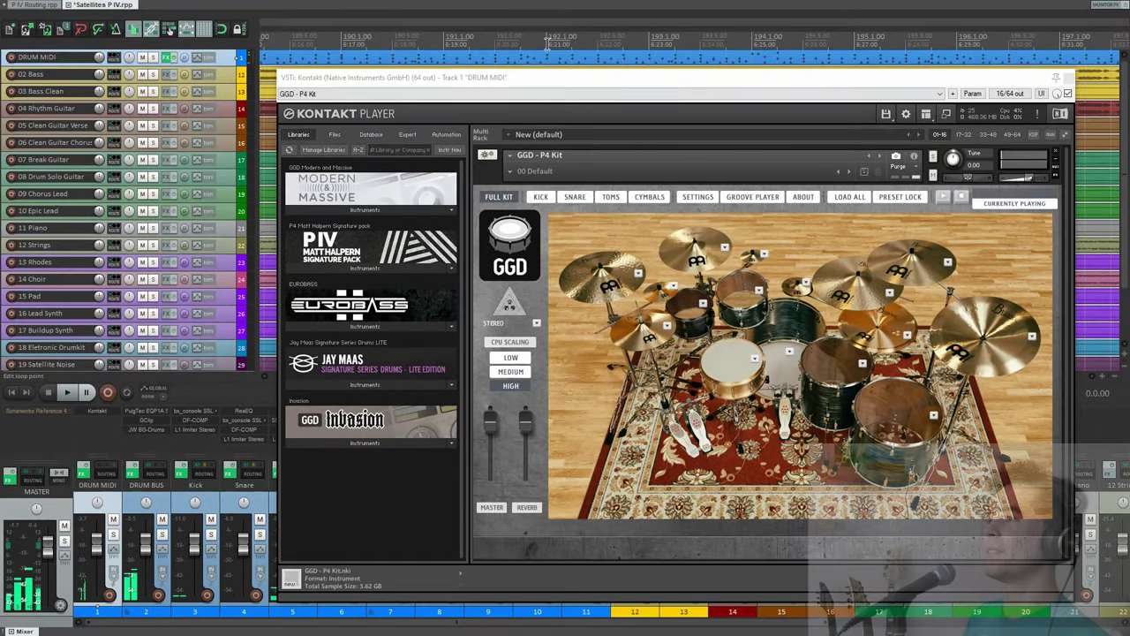
# Step: Zoom the timeline out and switch to the P IV Routing.rpp project
pyautogui.scroll(-3, 521, 17)
pyautogui.scroll(-2, 521, 18)
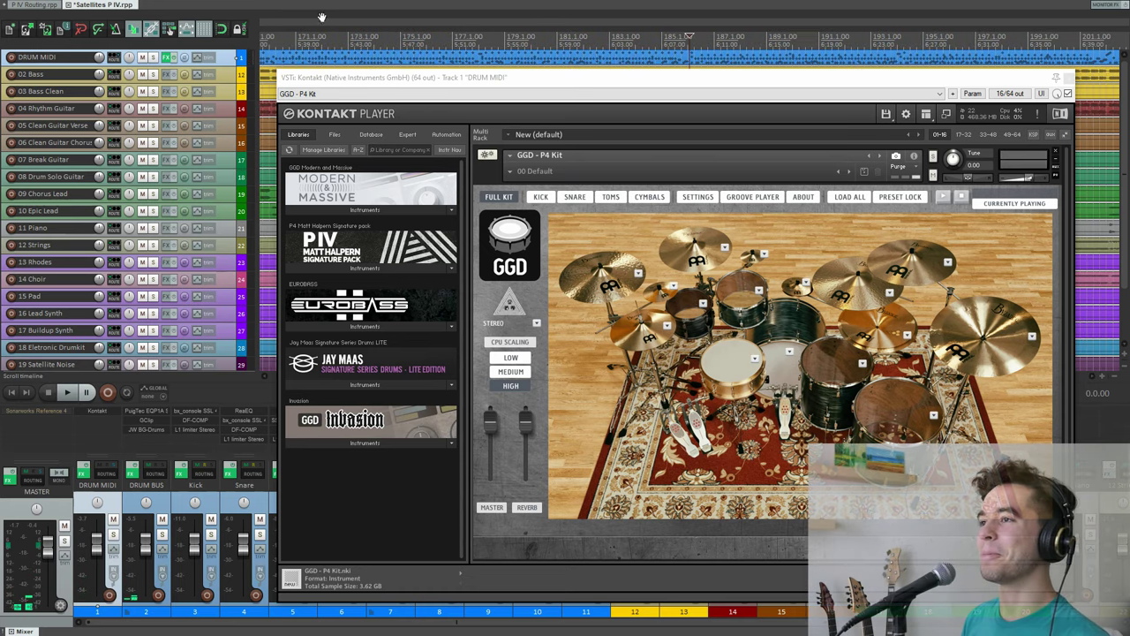
pyautogui.click(37, 7)
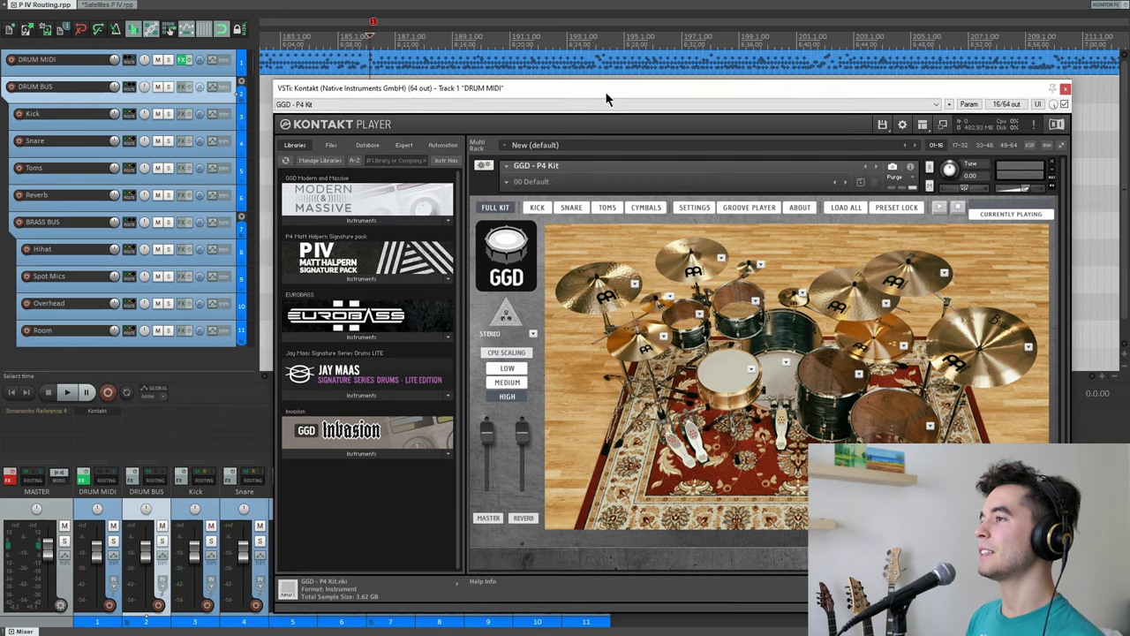
# Step: Move the Kontakt window aside, list the snare choices, and preview the VK Bronze Custom snare
pyautogui.moveTo(637, 92); pyautogui.dragTo(615, 53)
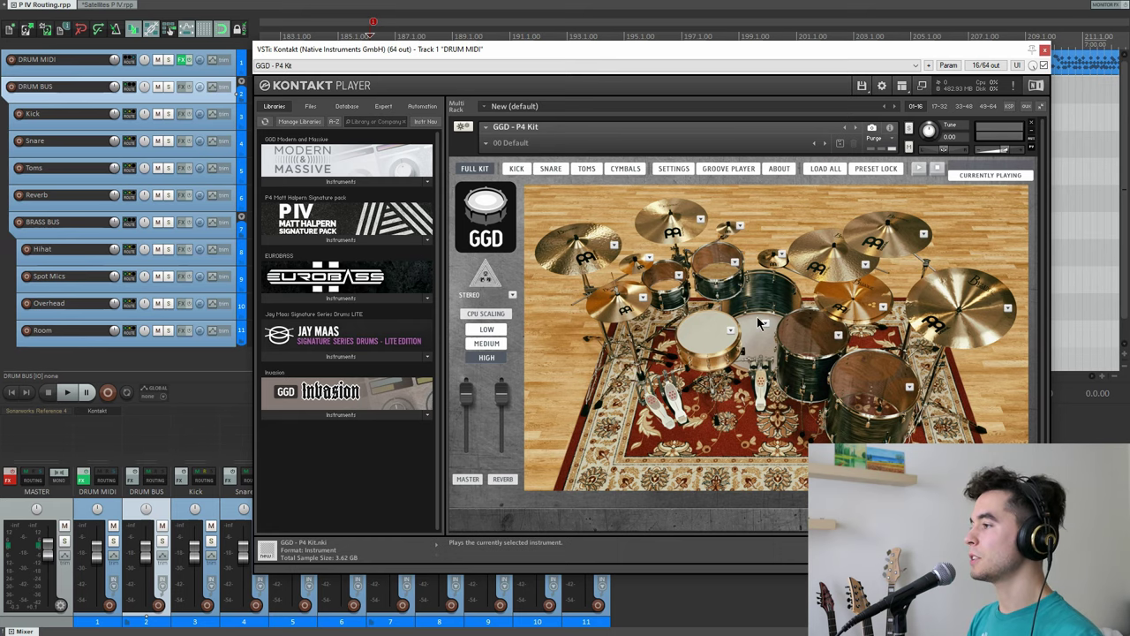
pyautogui.click(730, 331)
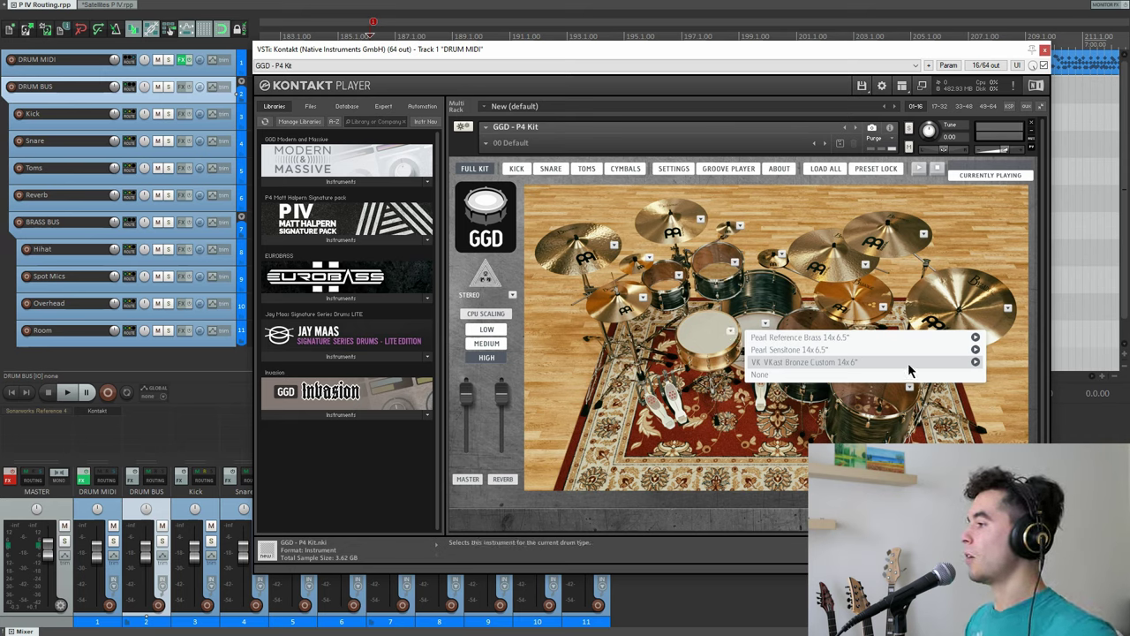
pyautogui.click(975, 363)
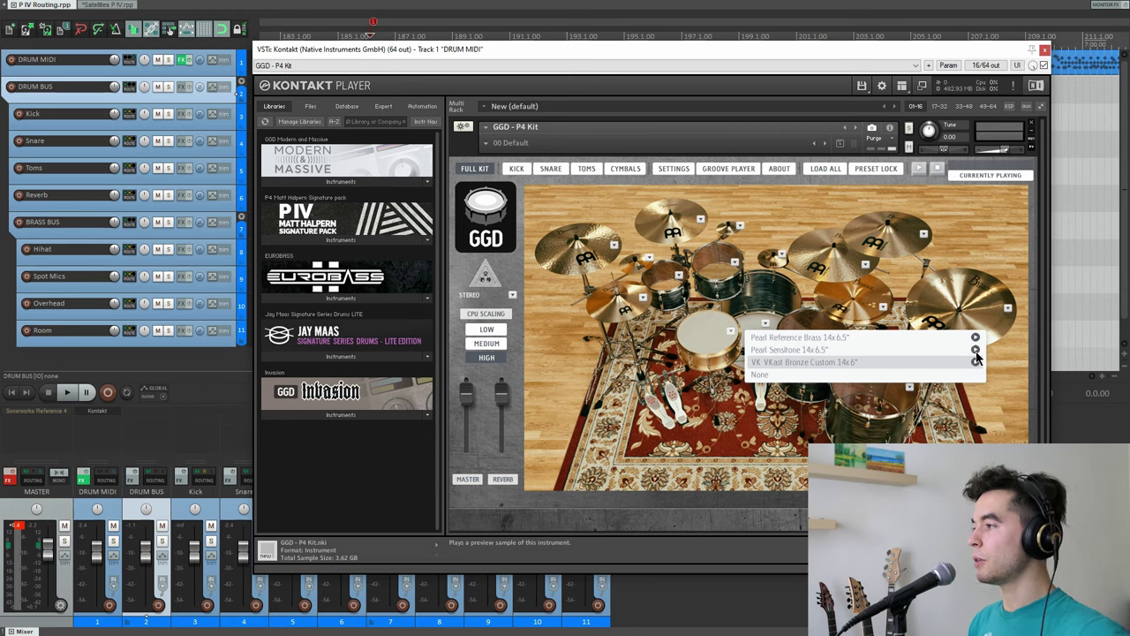
# Step: Audition the Pearl Sensitone, VK Bronze and Pearl Reference Brass snares, then list the kick choices
pyautogui.click(975, 351)
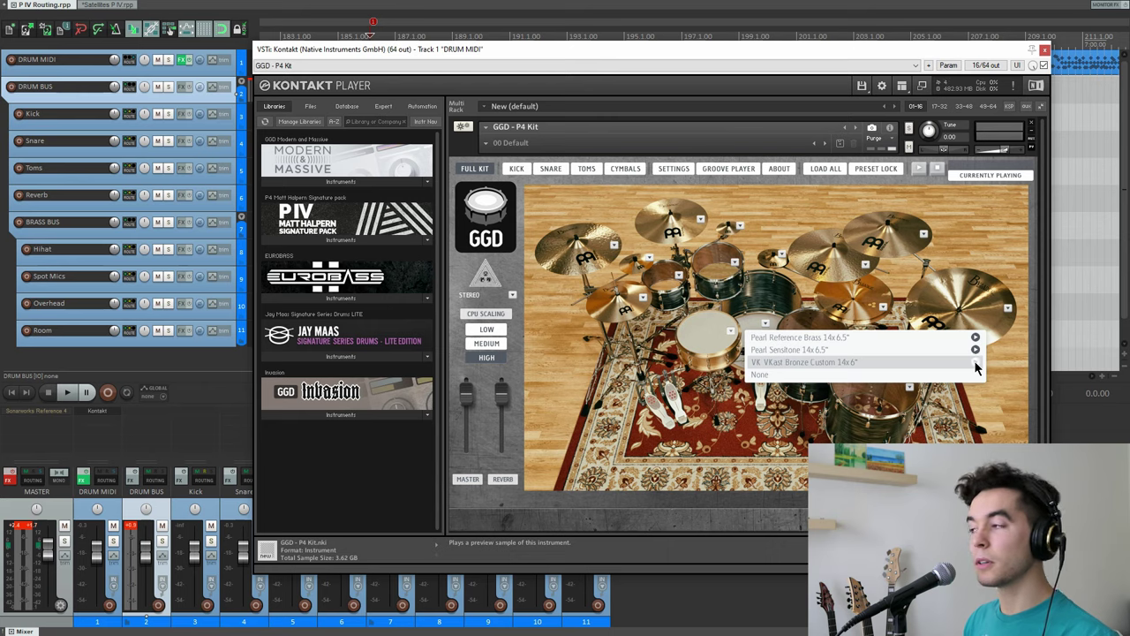
pyautogui.click(975, 364)
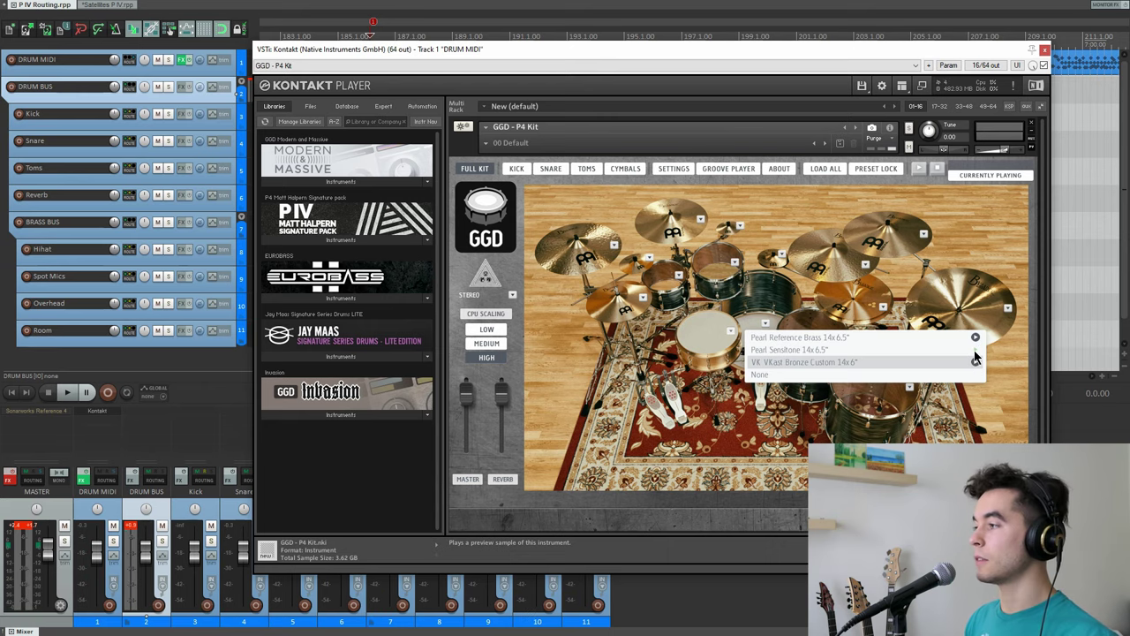
pyautogui.click(975, 349)
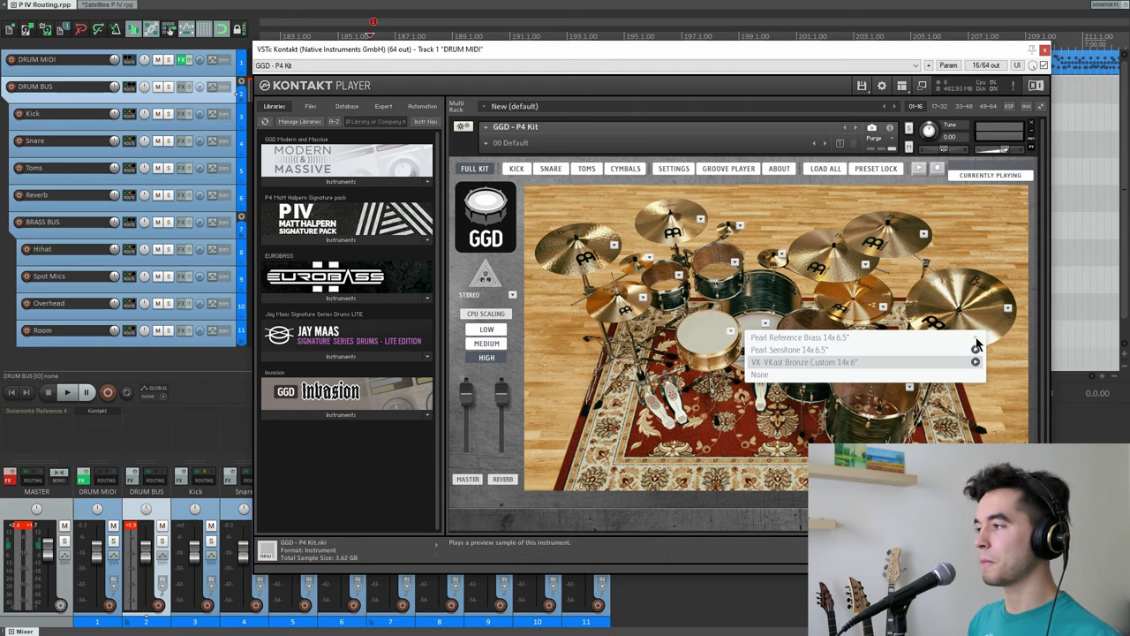
pyautogui.click(976, 338)
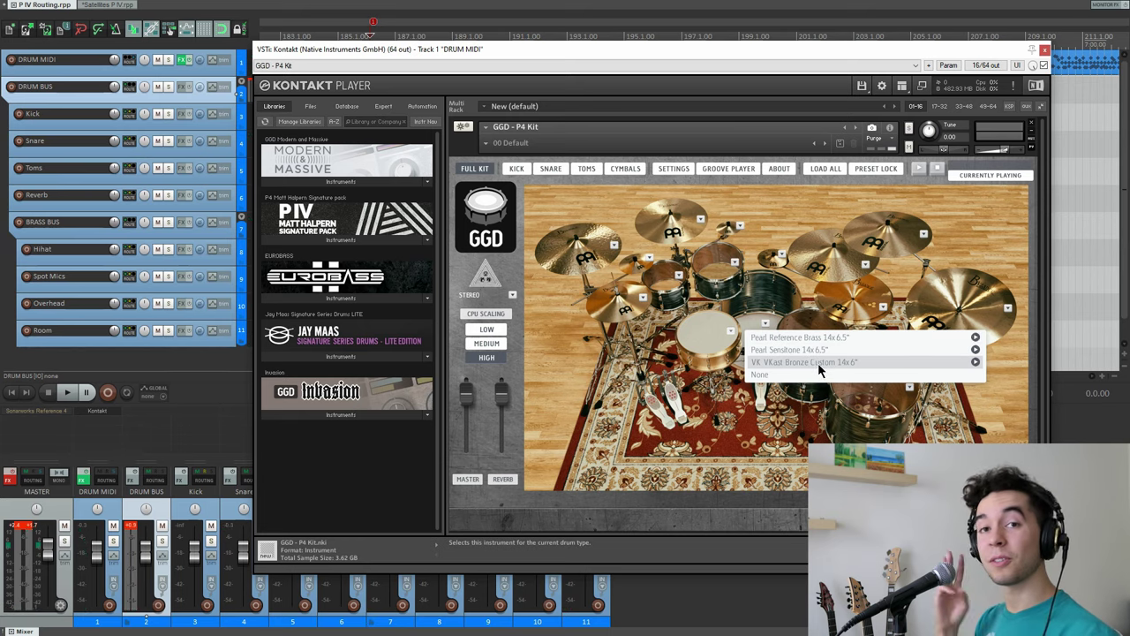
pyautogui.click(731, 330)
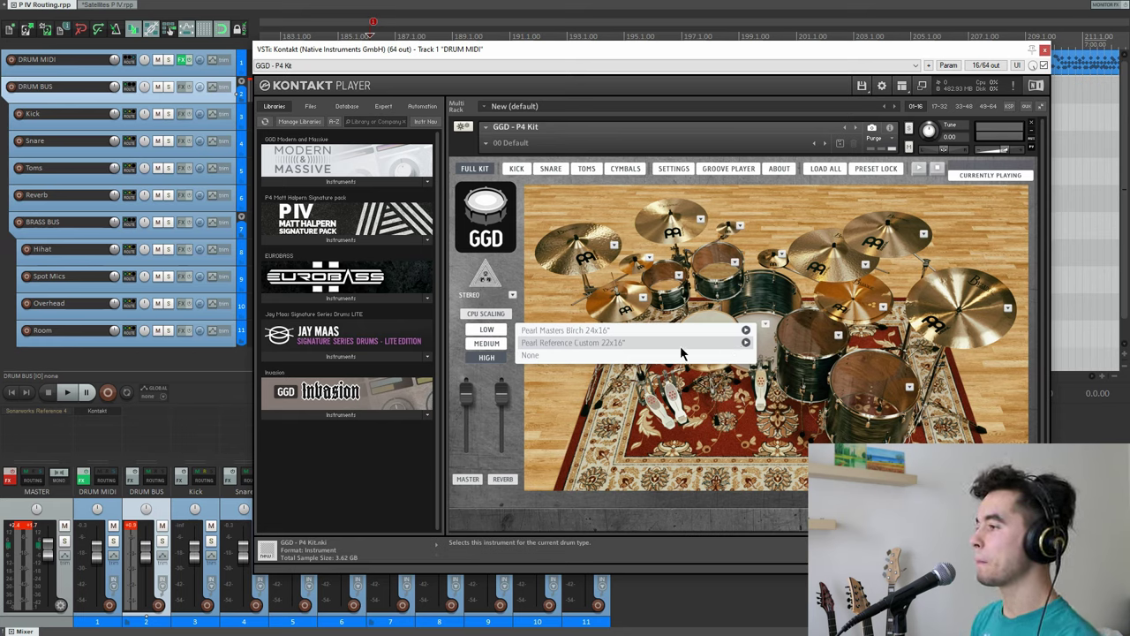
pyautogui.click(746, 345)
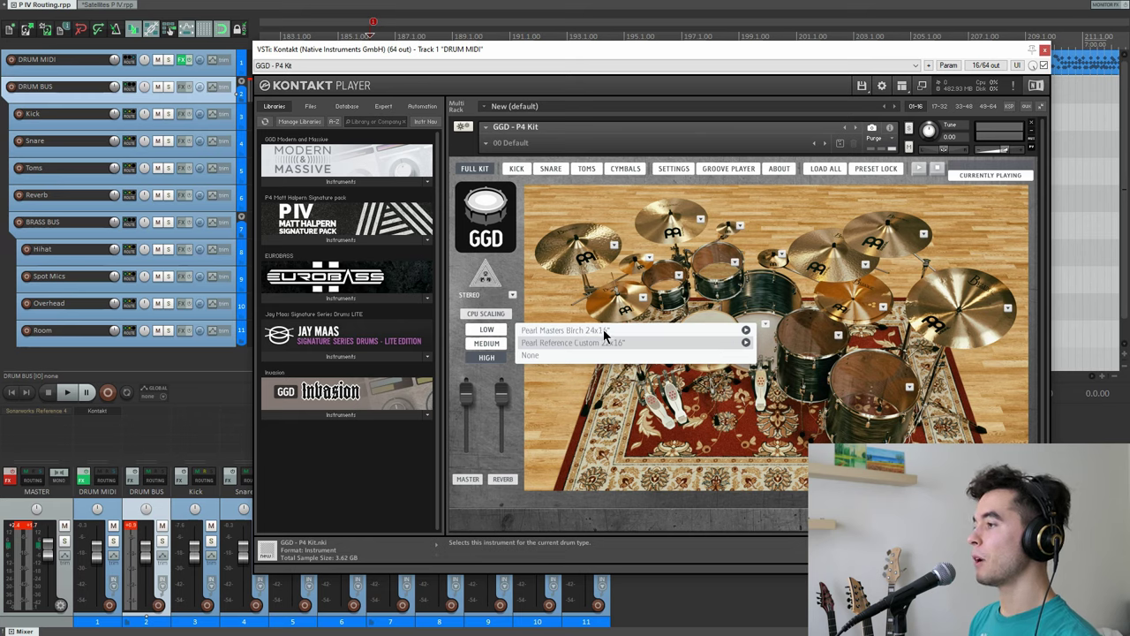
pyautogui.click(747, 336)
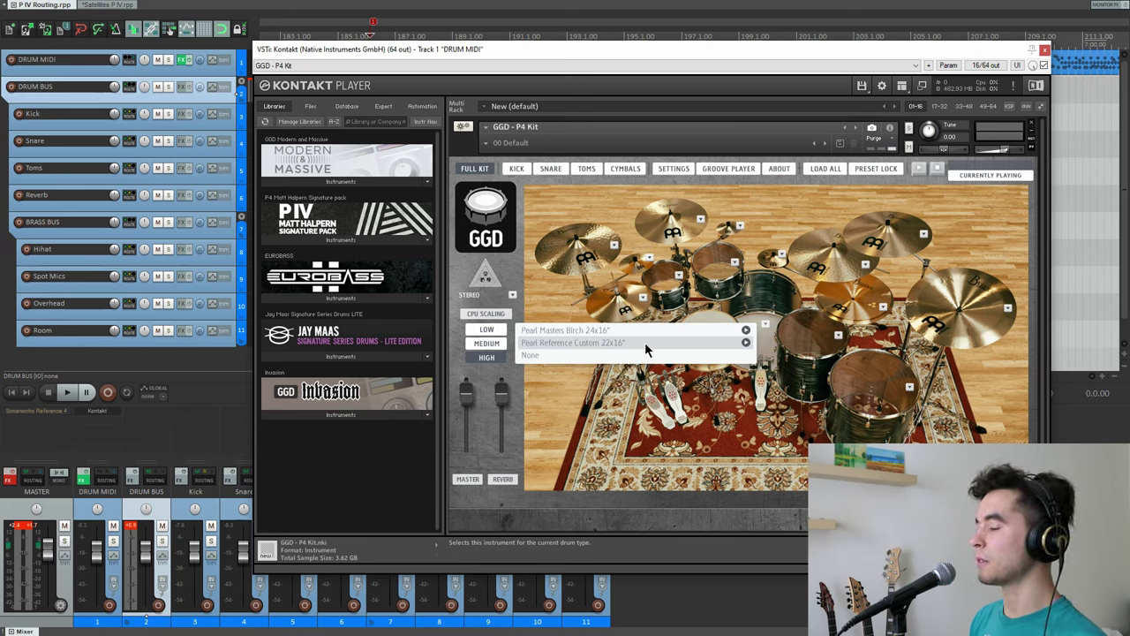
pyautogui.click(678, 276)
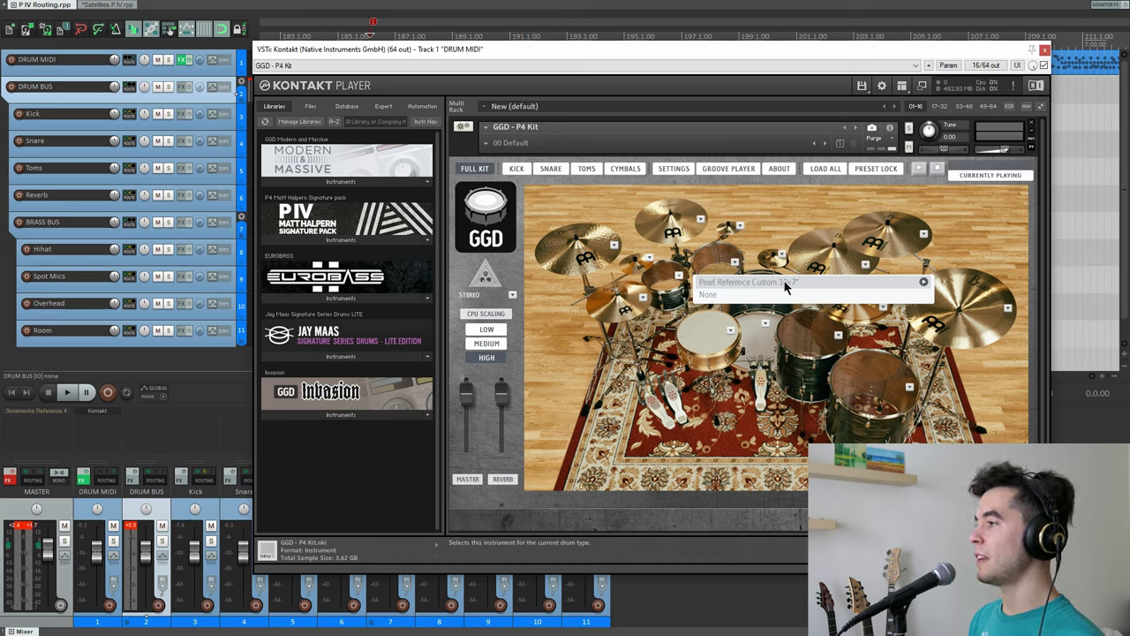
# Step: Check the 10x7, 12x8 and 13x8 rack tom choices and preview the 12x8 rack tom
pyautogui.click(733, 263)
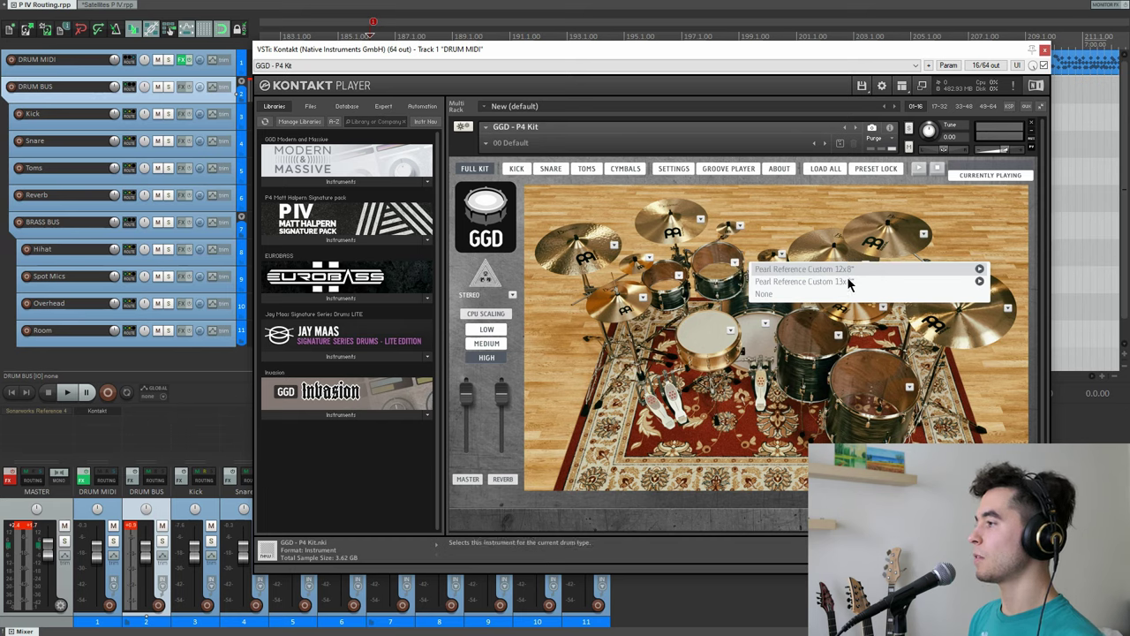
pyautogui.click(679, 275)
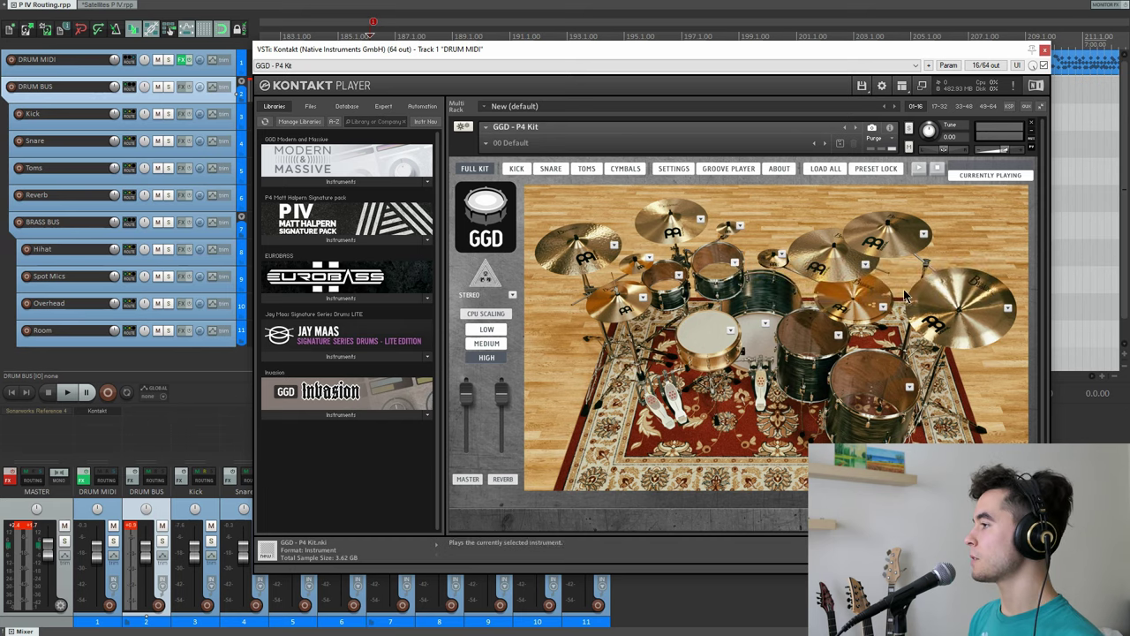
pyautogui.click(679, 275)
pyautogui.click(737, 265)
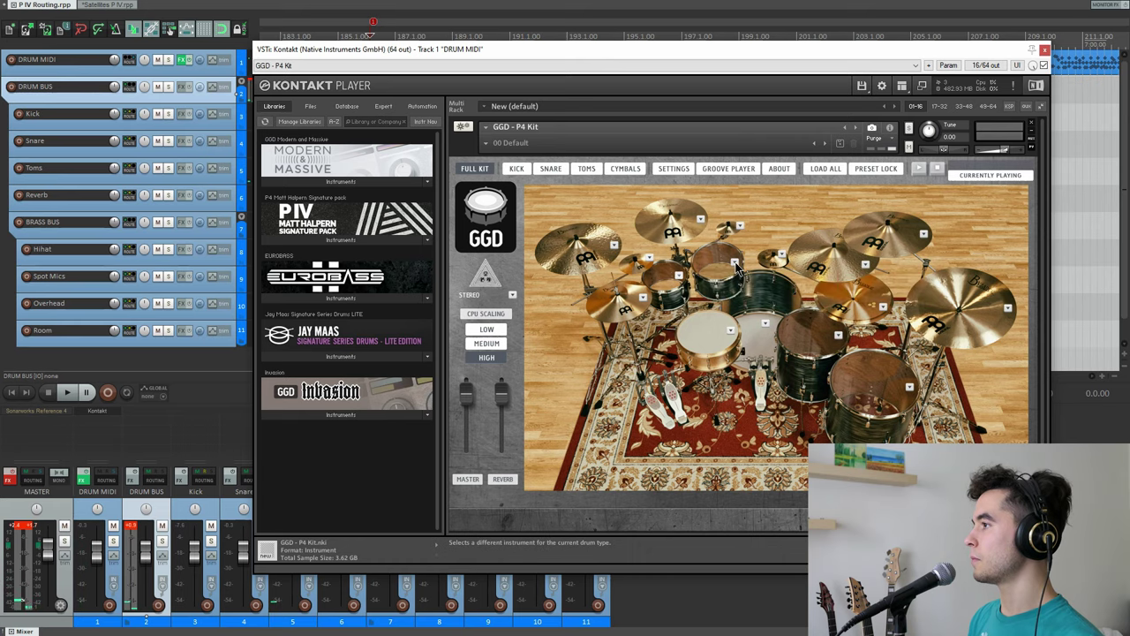
pyautogui.click(737, 265)
pyautogui.click(980, 271)
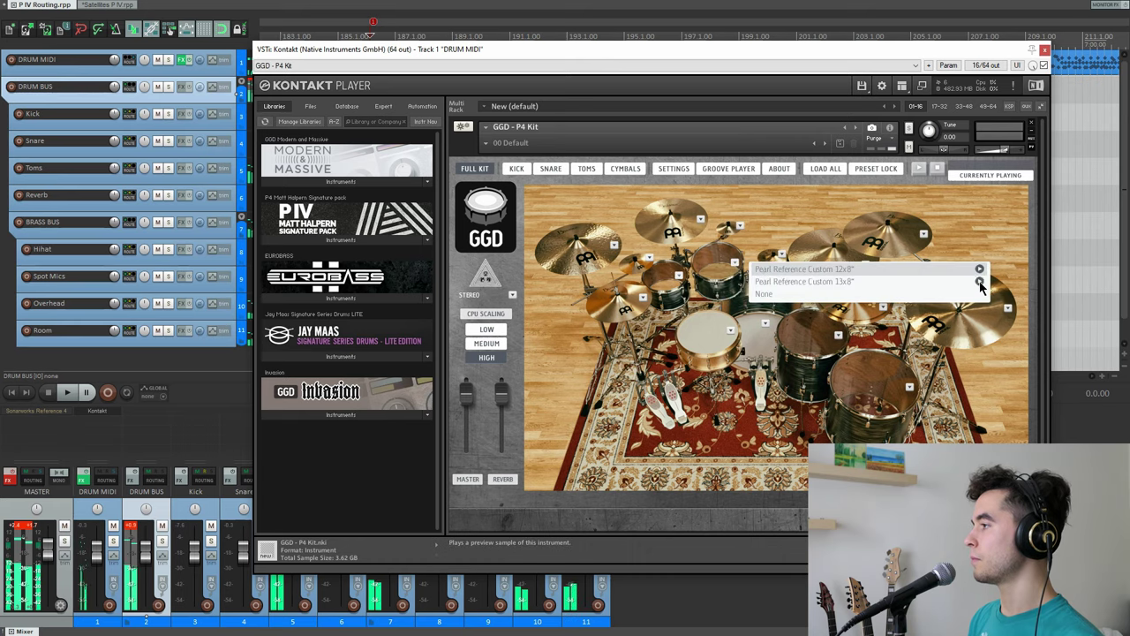
# Step: Check the 16x16" and 18x16" floor tom choices, then close the list
pyautogui.click(737, 266)
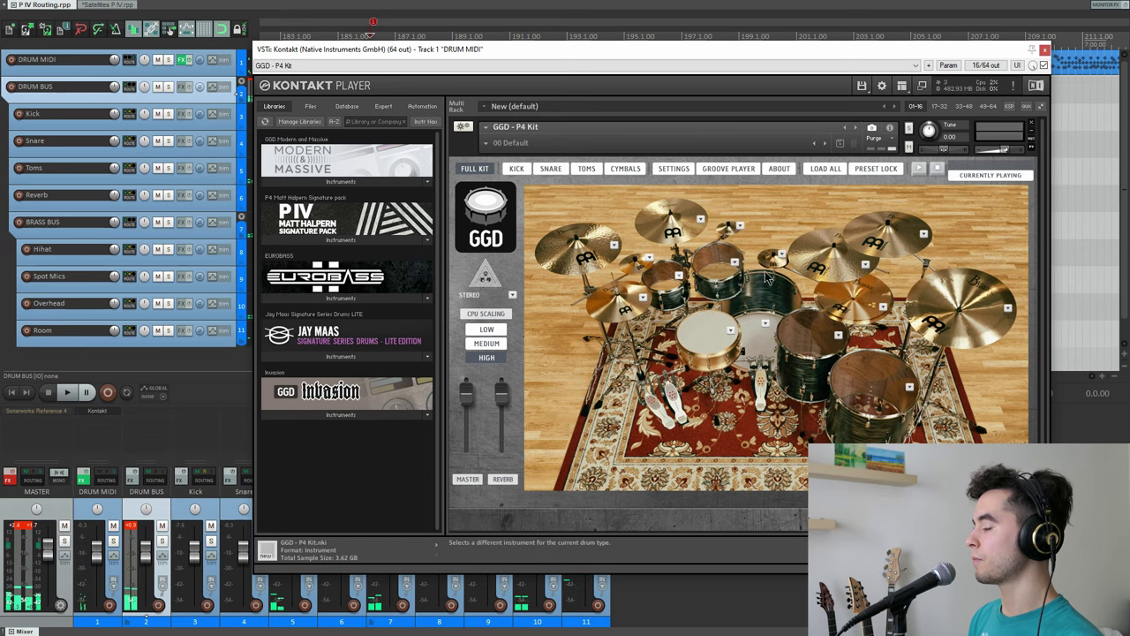
pyautogui.click(838, 336)
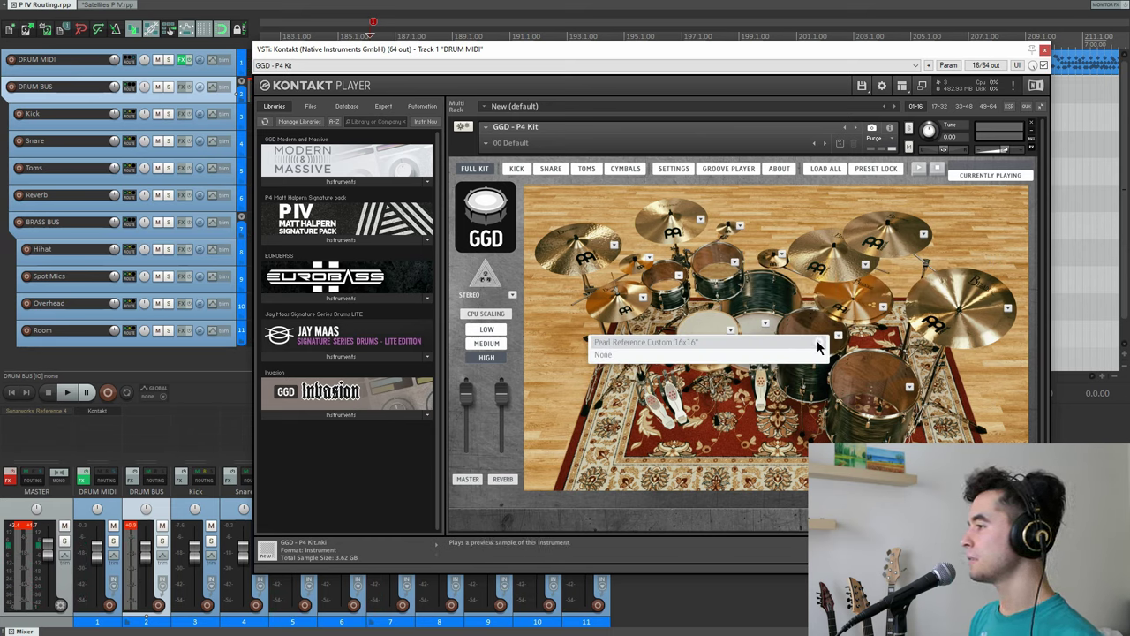
pyautogui.click(909, 388)
pyautogui.click(908, 387)
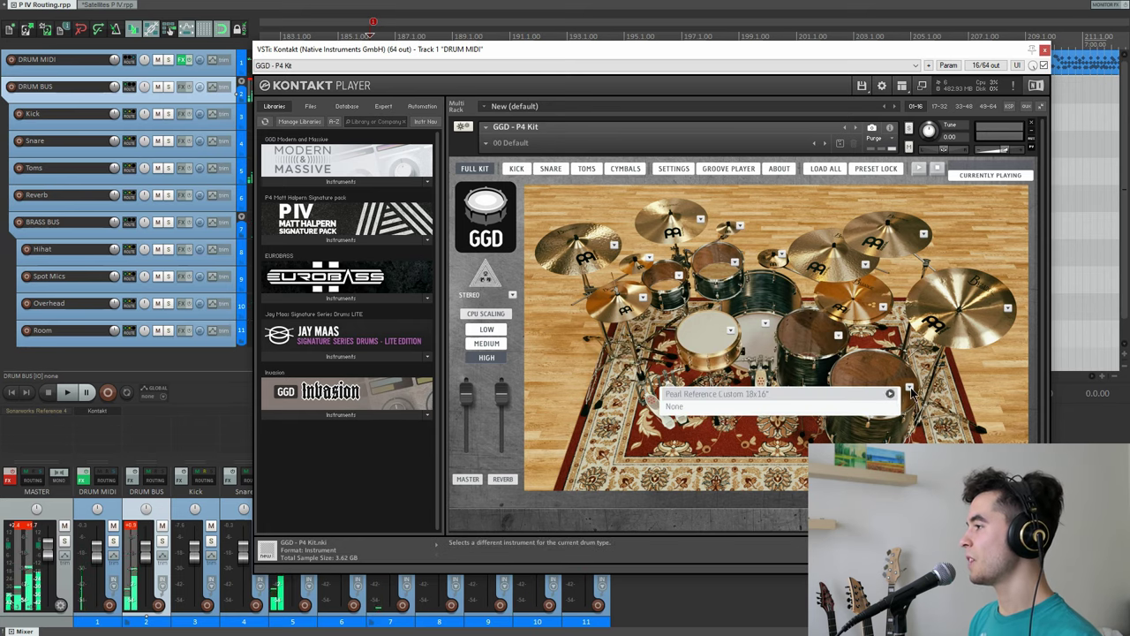
pyautogui.click(909, 390)
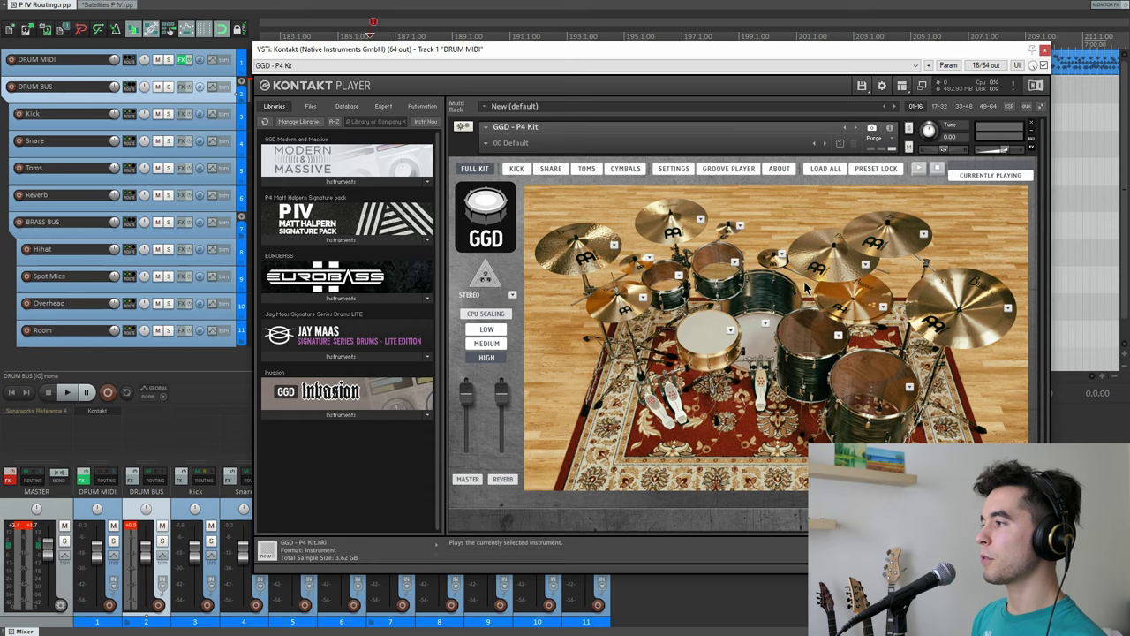
pyautogui.click(923, 235)
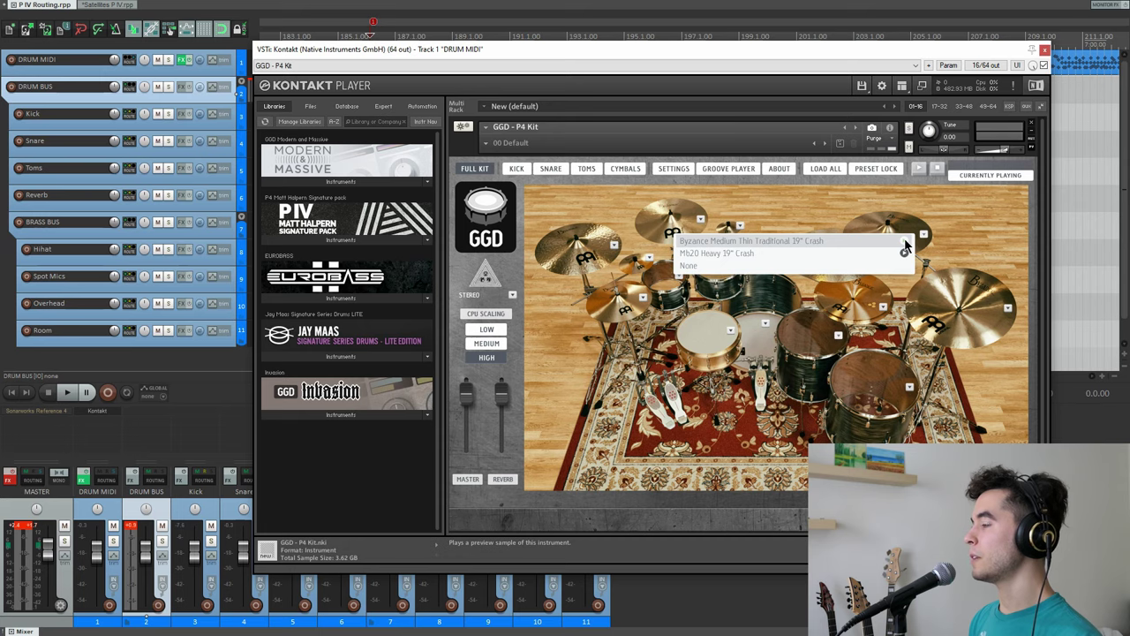
pyautogui.click(906, 244)
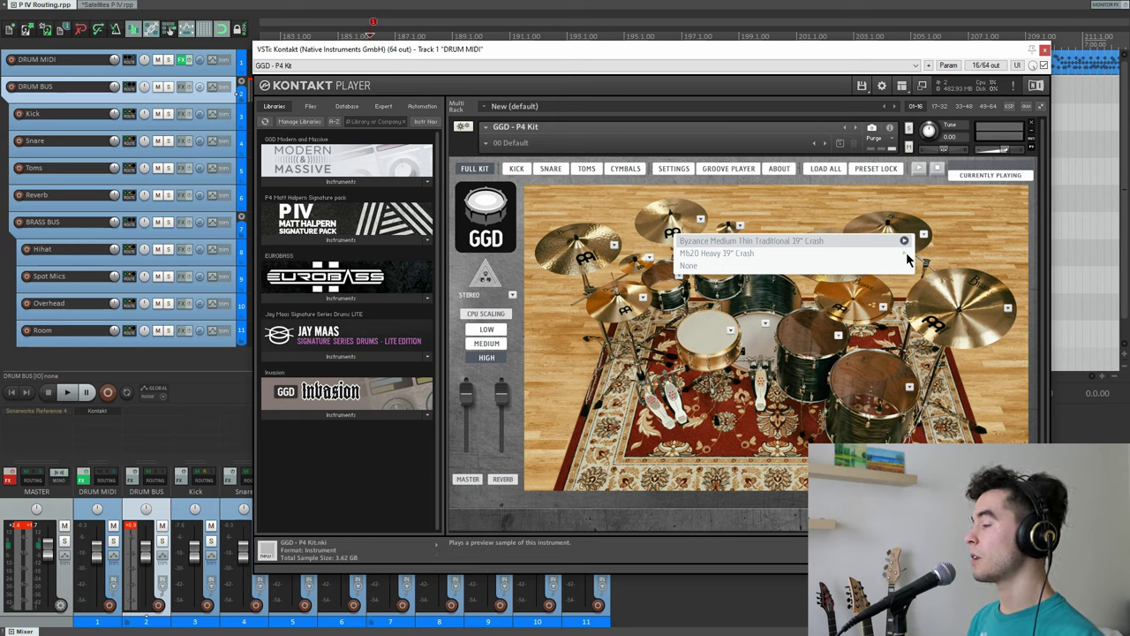
pyautogui.click(905, 244)
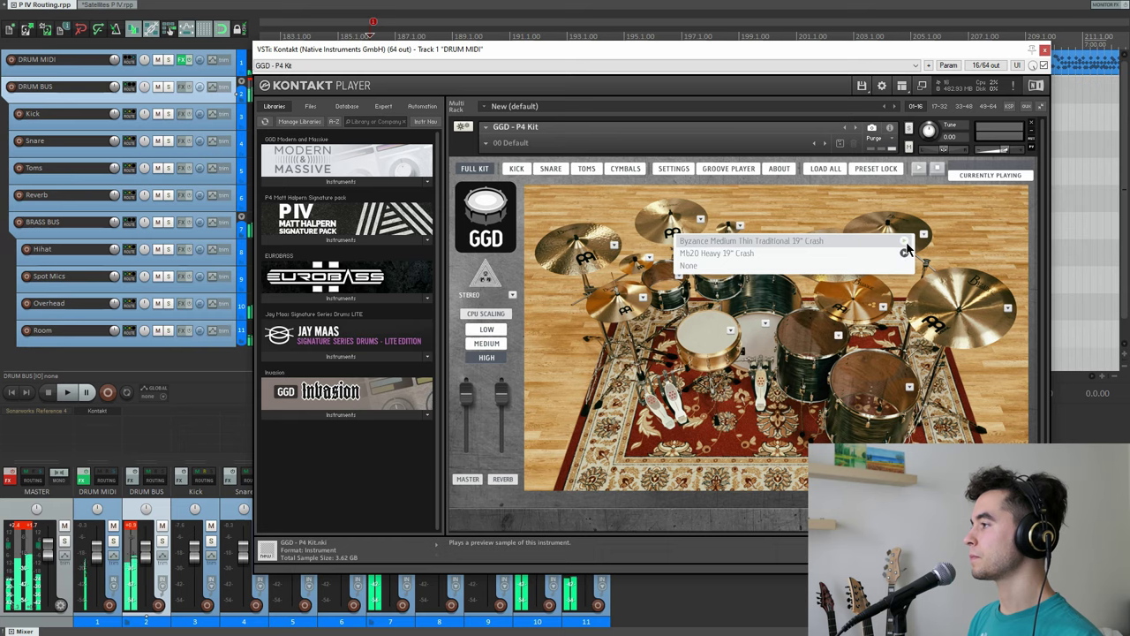
pyautogui.click(874, 254)
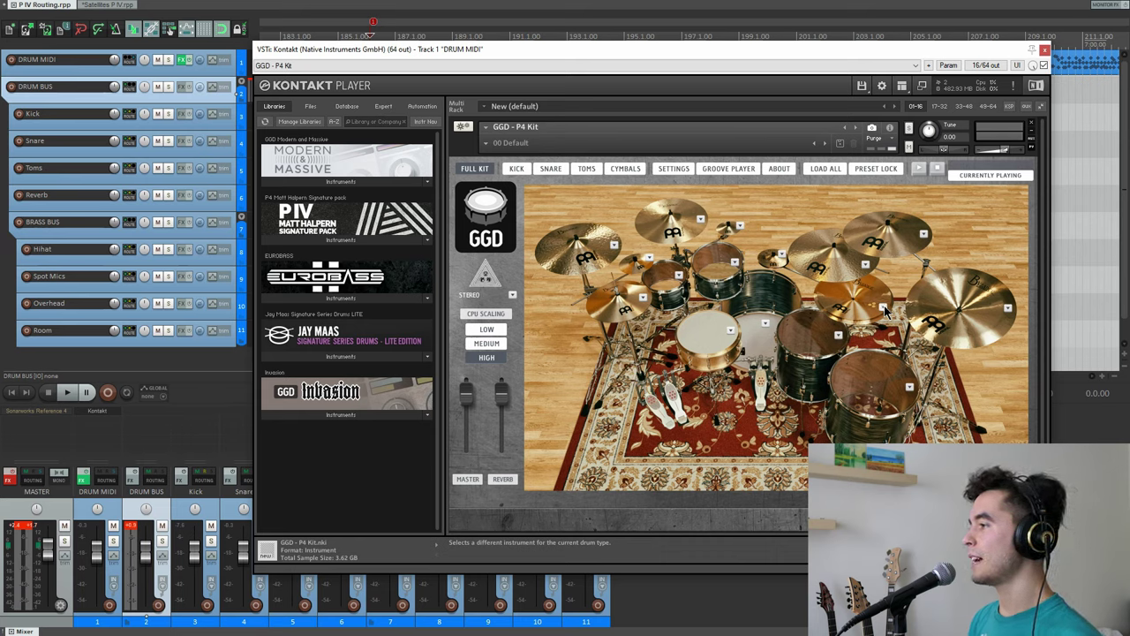
pyautogui.click(884, 305)
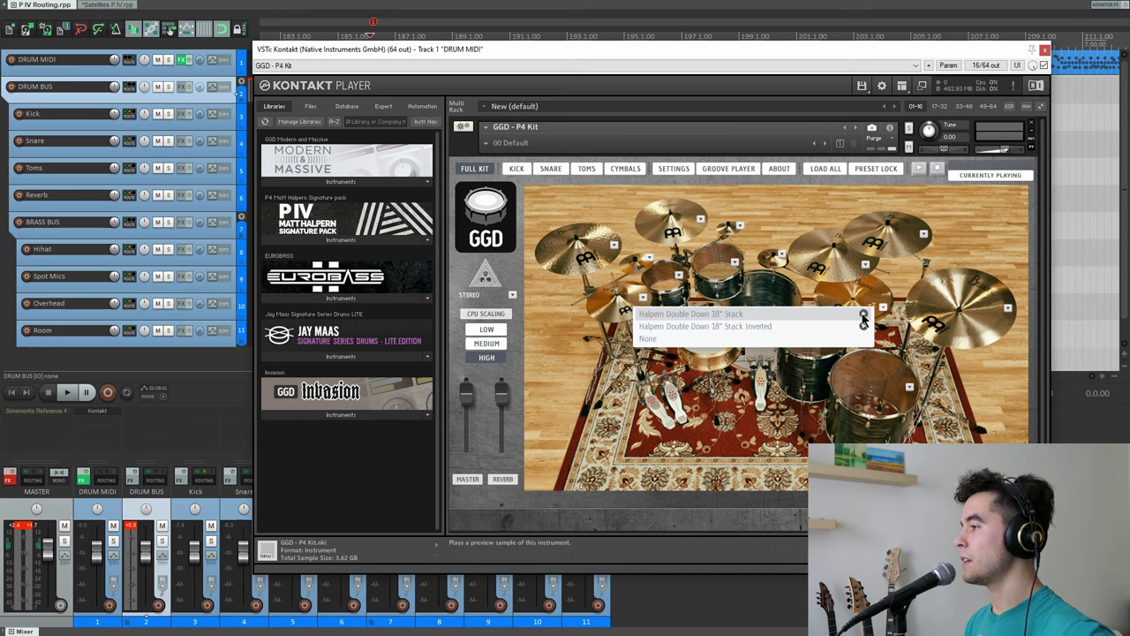
# Step: Preview the Halpern 18" Stack Inverted and the Byzance Heavy Hammered Brilliant 22" Ride
pyautogui.click(864, 325)
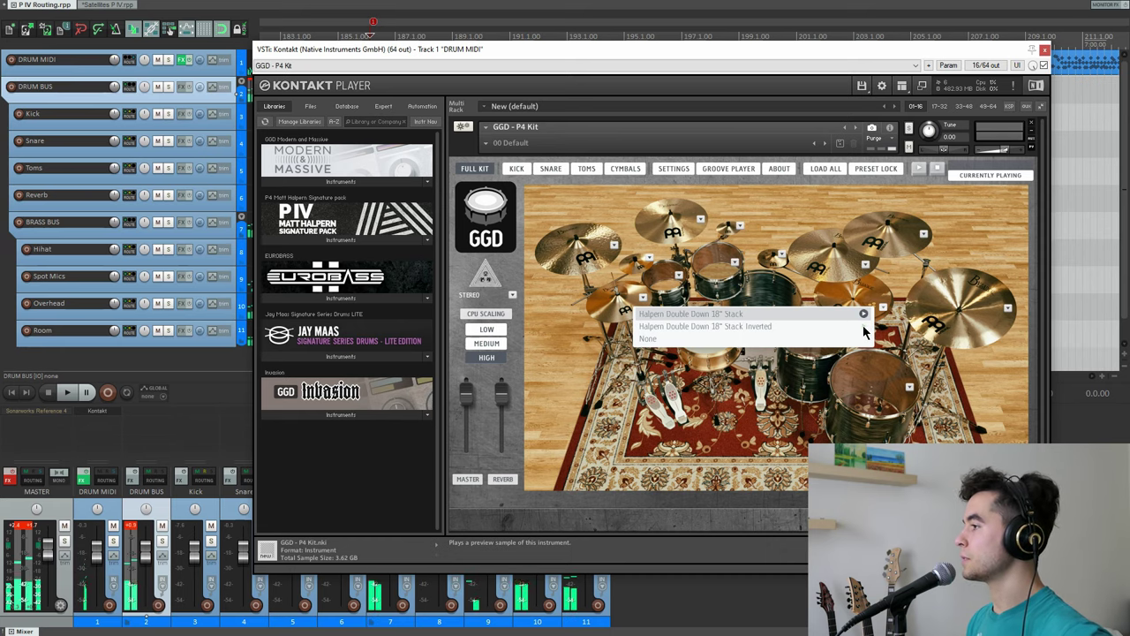
pyautogui.click(866, 264)
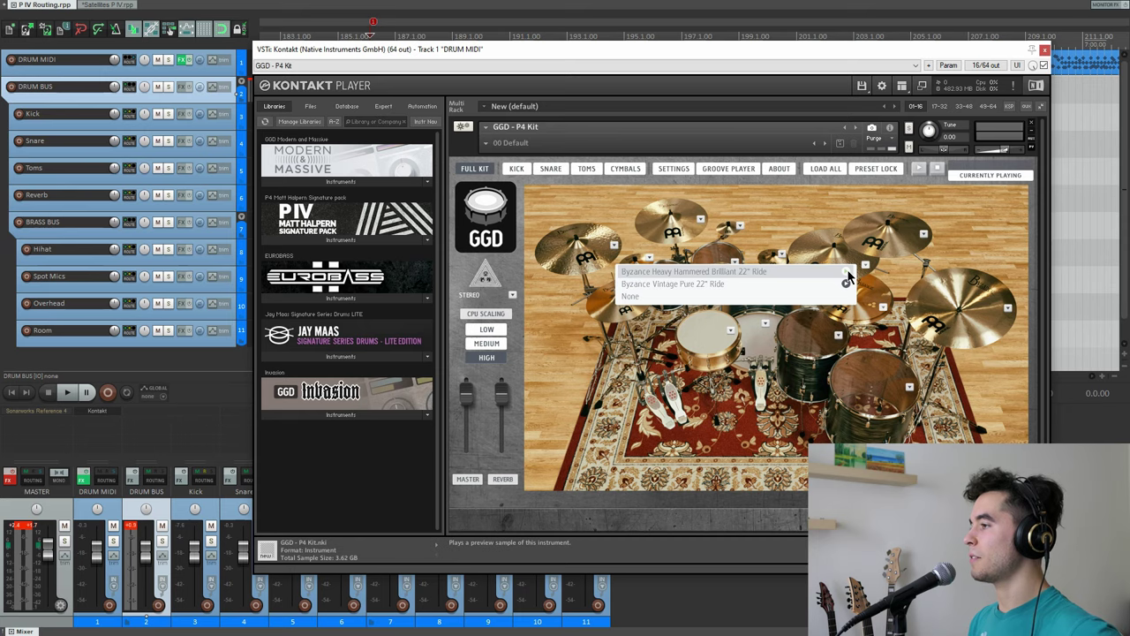
pyautogui.click(847, 273)
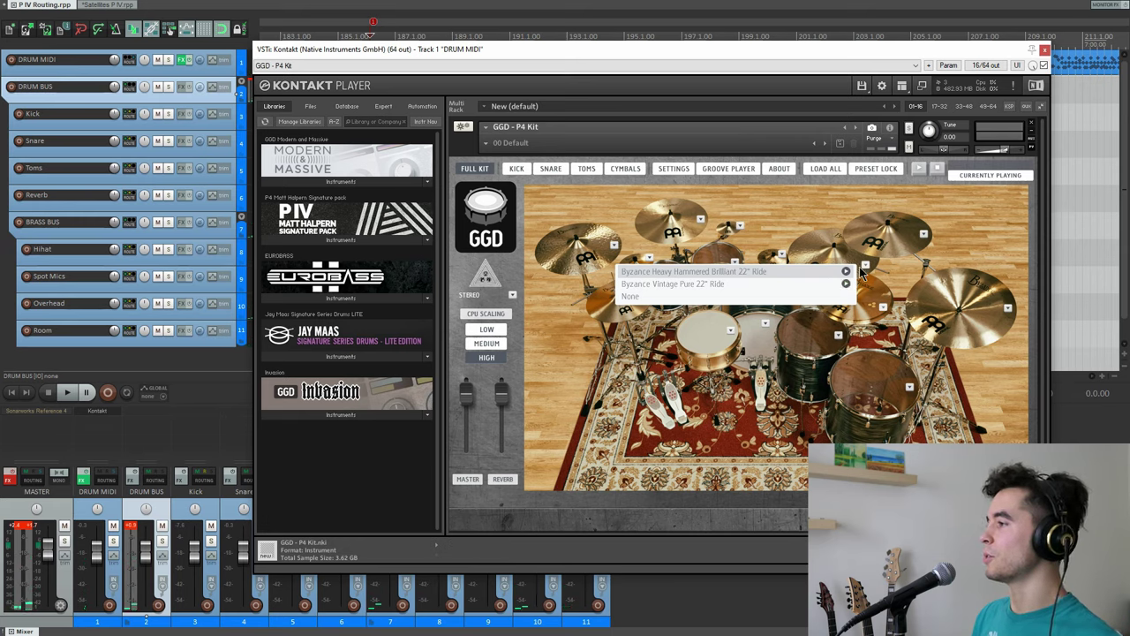
# Step: Close the ride list, then preview the hi-hat and the 18" crash samples
pyautogui.click(927, 280)
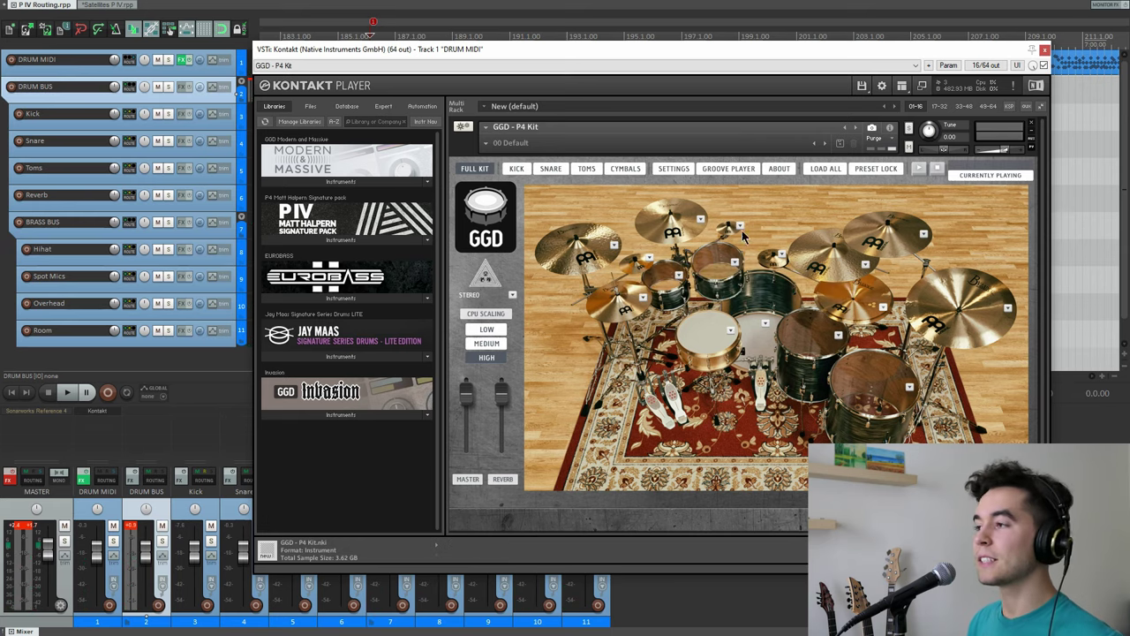
pyautogui.click(664, 305)
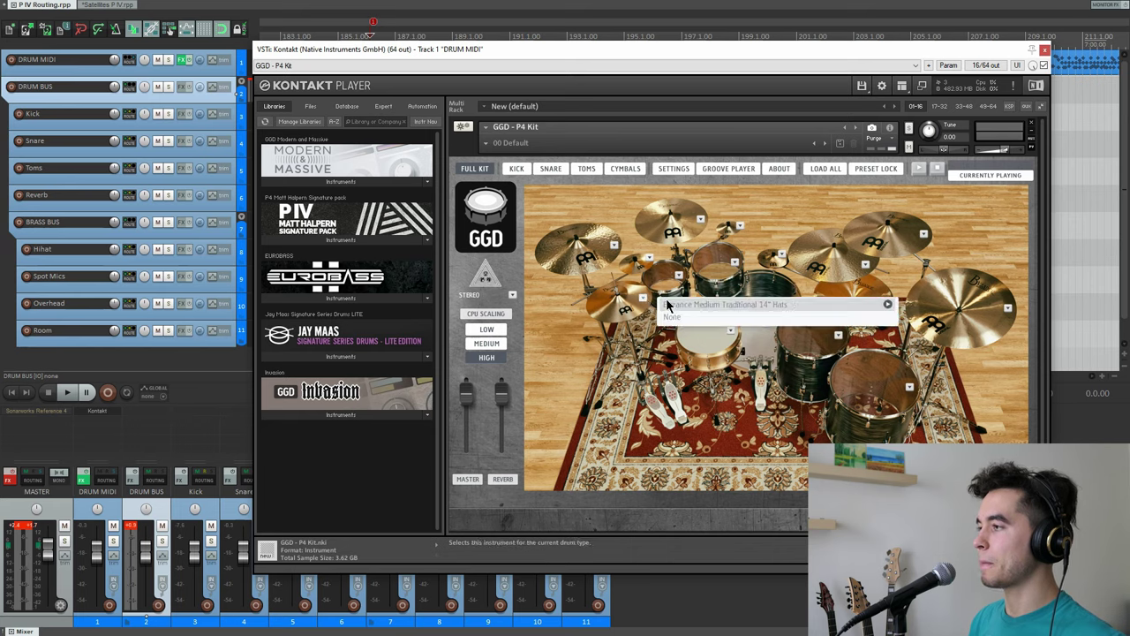
pyautogui.click(887, 305)
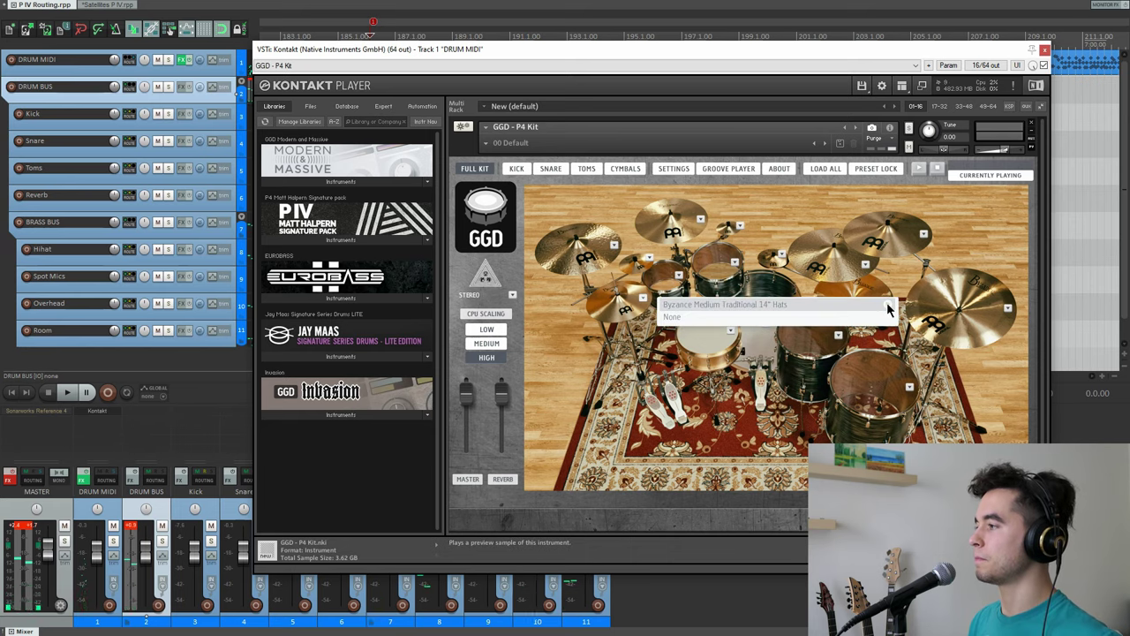
pyautogui.click(591, 258)
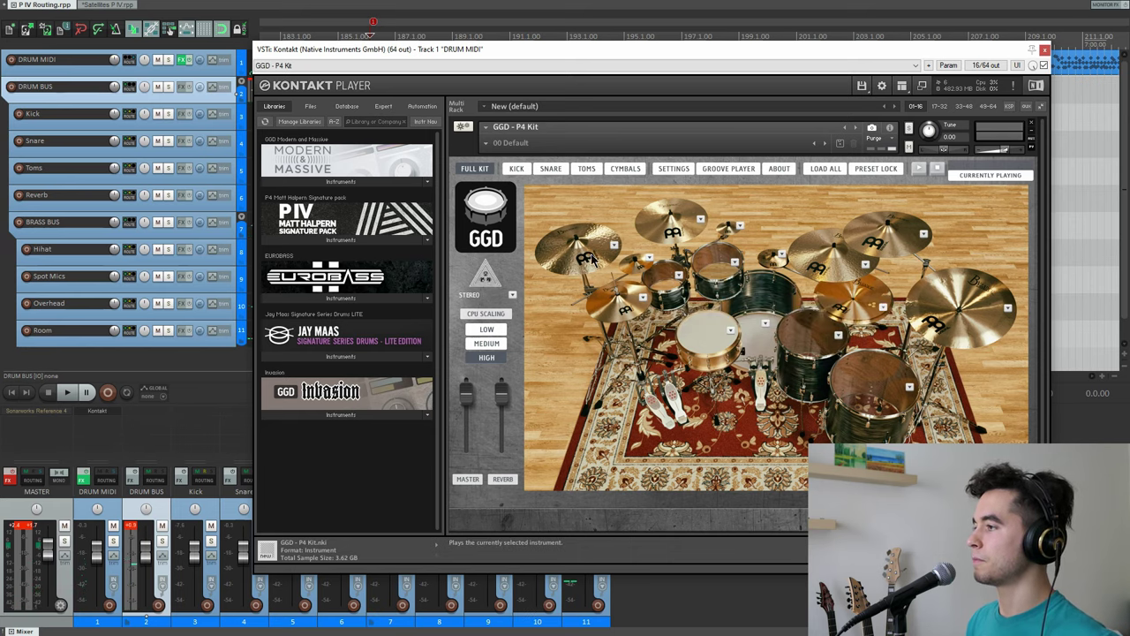
pyautogui.click(614, 245)
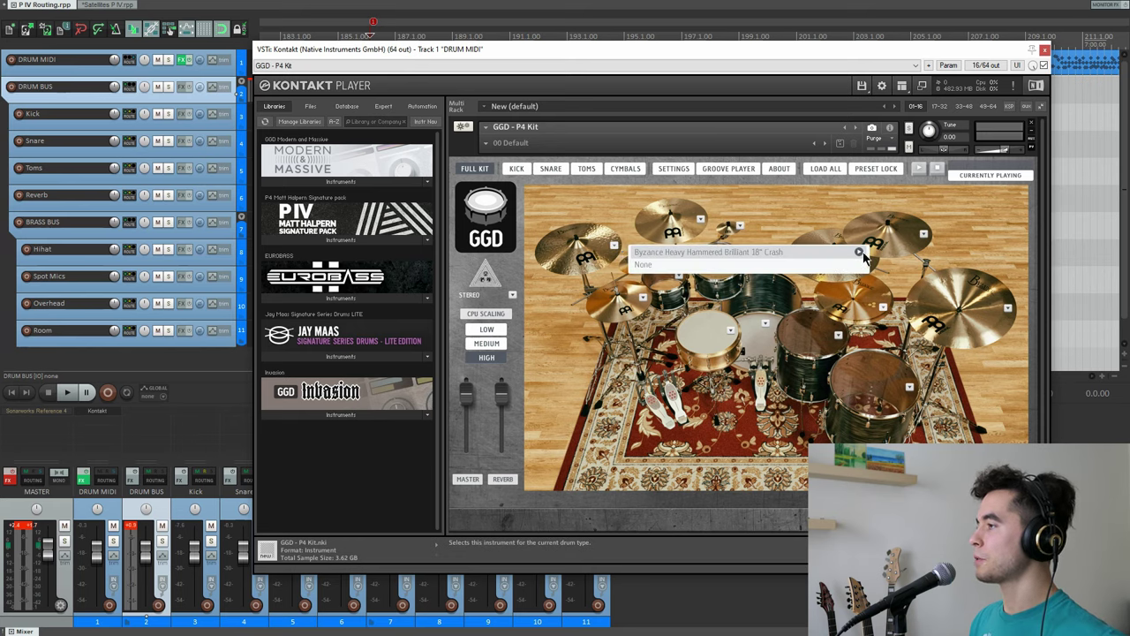
pyautogui.click(859, 252)
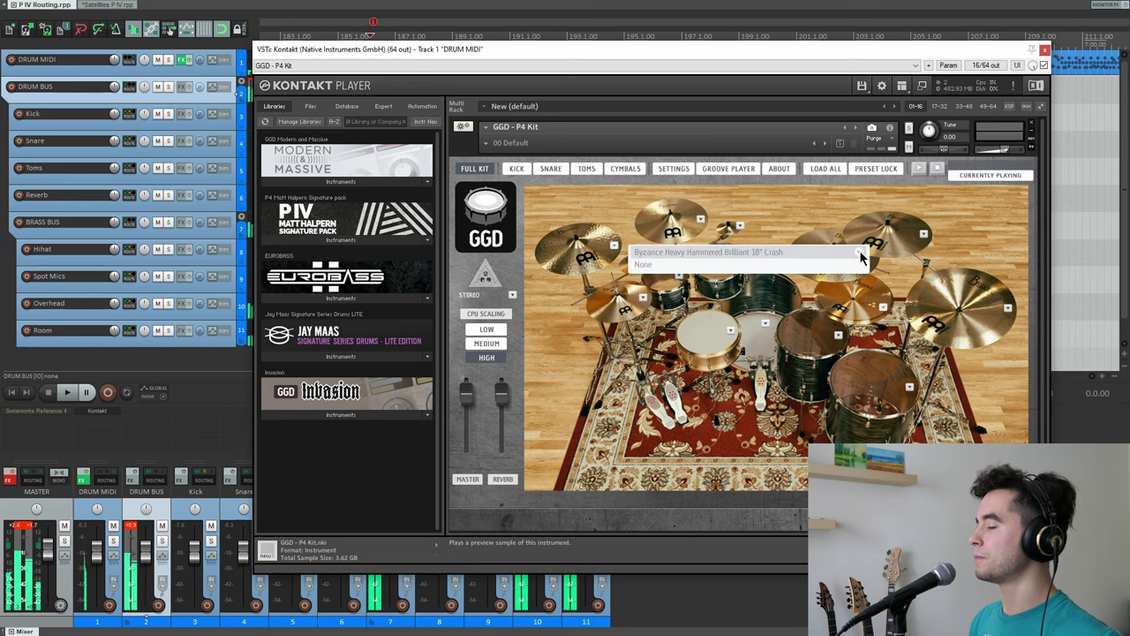
# Step: Preview the 17" top crash and the 20" China cymbal samples
pyautogui.click(702, 219)
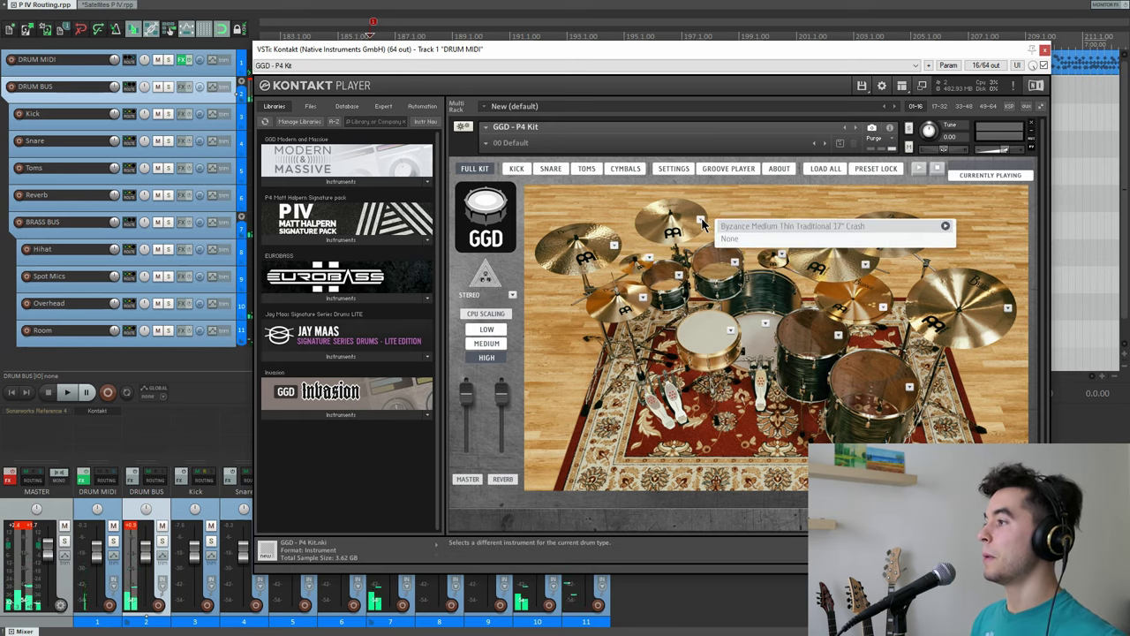
pyautogui.click(947, 232)
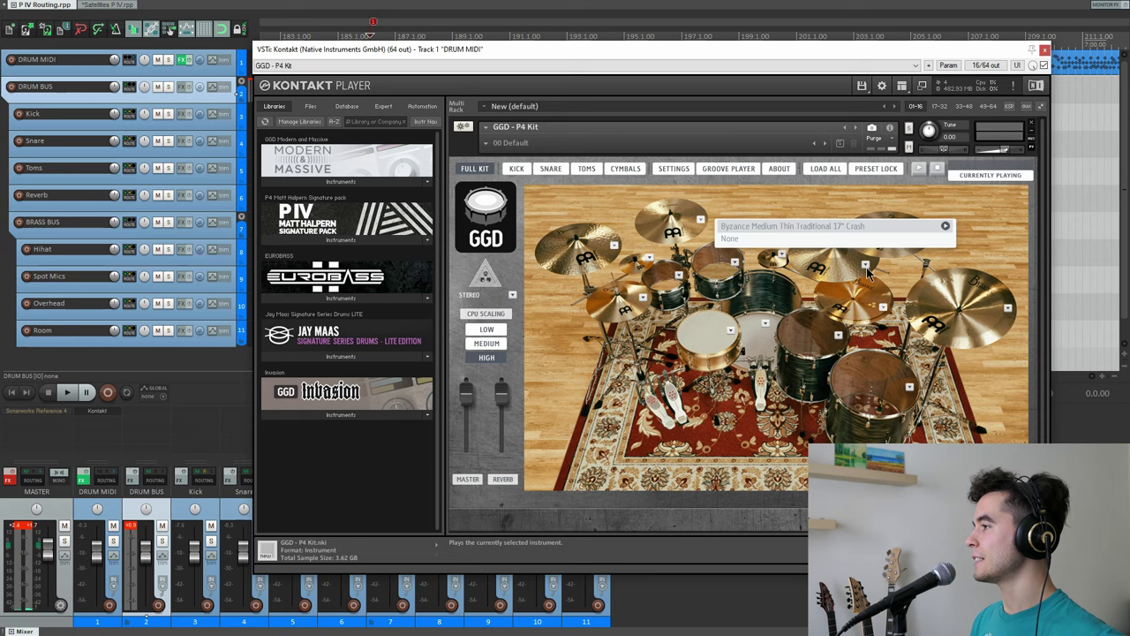
pyautogui.click(883, 308)
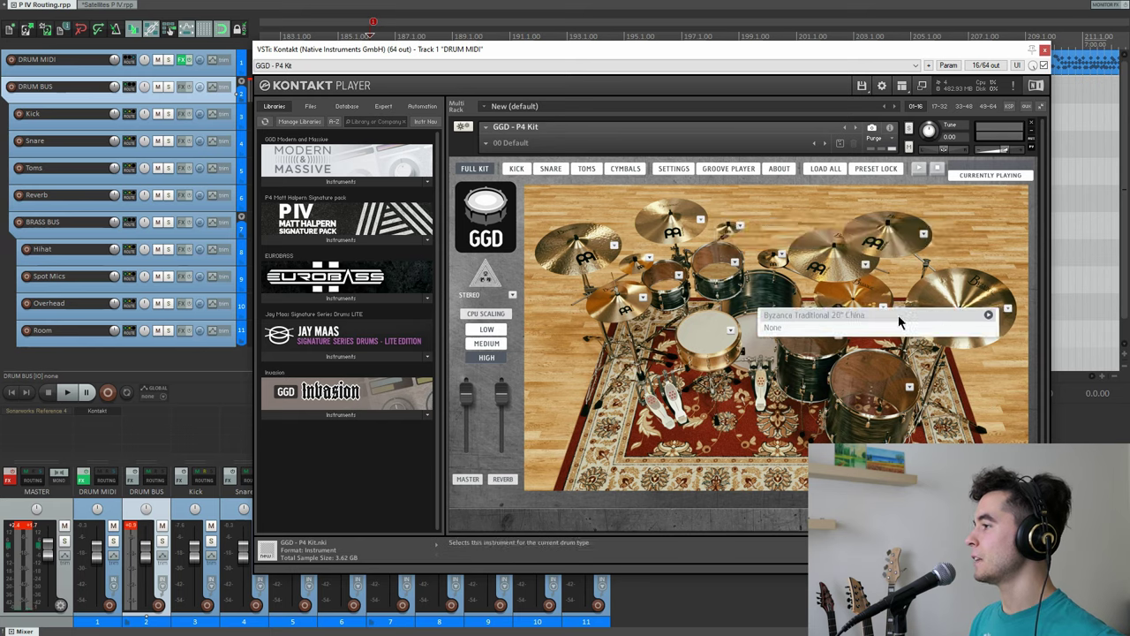
pyautogui.click(988, 315)
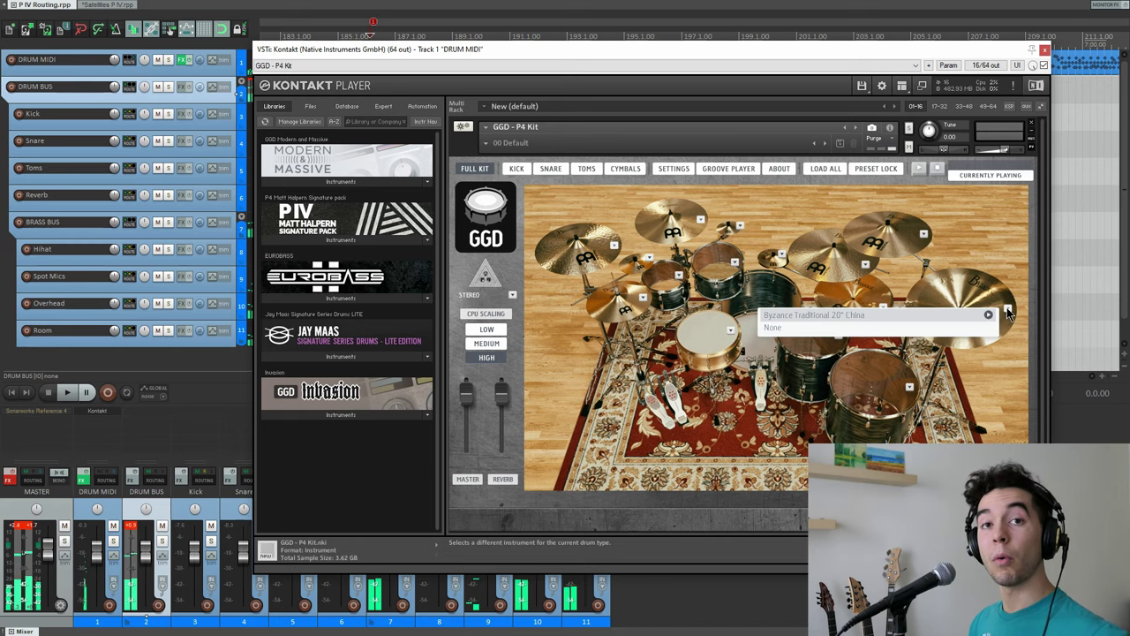
pyautogui.click(1007, 309)
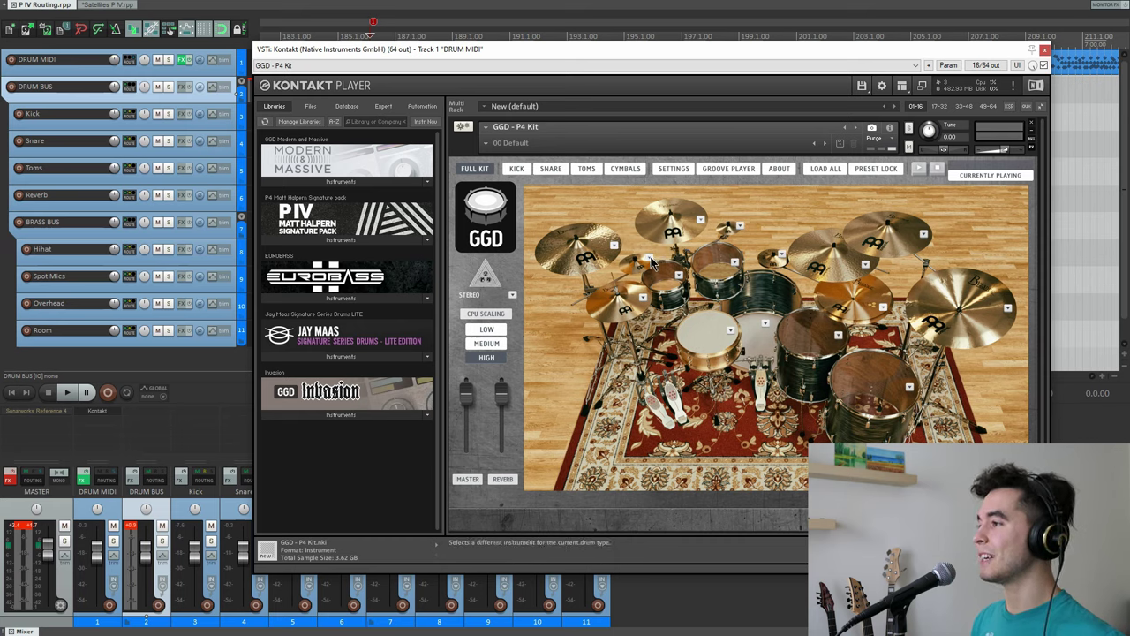
# Step: Preview the 6" splash and 8" Mini Stack samples, then play a rack tom hit
pyautogui.click(650, 260)
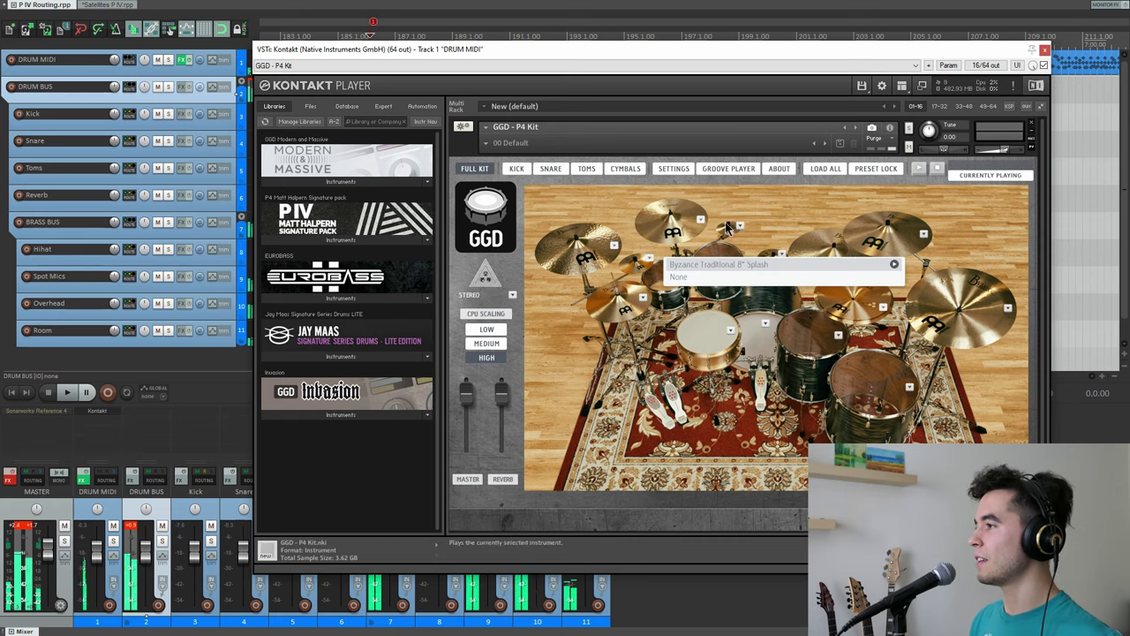
pyautogui.click(740, 226)
pyautogui.click(983, 234)
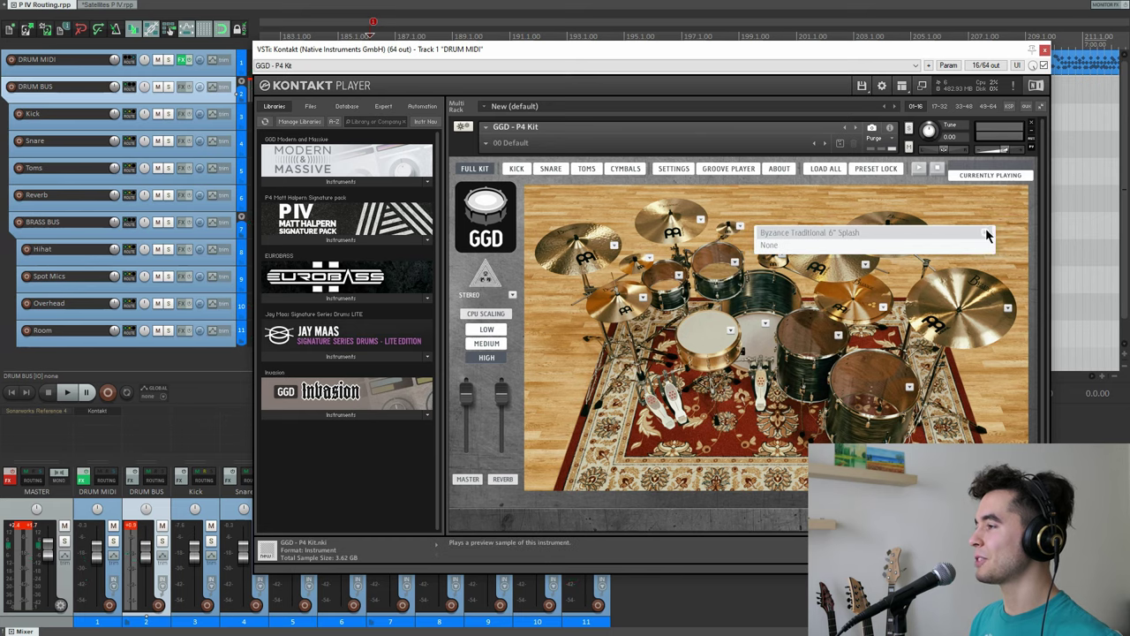
pyautogui.click(743, 227)
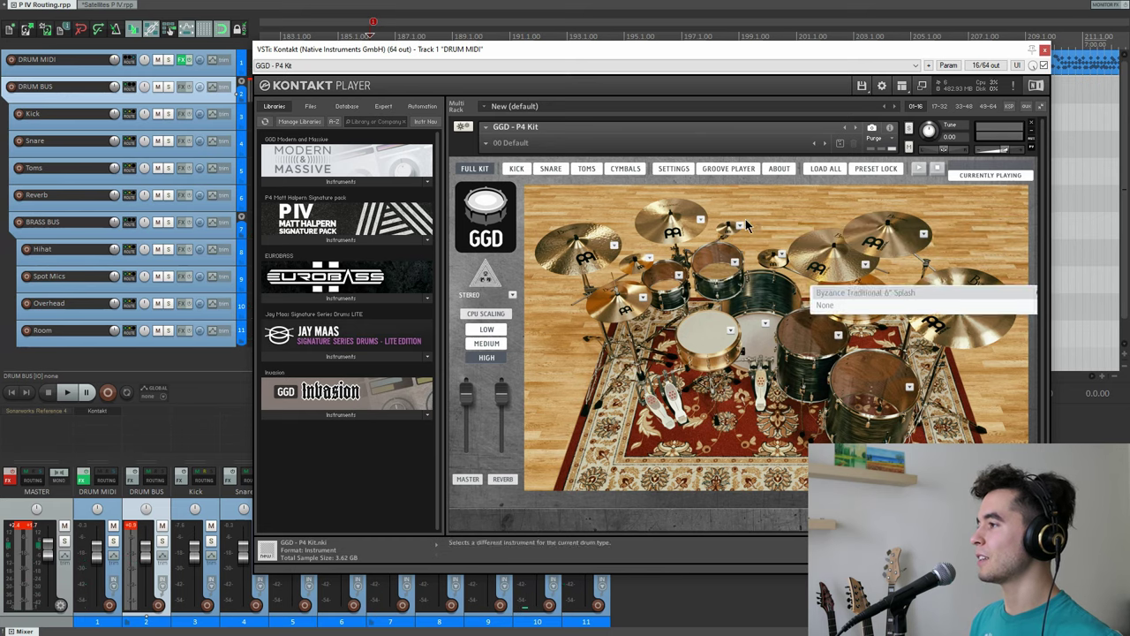
pyautogui.click(781, 257)
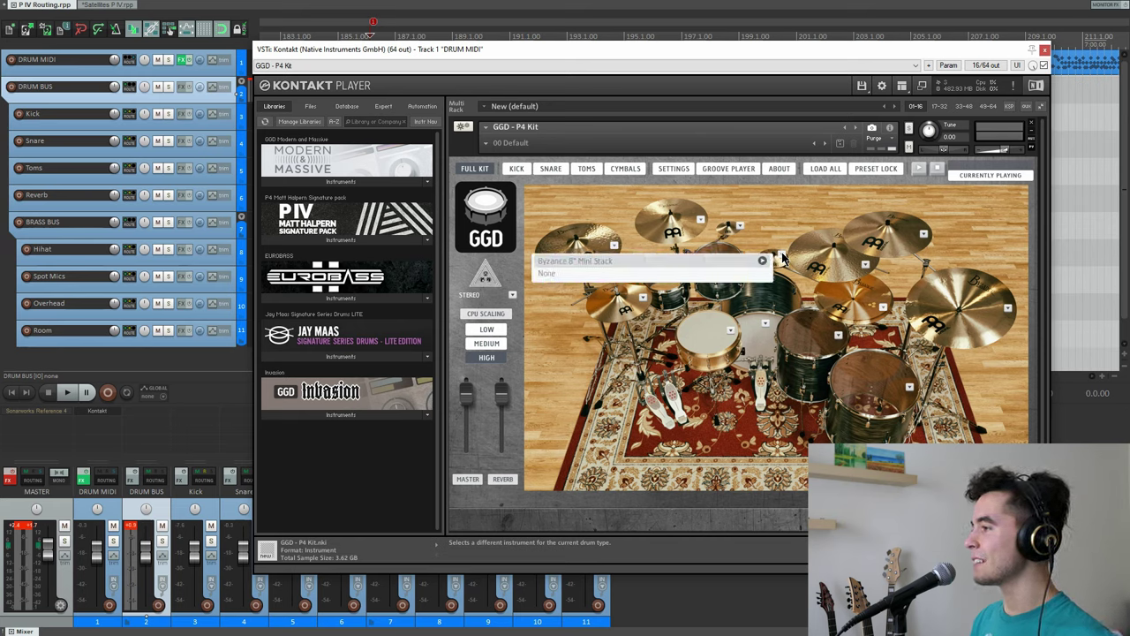
pyautogui.click(771, 267)
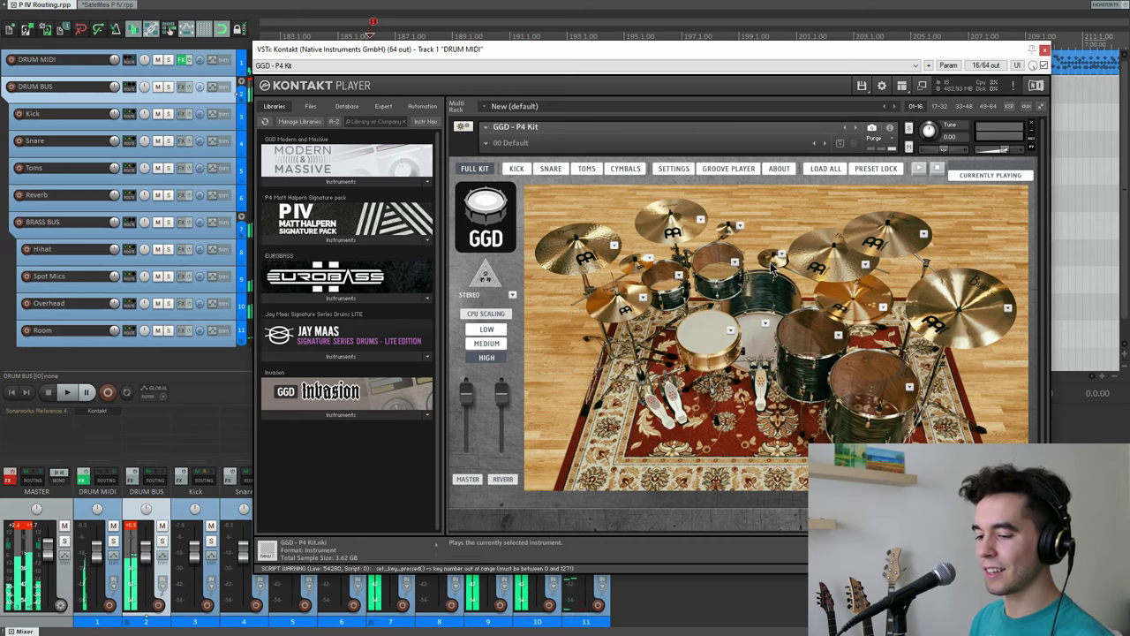
pyautogui.click(709, 283)
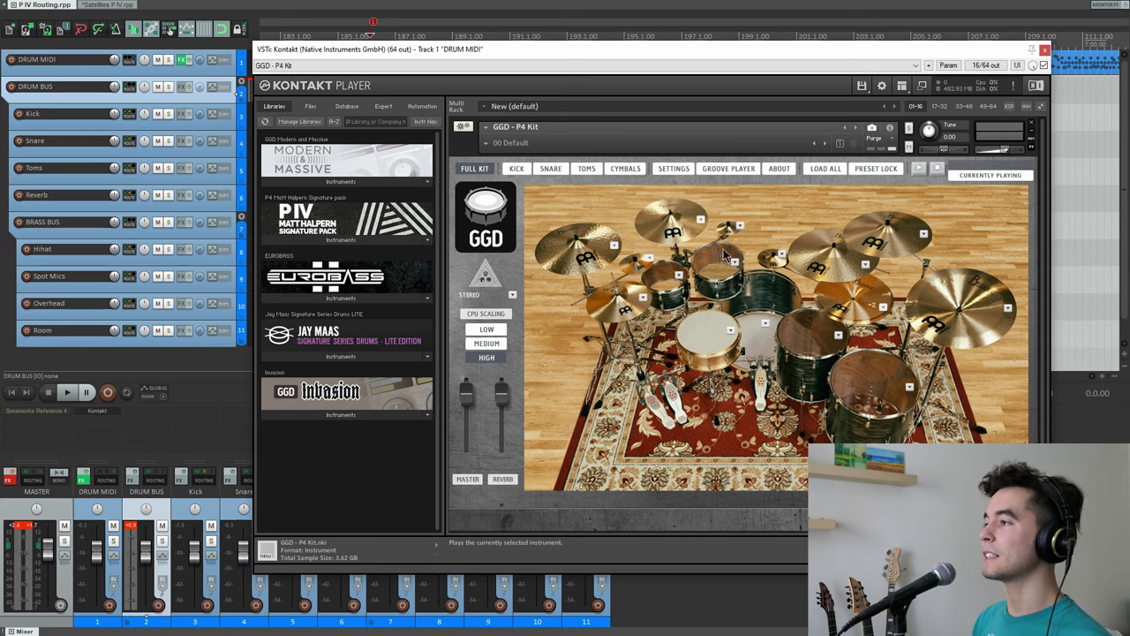
# Step: Open the kit's kick mixer page and select its Room, Overheads, then Room mic channels
pyautogui.click(515, 168)
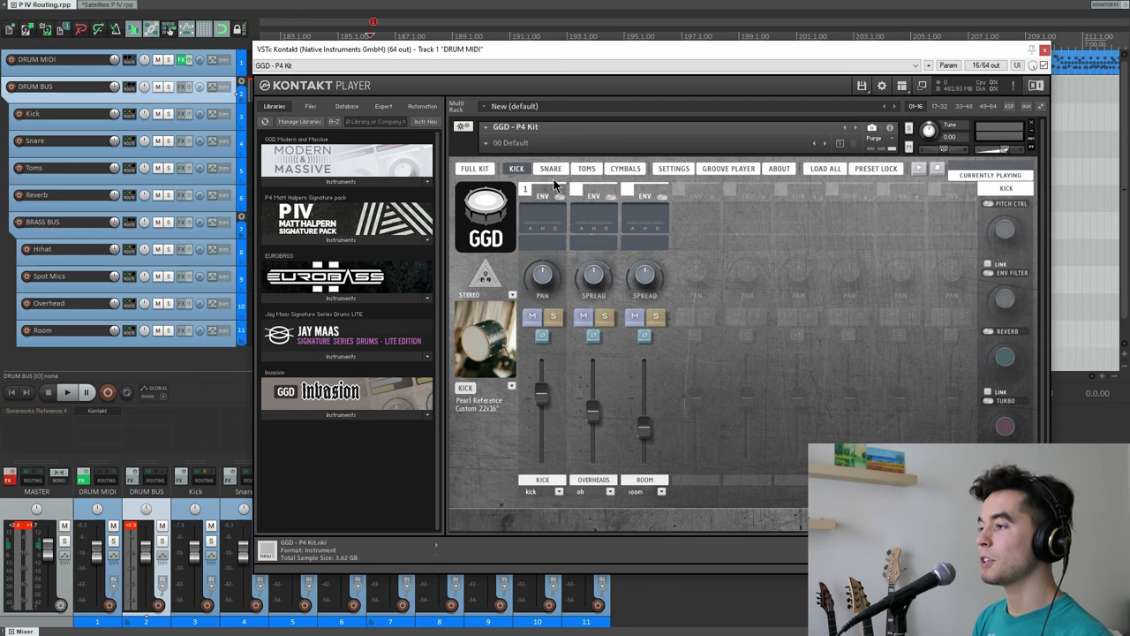
pyautogui.click(665, 373)
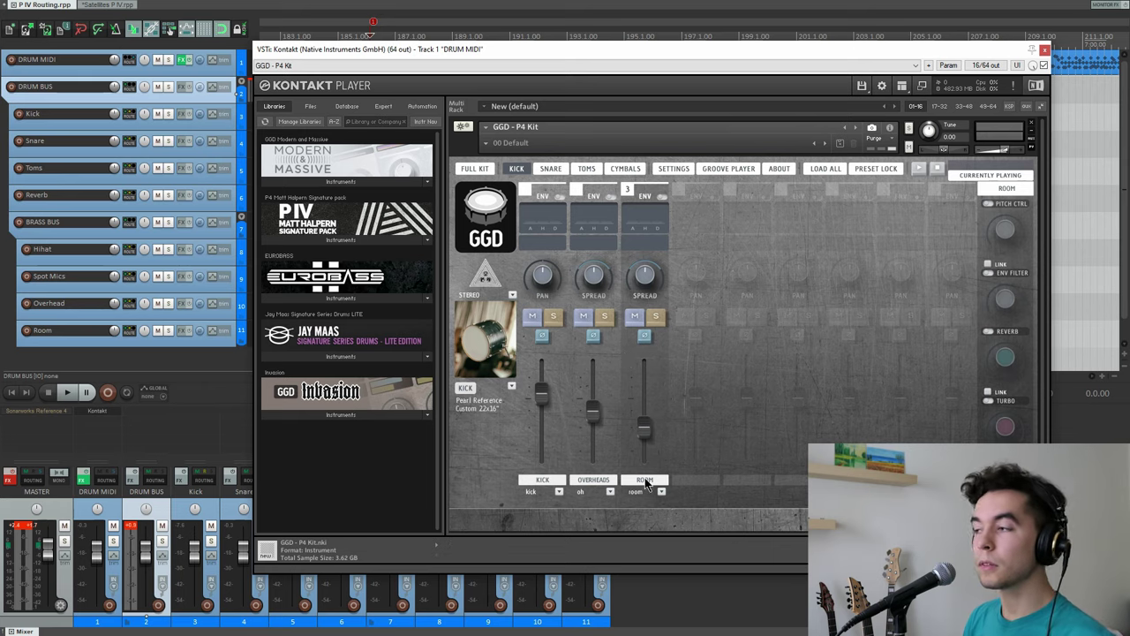
pyautogui.click(609, 371)
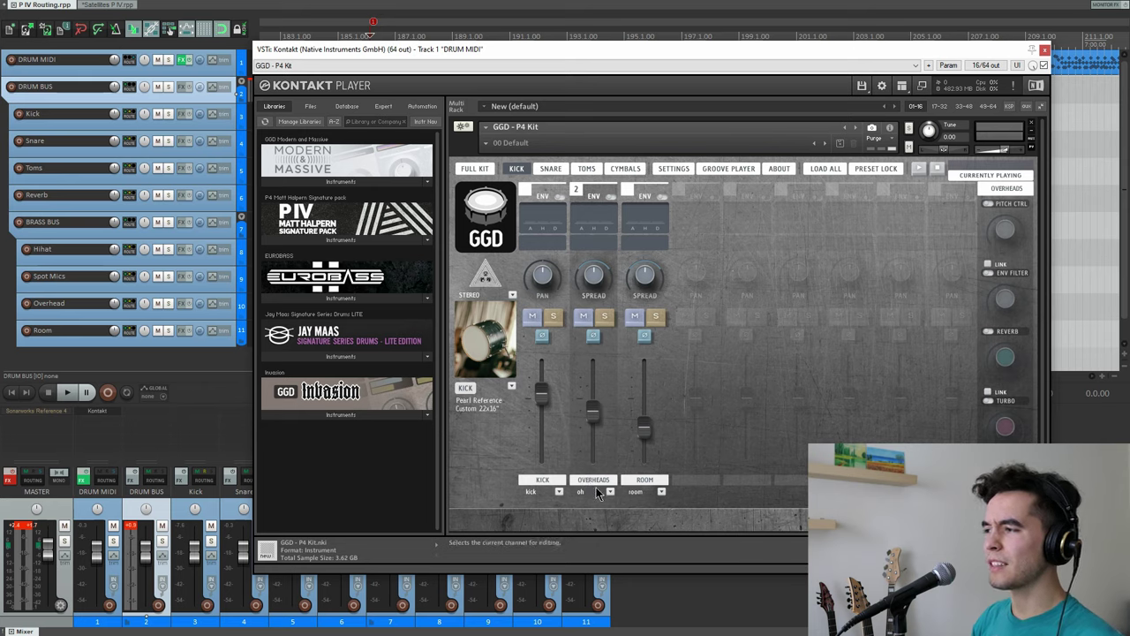
pyautogui.click(645, 479)
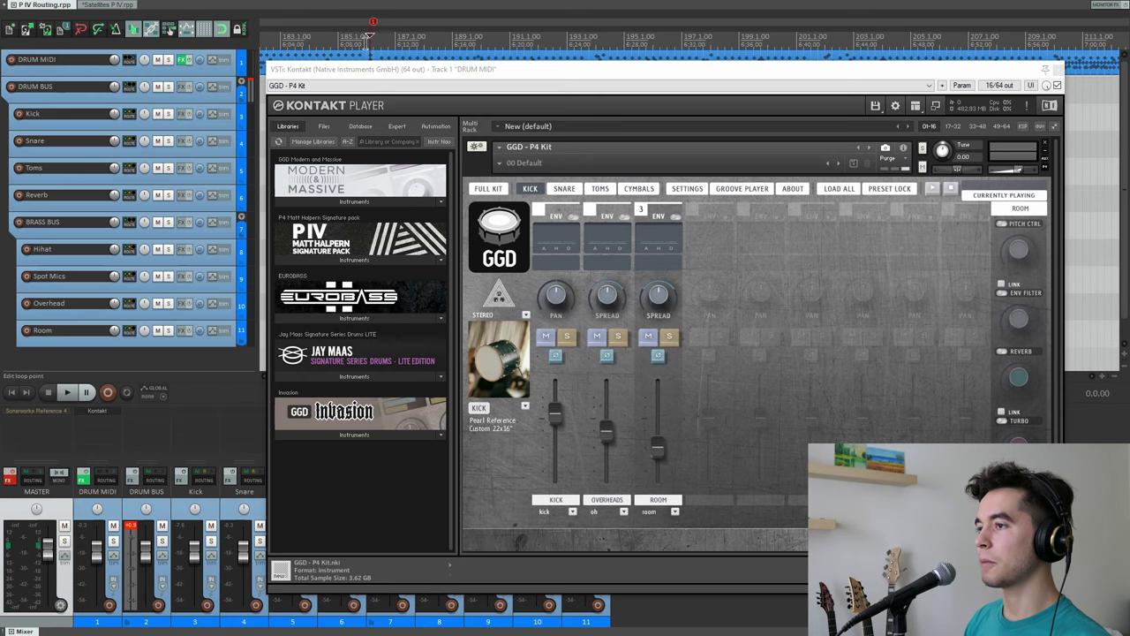
# Step: Solo the Room track and play it back
pyautogui.click(167, 330)
pyautogui.press('space')
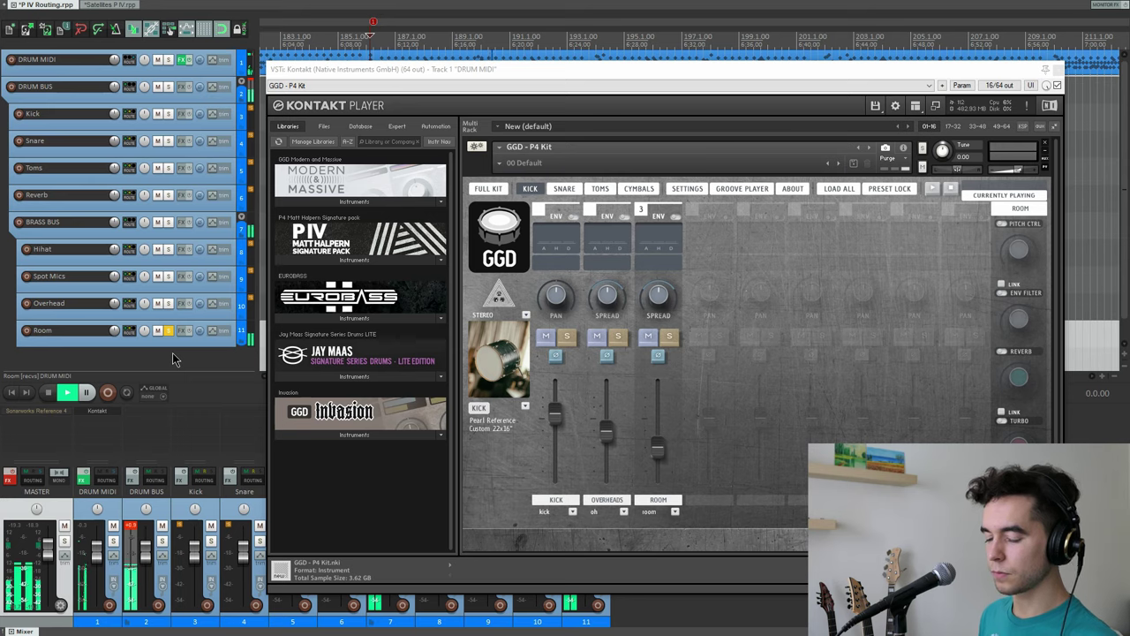
pyautogui.press('space')
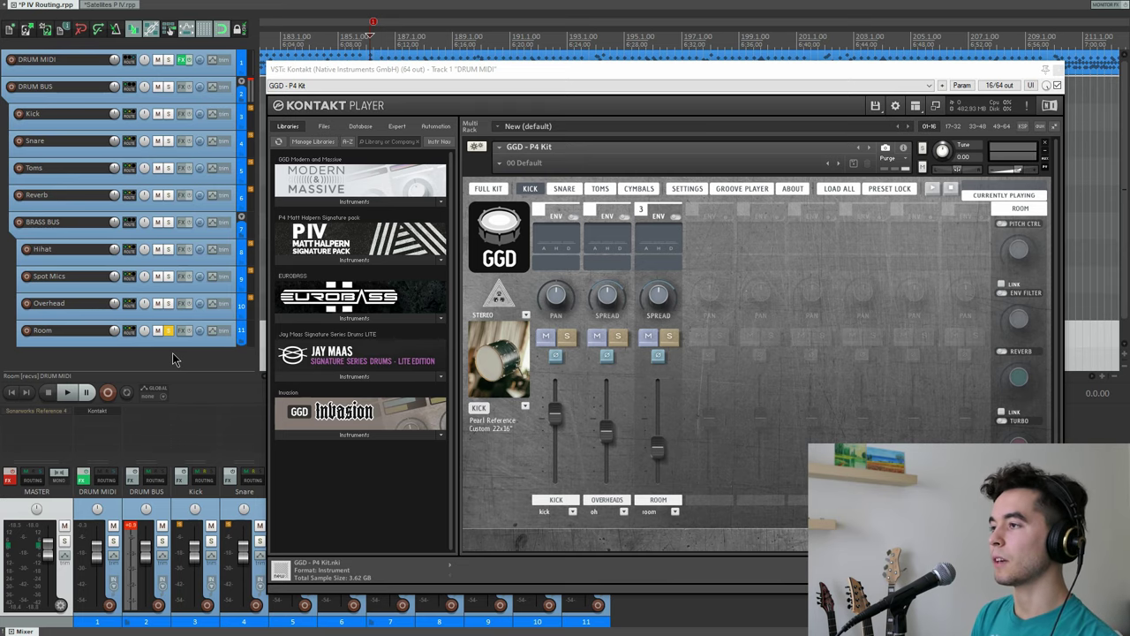
# Step: Solo the Overhead track, play it back, and bring the kit window forward
pyautogui.click(169, 305)
pyautogui.press('space')
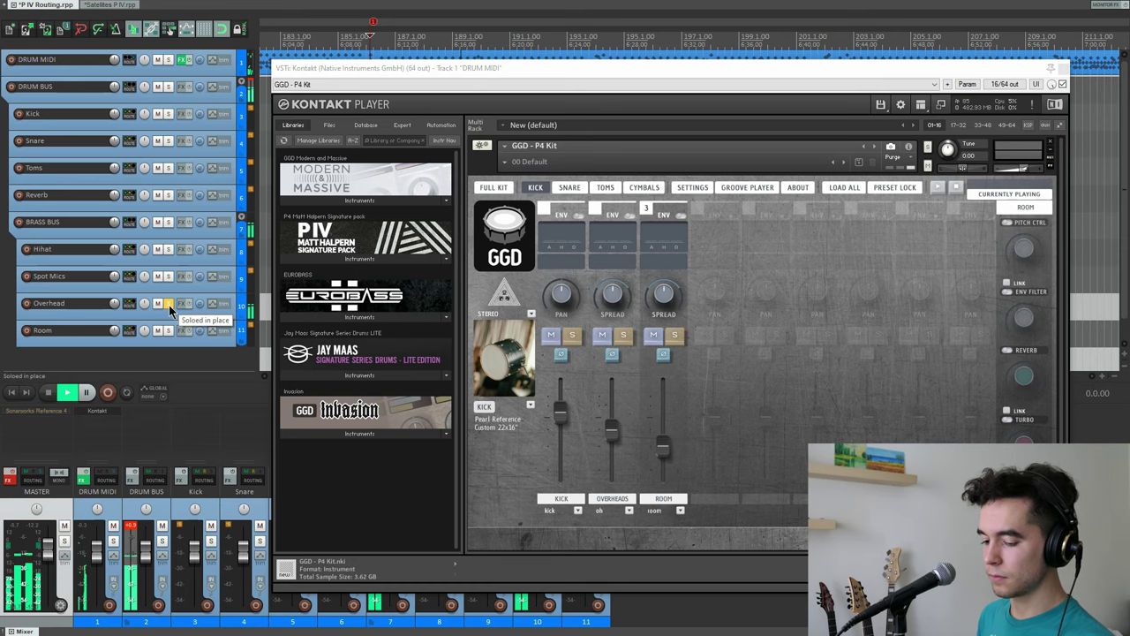
pyautogui.press('space')
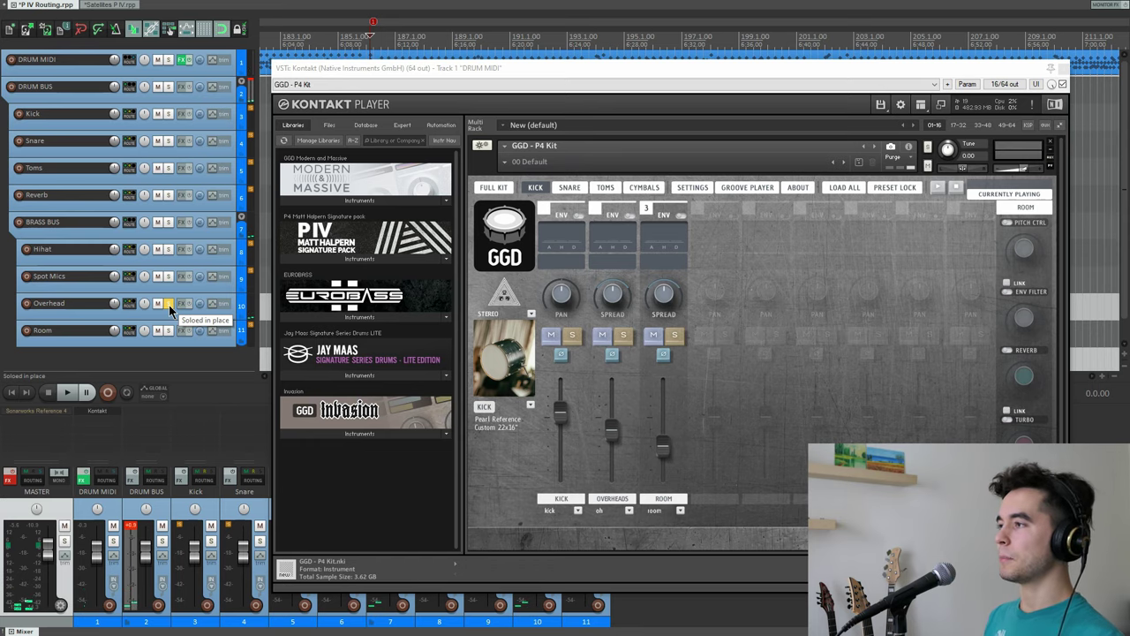
pyautogui.moveTo(536, 64); pyautogui.dragTo(536, 62)
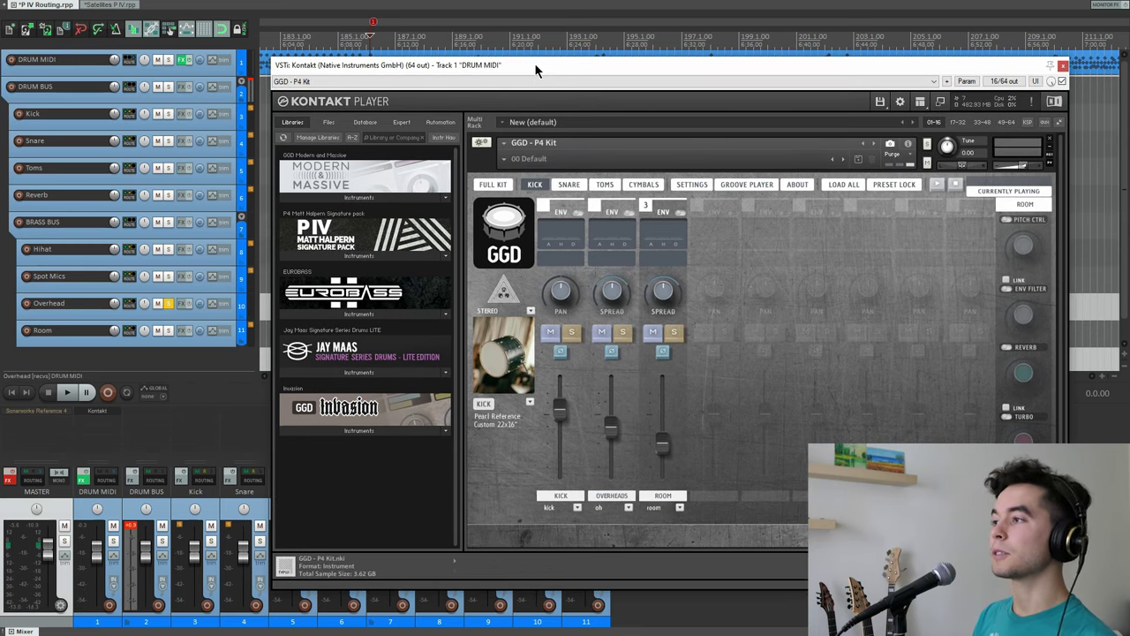
# Step: Solo the Kick mic channel in Kontakt, unsolo the Overhead track, and play back
pyautogui.click(573, 335)
pyautogui.click(166, 304)
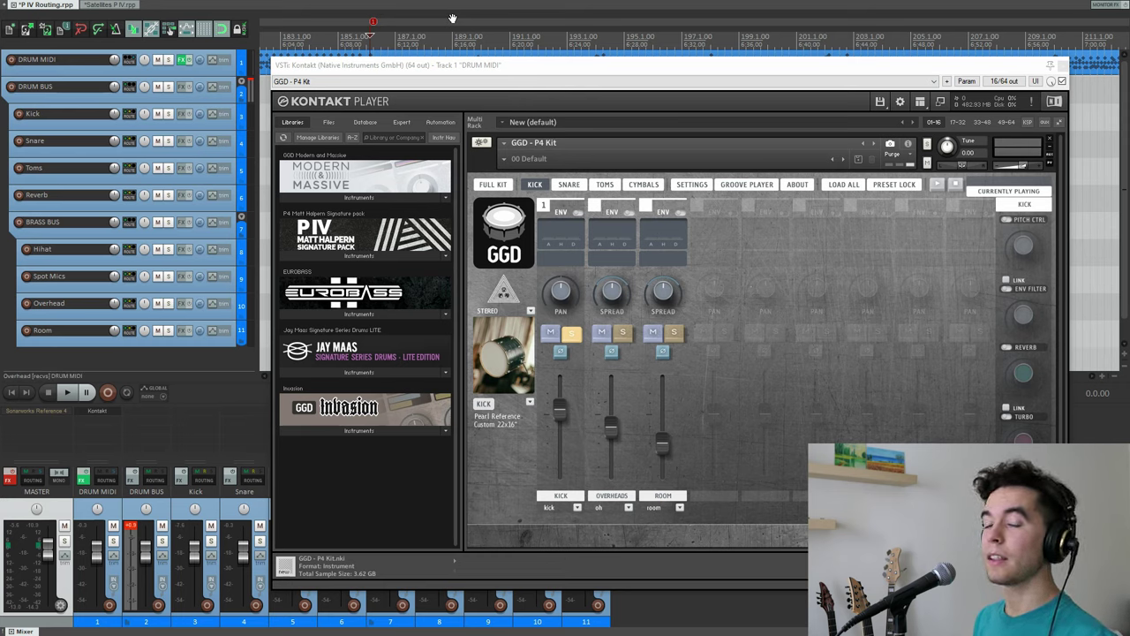
pyautogui.press('space')
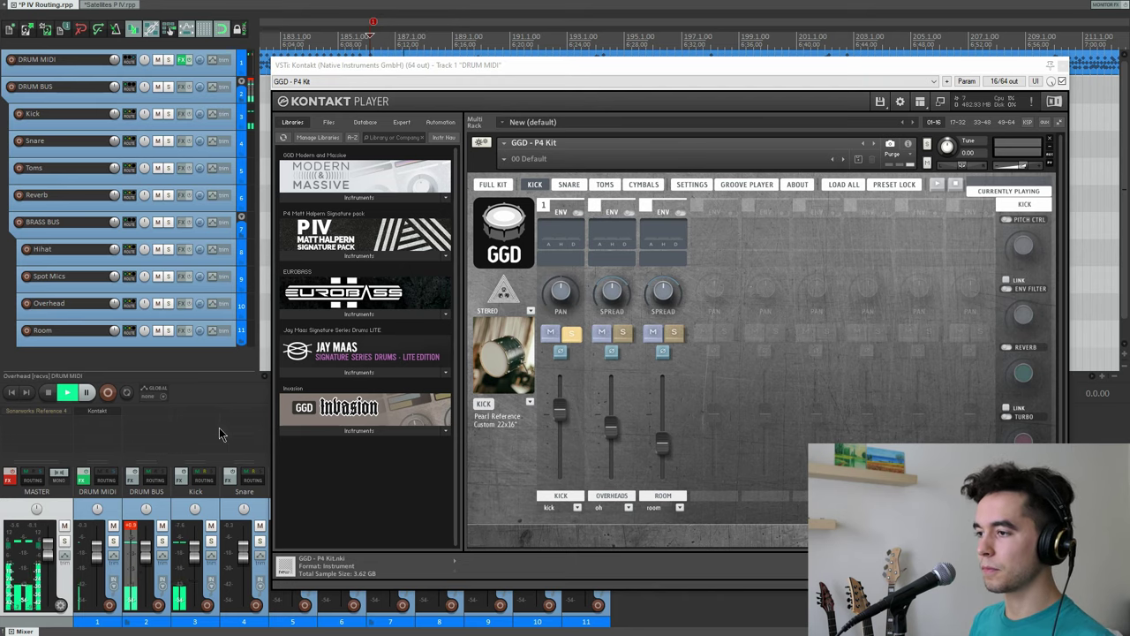
pyautogui.press('space')
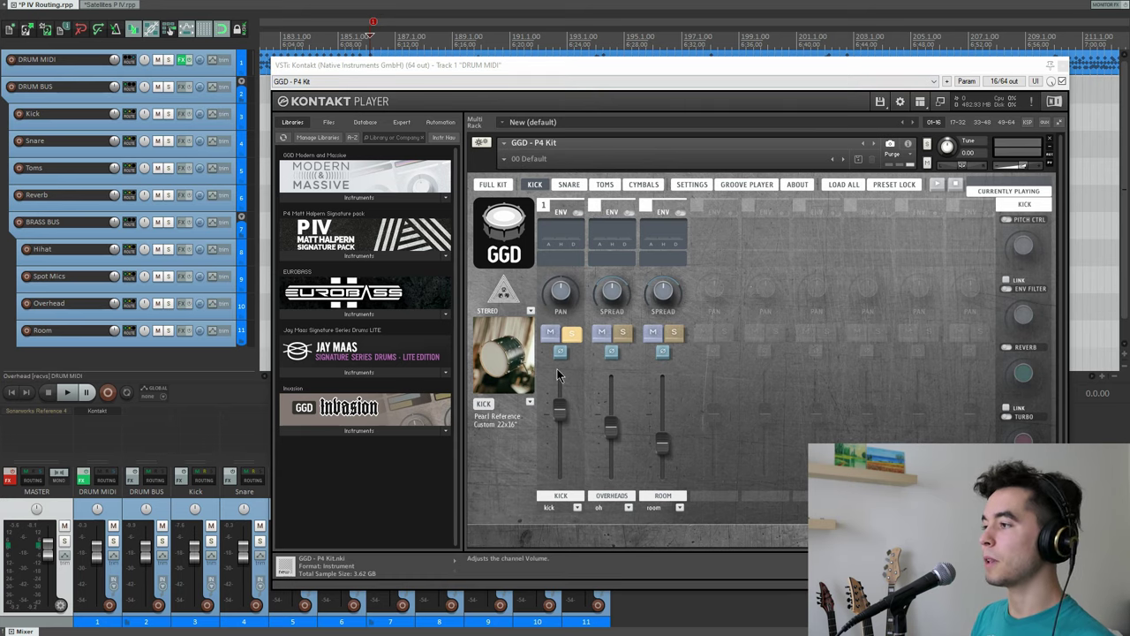
# Step: On the kit's snare mixer page, solo the Snare Bottom channel and play it back
pyautogui.click(568, 184)
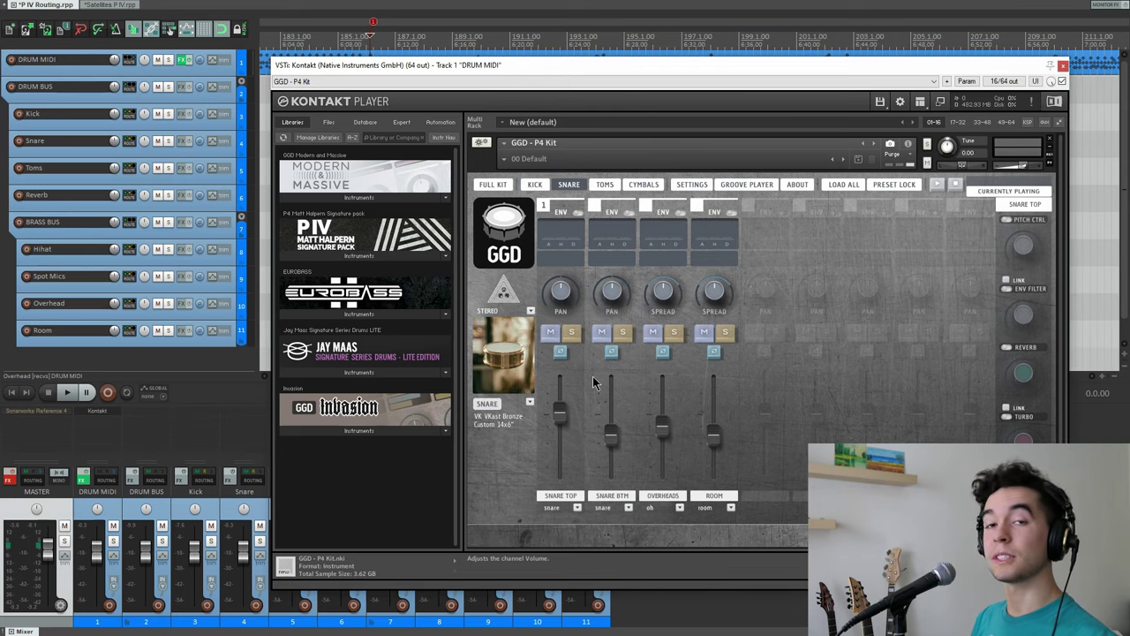
pyautogui.click(621, 333)
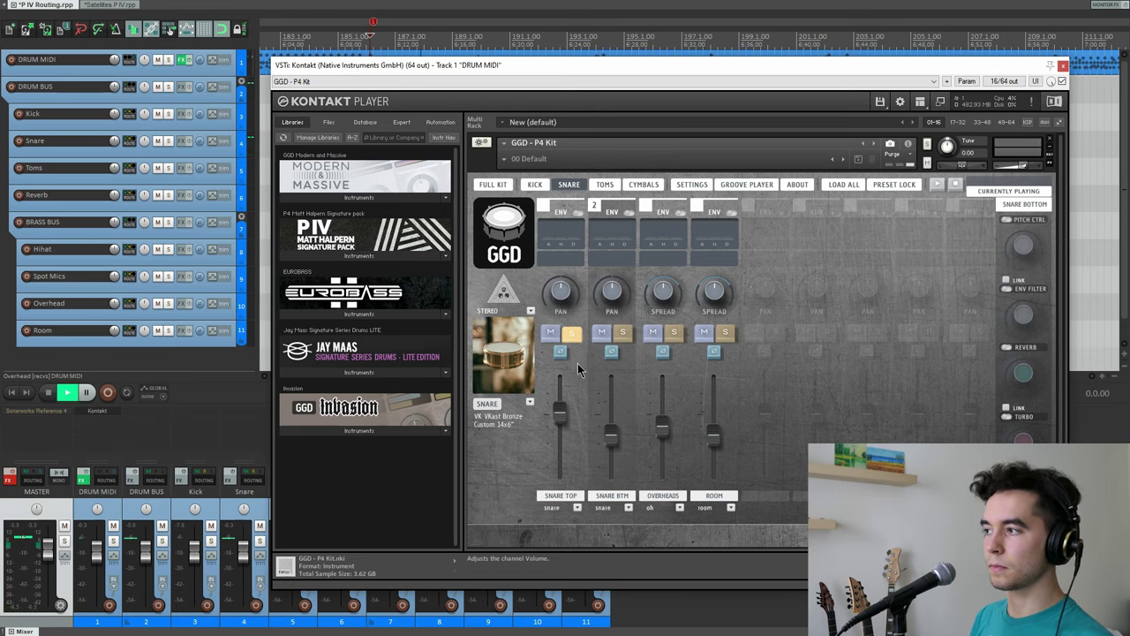
pyautogui.press('space')
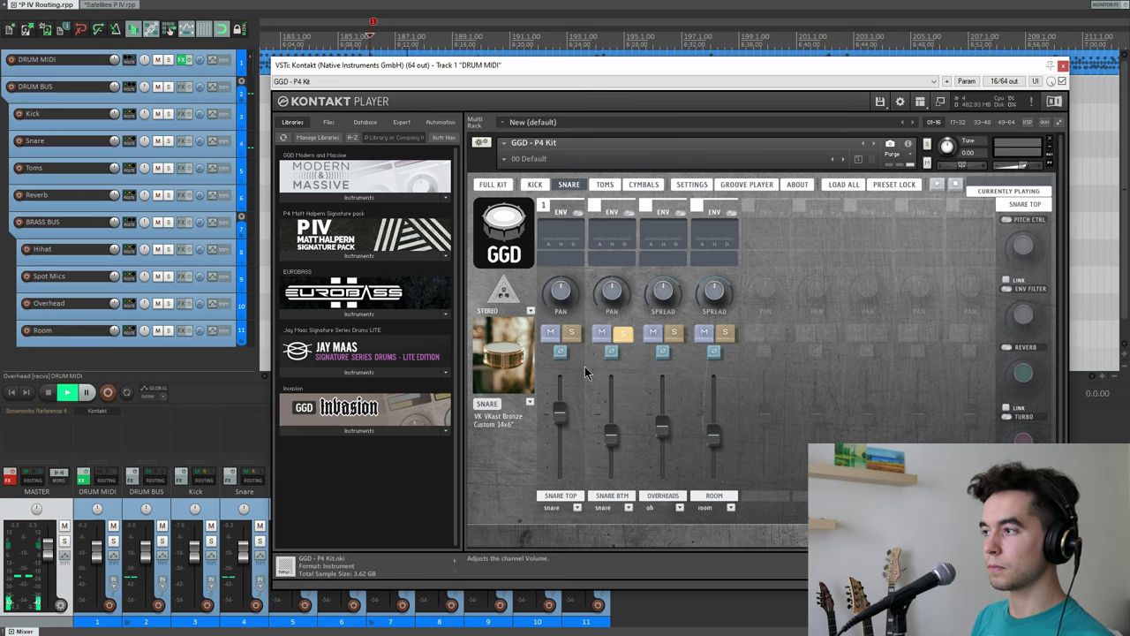
pyautogui.press('space')
# Step: Switch the snare to Pearl Reference Brass 14x6.5" and play it back
pyautogui.click(530, 403)
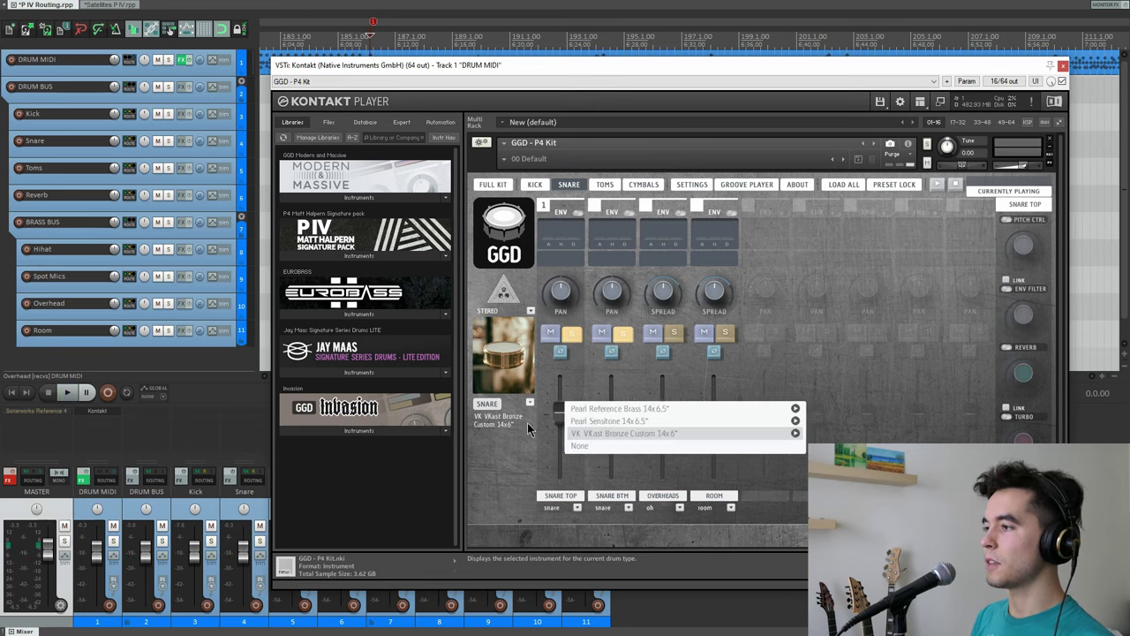
pyautogui.click(583, 409)
pyautogui.press('space')
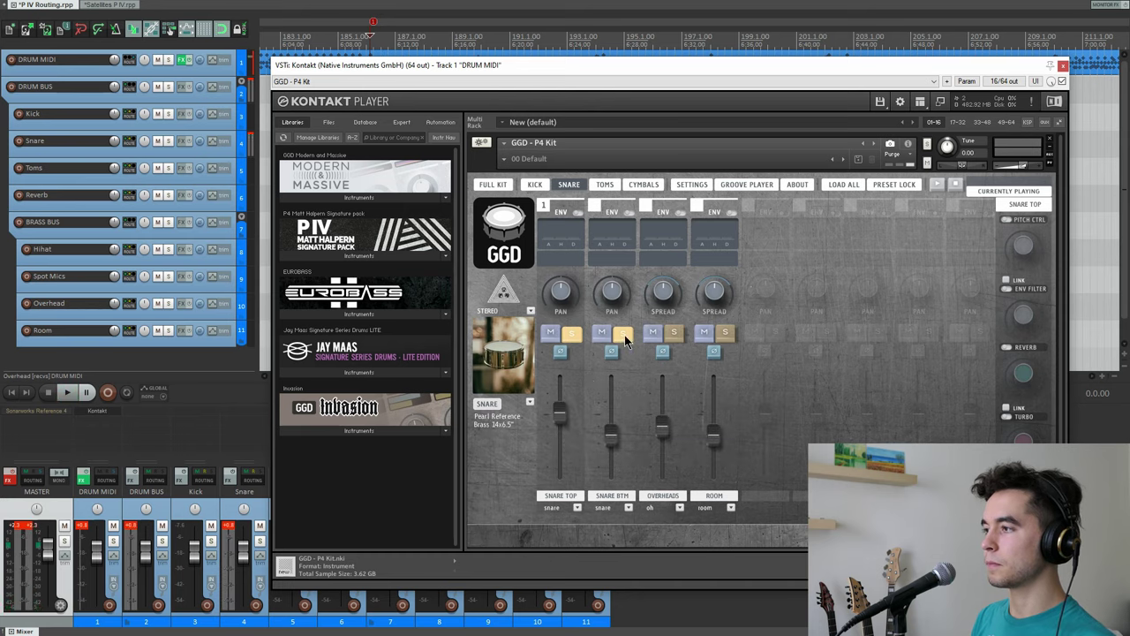
pyautogui.press('space')
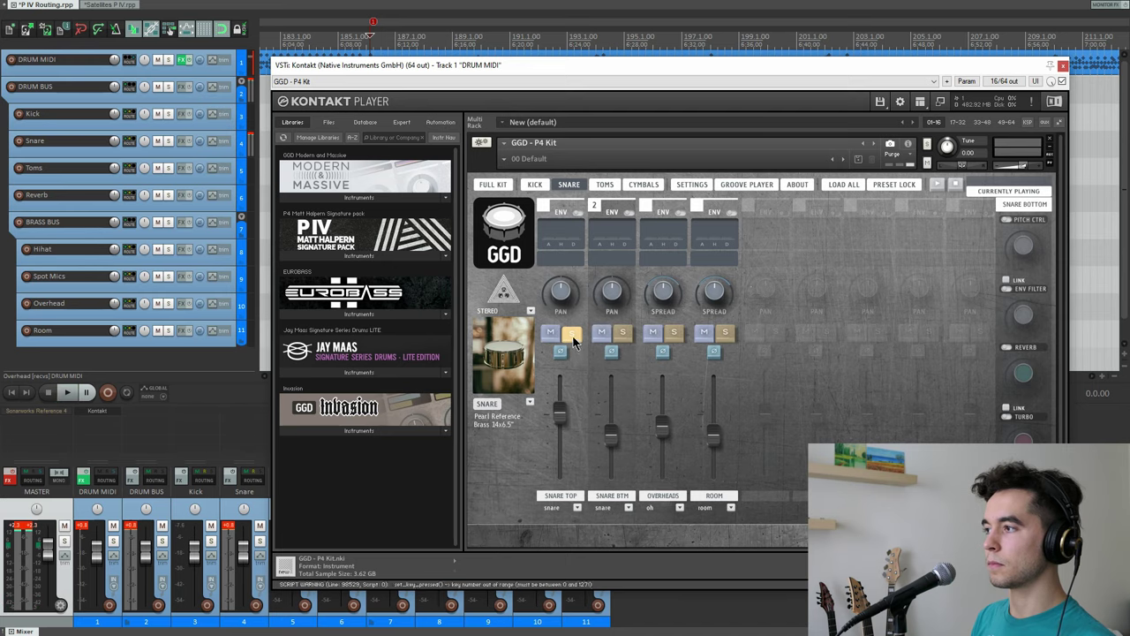
pyautogui.click(605, 184)
# Step: Start playback from a chosen position on the timeline
pyautogui.moveTo(966, 60); pyautogui.dragTo(972, 90)
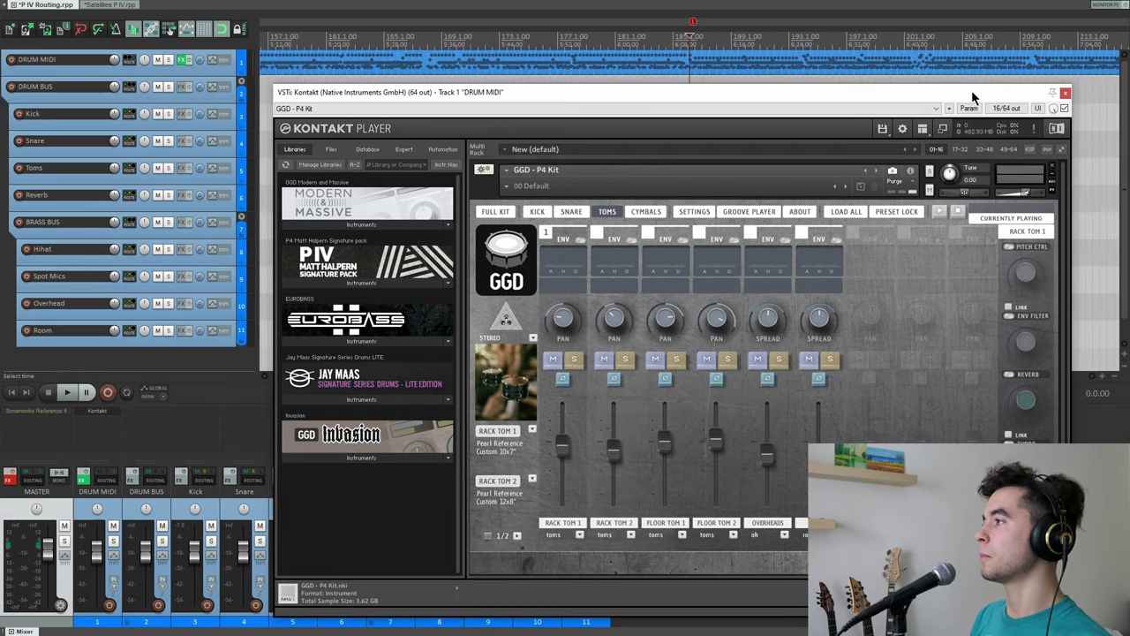
pyautogui.scroll(-5, 959, 81)
pyautogui.scroll(5, 960, 81)
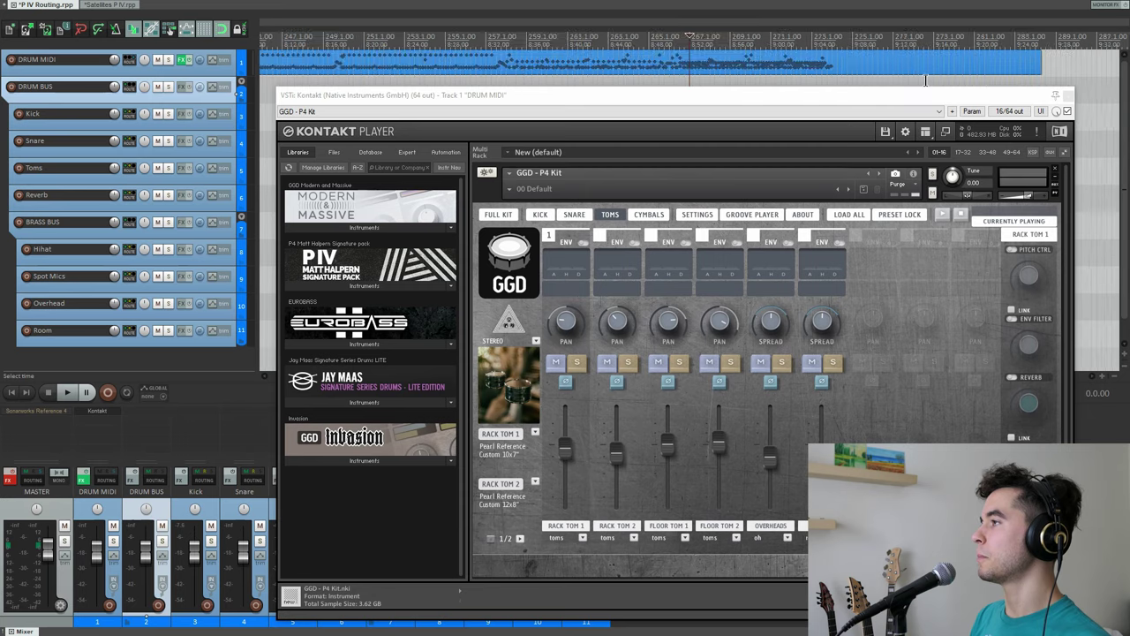
pyautogui.click(658, 39)
pyautogui.press('space')
# Step: Solo Rack Tom 2, Floor Tom 1 and Floor Tom 2 to hear the toms
pyautogui.moveTo(662, 87); pyautogui.dragTo(656, 56)
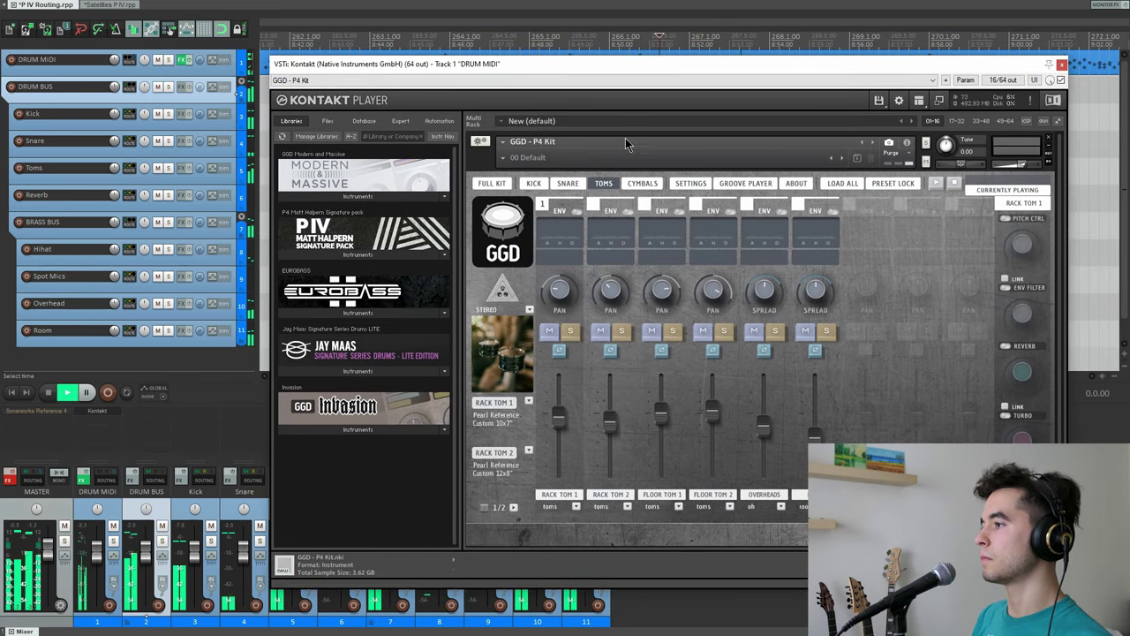
pyautogui.click(621, 331)
pyautogui.click(672, 332)
pyautogui.click(725, 331)
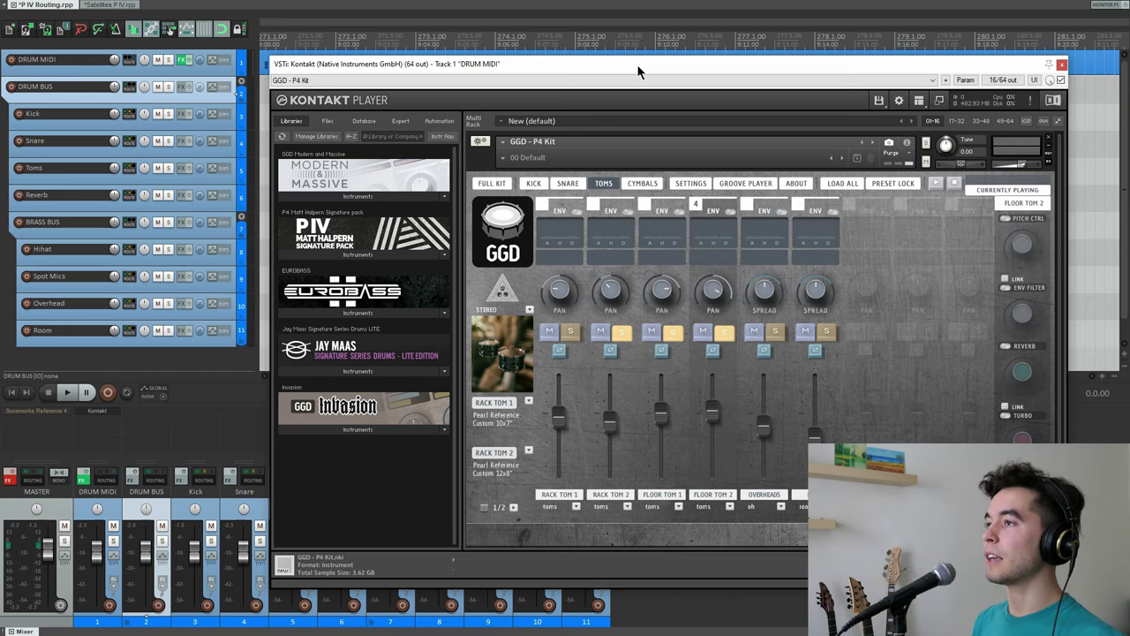
pyautogui.moveTo(637, 64); pyautogui.dragTo(642, 83)
pyautogui.scroll(-5, 619, 40)
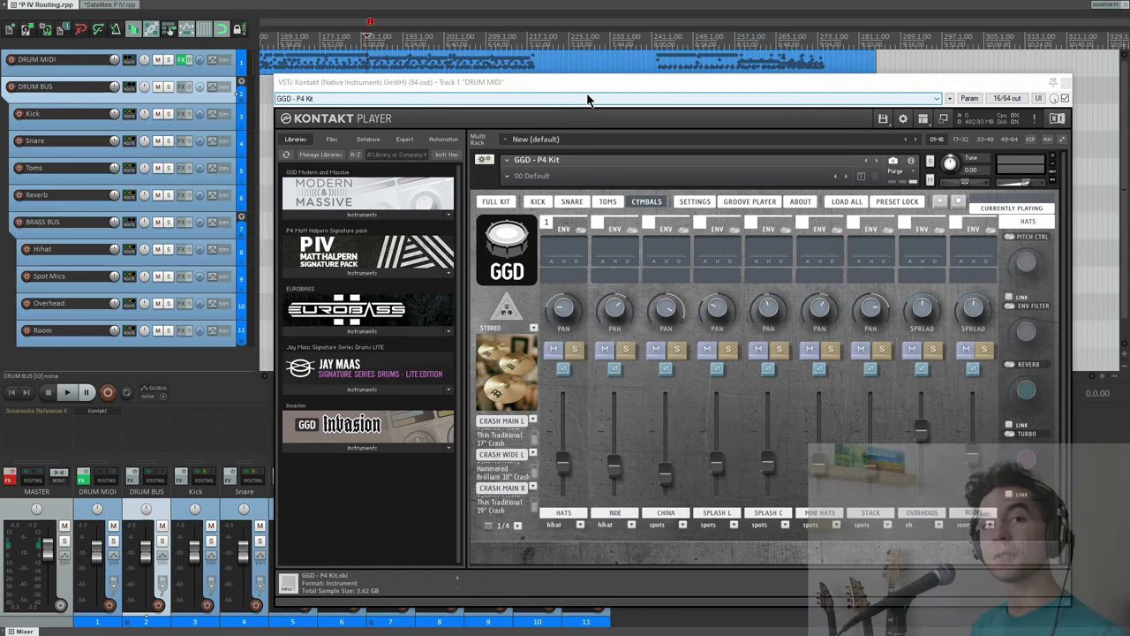
# Step: View the full kit picture, then return to the cymbals page
pyautogui.moveTo(590, 85)
pyautogui.mouseDown()
pyautogui.moveTo(584, 78)
pyautogui.moveTo(585, 88)
pyautogui.mouseUp()
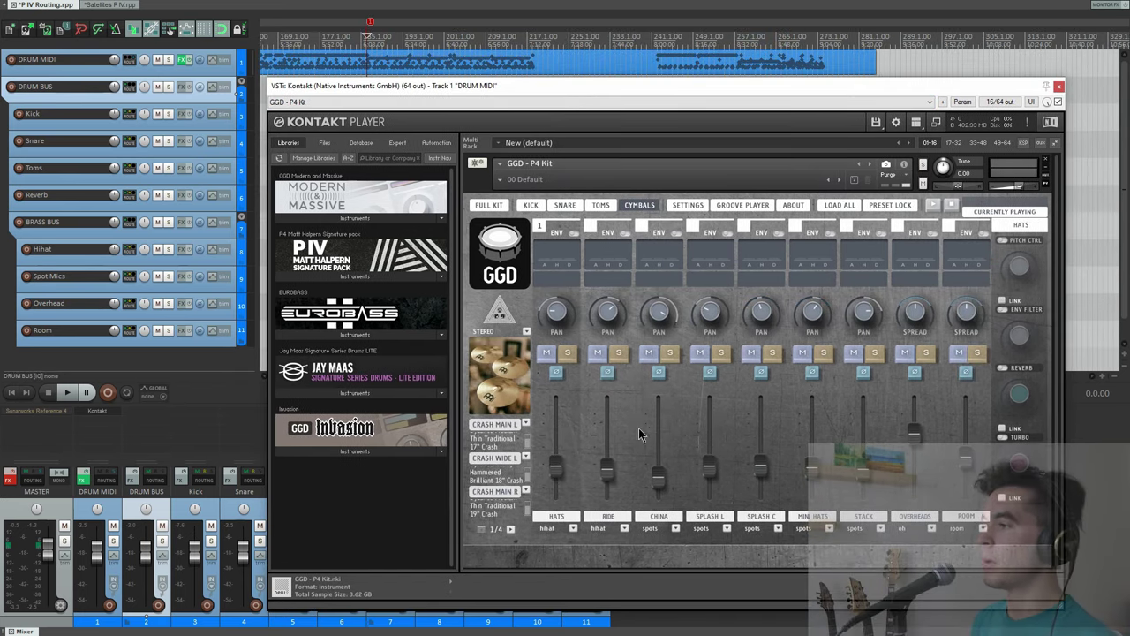
pyautogui.click(489, 205)
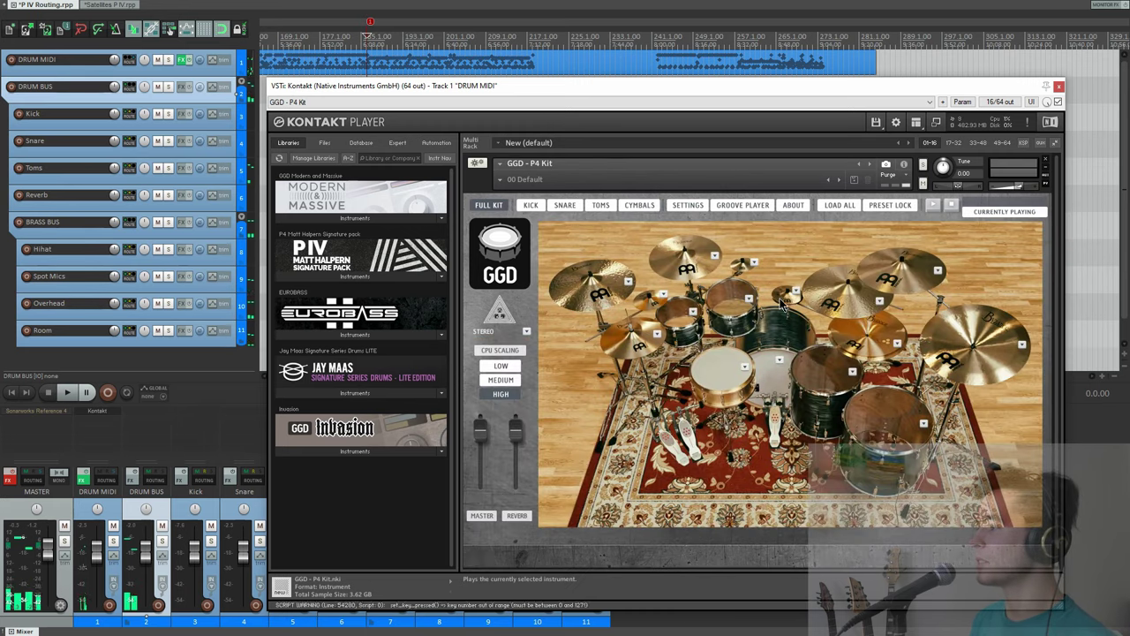
pyautogui.click(638, 206)
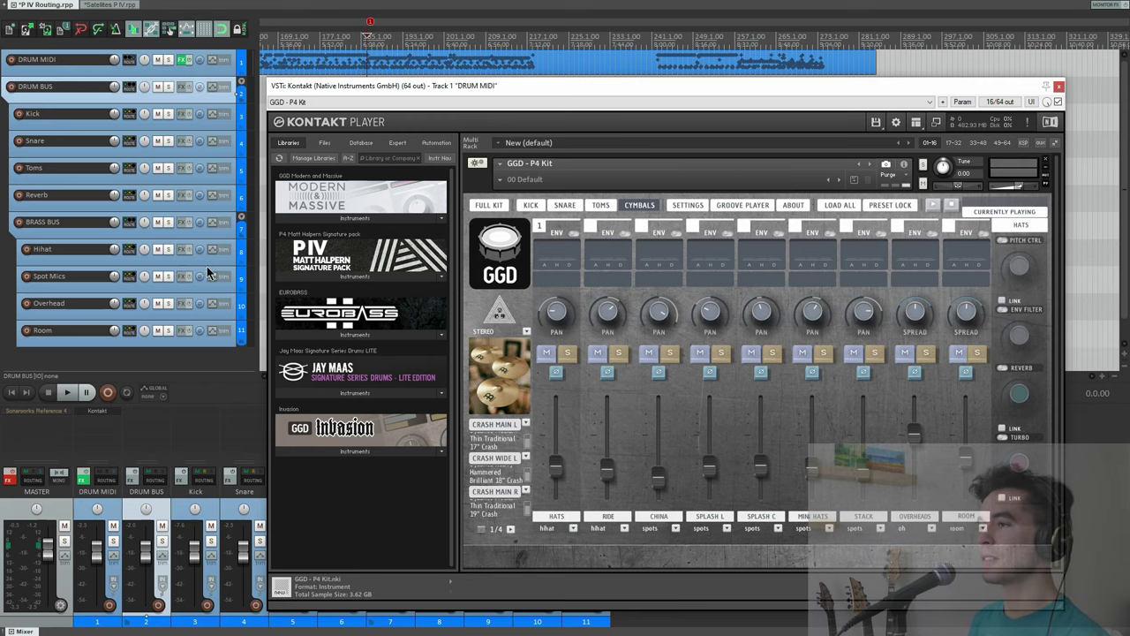
# Step: Briefly solo Spot Mics, then play the Overheads channel soloed before showing the snare page
pyautogui.click(168, 276)
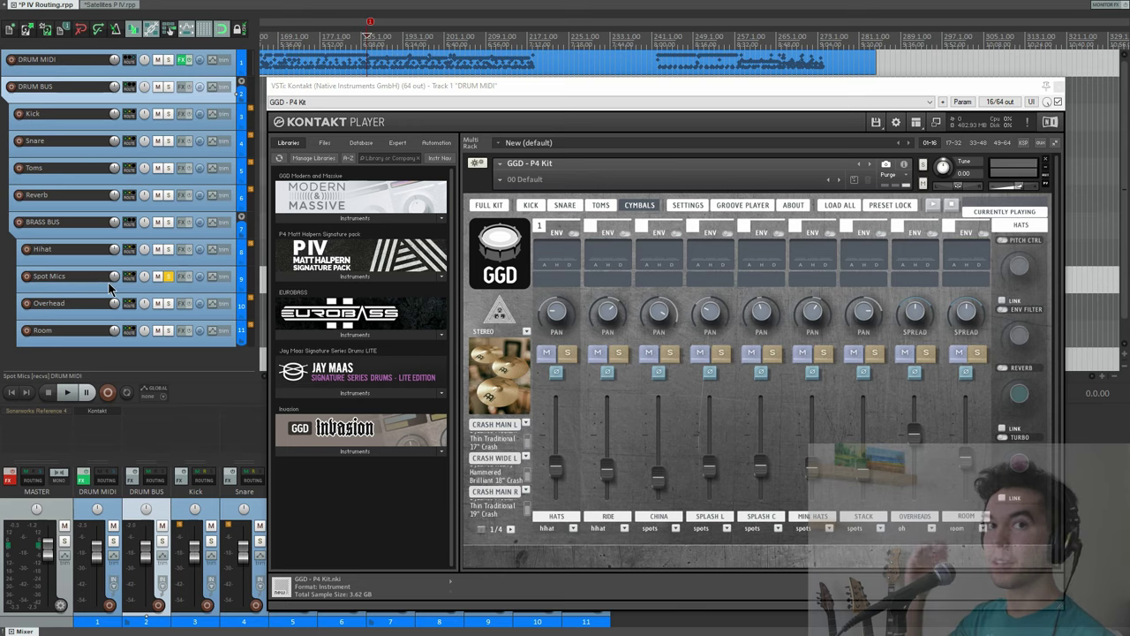
pyautogui.click(168, 276)
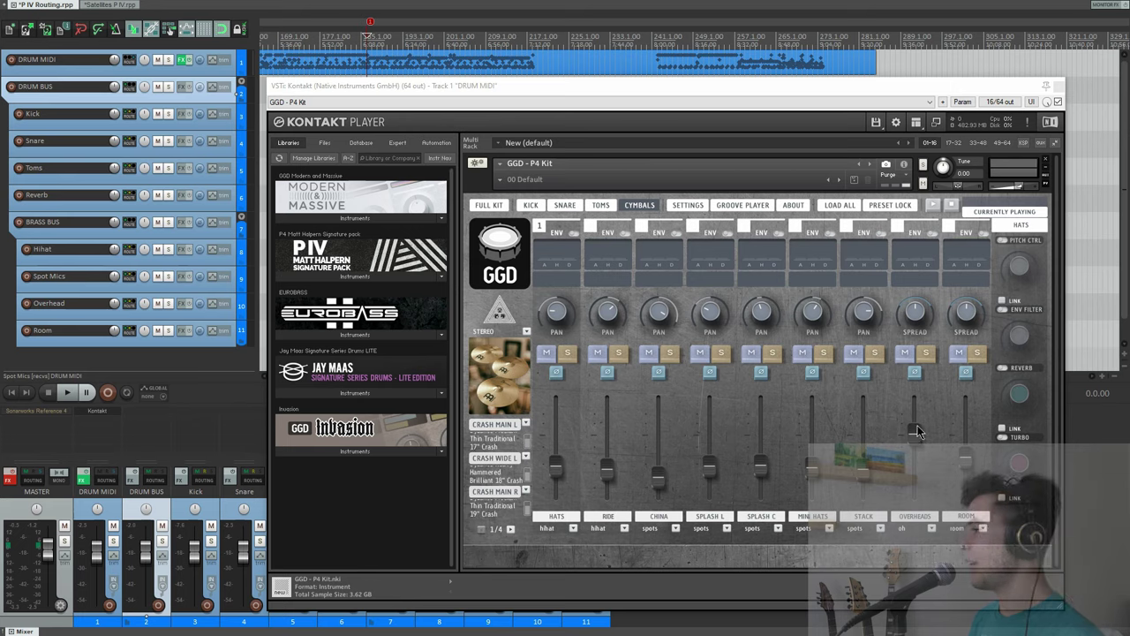
pyautogui.click(927, 354)
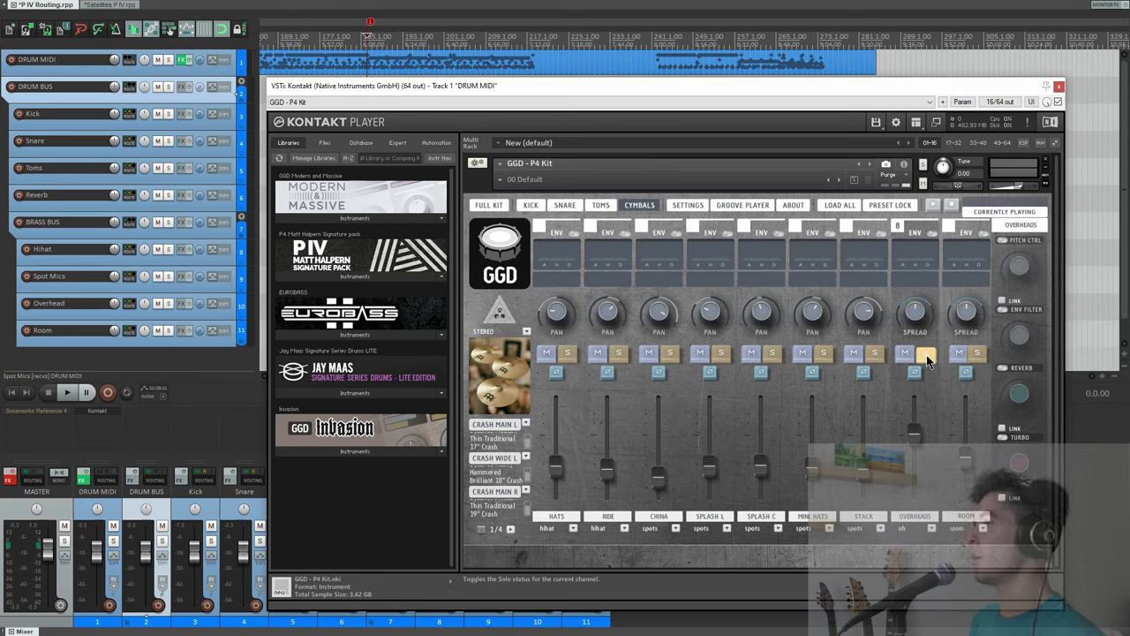
pyautogui.press('space')
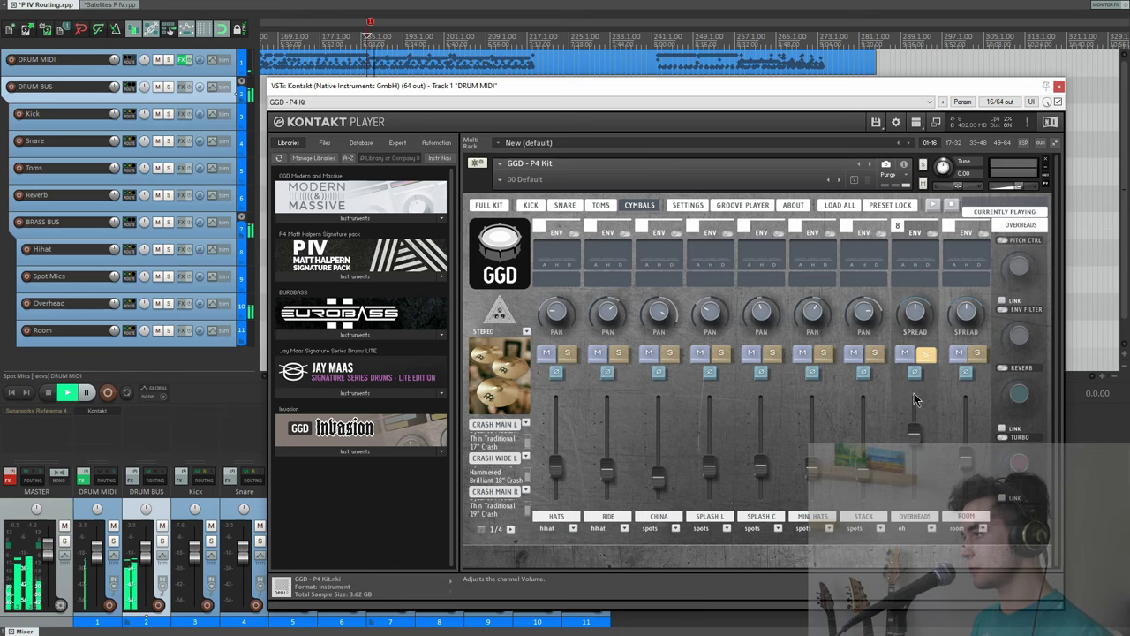
pyautogui.press('space')
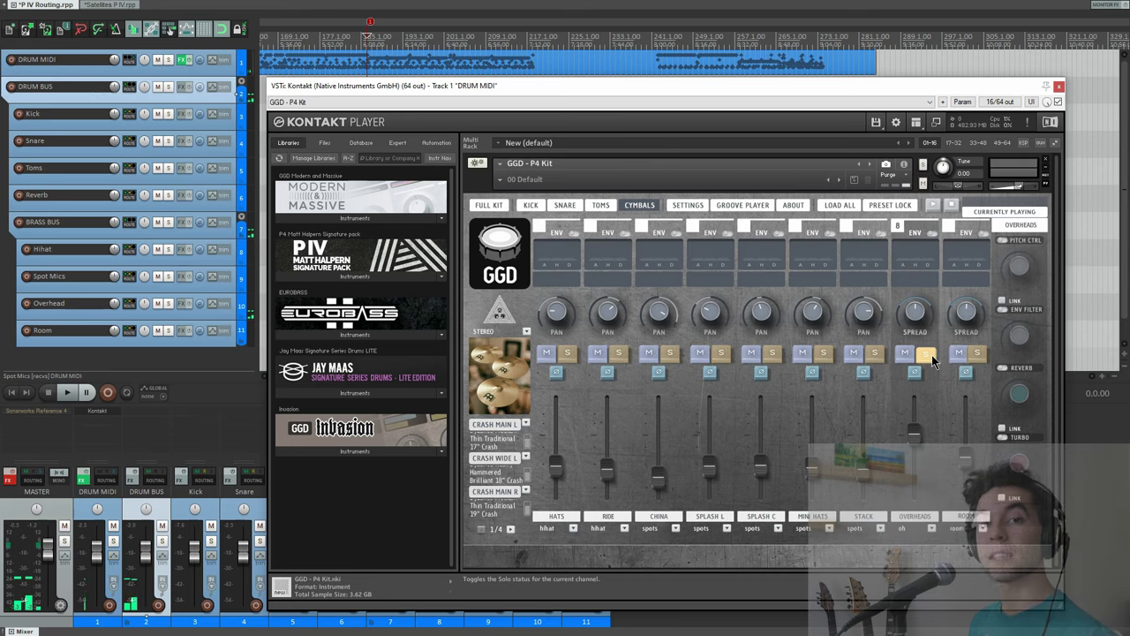
pyautogui.click(564, 205)
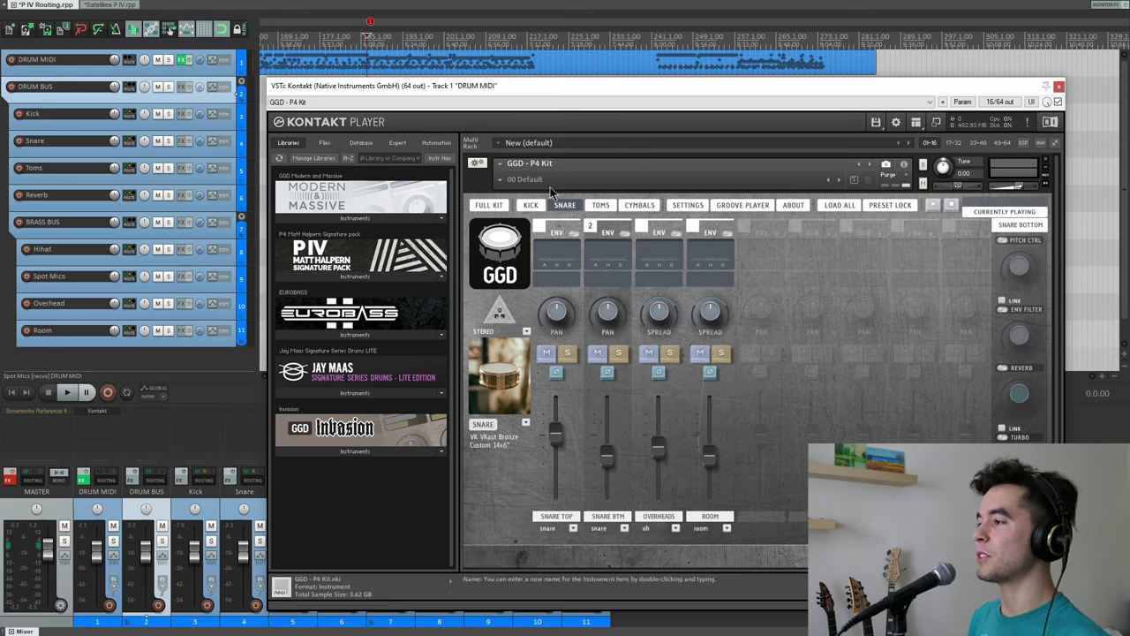
# Step: Solo Snare Top and shorten its envelope release time during playback
pyautogui.click(571, 352)
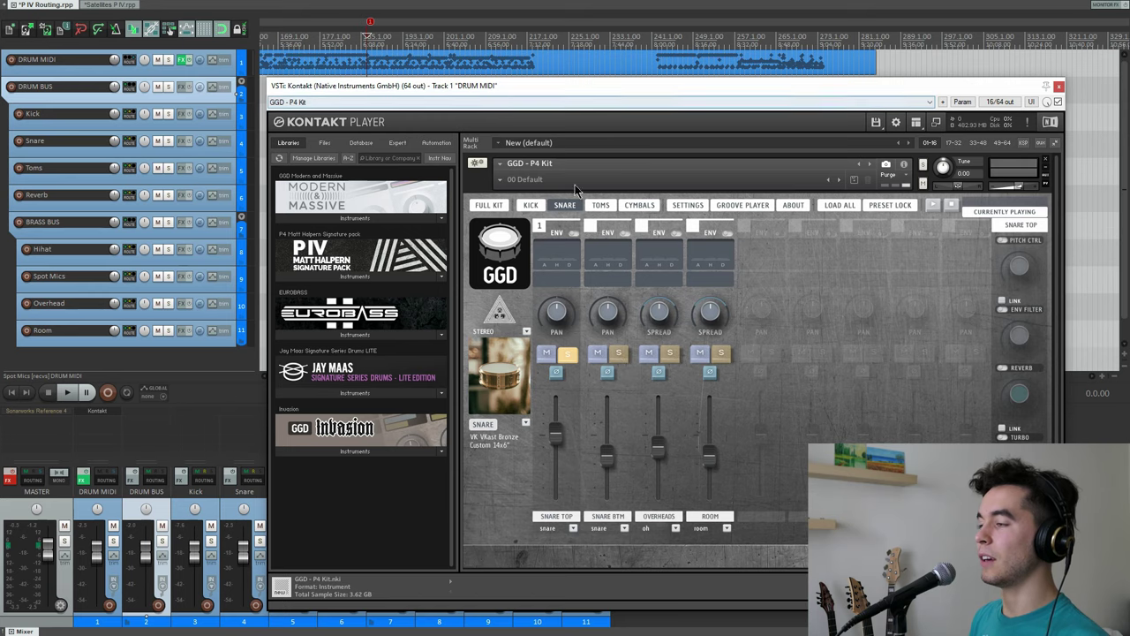
pyautogui.scroll(5, 710, 49)
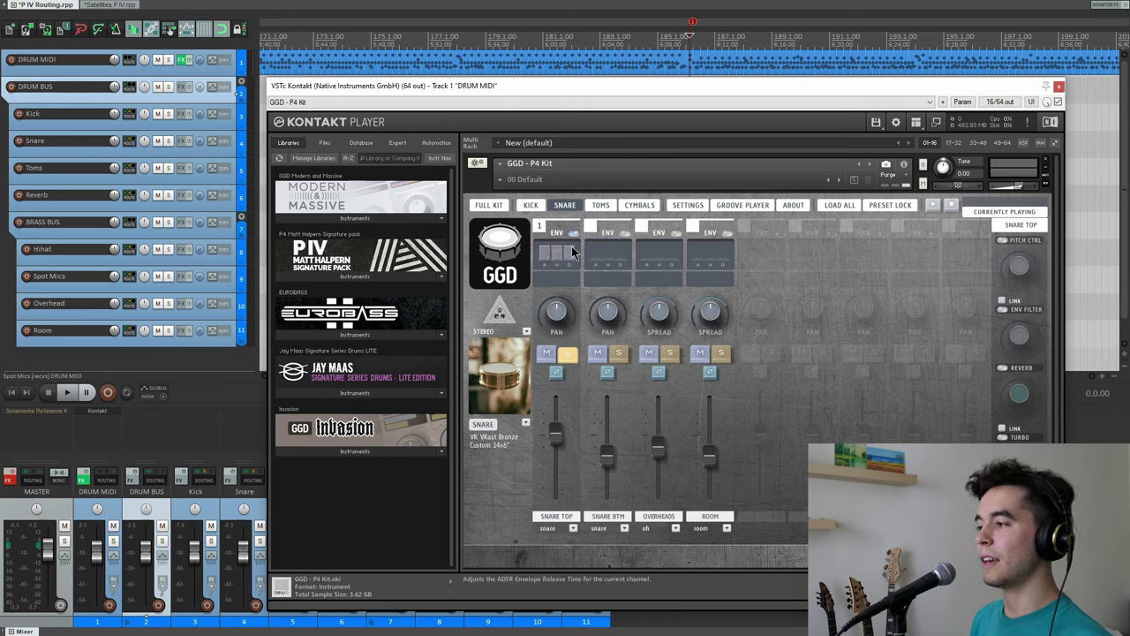
pyautogui.moveTo(573, 246); pyautogui.dragTo(575, 253)
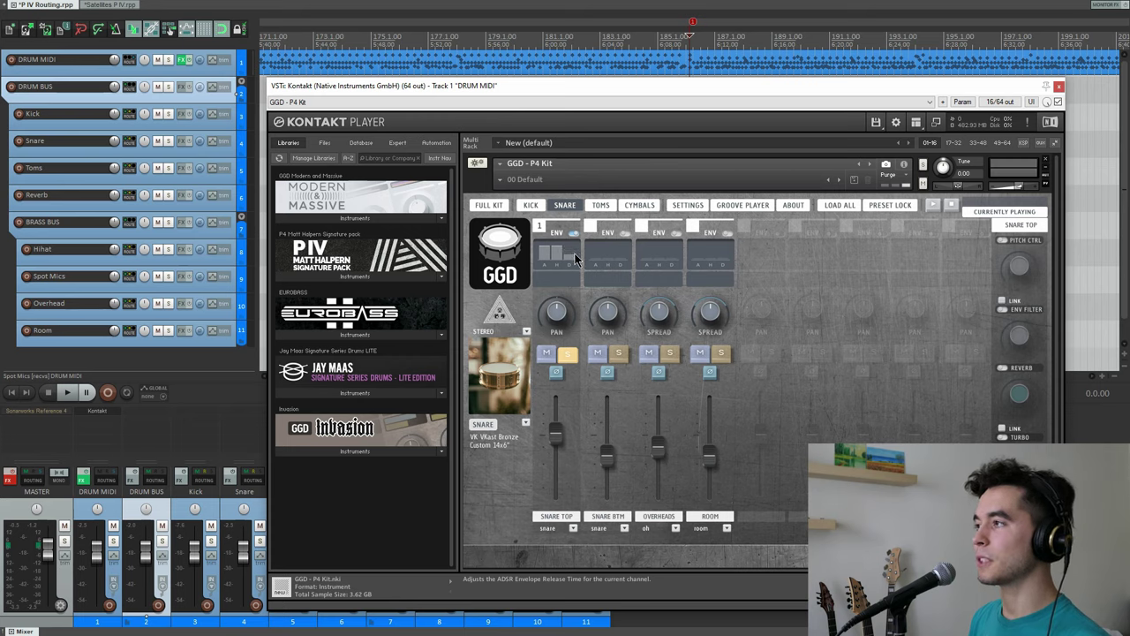
pyautogui.press('space')
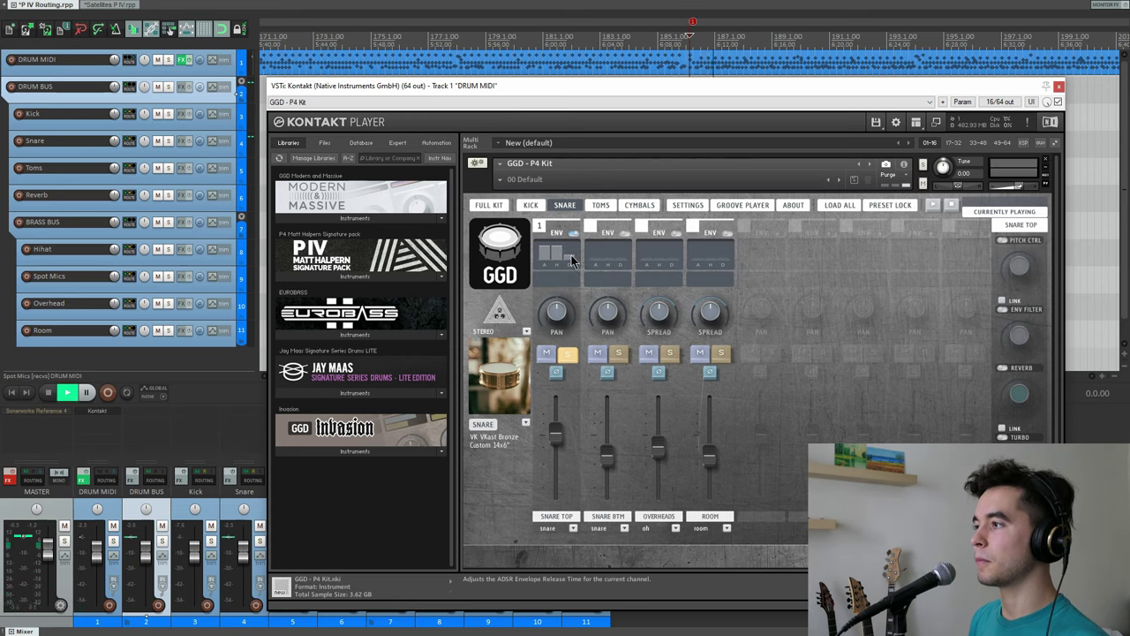
pyautogui.moveTo(574, 254); pyautogui.dragTo(570, 255)
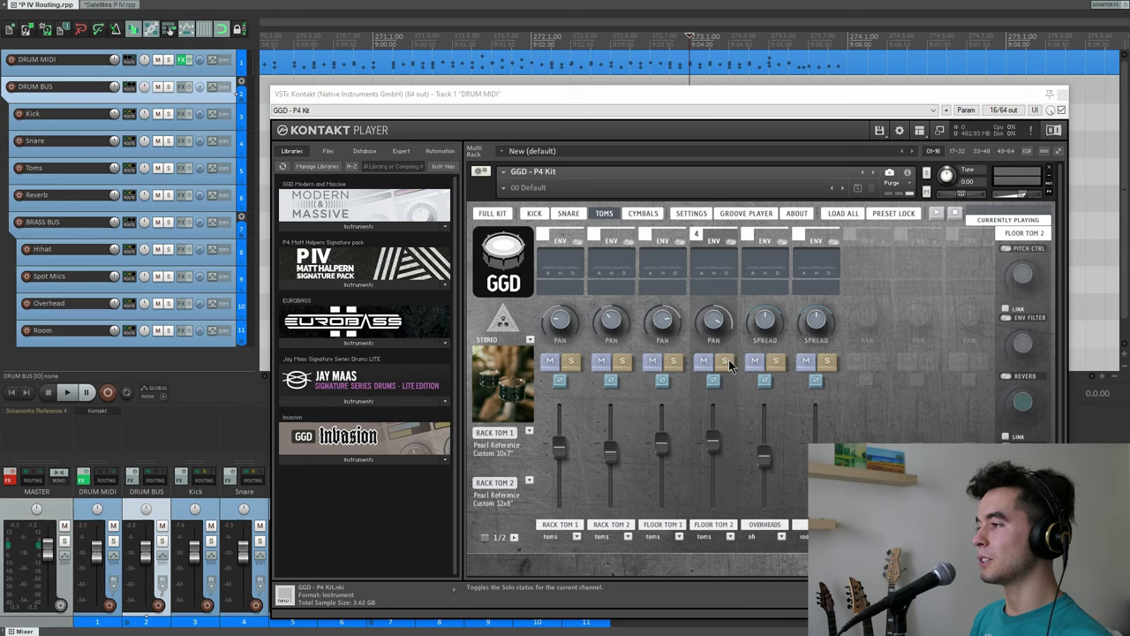
# Step: Solo Floor Tom 1 and Rack Tom 2, play, and turn on Floor Tom 2's envelope
pyautogui.click(673, 360)
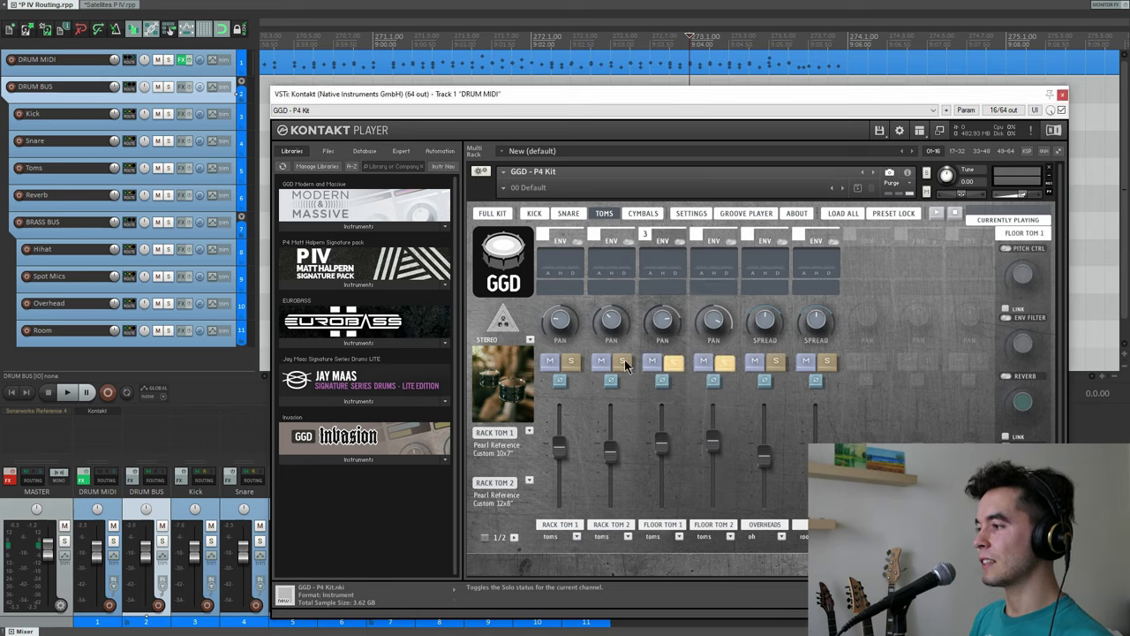
pyautogui.click(621, 360)
pyautogui.press('space')
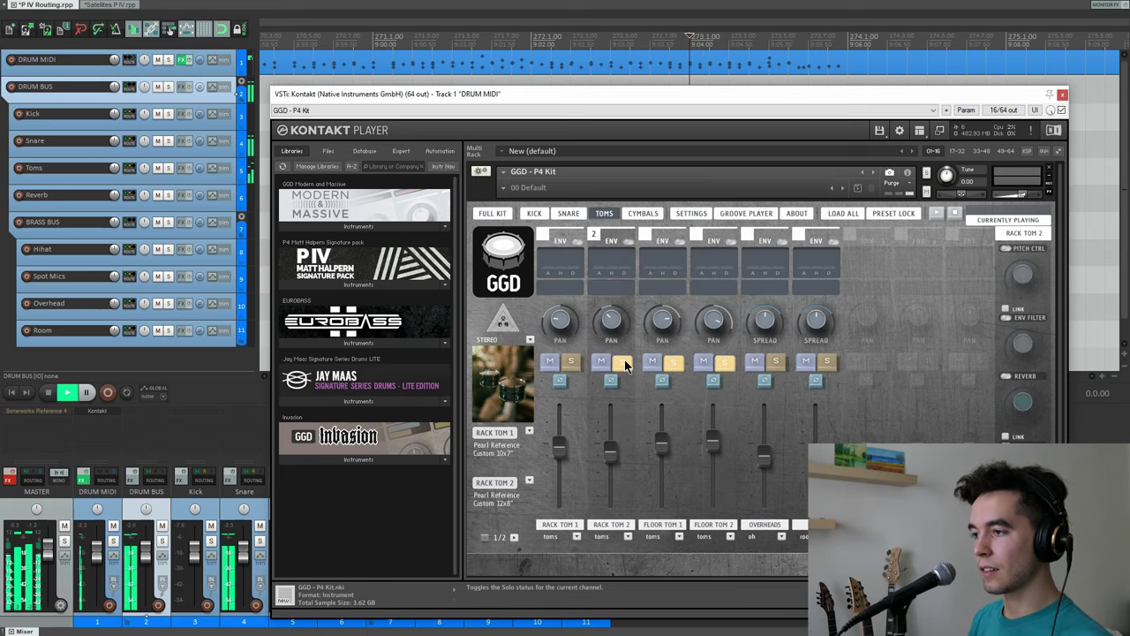
pyautogui.moveTo(495, 99); pyautogui.dragTo(722, 100)
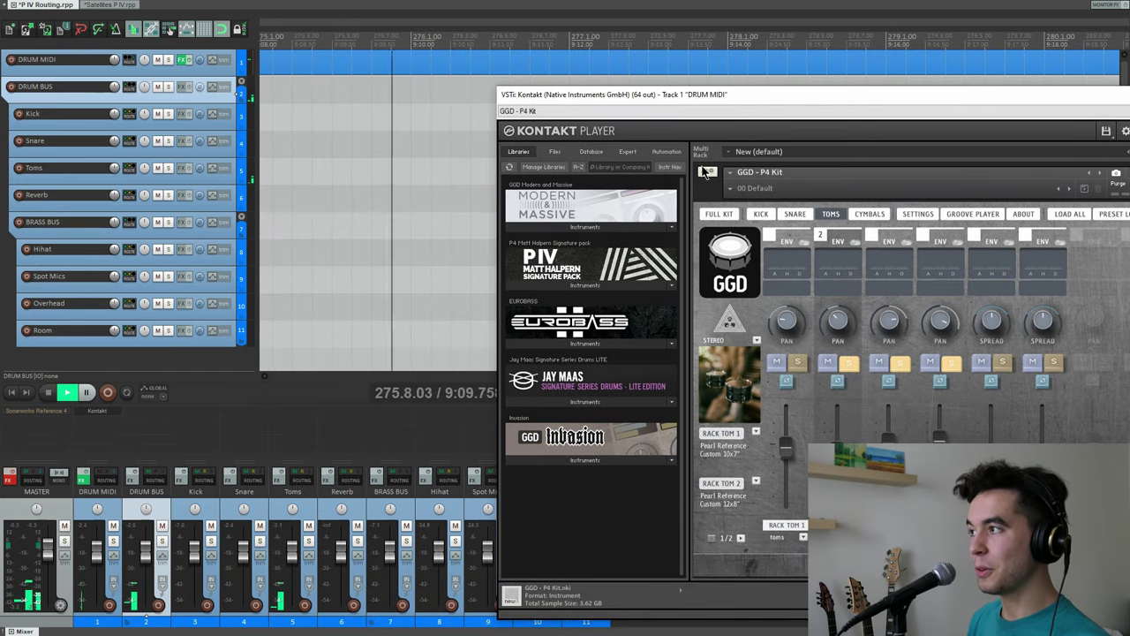
pyautogui.moveTo(739, 92); pyautogui.dragTo(563, 83)
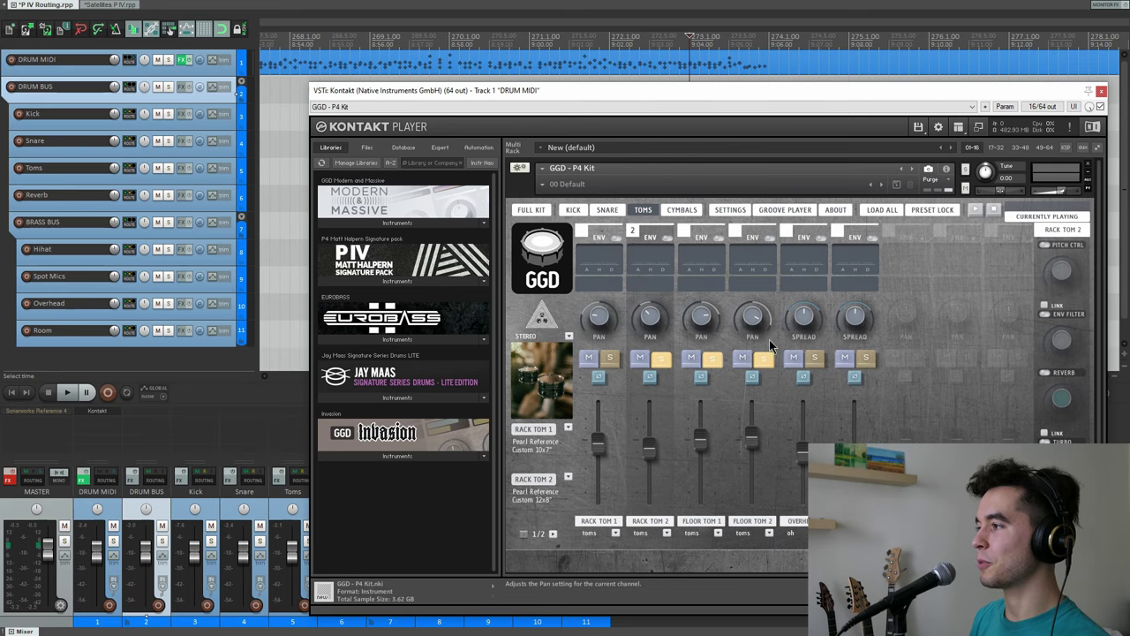
pyautogui.click(769, 236)
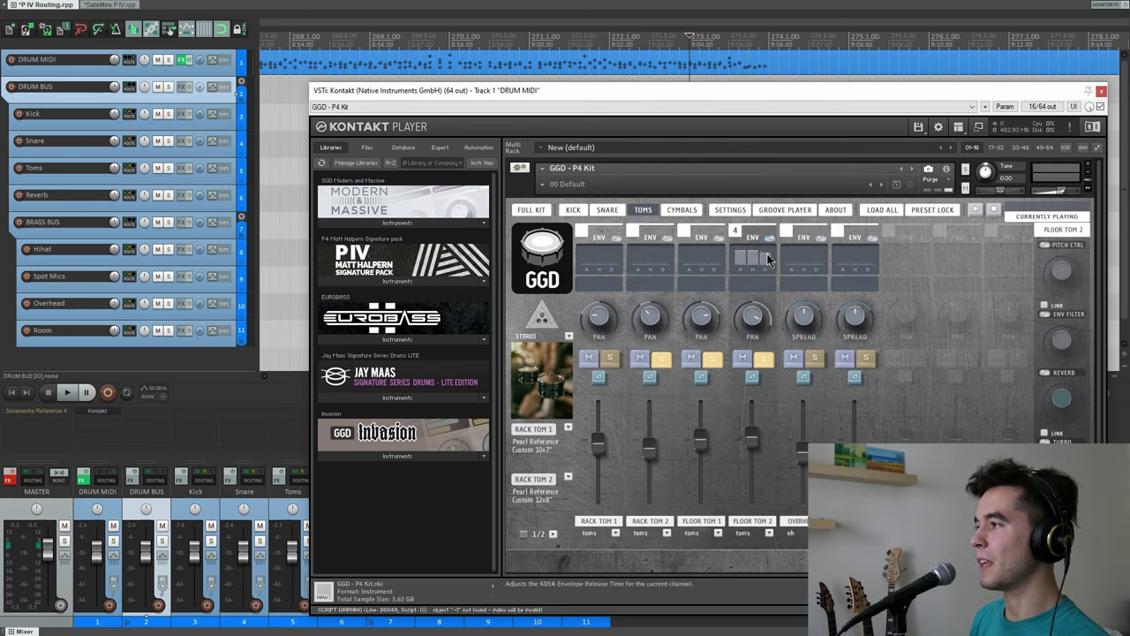
pyautogui.click(735, 77)
# Step: Restart playback from a new position on the timeline
pyautogui.press('space')
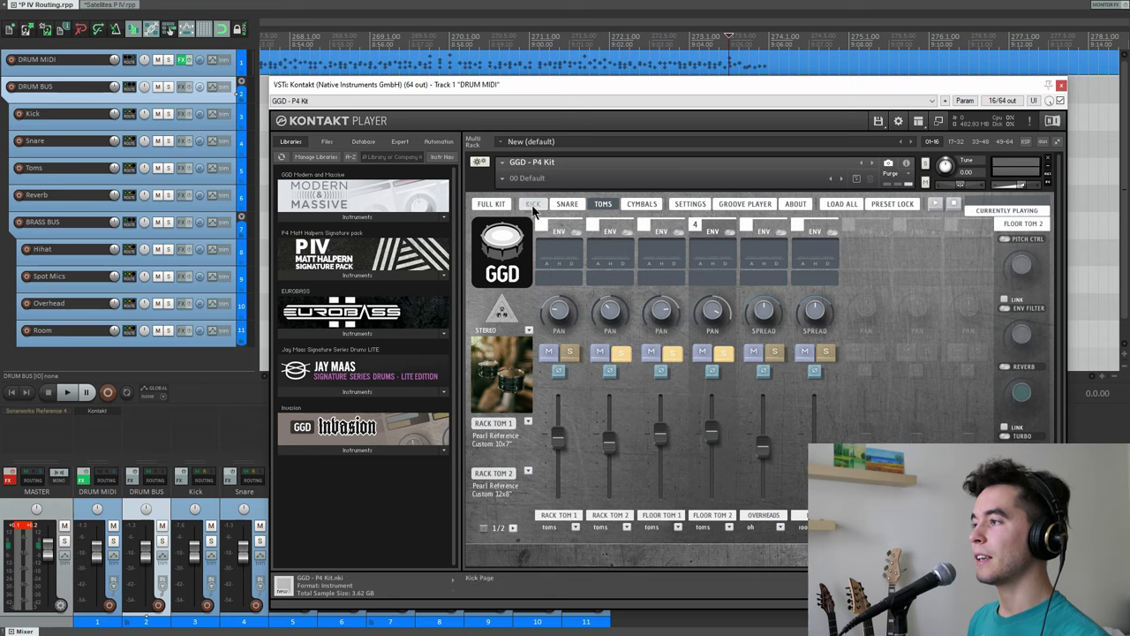
pyautogui.scroll(-8, 662, 40)
pyautogui.click(661, 33)
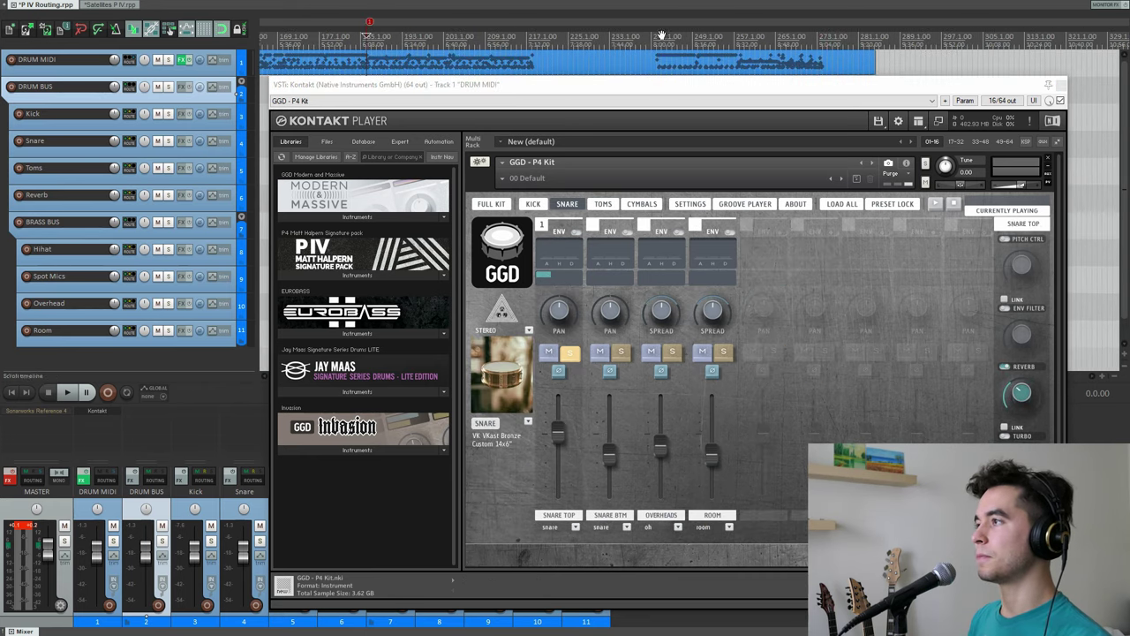
pyautogui.press('space')
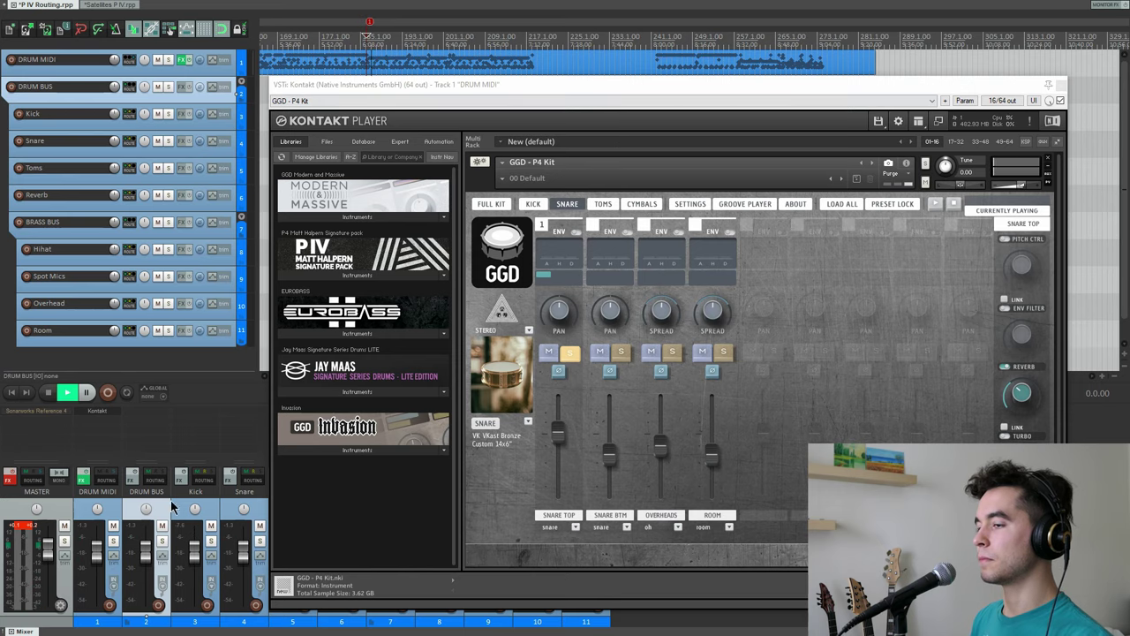
# Step: Solo the Reverb track and replay the drums with Kontakt back in front
pyautogui.moveTo(530, 84); pyautogui.dragTo(636, 79)
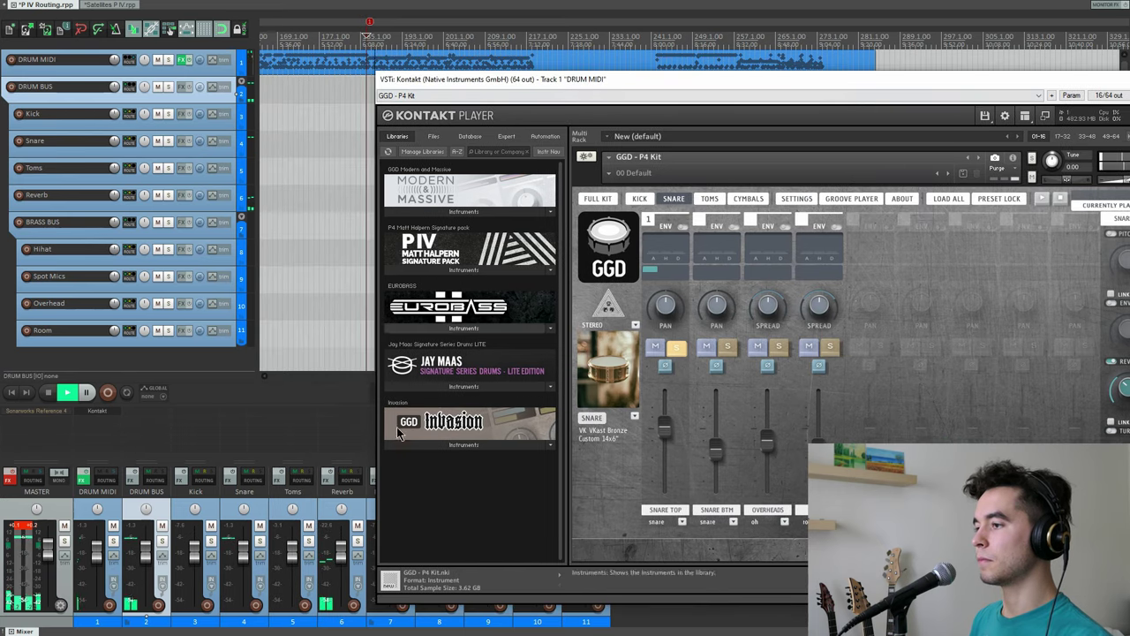
pyautogui.click(358, 542)
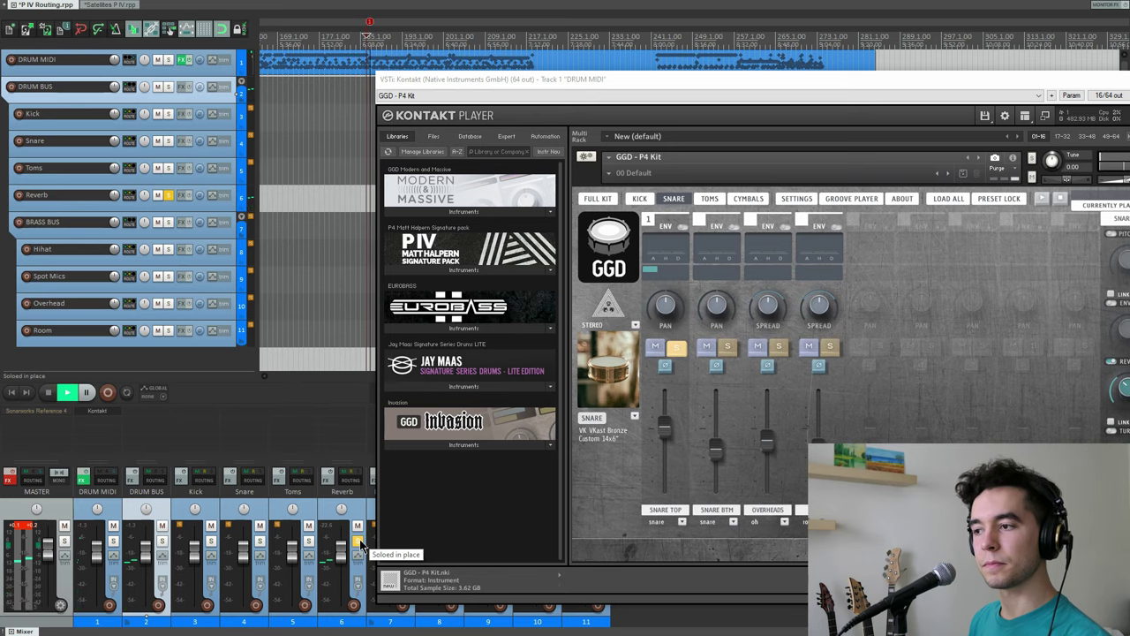
pyautogui.click(552, 269)
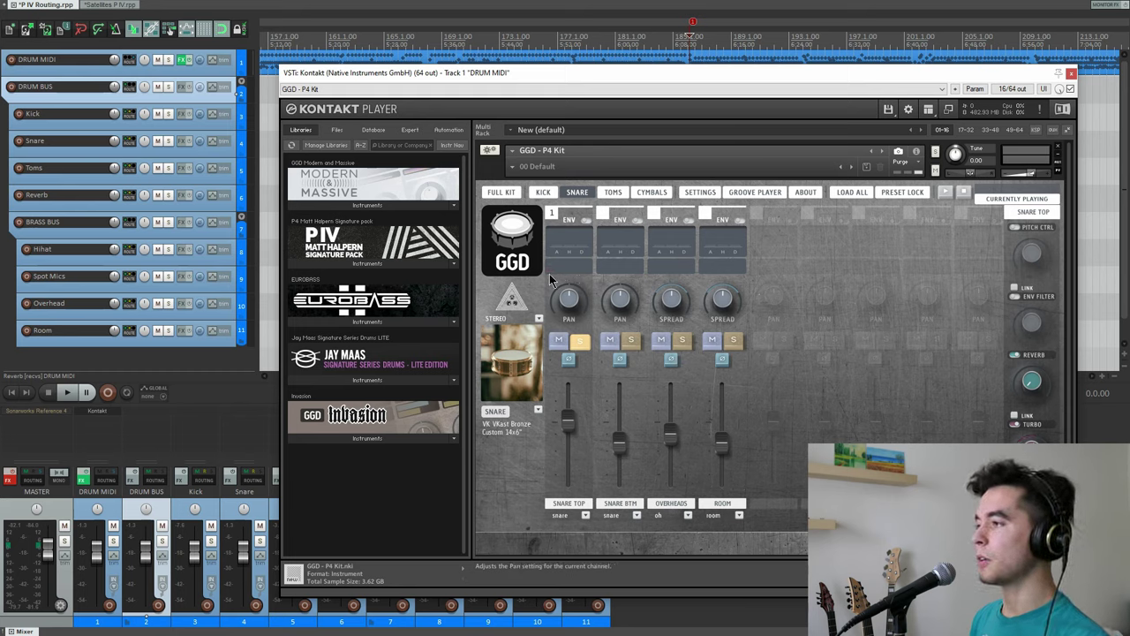
pyautogui.press('space')
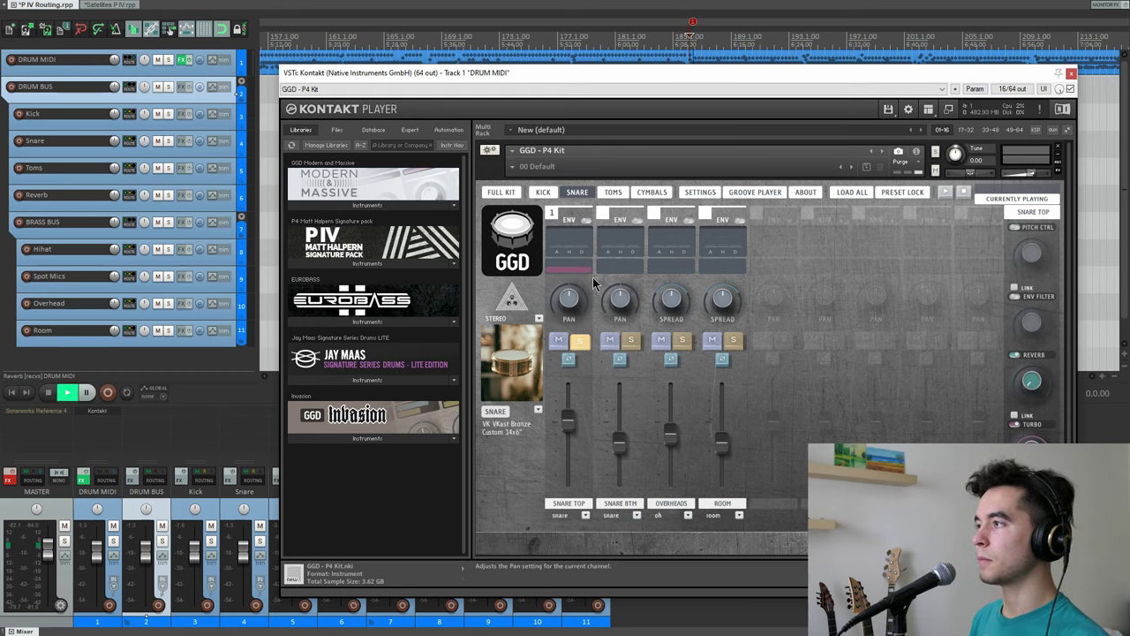
pyautogui.press('space')
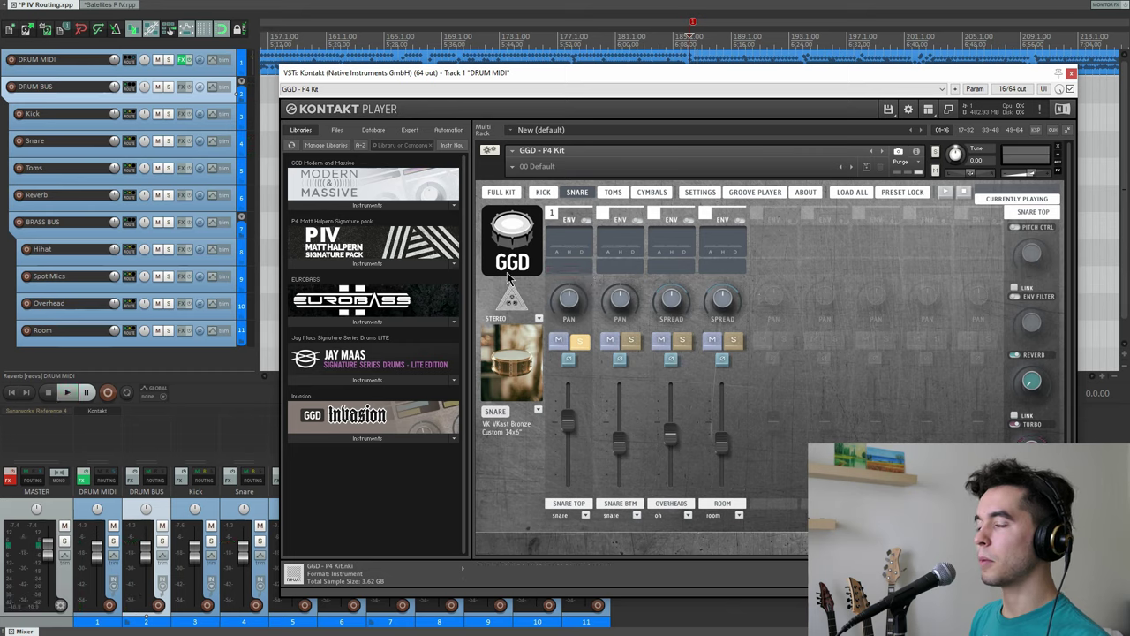
pyautogui.press('space')
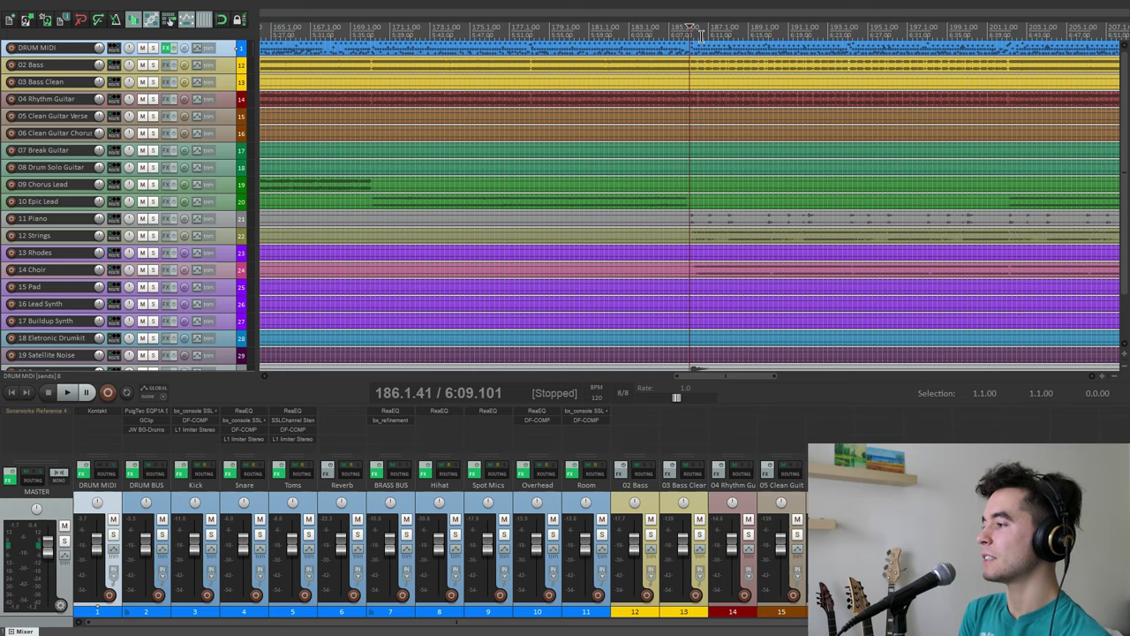
# Step: Open the drum MIDI item in the MIDI editor, solo DRUM MIDI, play, then close the editor
pyautogui.scroll(6, 700, 35)
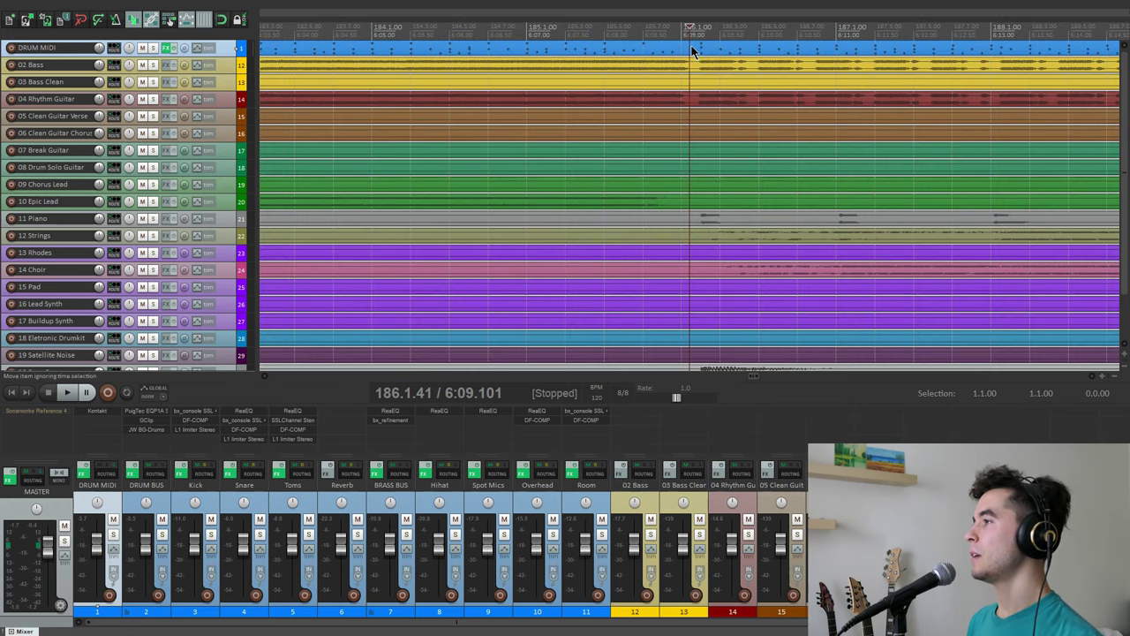
pyautogui.doubleClick(698, 53)
pyautogui.scroll(-4, 783, 182)
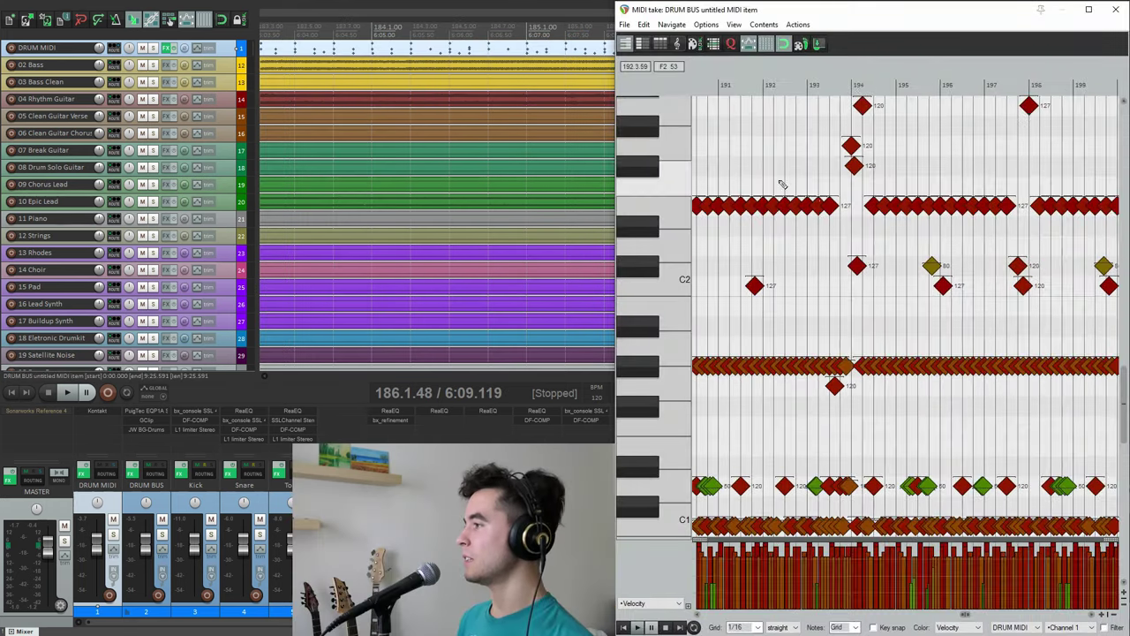
pyautogui.scroll(10, 928, 243)
pyautogui.press('space')
pyautogui.press('space')
pyautogui.press('space')
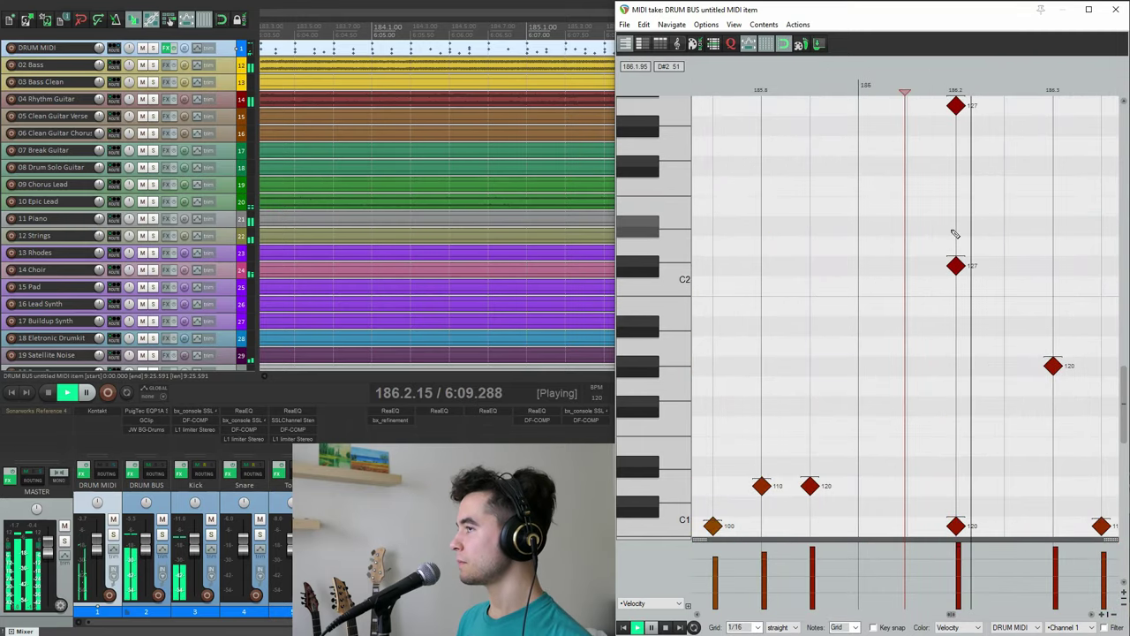
pyautogui.click(154, 48)
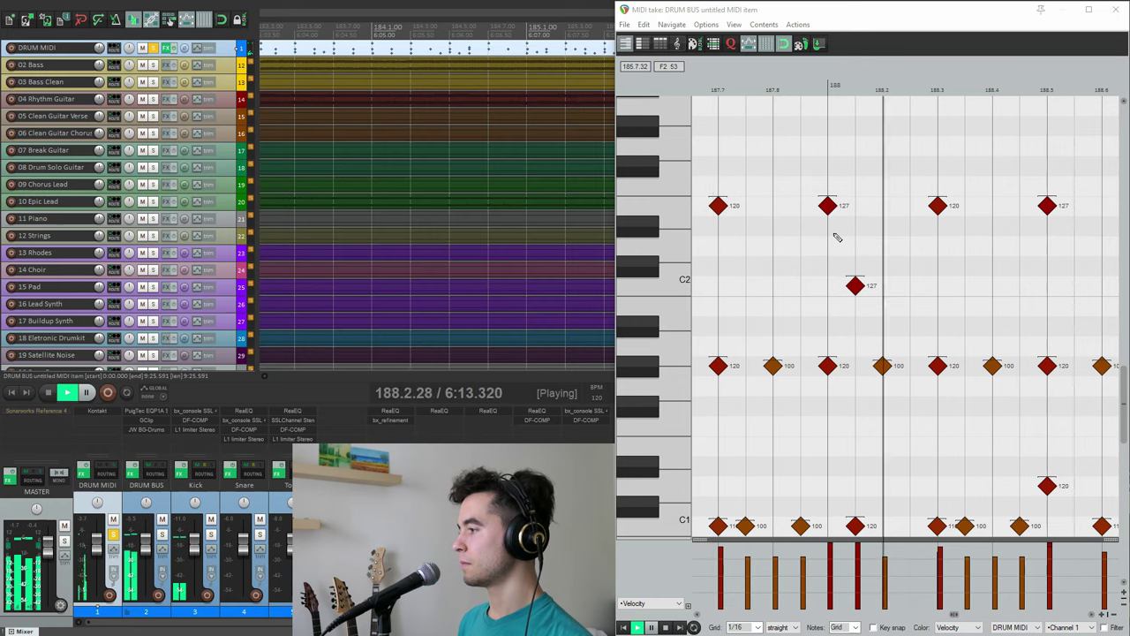
pyautogui.press('space')
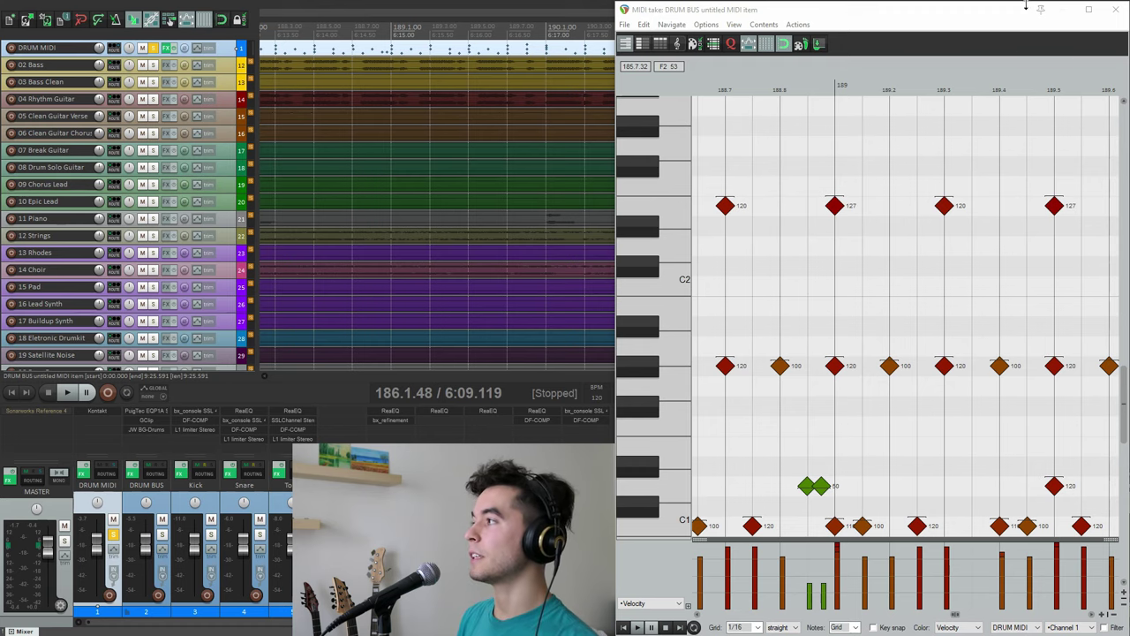
pyautogui.click(1117, 11)
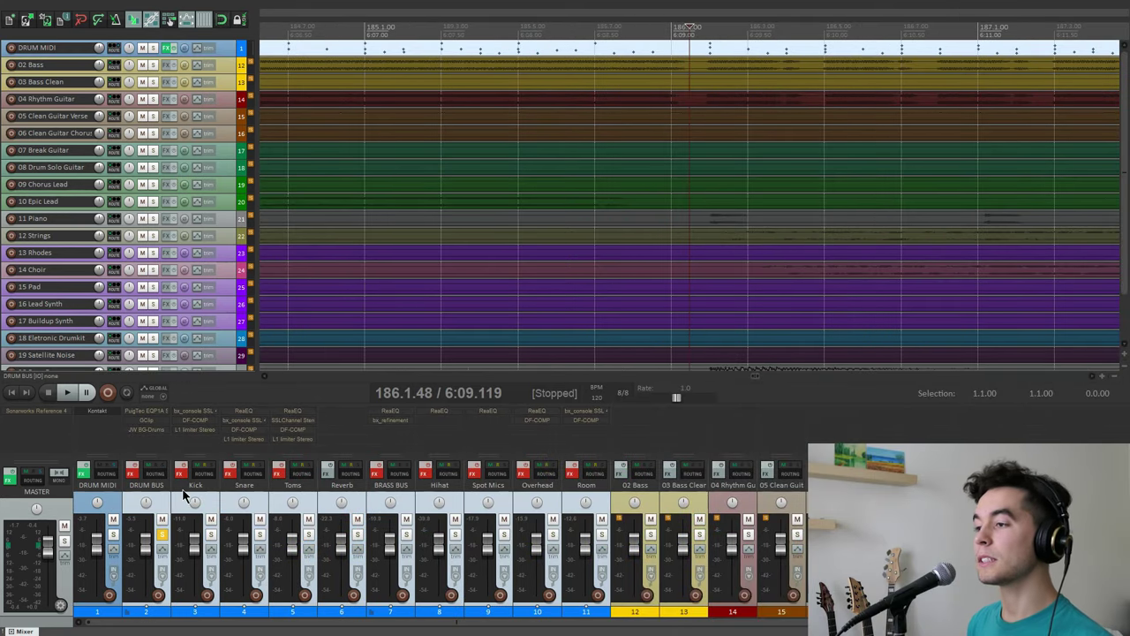
# Step: Play and stop the drums twice to audition the mix
pyautogui.press('space')
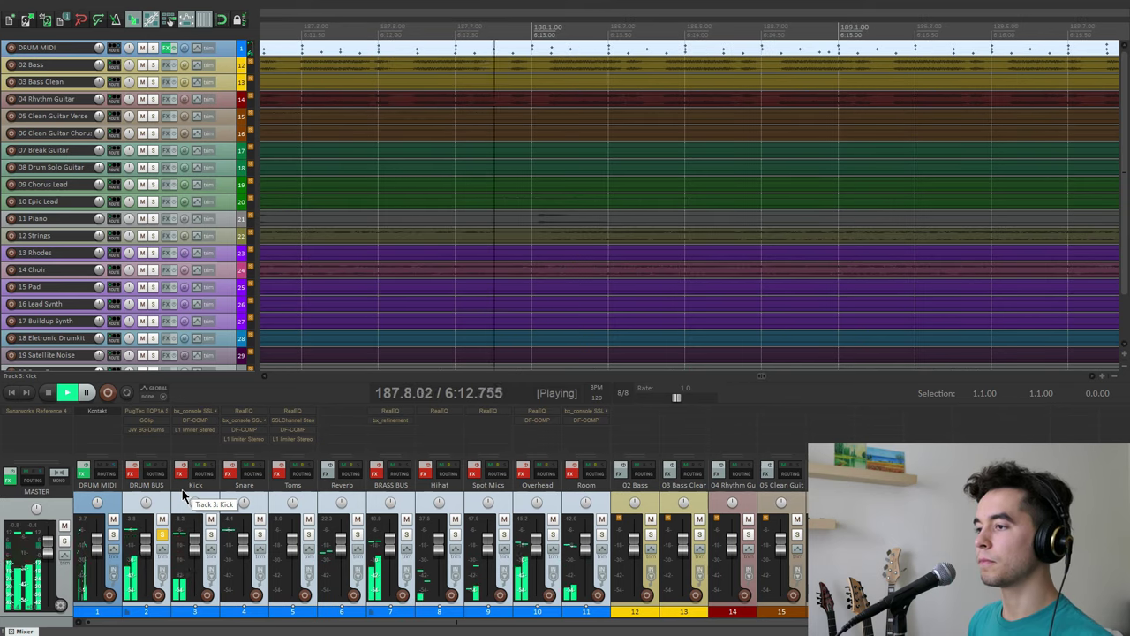
pyautogui.press('space')
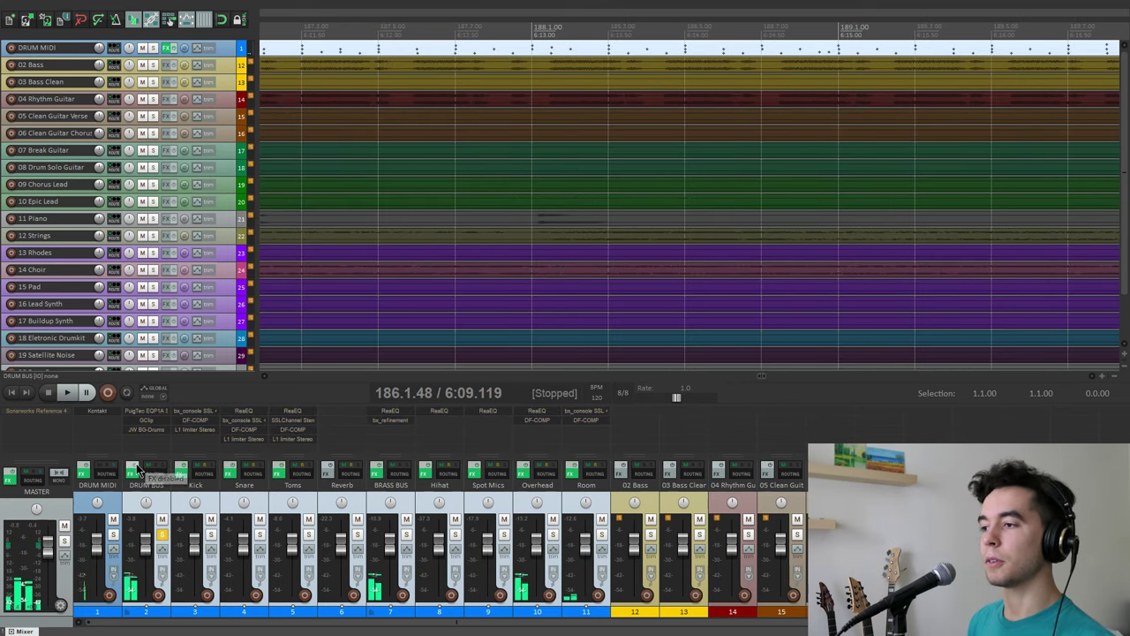
pyautogui.press('space')
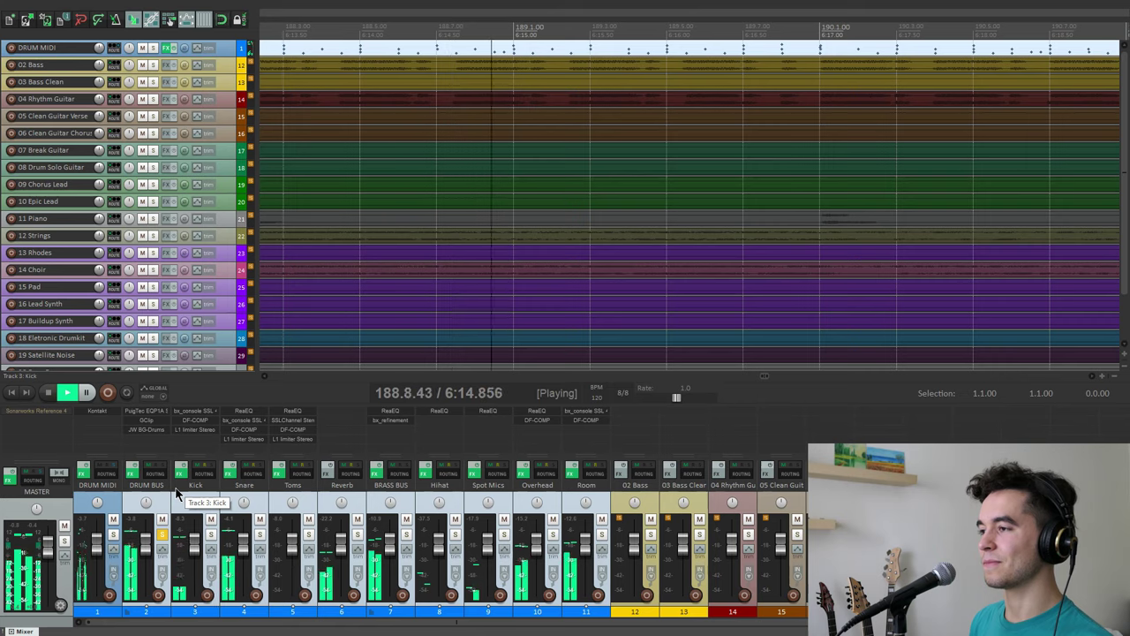
pyautogui.press('space')
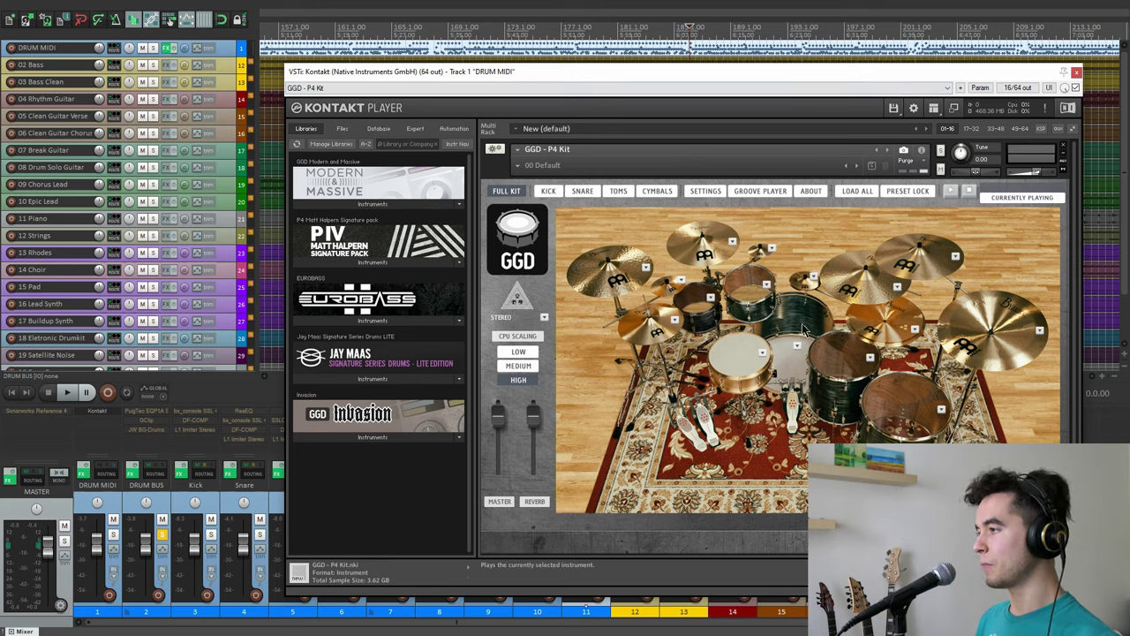
pyautogui.click(764, 354)
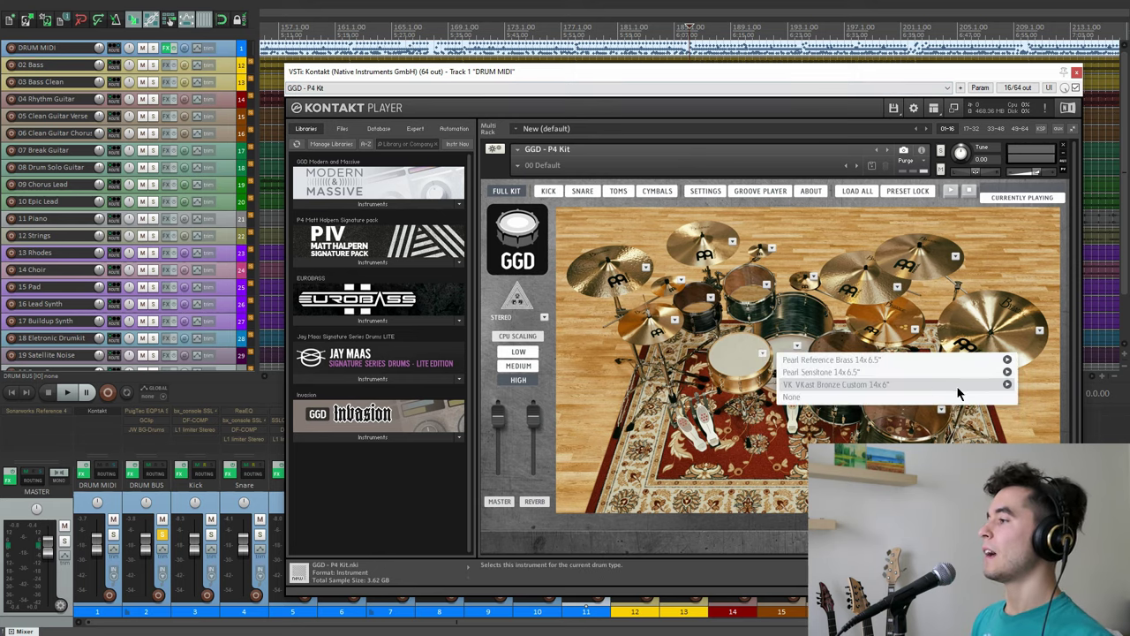
pyautogui.click(1008, 386)
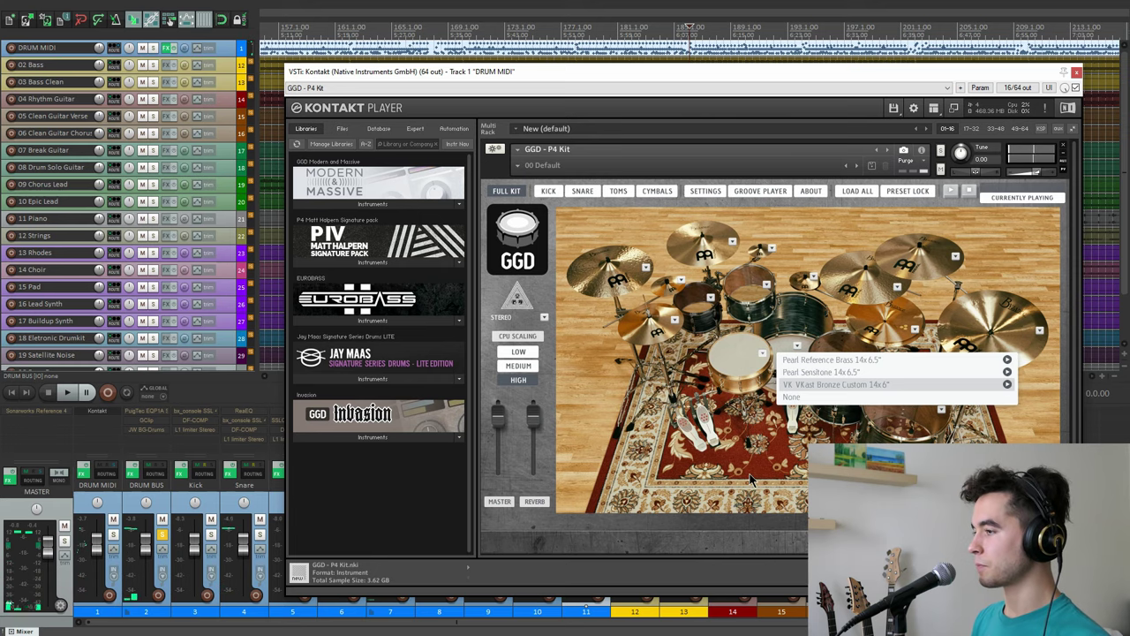
pyautogui.click(798, 347)
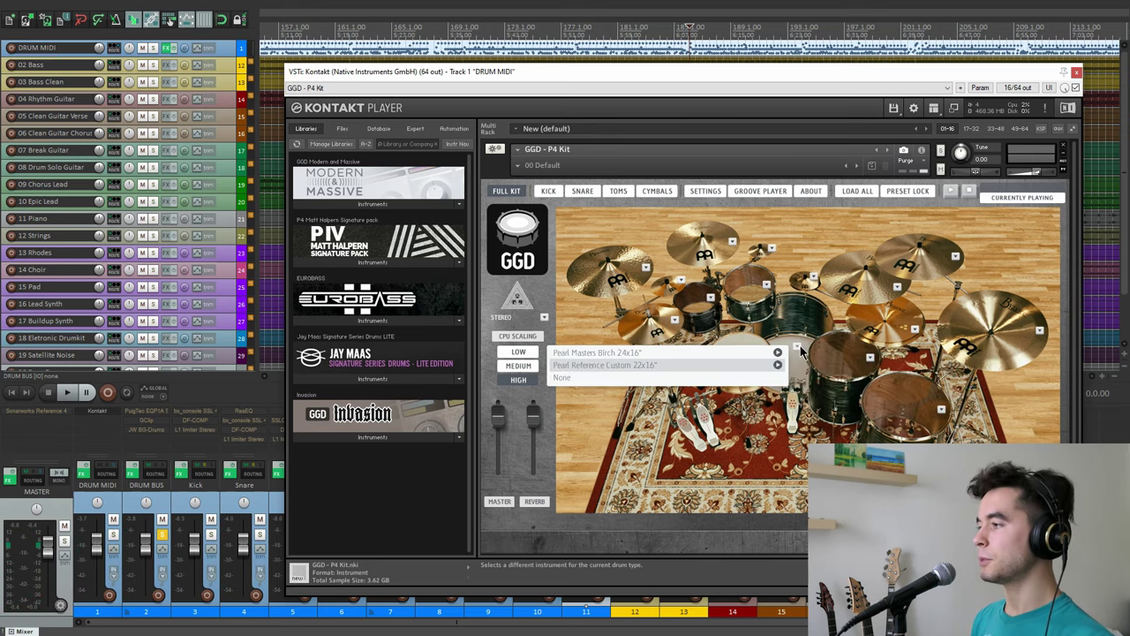
pyautogui.click(798, 352)
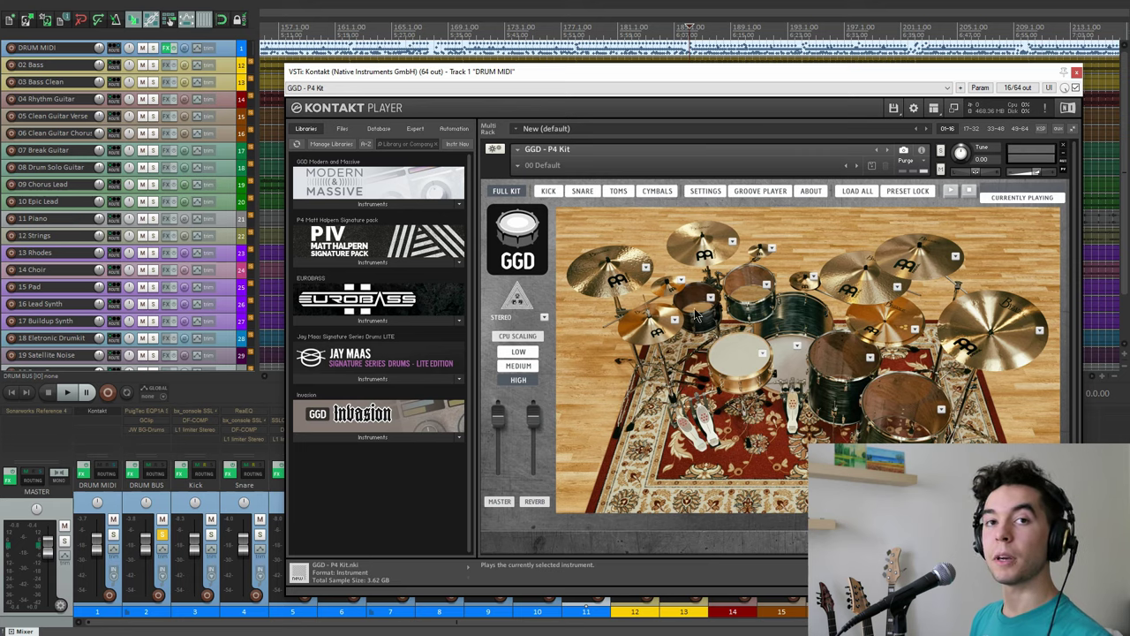
pyautogui.click(768, 286)
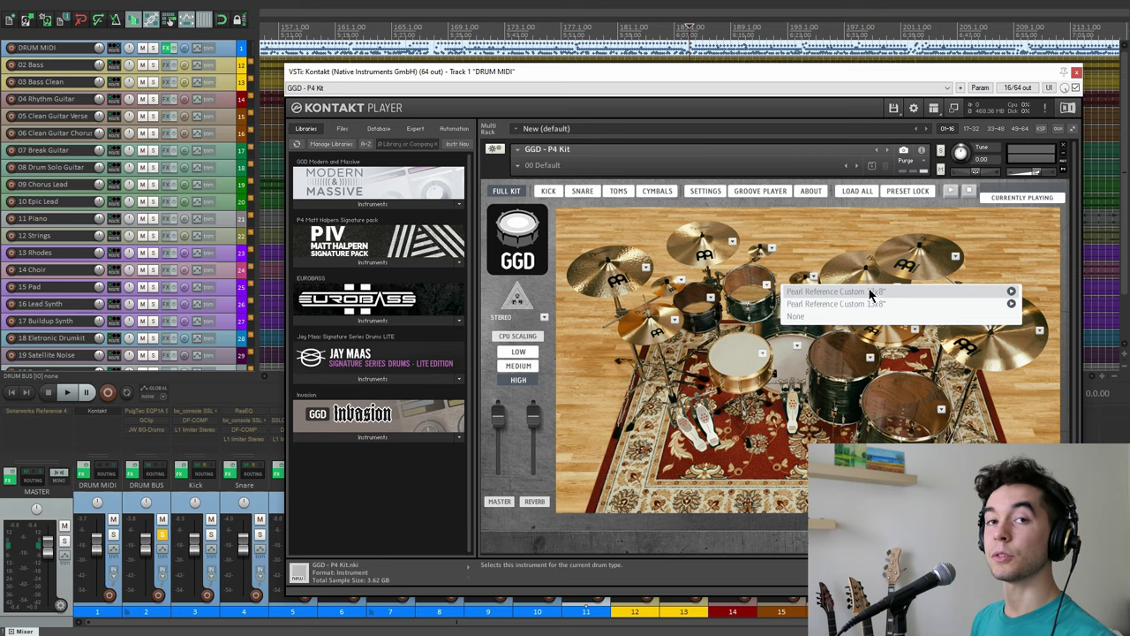
pyautogui.click(767, 286)
pyautogui.click(955, 257)
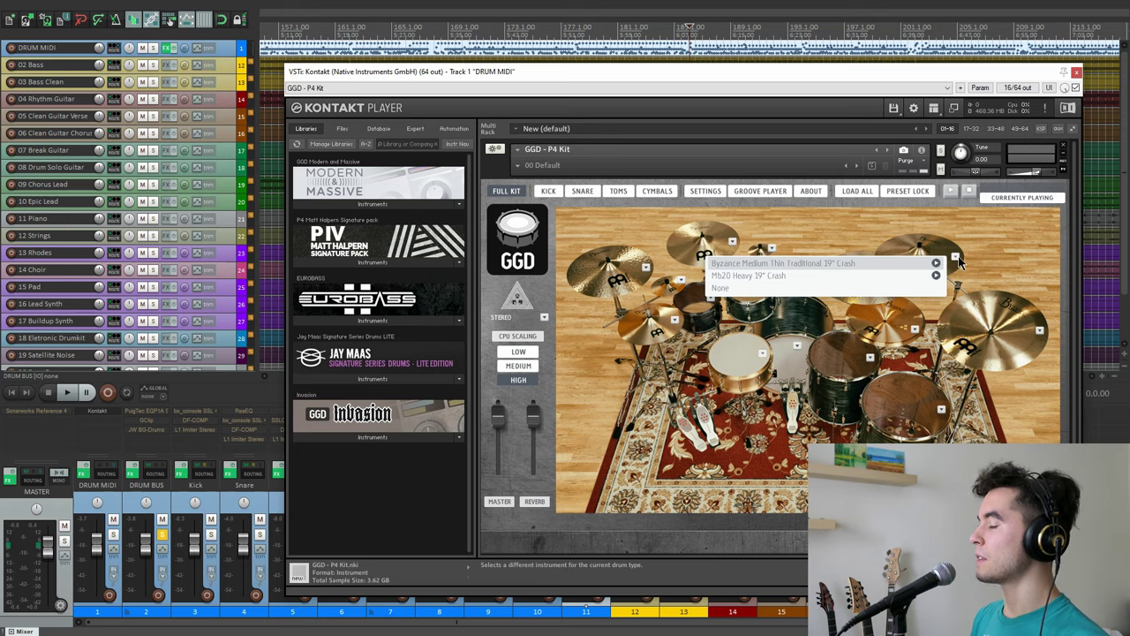
pyautogui.click(958, 259)
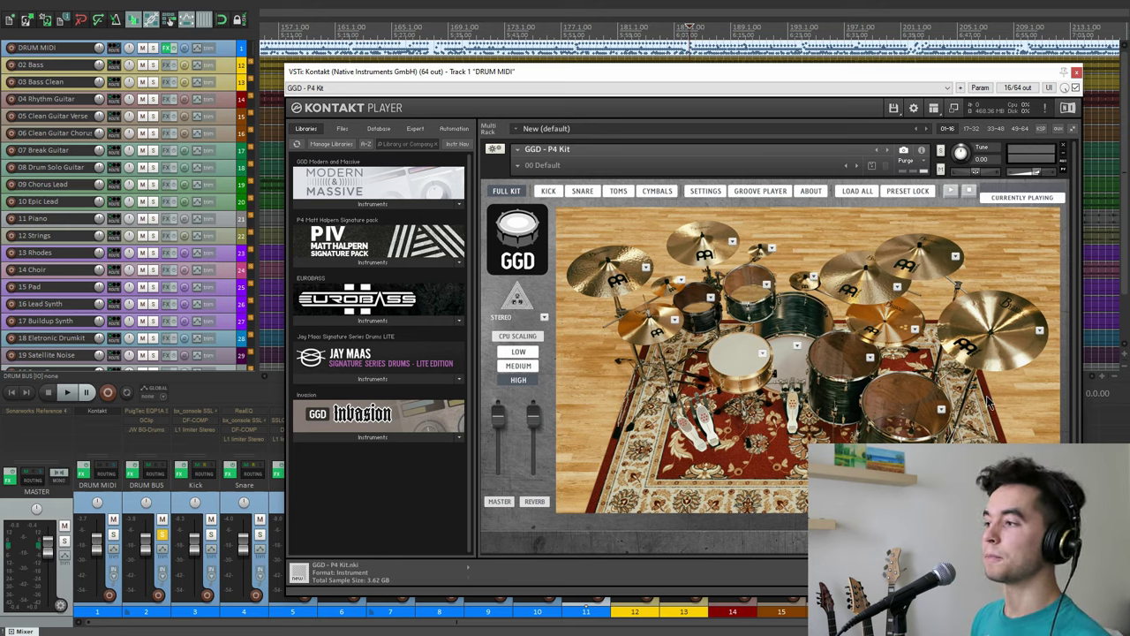
pyautogui.click(548, 192)
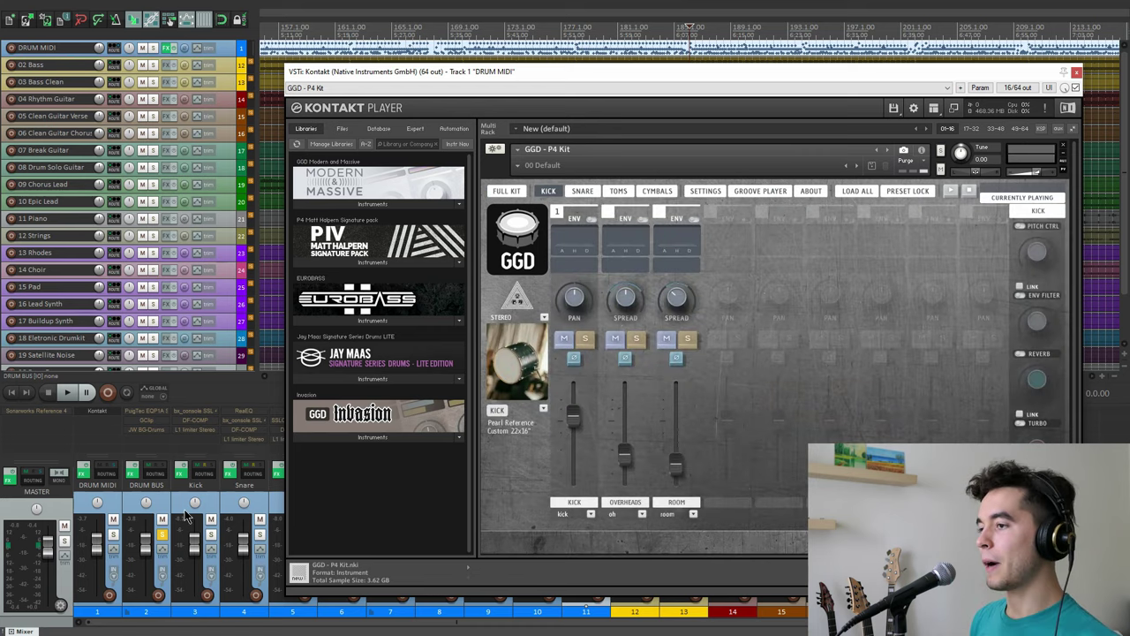
# Step: Re-solo DRUM BUS, then solo the kick close mic with overheads and room during playback
pyautogui.click(162, 536)
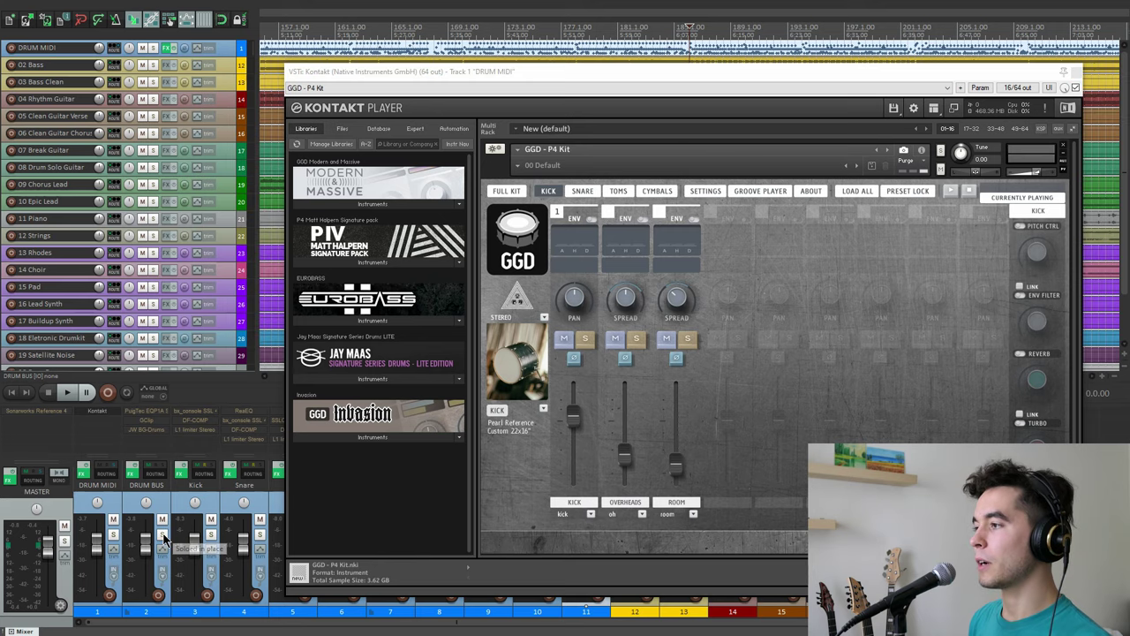
pyautogui.click(163, 536)
pyautogui.click(585, 339)
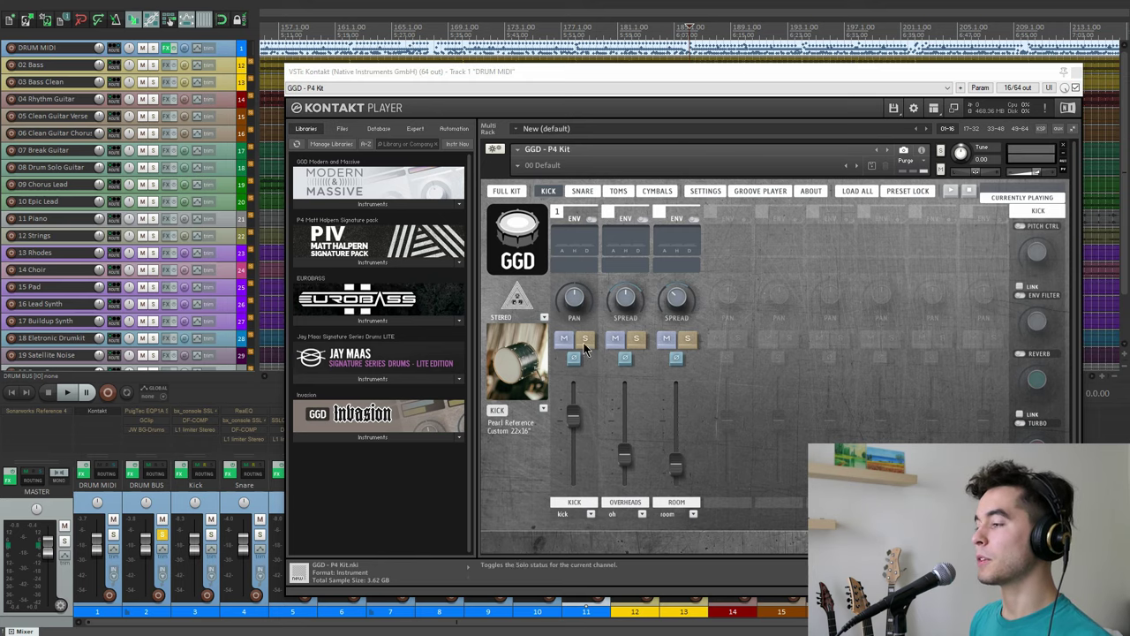
pyautogui.click(687, 340)
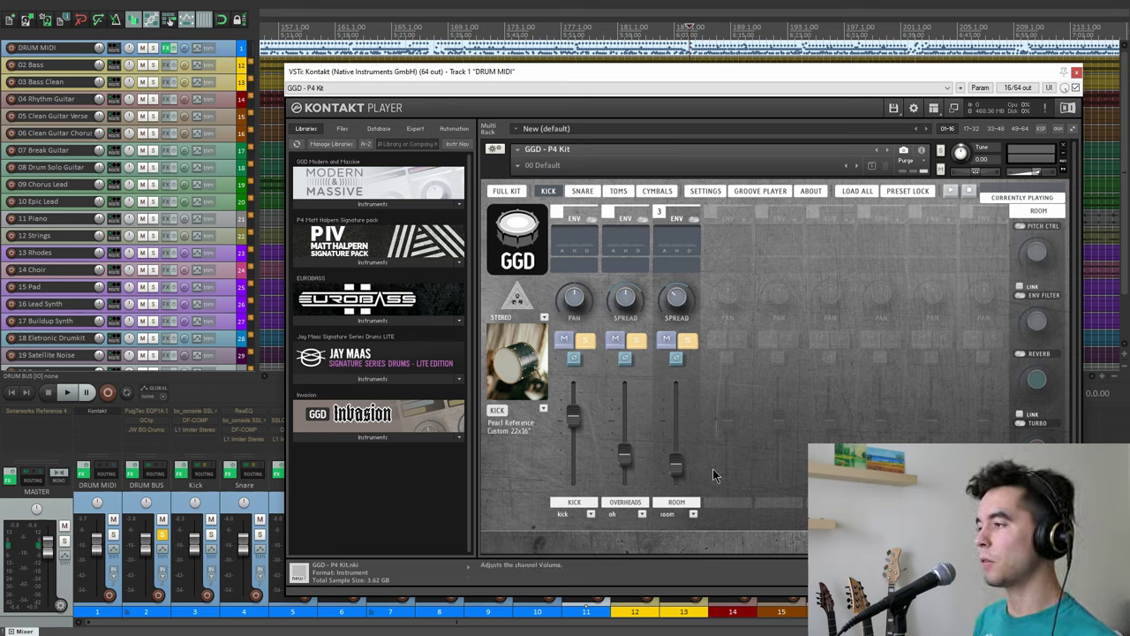
pyautogui.click(688, 340)
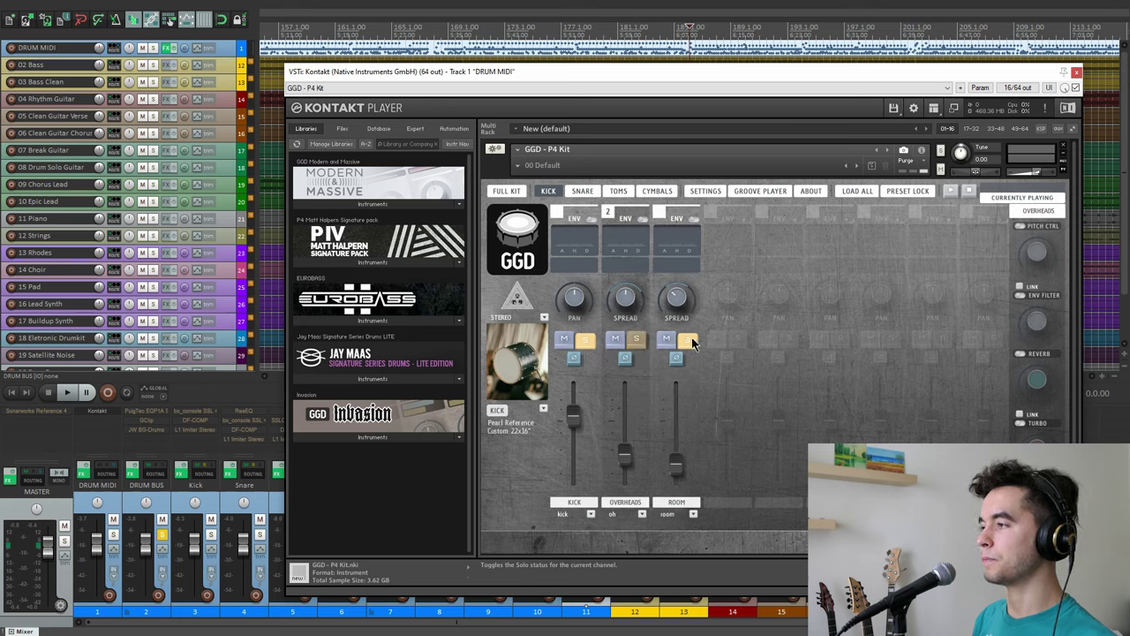
pyautogui.press('space')
pyautogui.press('space')
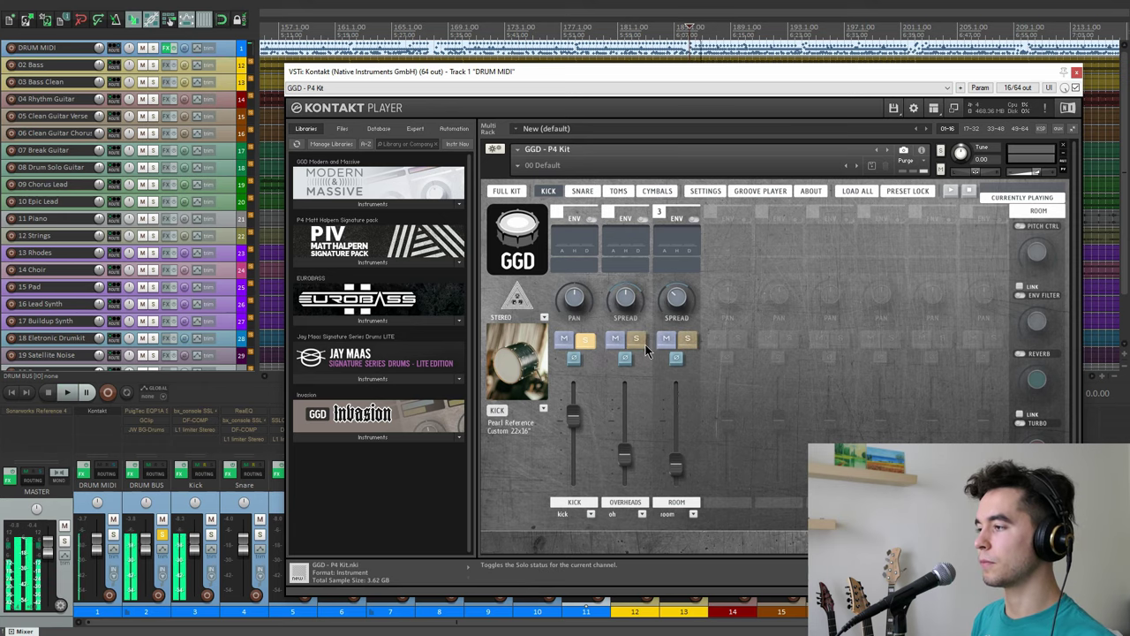
pyautogui.click(638, 340)
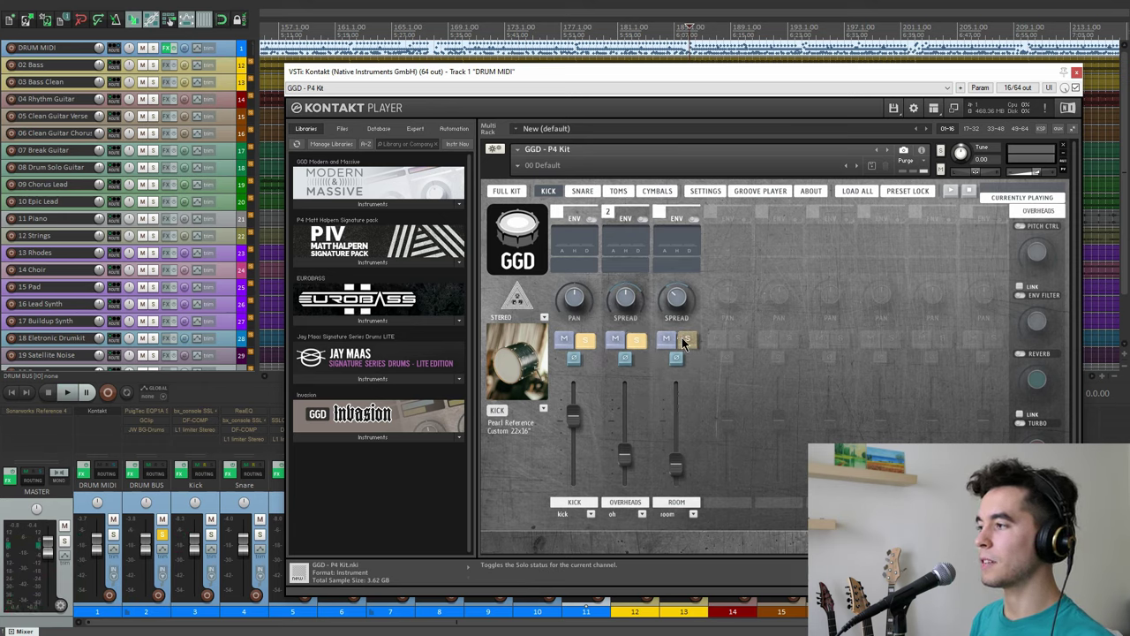
pyautogui.click(687, 341)
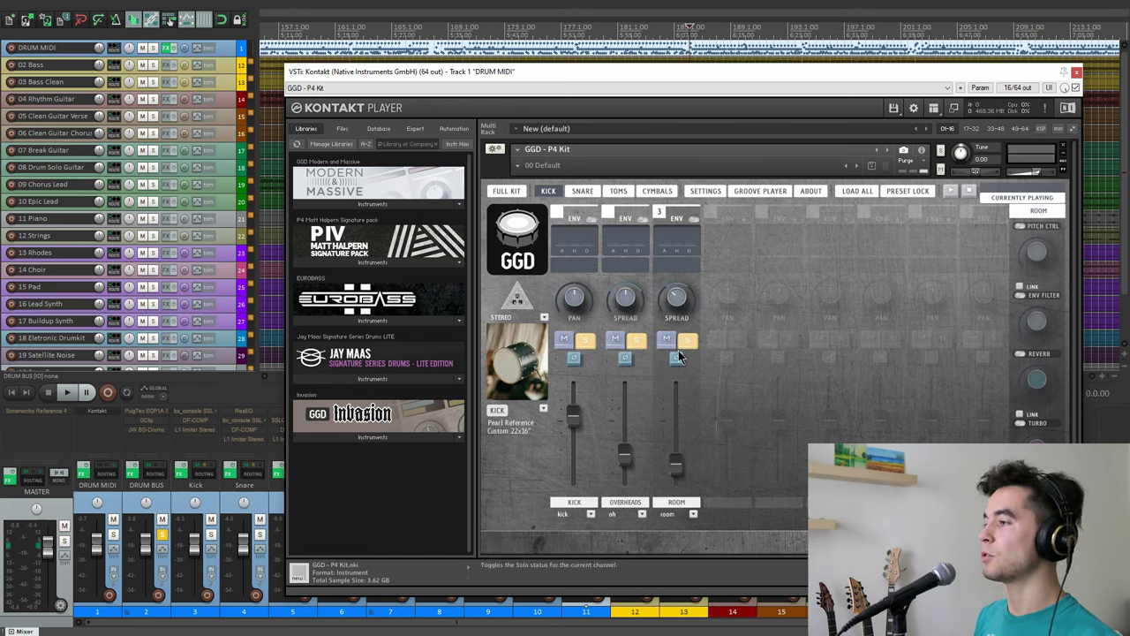
pyautogui.click(687, 340)
# Step: Solo the snare bottom mic, briefly try overheads and room, then play the snare
pyautogui.click(635, 340)
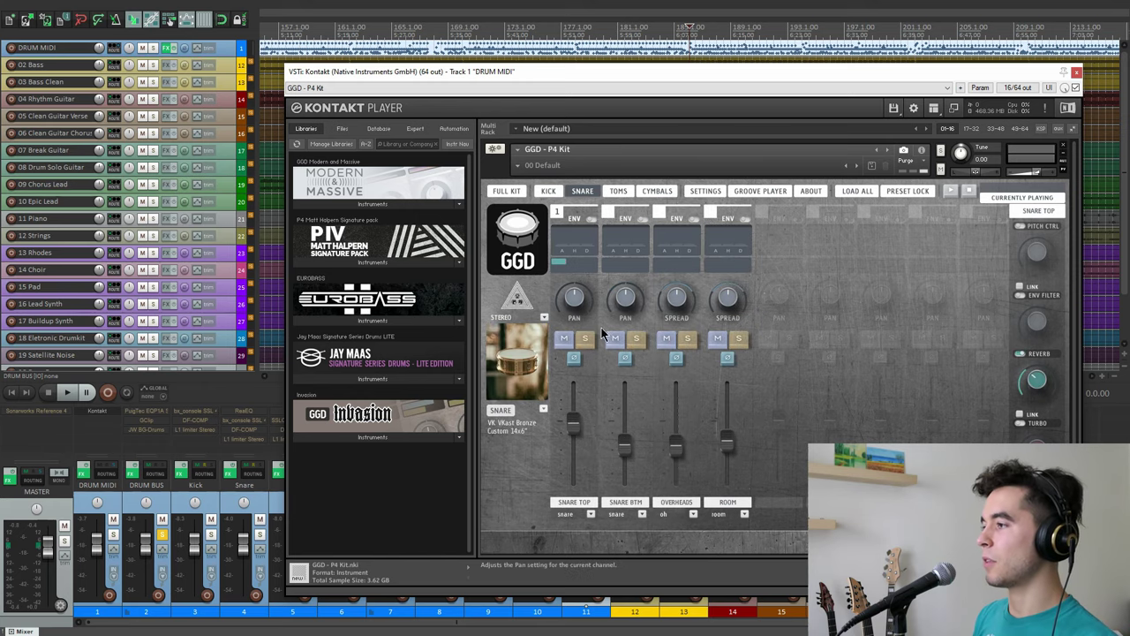
pyautogui.click(636, 340)
pyautogui.click(687, 340)
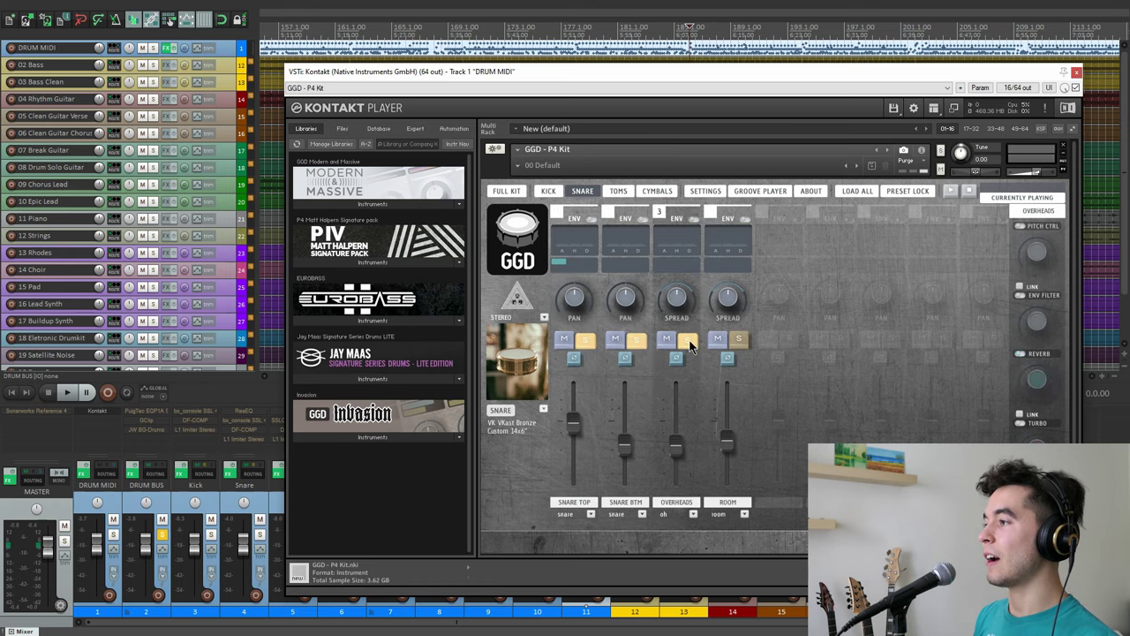
pyautogui.click(739, 341)
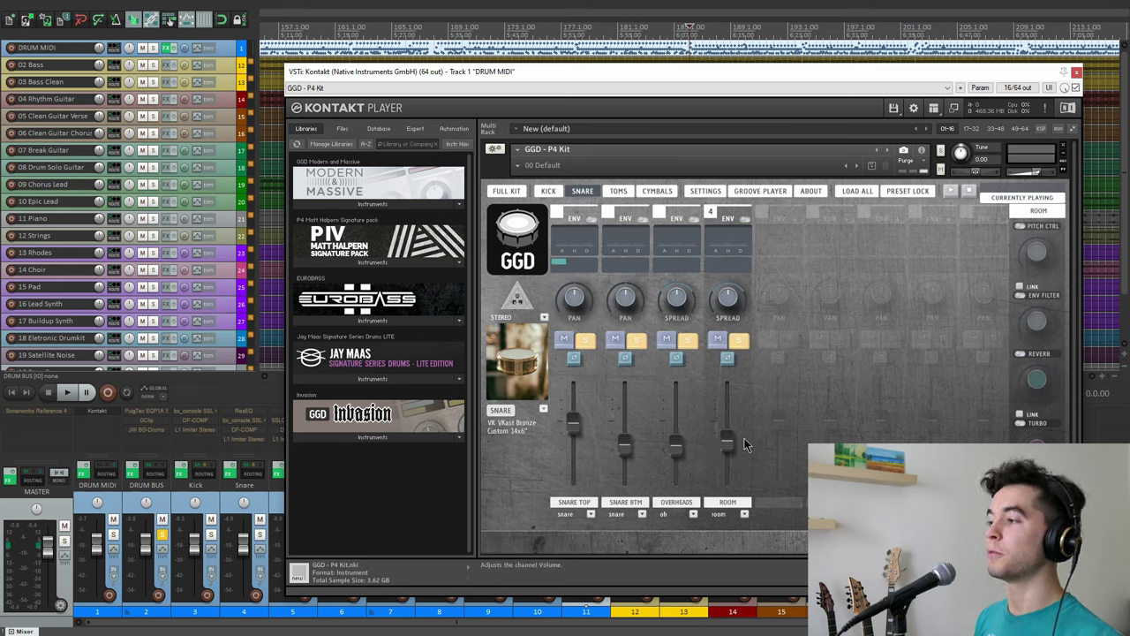
pyautogui.click(738, 340)
pyautogui.click(687, 340)
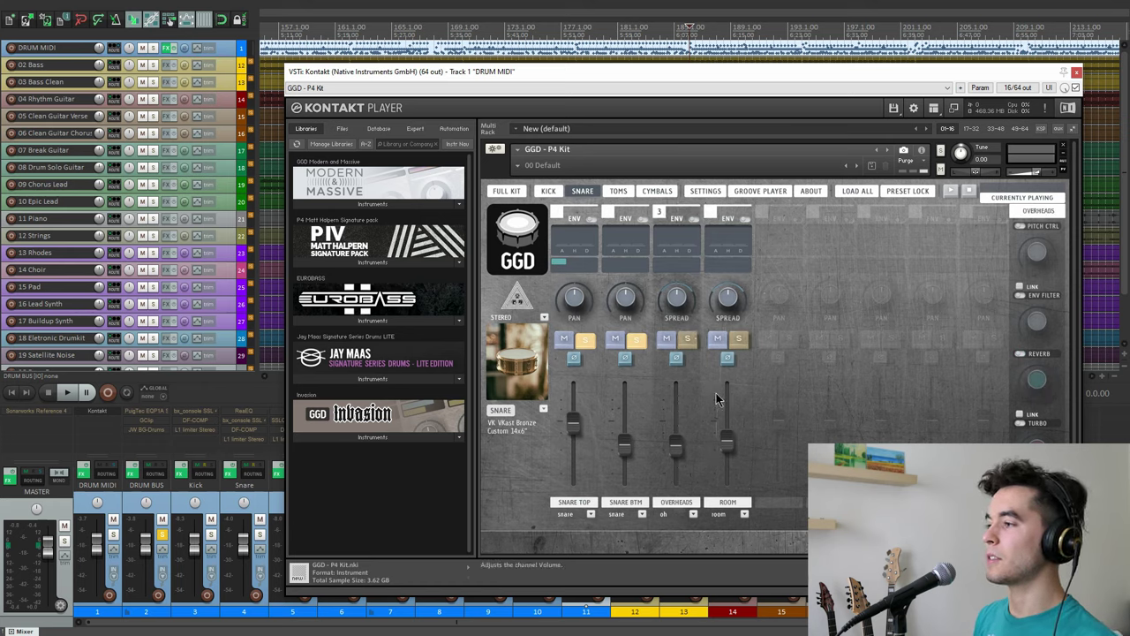
pyautogui.press('space')
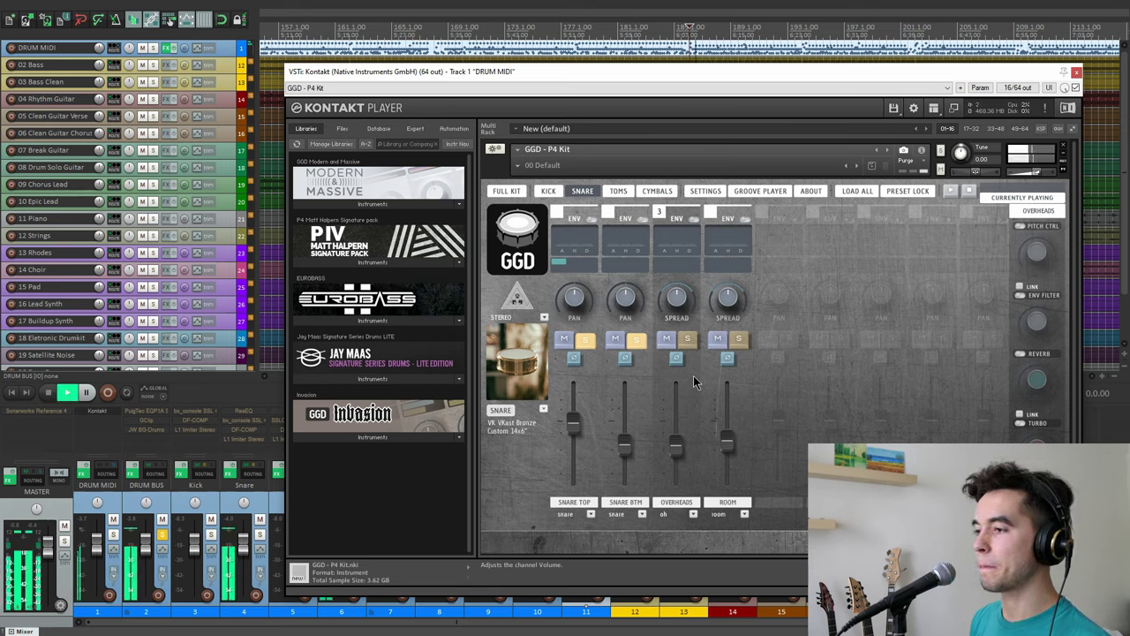
pyautogui.press('space')
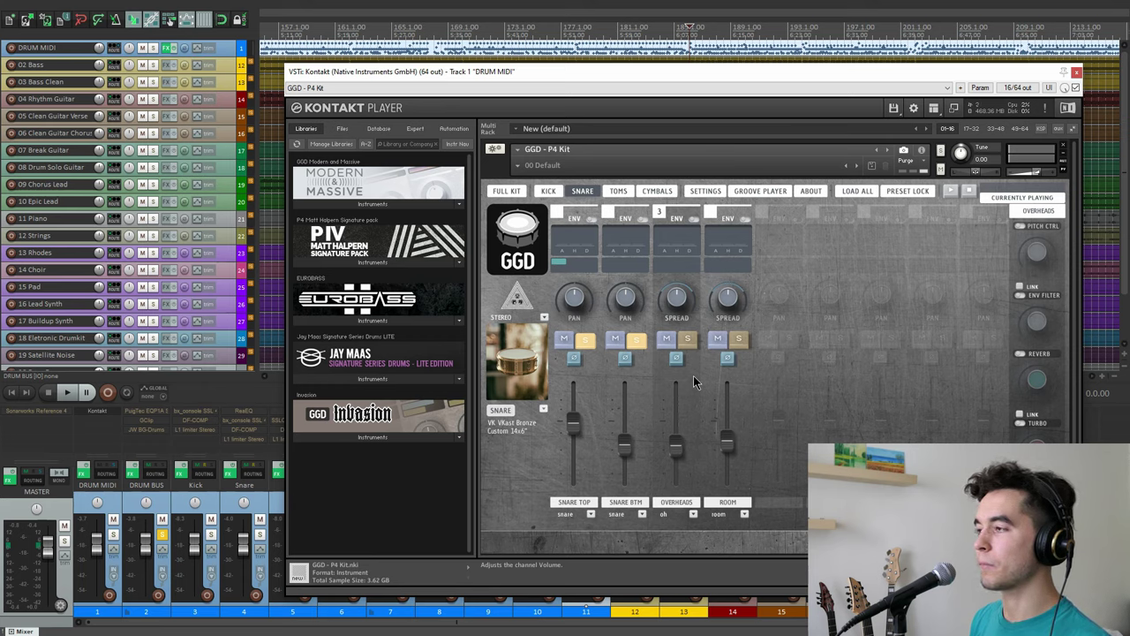
# Step: Turn off the Snare Top reverb send and listen to the result
pyautogui.click(552, 279)
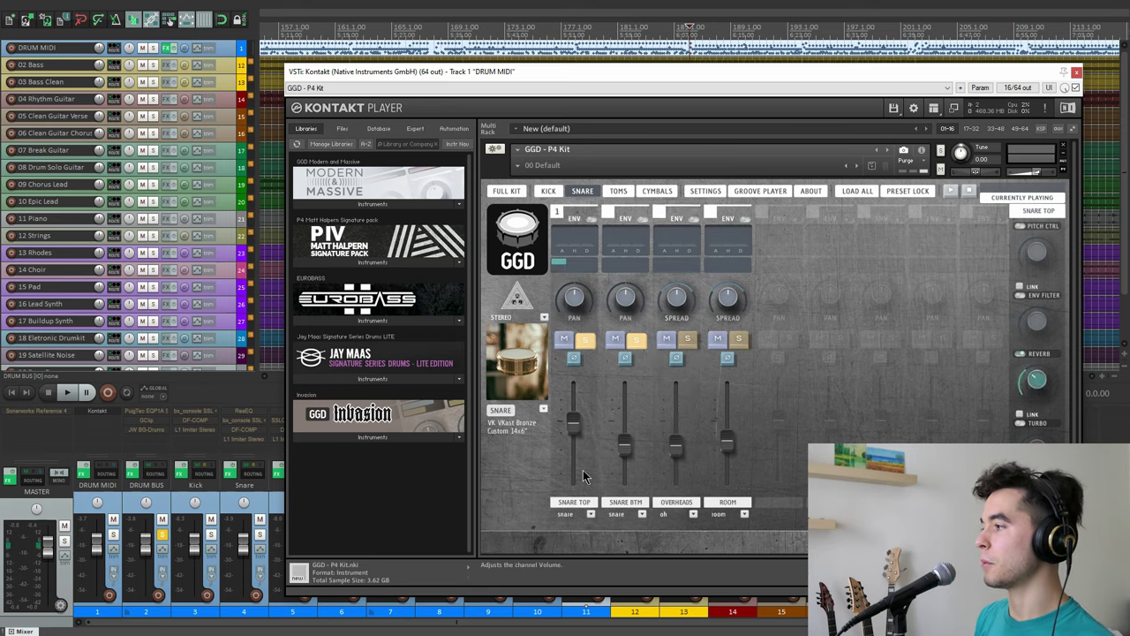
pyautogui.click(1020, 355)
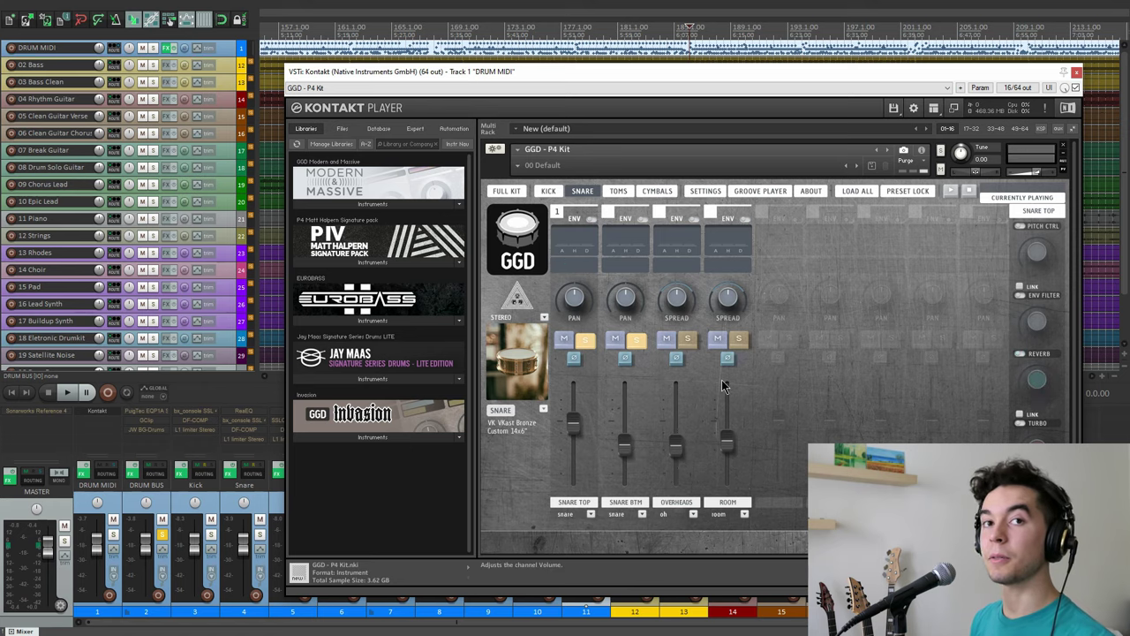
pyautogui.press('space')
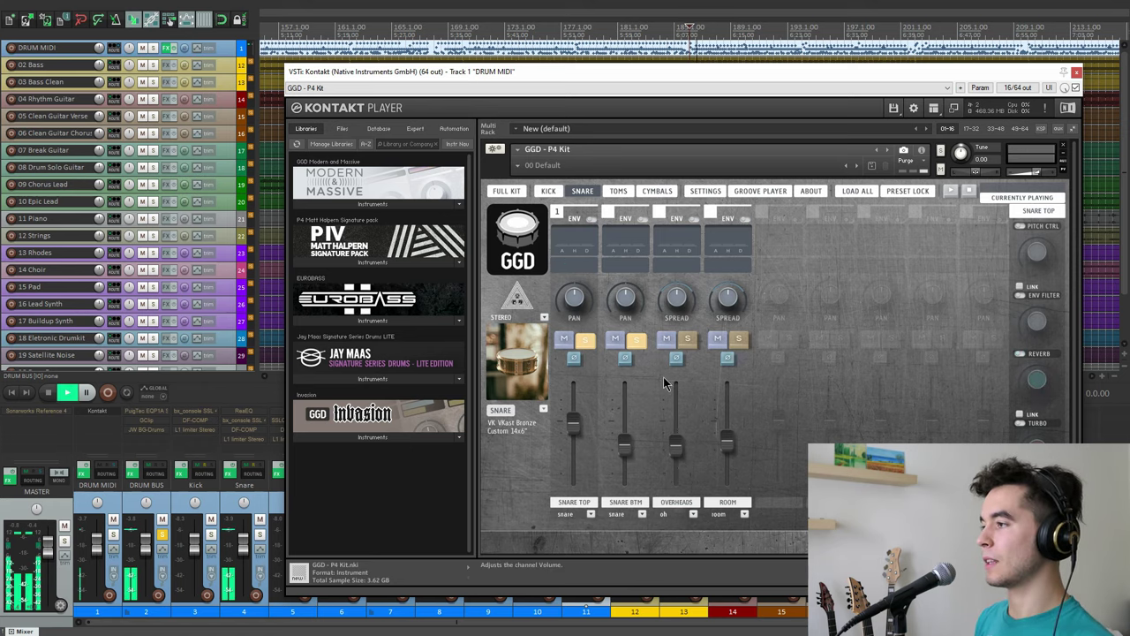
pyautogui.press('space')
# Step: Solo the snare's overheads and room channels and play them back
pyautogui.click(688, 339)
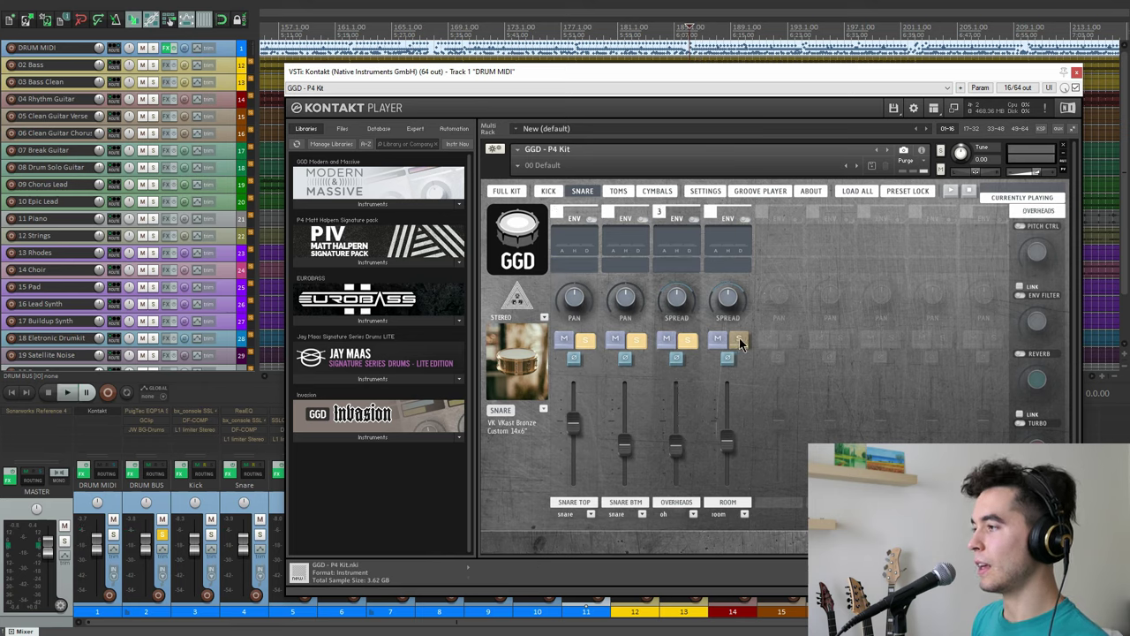
pyautogui.click(739, 338)
pyautogui.press('space')
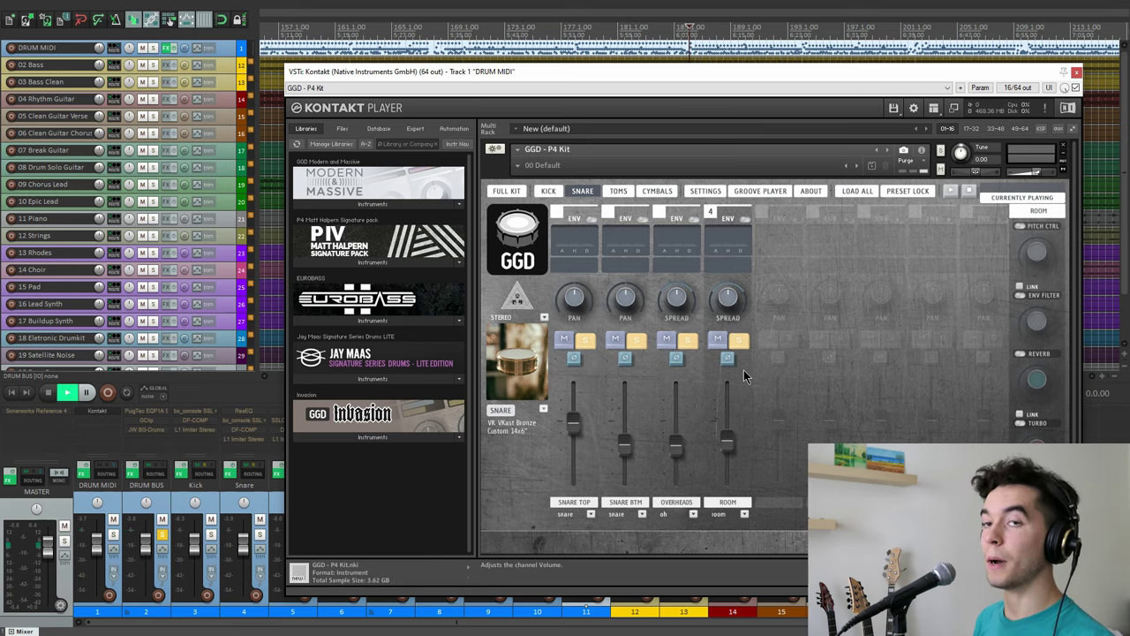
pyautogui.press('space')
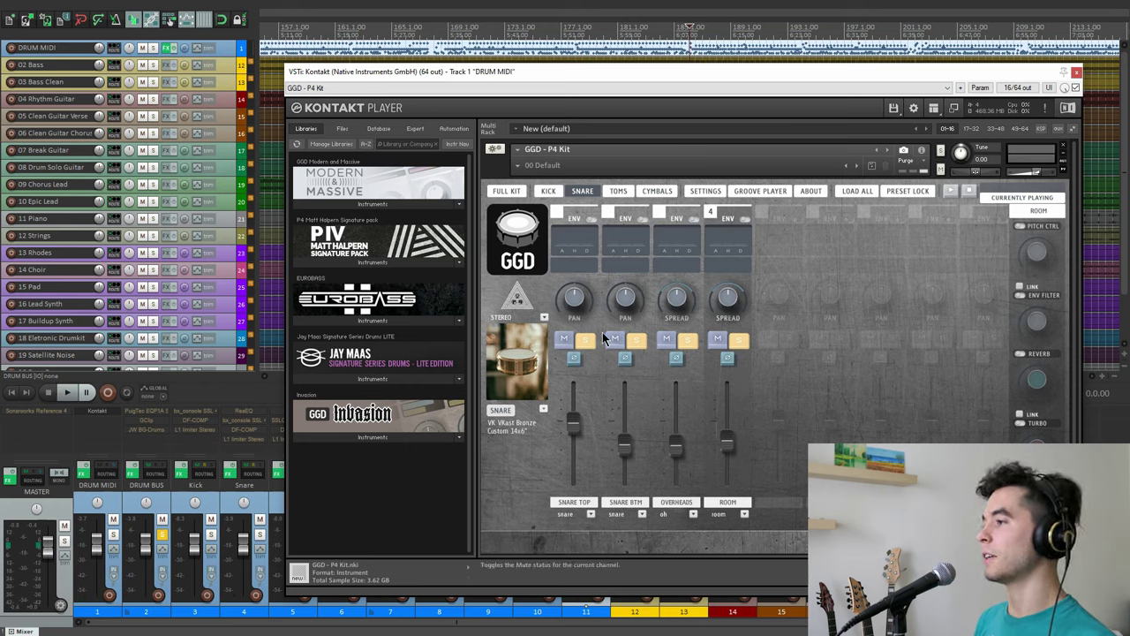
# Step: Show the toms page and switch off the reverb send on Rack Tom 1
pyautogui.click(619, 191)
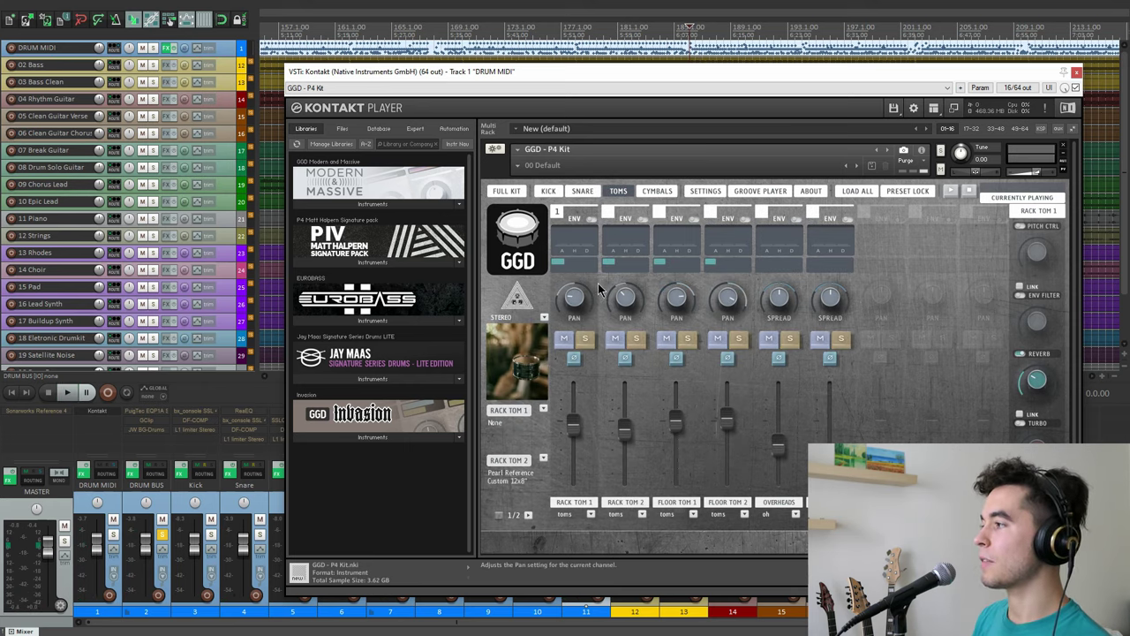
pyautogui.click(1022, 354)
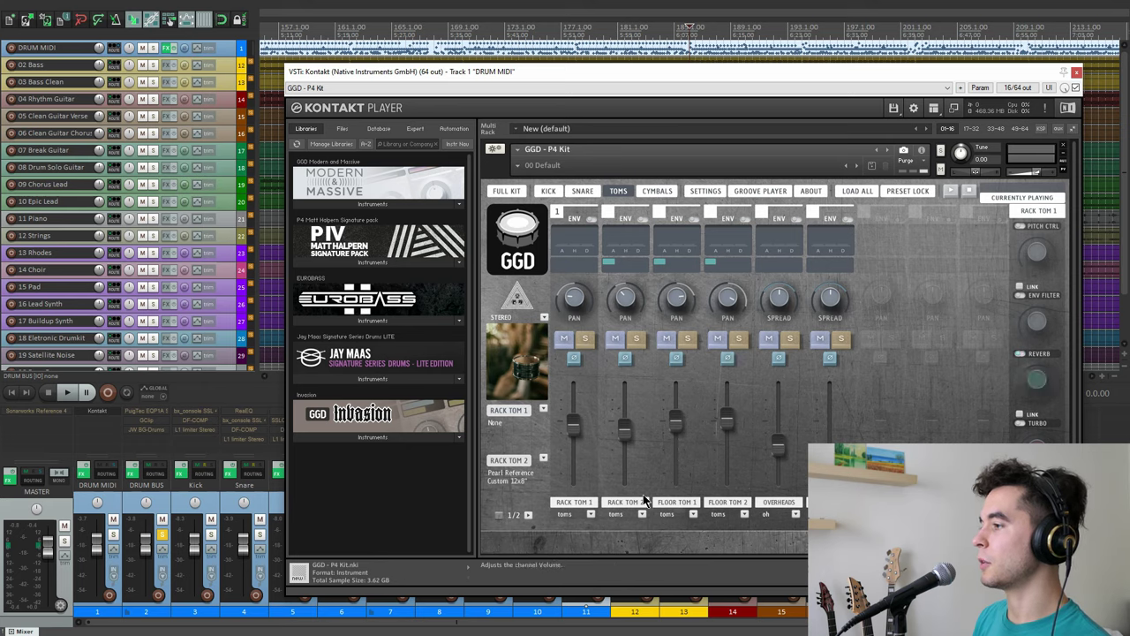
pyautogui.click(644, 501)
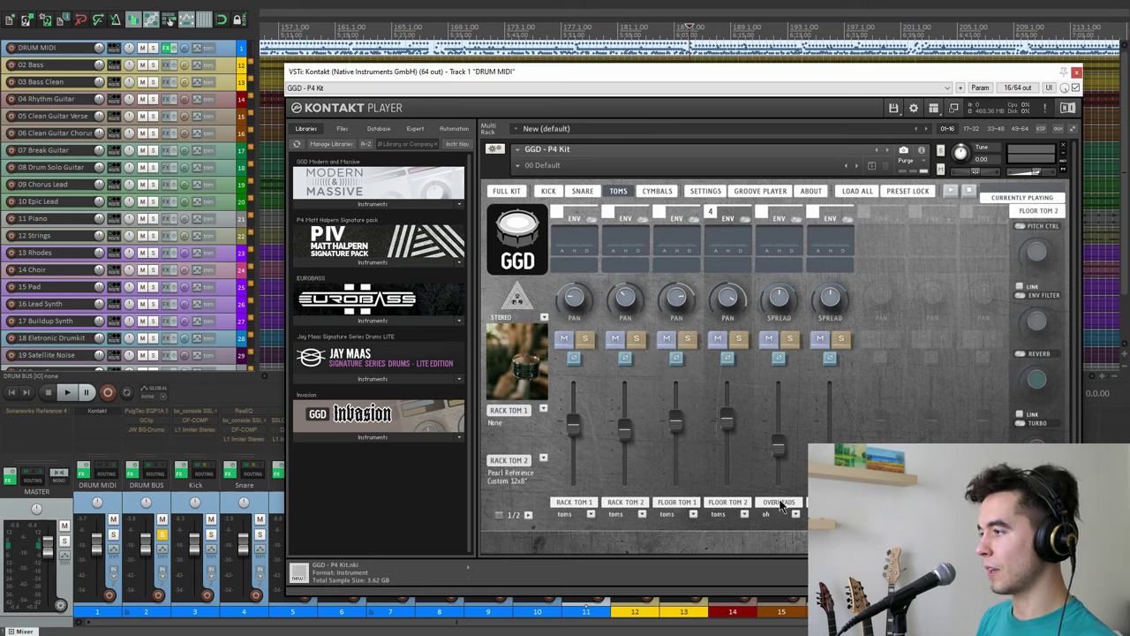
pyautogui.click(793, 502)
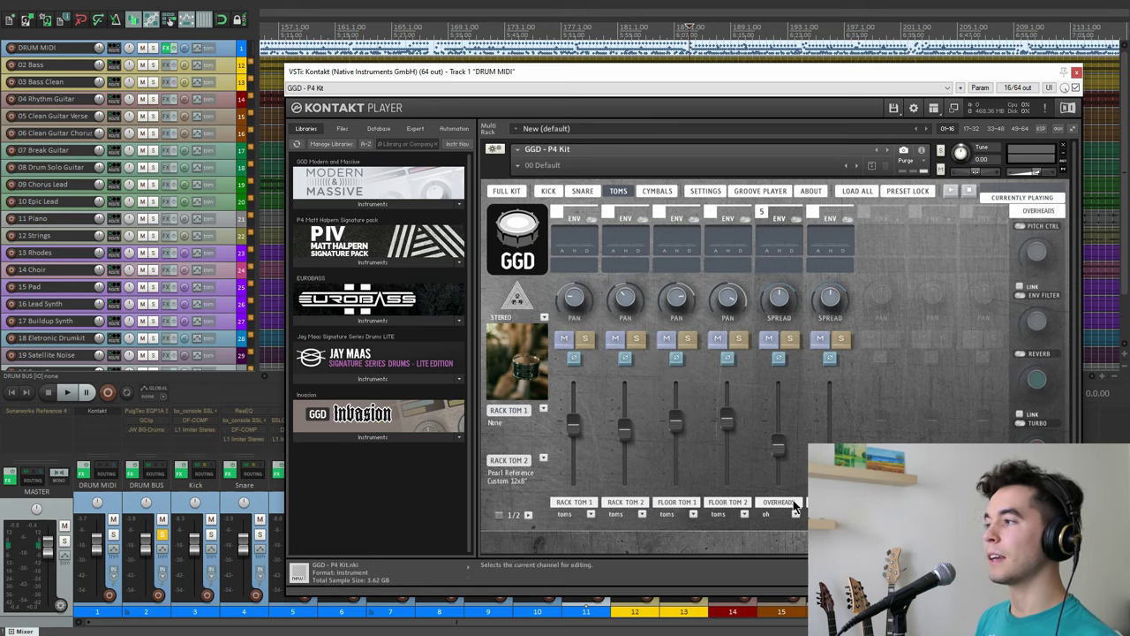
pyautogui.click(831, 502)
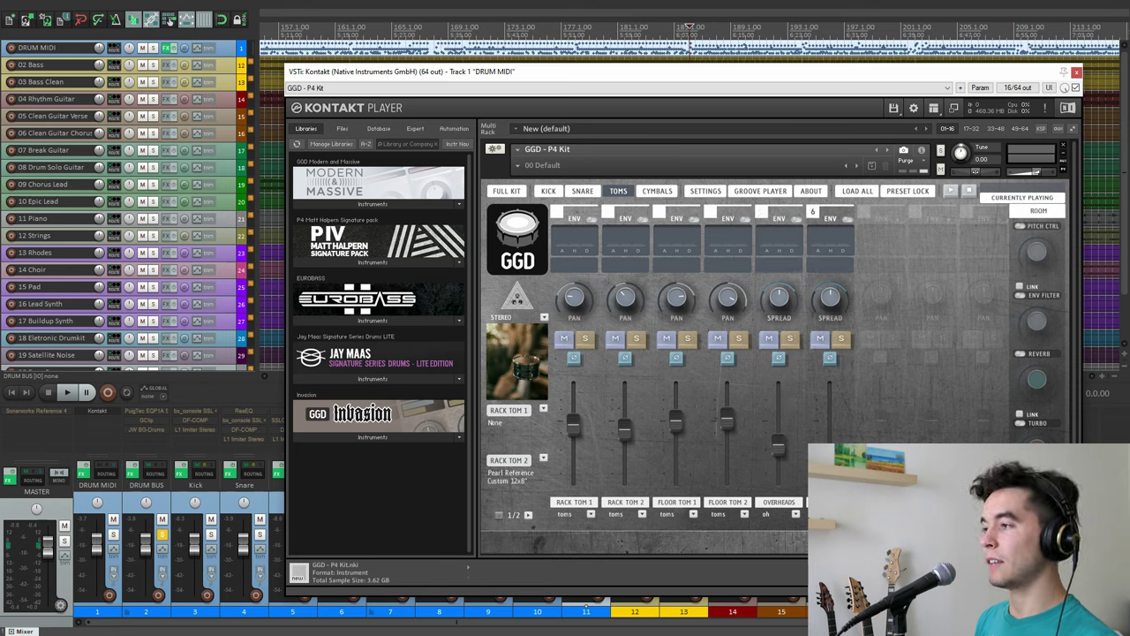
# Step: Solo Rack Tom 1, Rack Tom 2, Floor Tom 1 and Floor Tom 2 and play them
pyautogui.click(585, 338)
pyautogui.click(636, 338)
pyautogui.click(687, 338)
pyautogui.click(738, 338)
pyautogui.press('space')
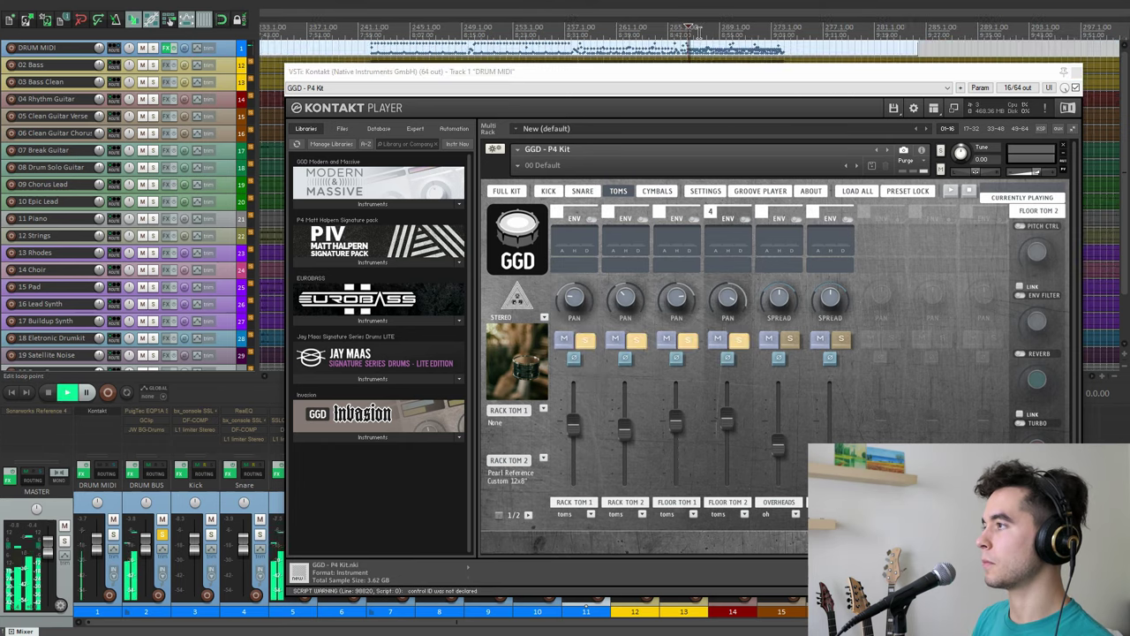
pyautogui.press('space')
# Step: Add overheads and room to the tom solo for playback, then unsolo them and the floor toms
pyautogui.click(790, 341)
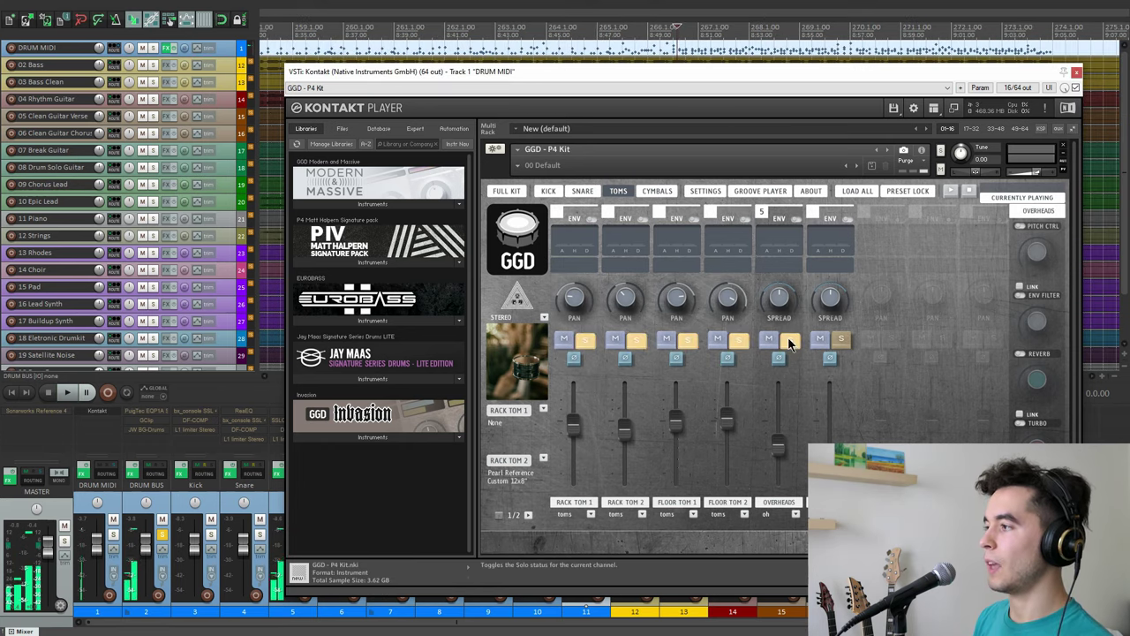
pyautogui.click(841, 340)
pyautogui.press('space')
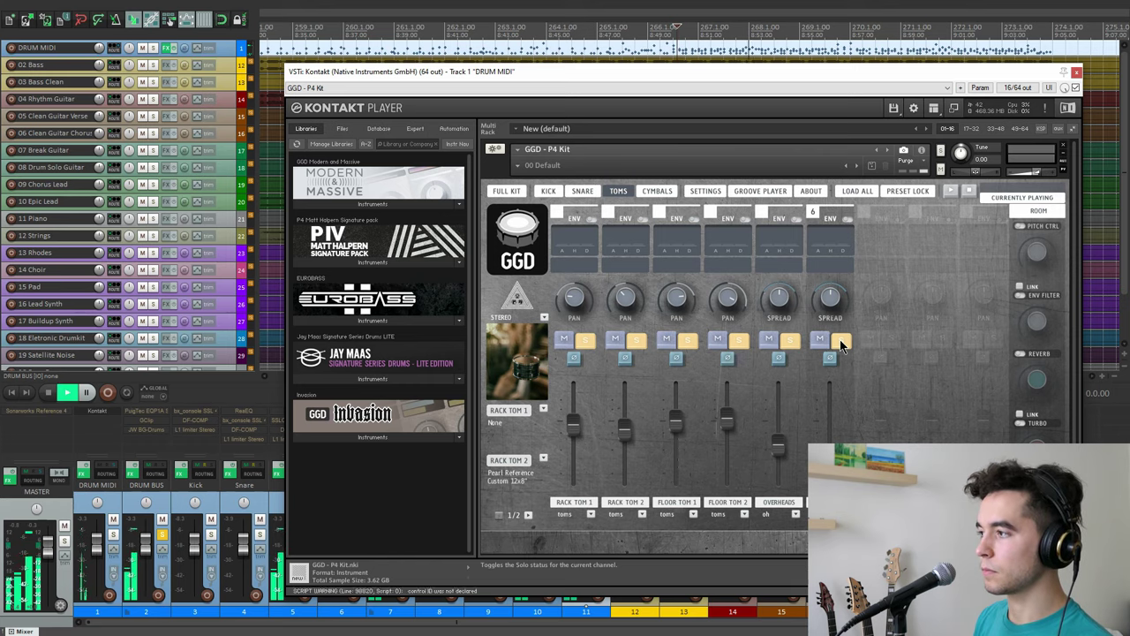
pyautogui.press('space')
pyautogui.click(841, 341)
pyautogui.click(791, 341)
pyautogui.click(739, 341)
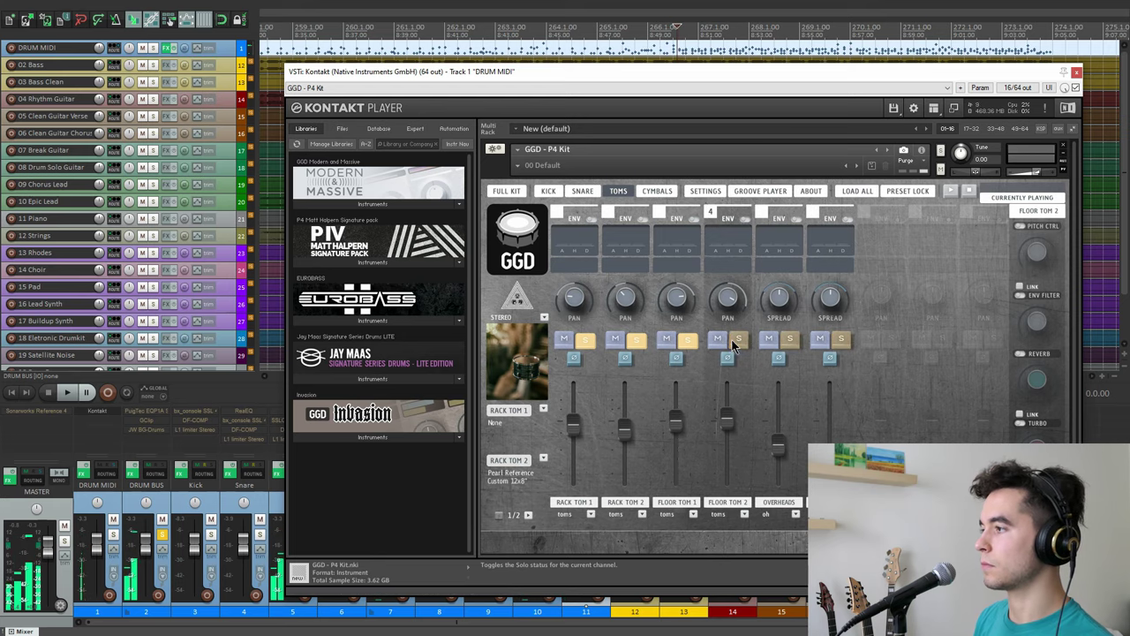
pyautogui.click(687, 341)
# Step: Unsolo Rack Tom 2 and select the ROOM channel on Kontakt's CYMBALS page
pyautogui.click(636, 341)
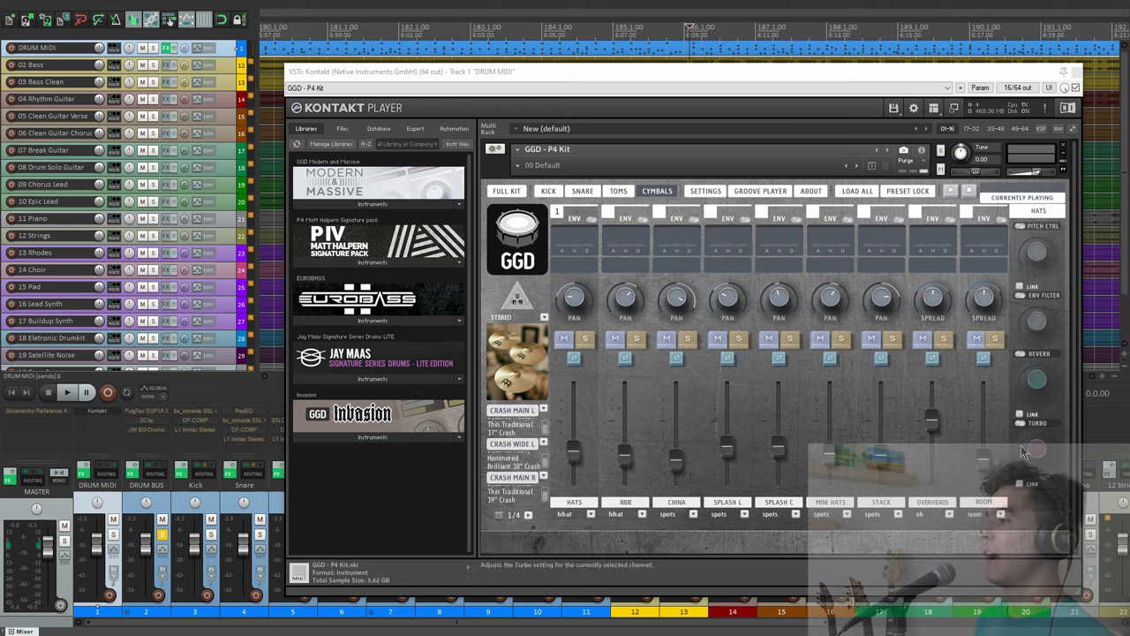
pyautogui.click(989, 503)
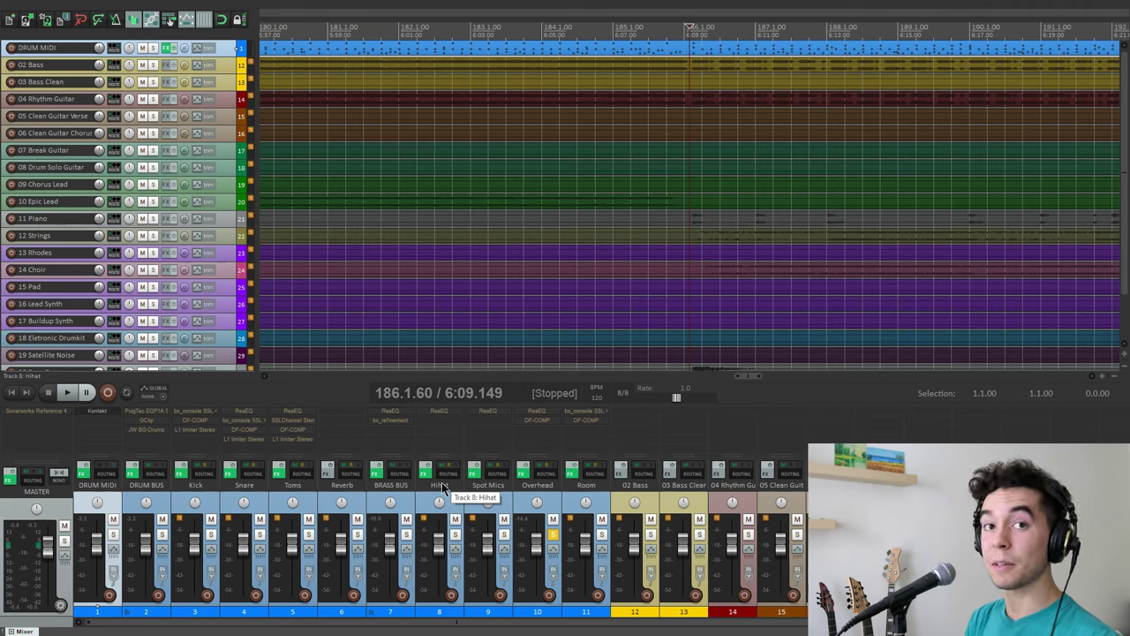
# Step: Play the drums, then solo Room, clear Overhead's solo, and listen to the room mic
pyautogui.press('space')
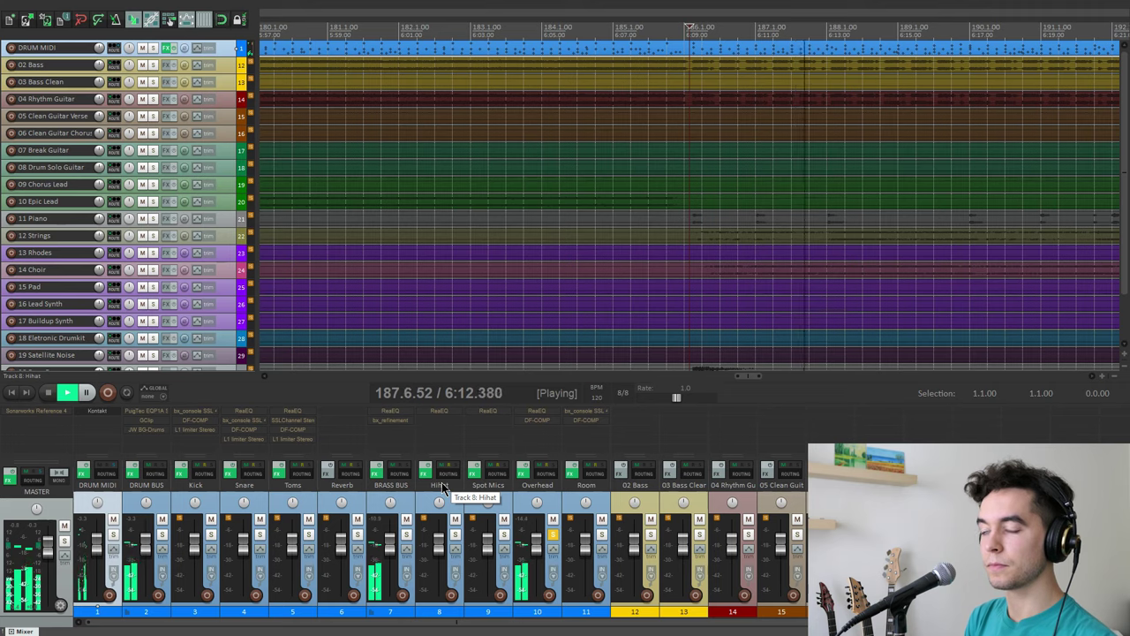
pyautogui.press('space')
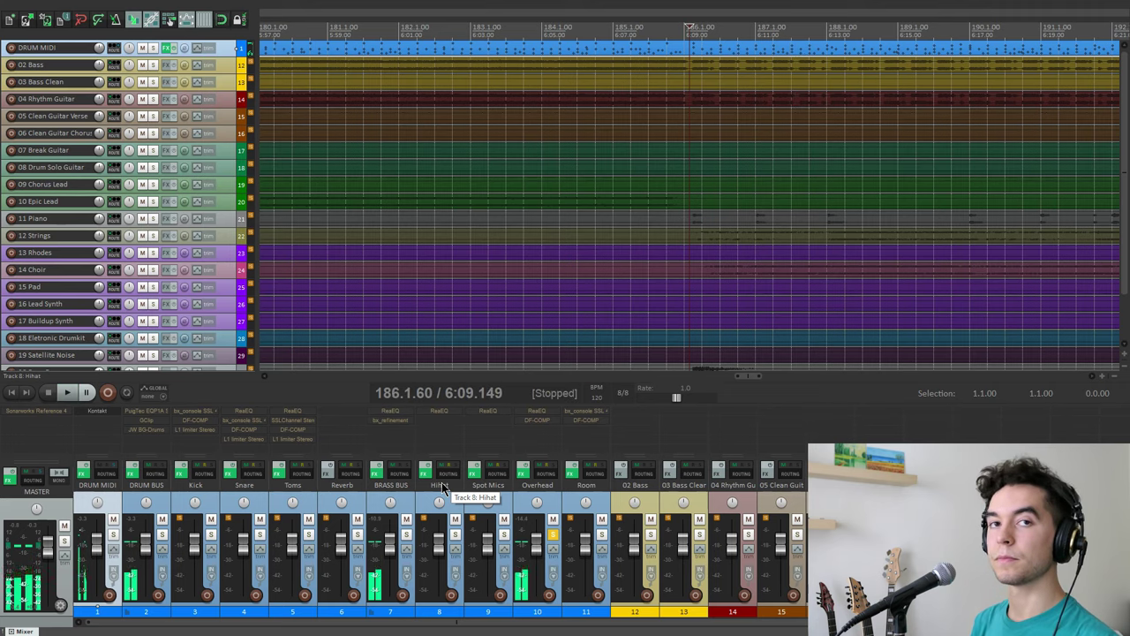
pyautogui.click(601, 534)
pyautogui.click(553, 534)
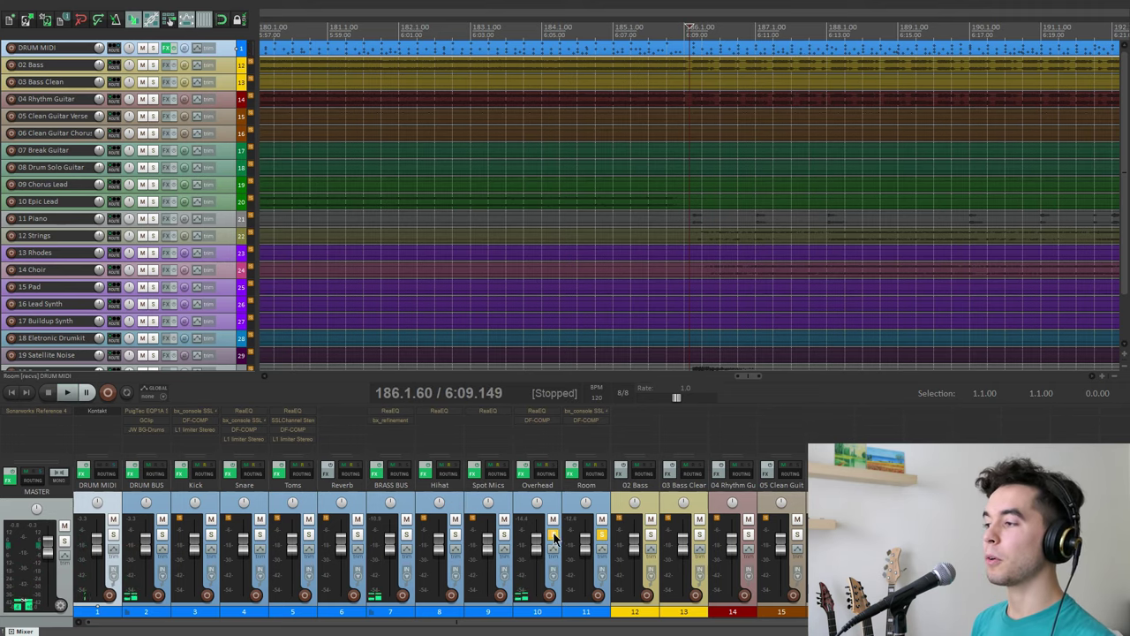
pyautogui.click(553, 535)
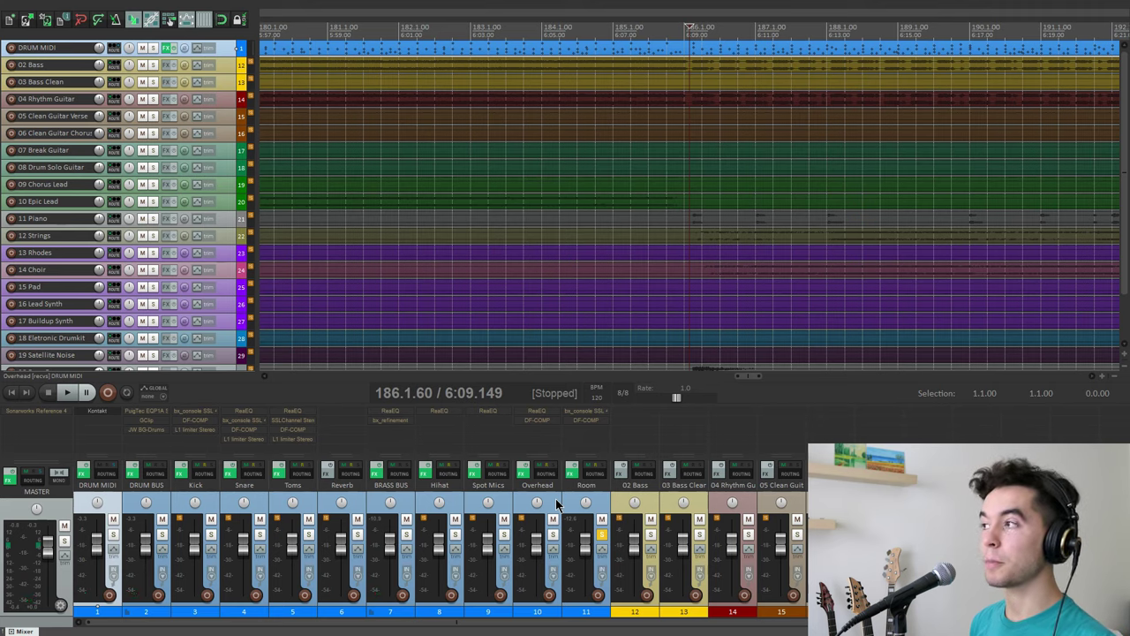
pyautogui.press('space')
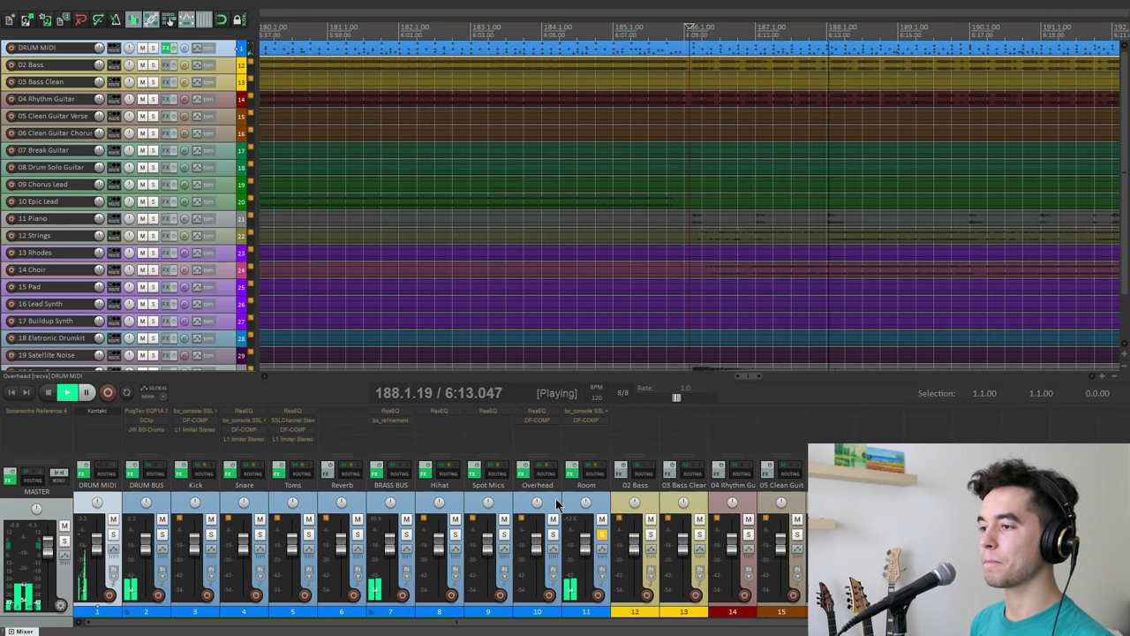
pyautogui.press('space')
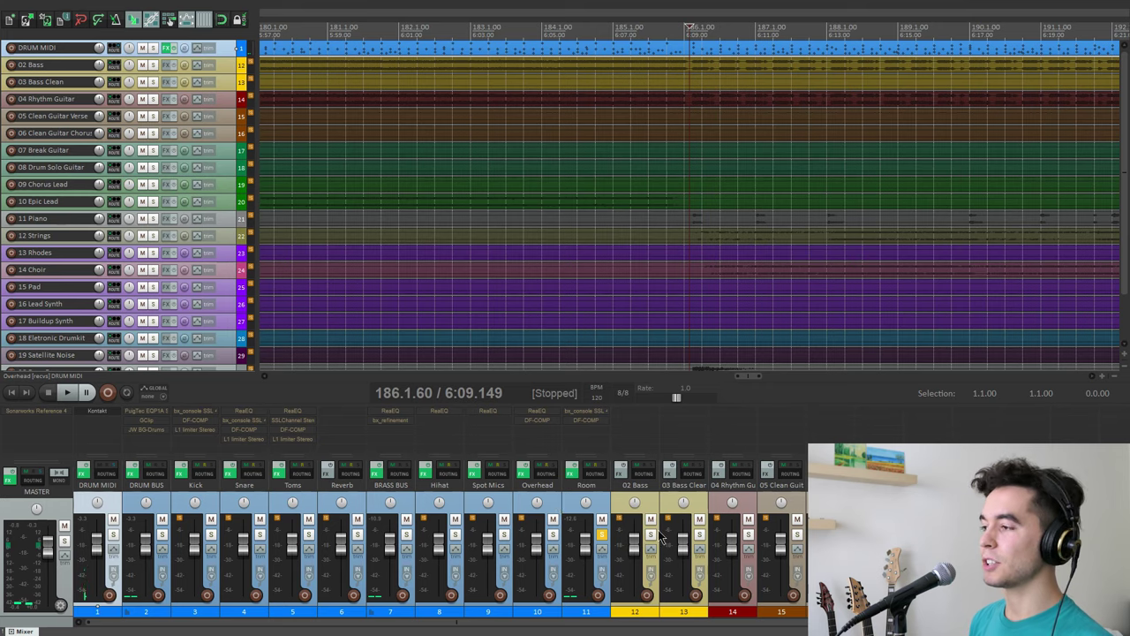
# Step: Select the DRUM BUS track, solo the Kick track, and listen to it alone
pyautogui.click(160, 506)
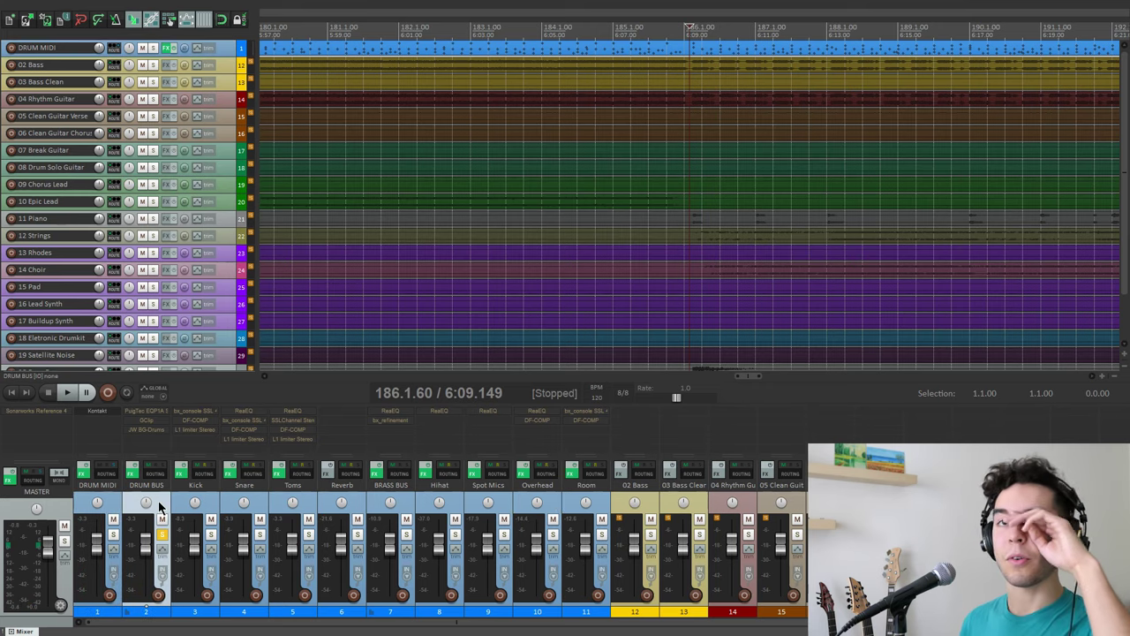
pyautogui.click(211, 535)
pyautogui.scroll(2, 693, 36)
pyautogui.scroll(3, 695, 32)
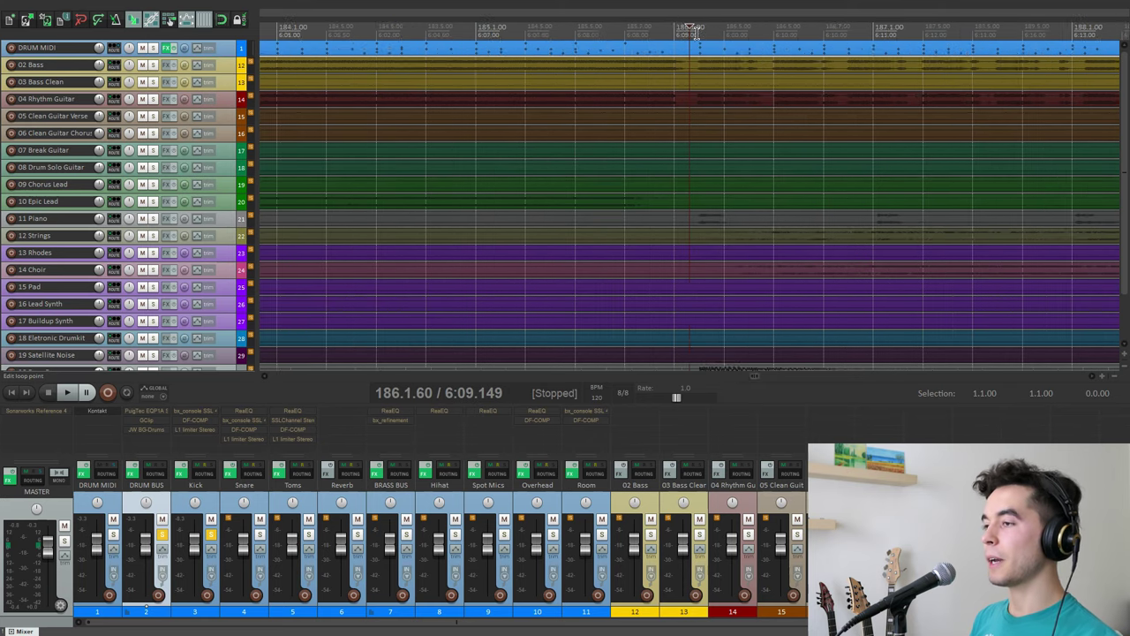
pyautogui.press('space')
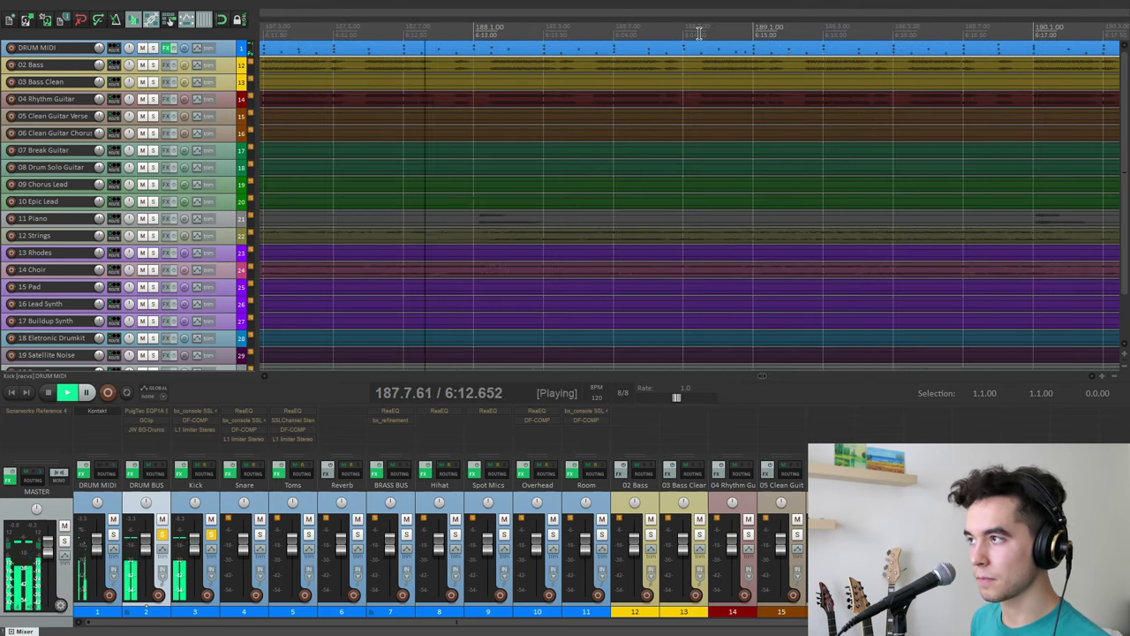
pyautogui.press('space')
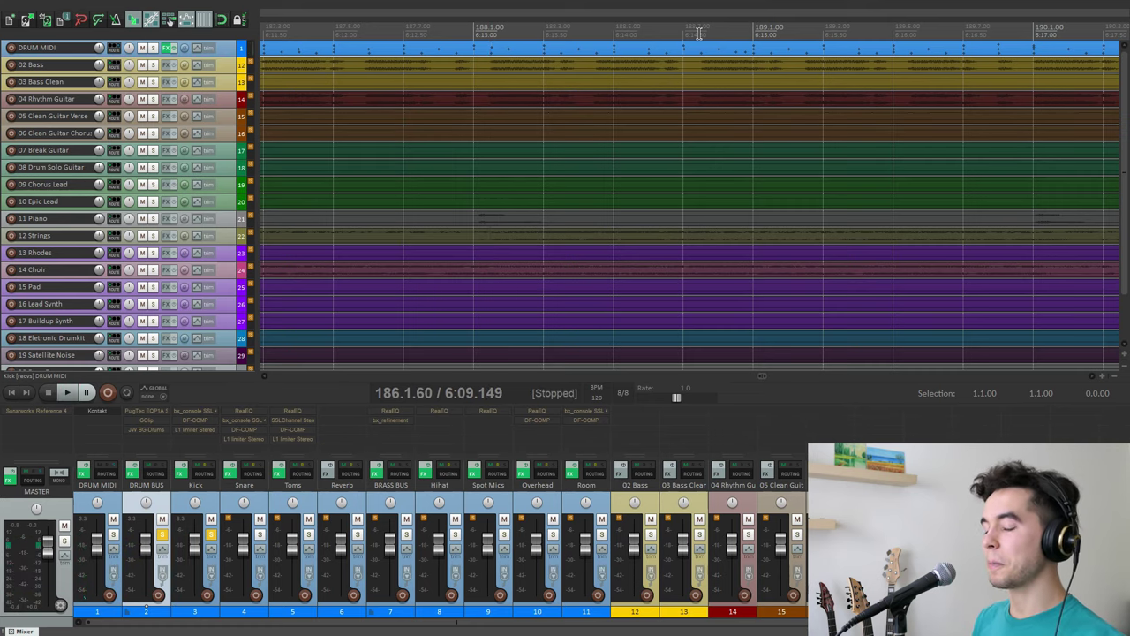
pyautogui.scroll(-3, 644, 30)
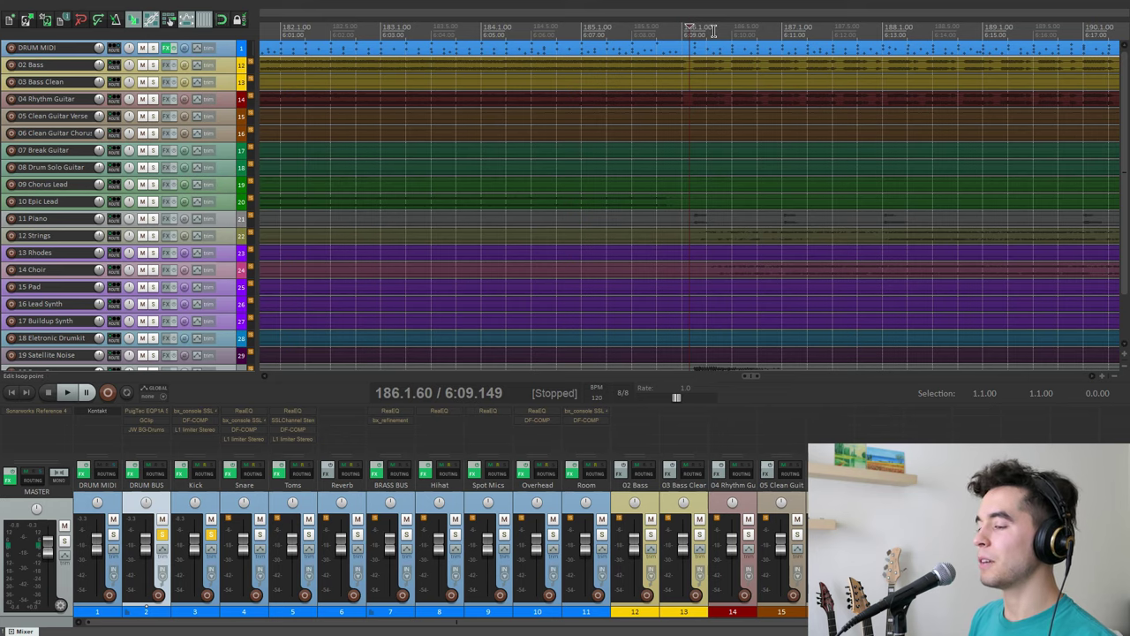
# Step: Open the Kick track's FX chain with bx_console SSL 4000 E and position its window
pyautogui.click(186, 412)
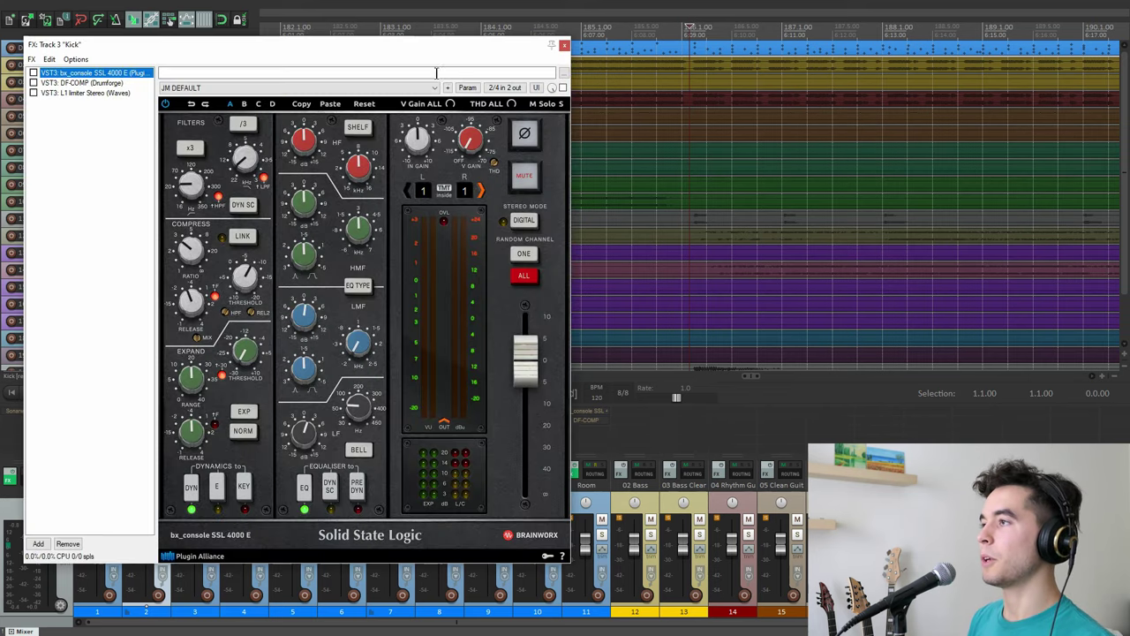
pyautogui.moveTo(437, 51); pyautogui.dragTo(739, 45)
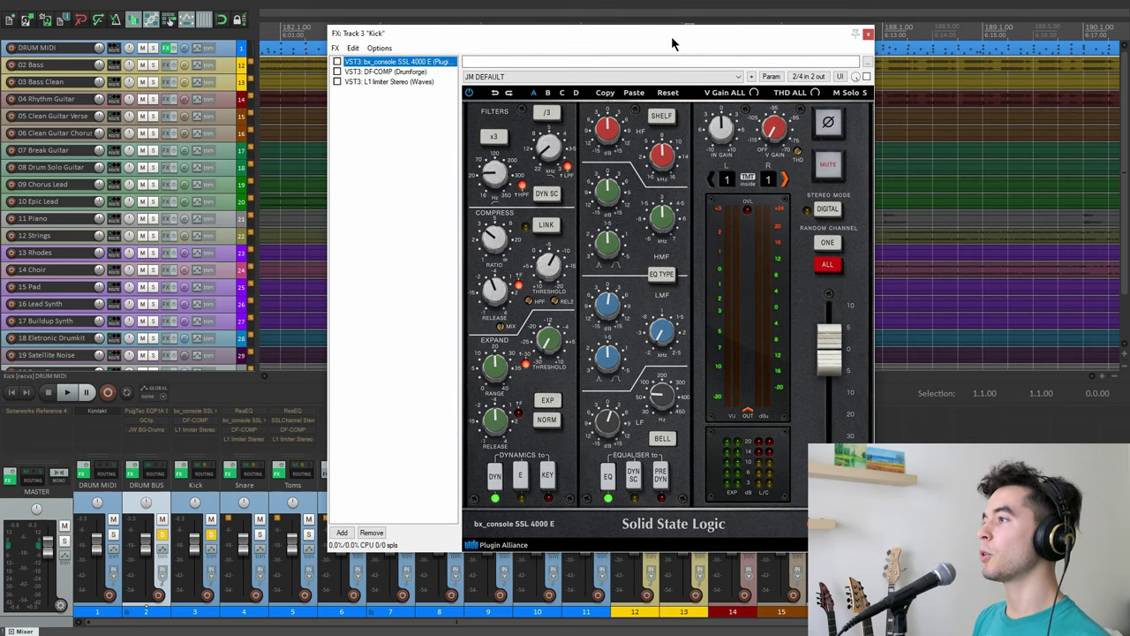
pyautogui.moveTo(669, 35); pyautogui.dragTo(644, 38)
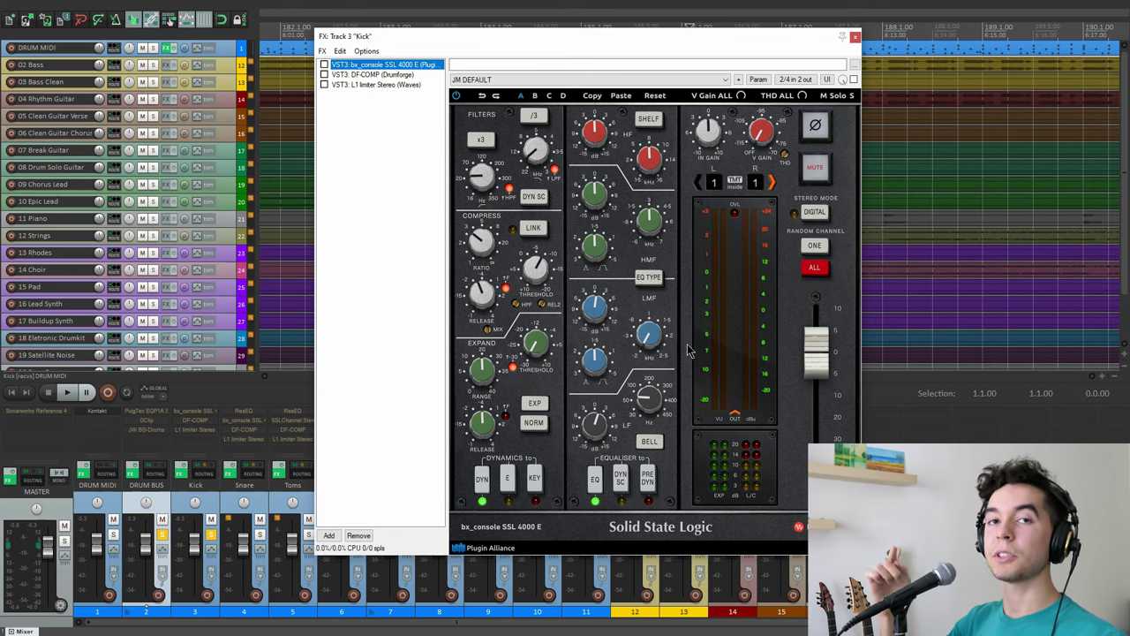
pyautogui.moveTo(636, 41); pyautogui.dragTo(634, 35)
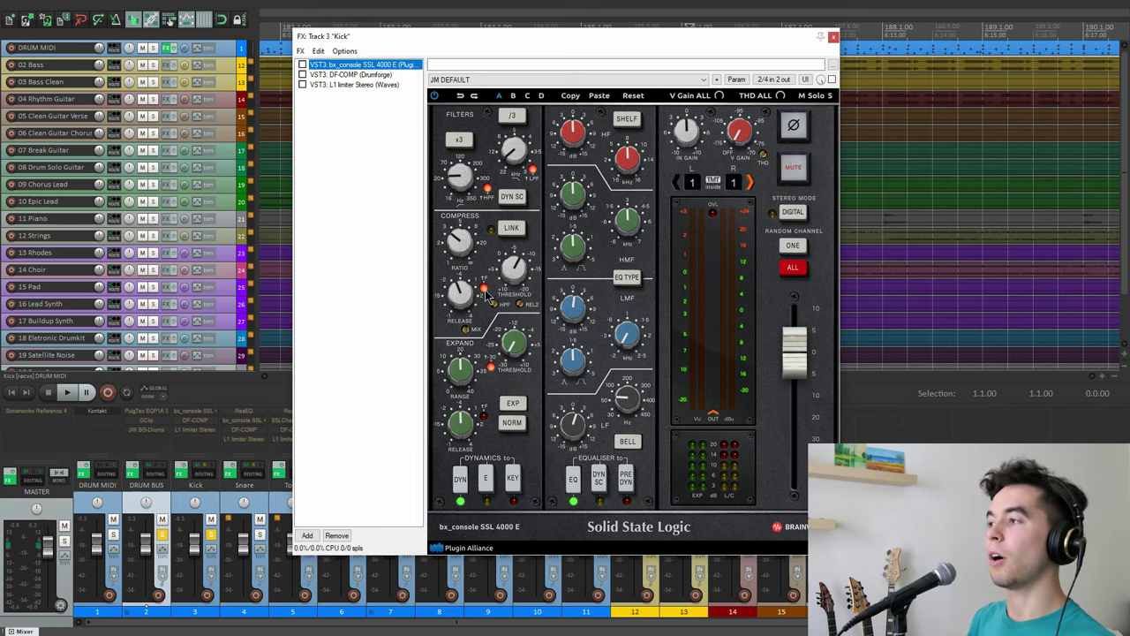
pyautogui.moveTo(525, 40); pyautogui.dragTo(528, 45)
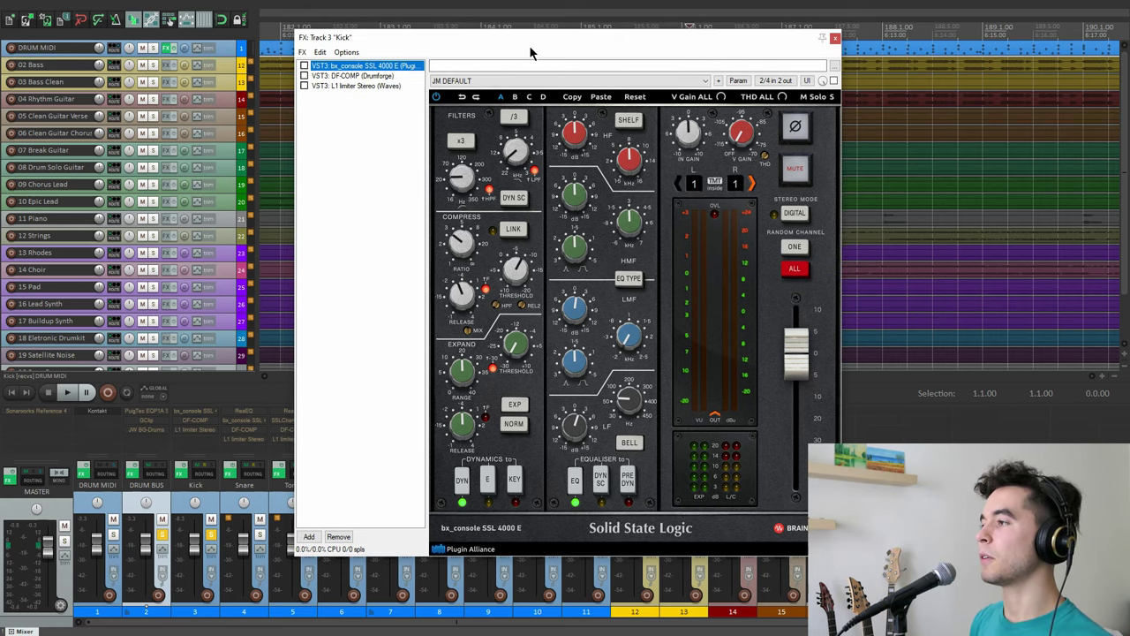
# Step: Enable bx_console SSL 4000 E on the Kick and A/B it with bypass during playback
pyautogui.click(305, 65)
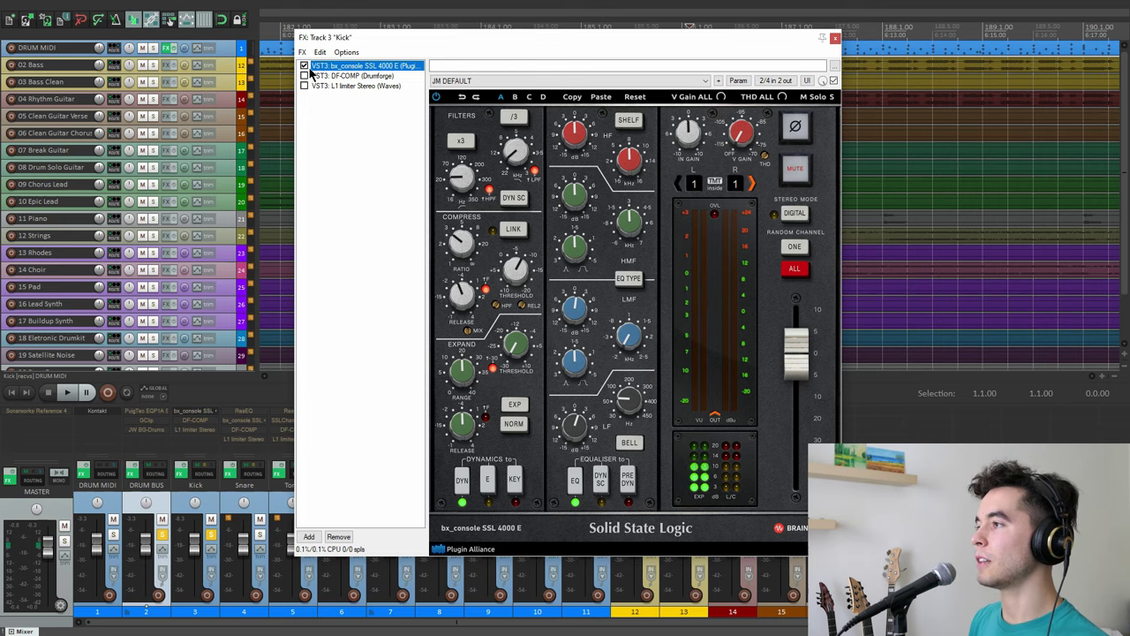
pyautogui.press('space')
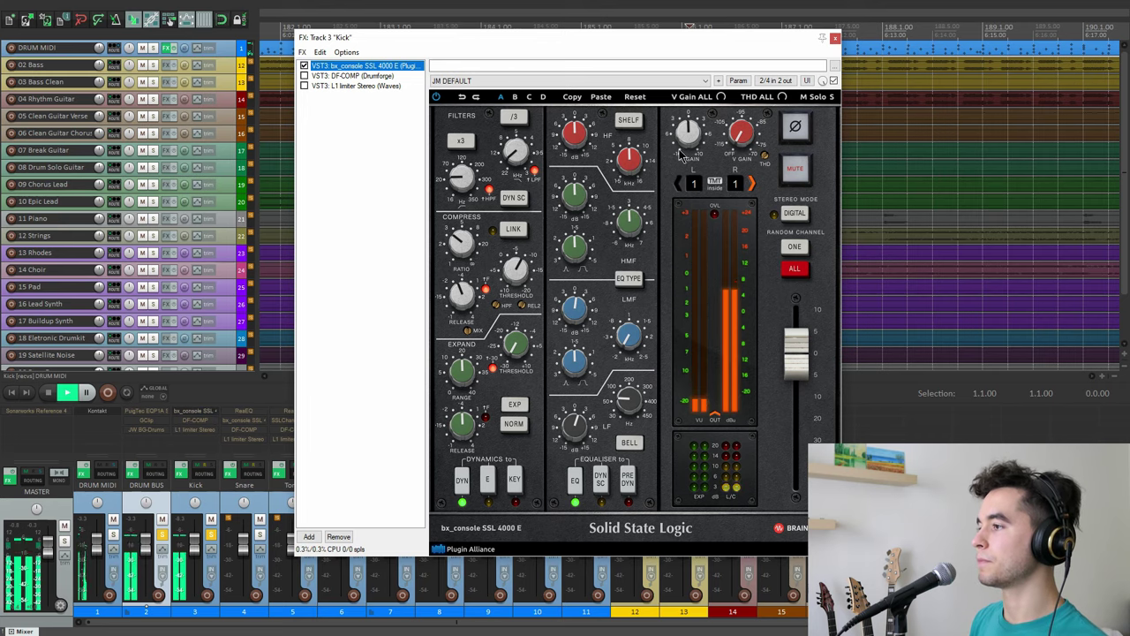
pyautogui.click(833, 80)
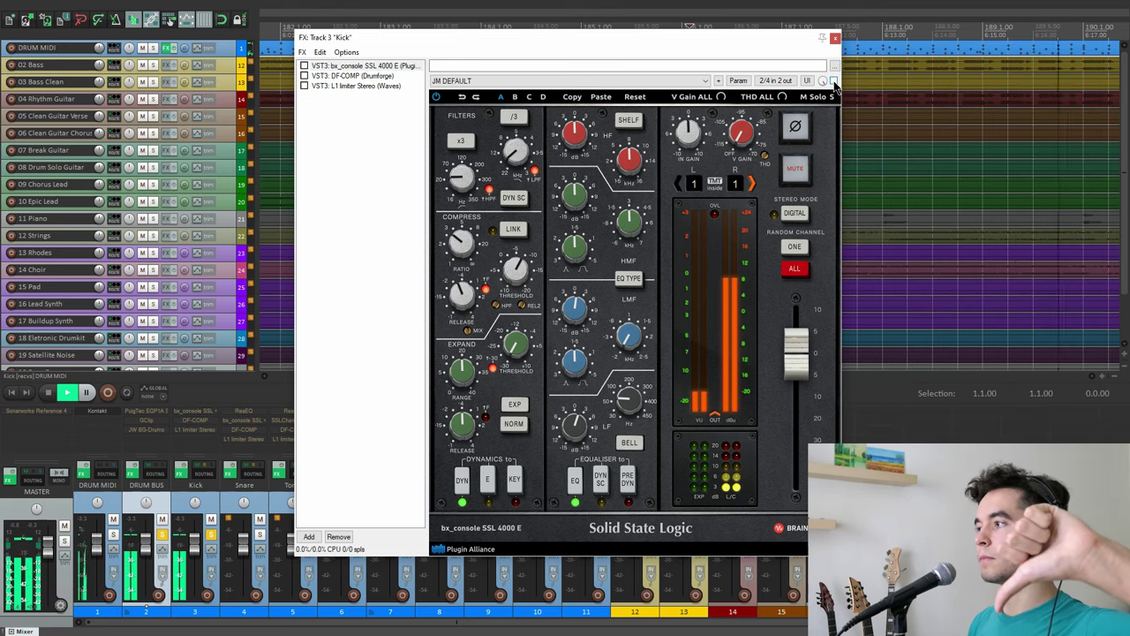
pyautogui.click(834, 80)
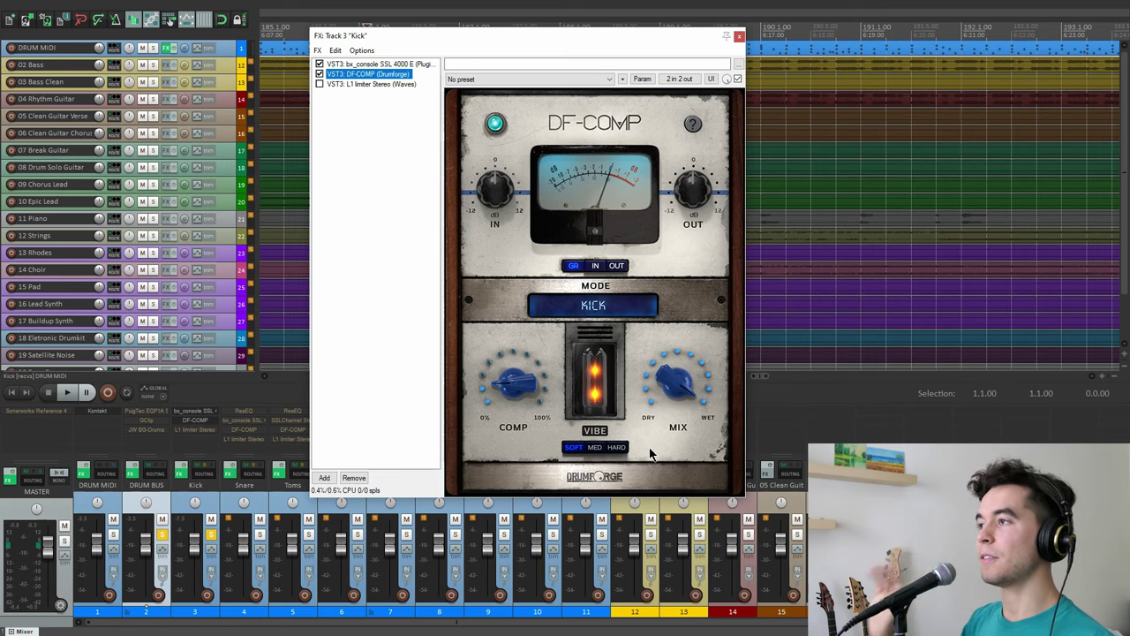
# Step: Enable the Kick's L1 limiter and listen to the limited kick
pyautogui.click(412, 84)
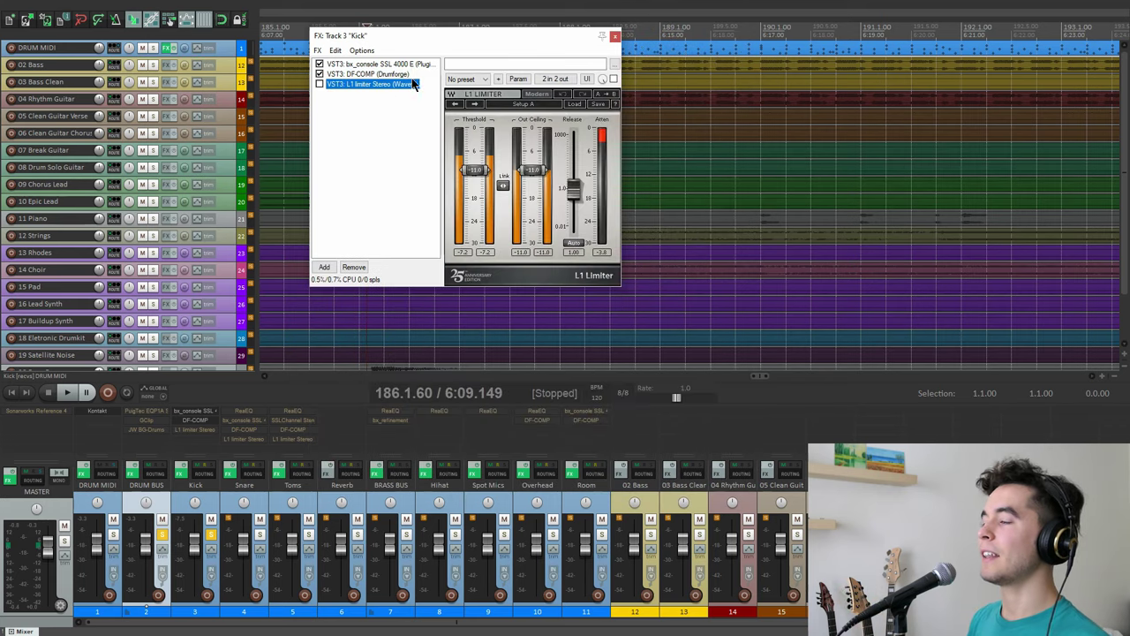
pyautogui.click(320, 84)
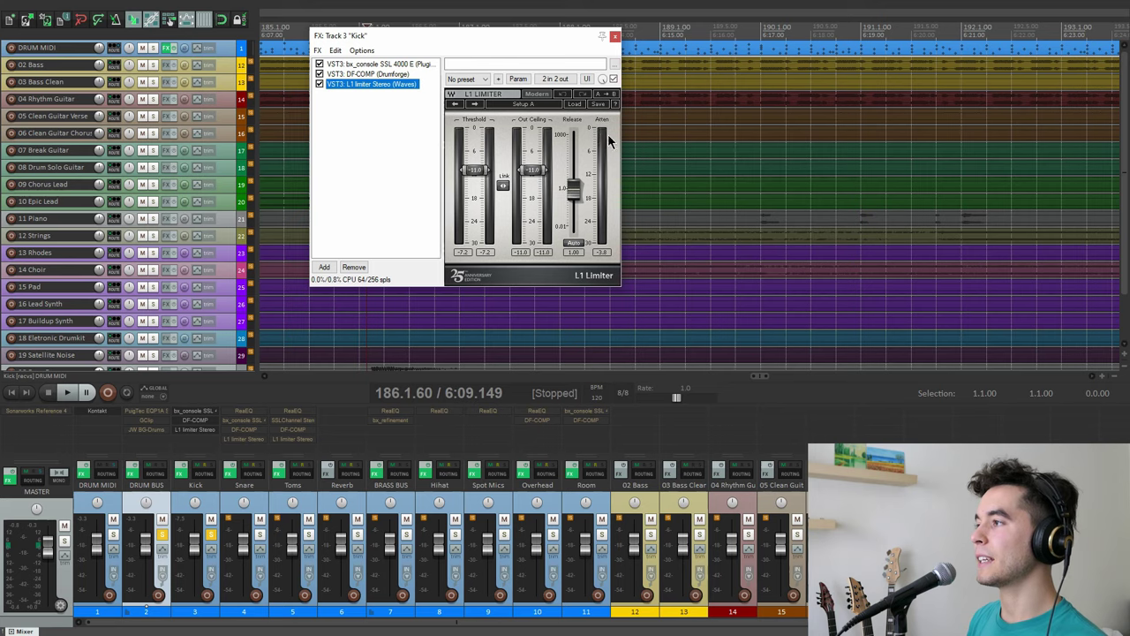
pyautogui.press('space')
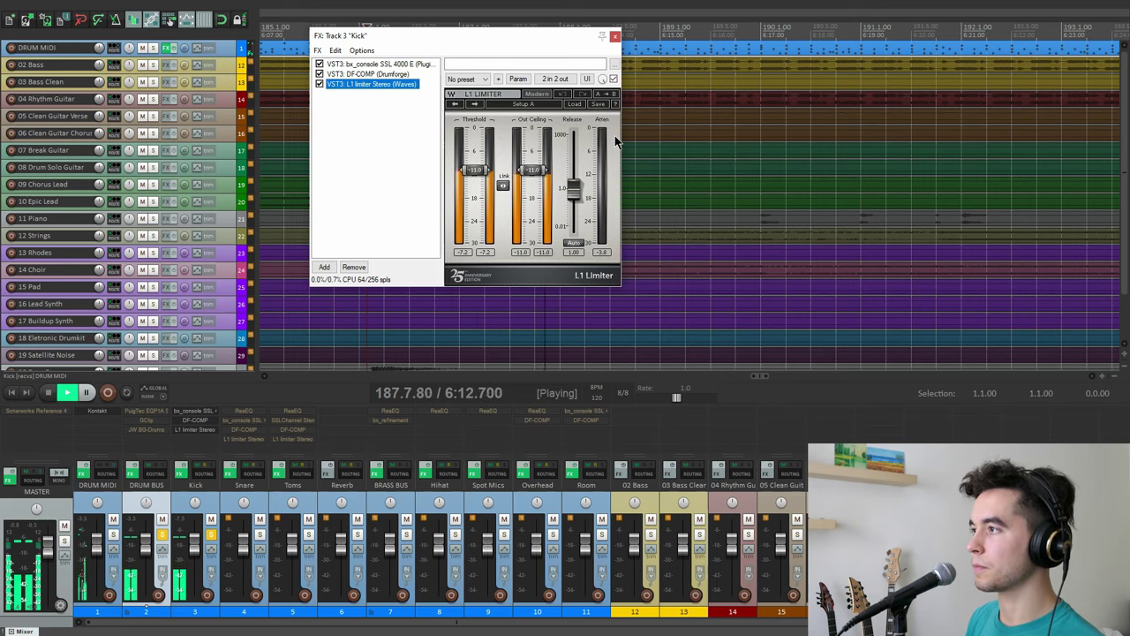
pyautogui.press('space')
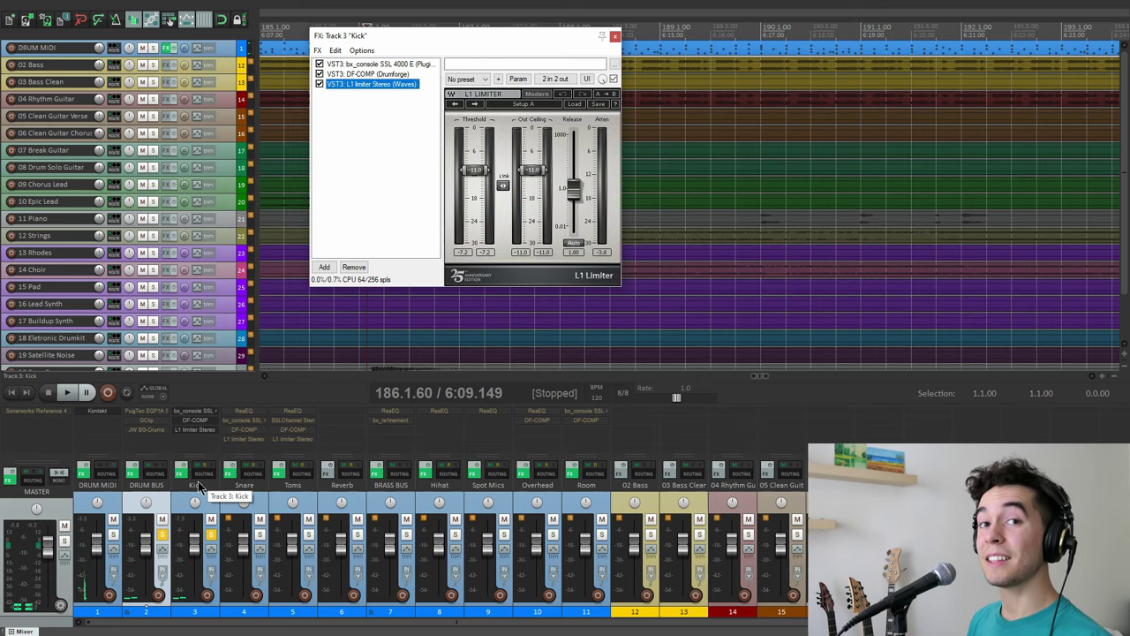
# Step: Compare the kick with all its effects bypassed and re-enabled during playback
pyautogui.click(180, 468)
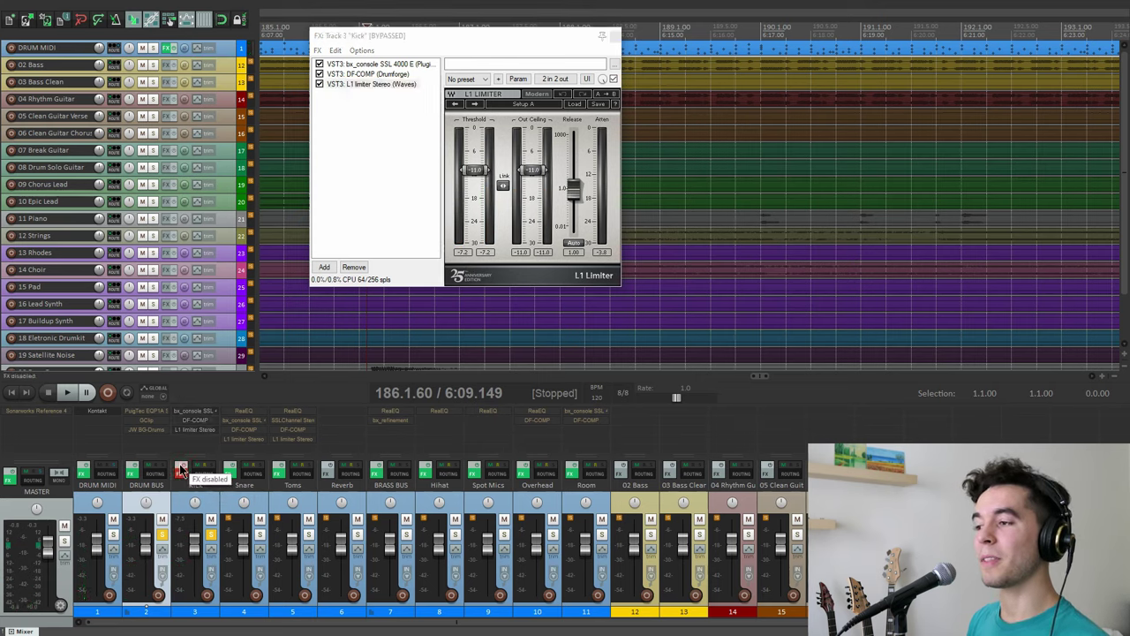
pyautogui.press('space')
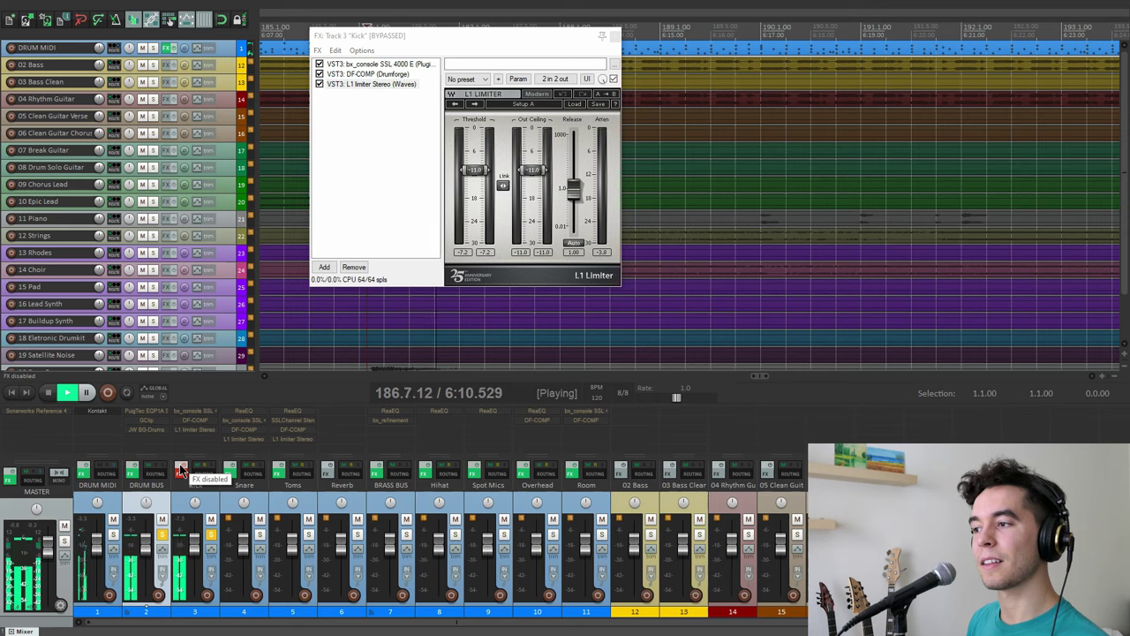
pyautogui.press('space')
pyautogui.click(180, 467)
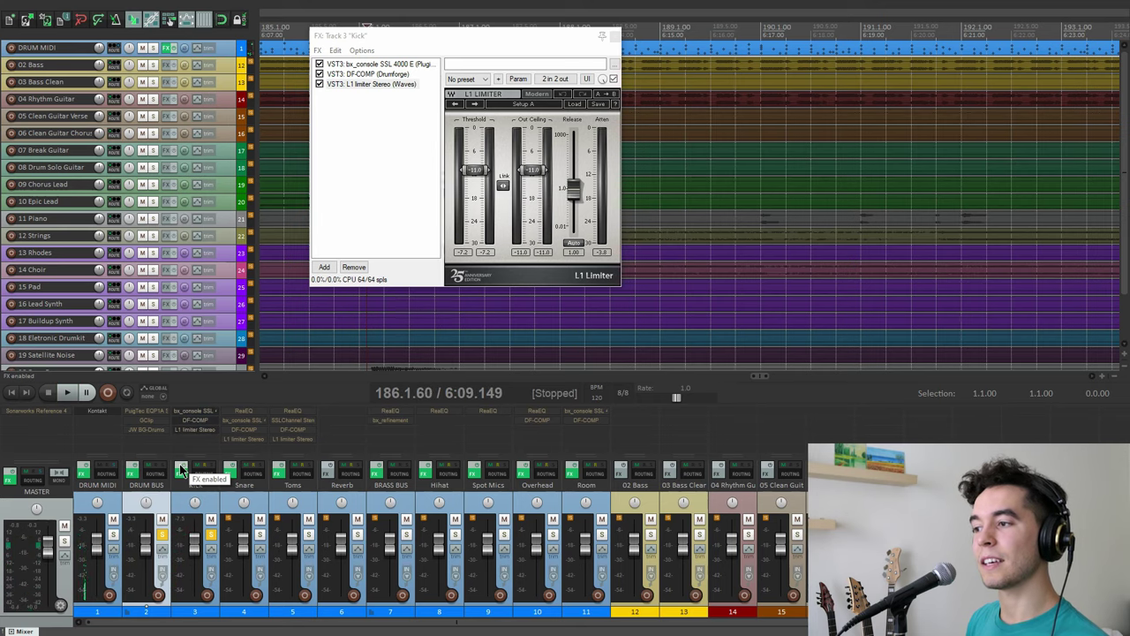
pyautogui.press('space')
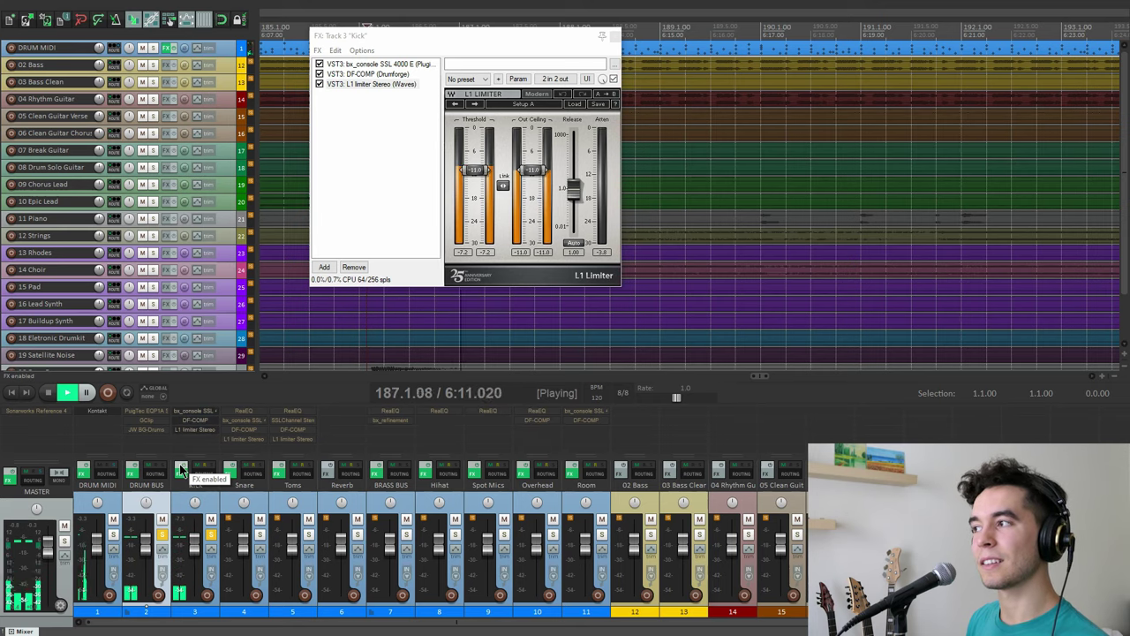
pyautogui.press('space')
# Step: Close the Kick FX window and move the solo from Kick to Snare
pyautogui.click(616, 36)
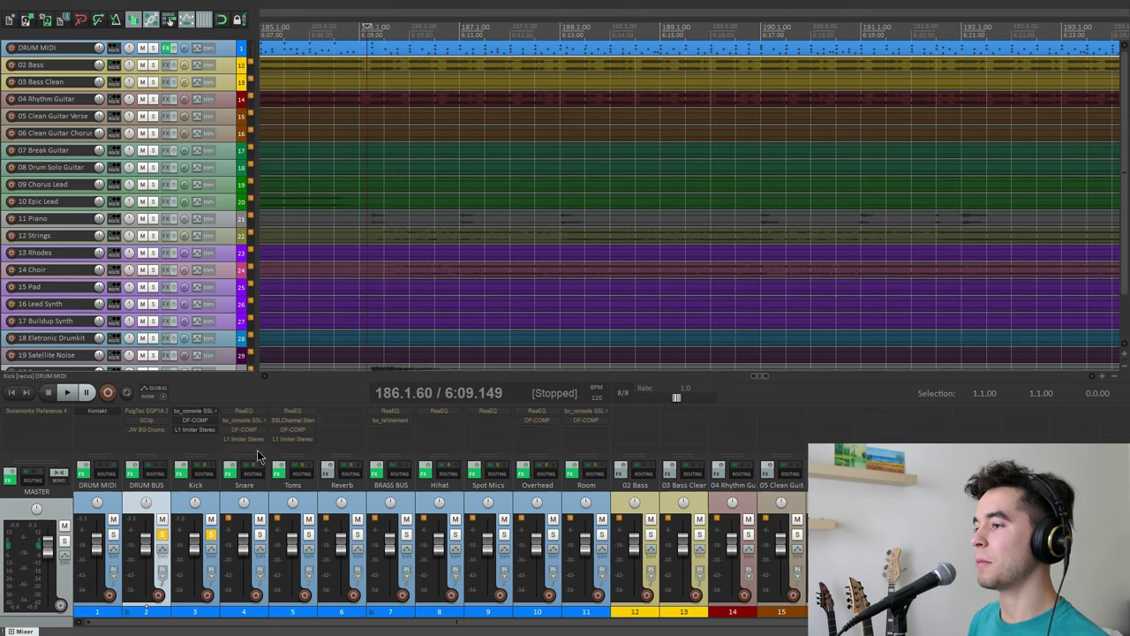
pyautogui.click(212, 534)
pyautogui.click(260, 534)
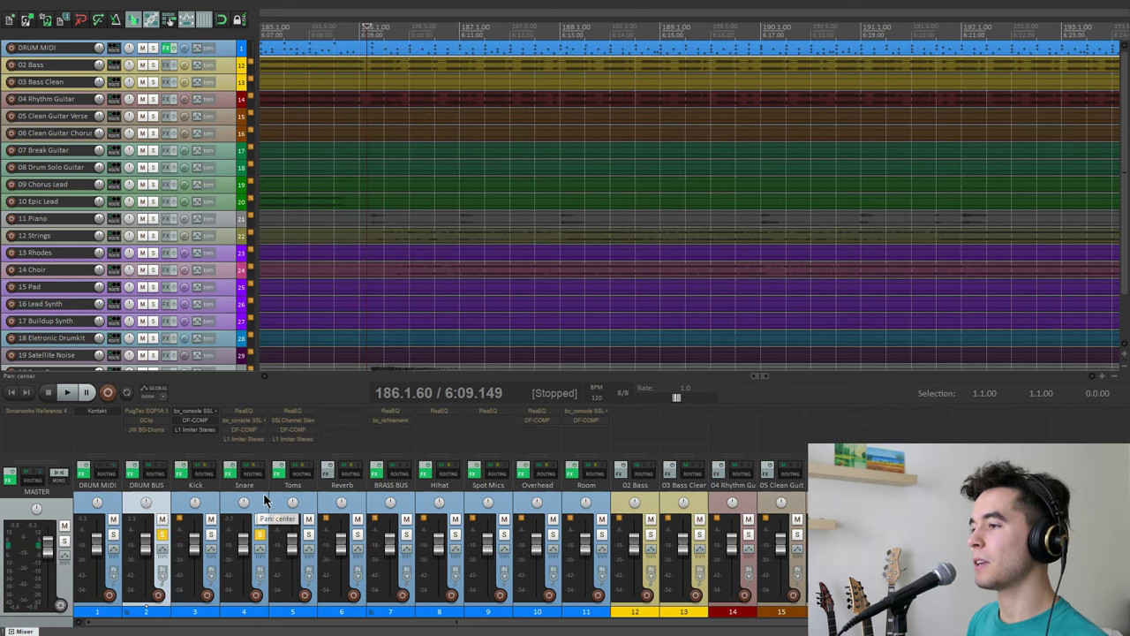
# Step: Listen to the soloed snare and bring up its ReaEQ
pyautogui.press('space')
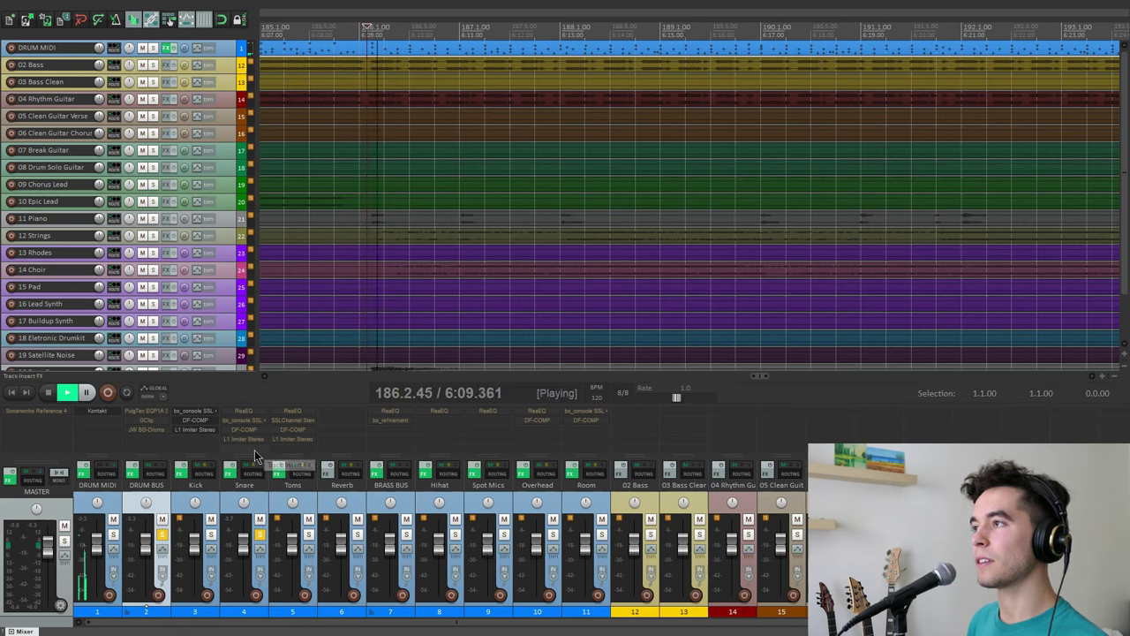
pyautogui.press('space')
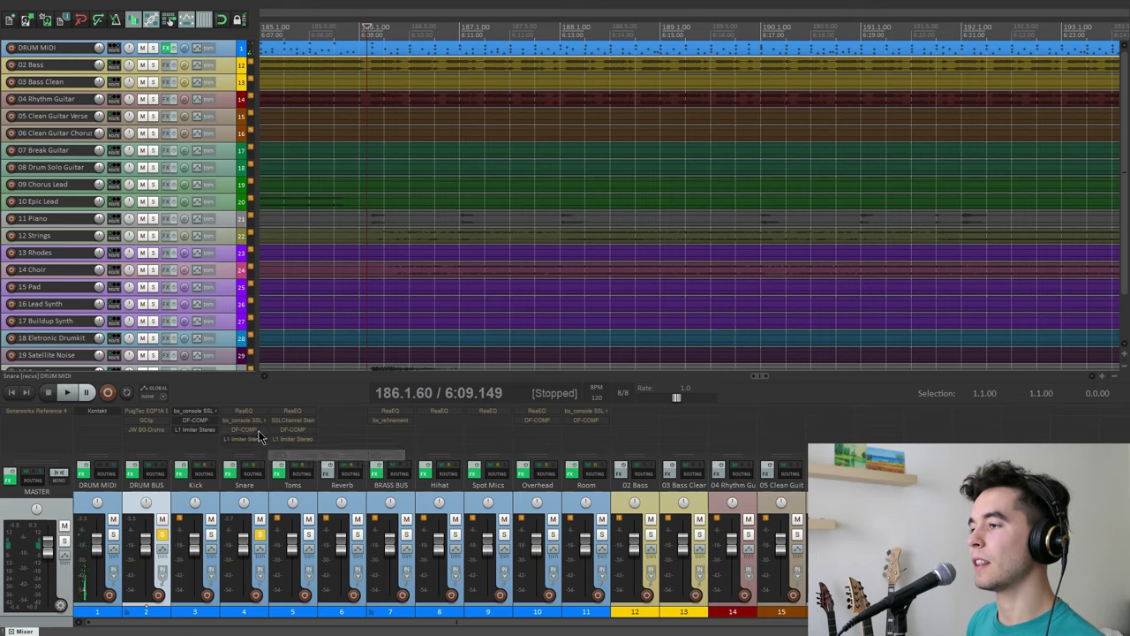
pyautogui.press('space')
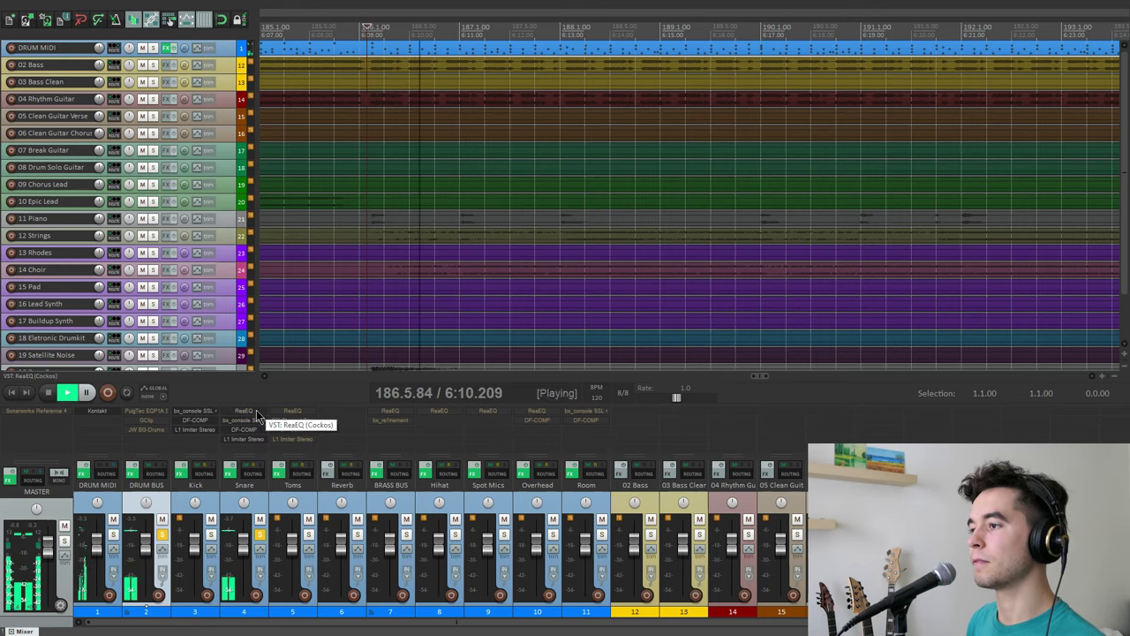
pyautogui.press('space')
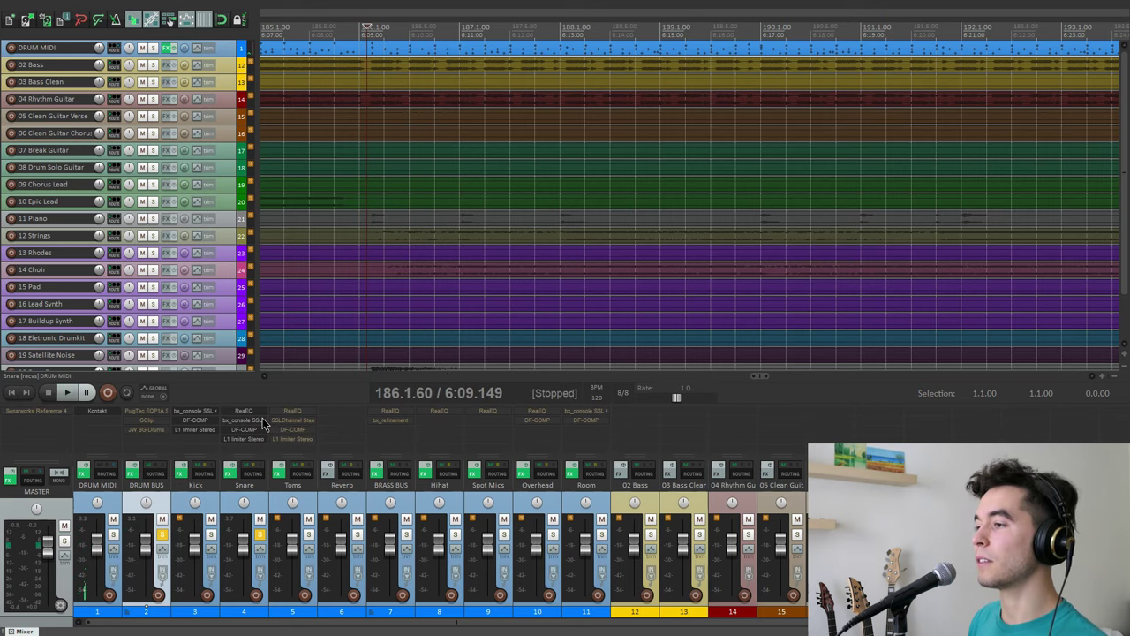
pyautogui.click(244, 410)
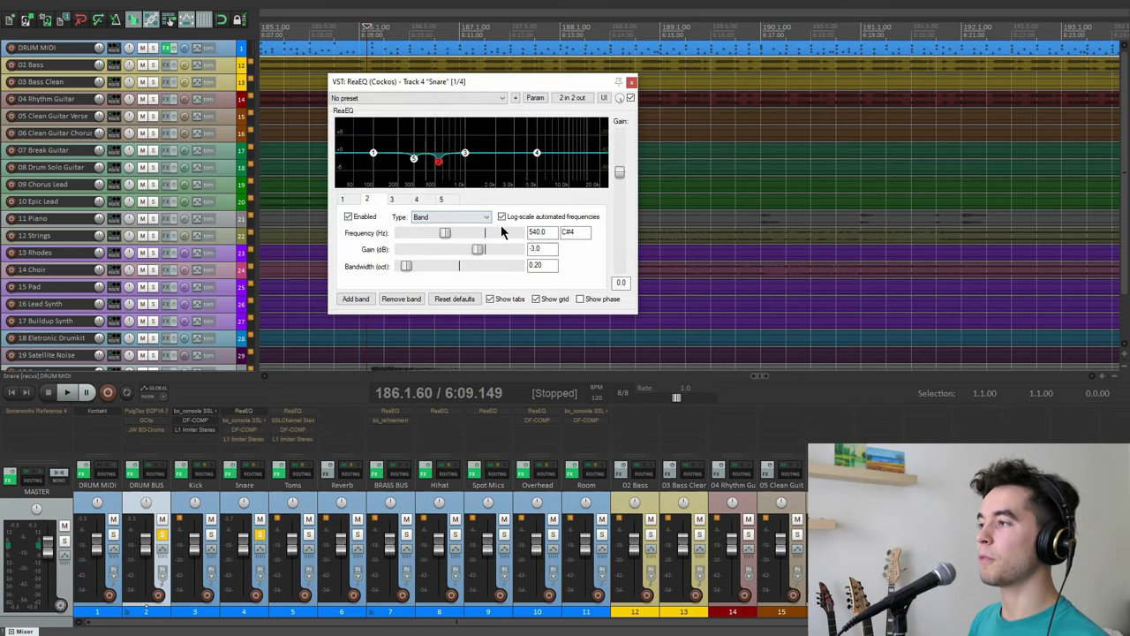
pyautogui.click(414, 159)
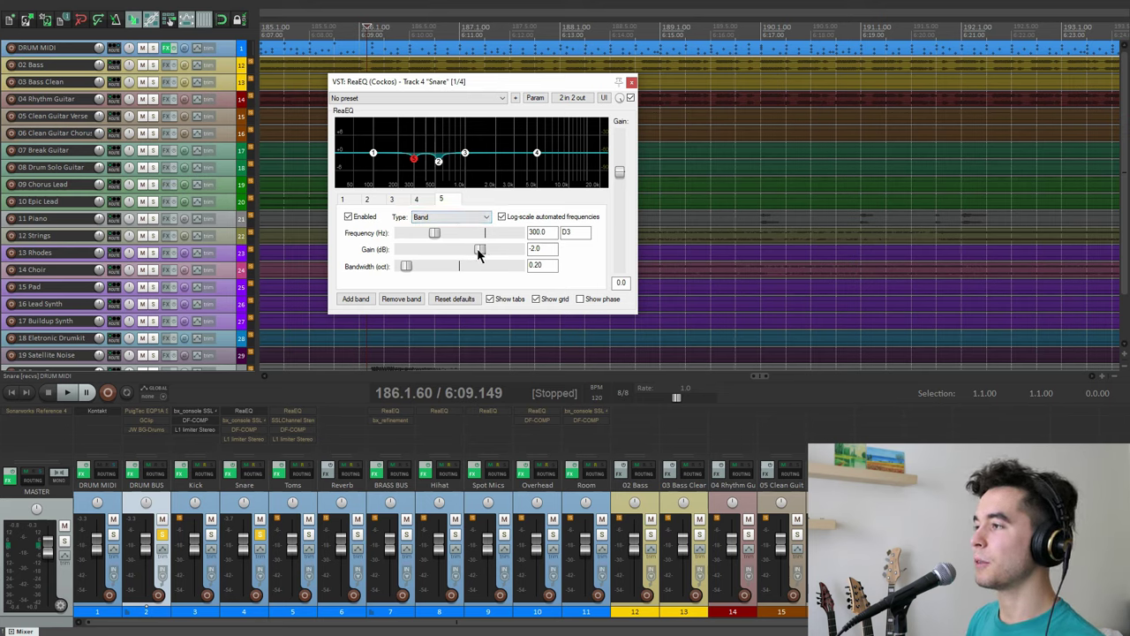
pyautogui.moveTo(480, 249); pyautogui.dragTo(527, 255)
pyautogui.press('space')
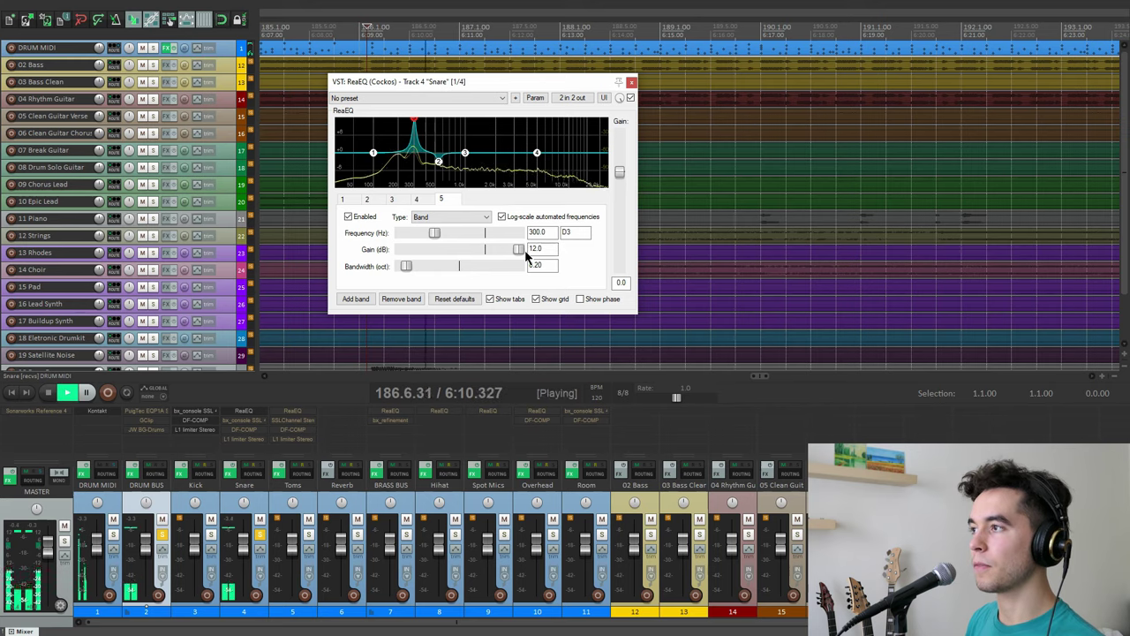
pyautogui.press('space')
pyautogui.doubleClick(521, 250)
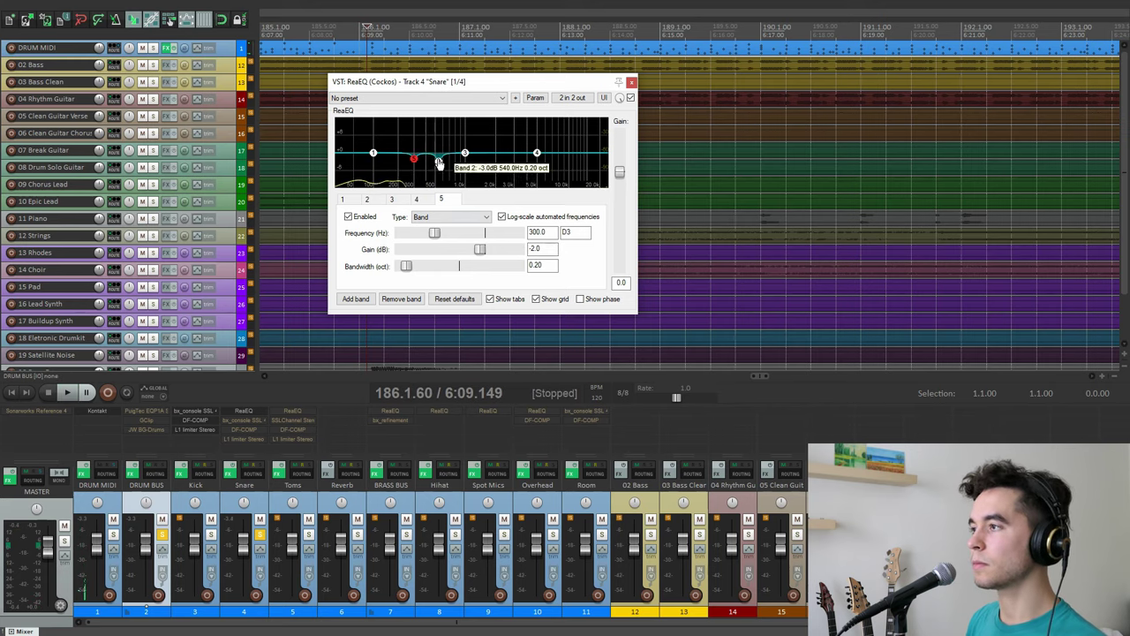
pyautogui.click(438, 162)
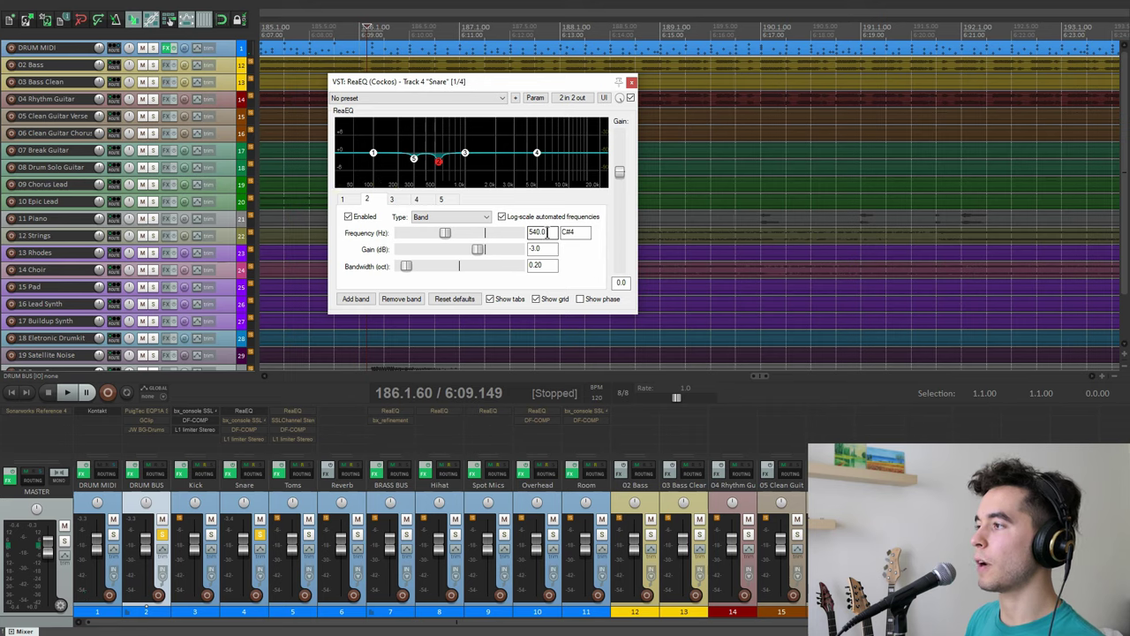
pyautogui.press('space')
pyautogui.press('space')
pyautogui.moveTo(475, 247); pyautogui.dragTo(530, 252)
pyautogui.press('space')
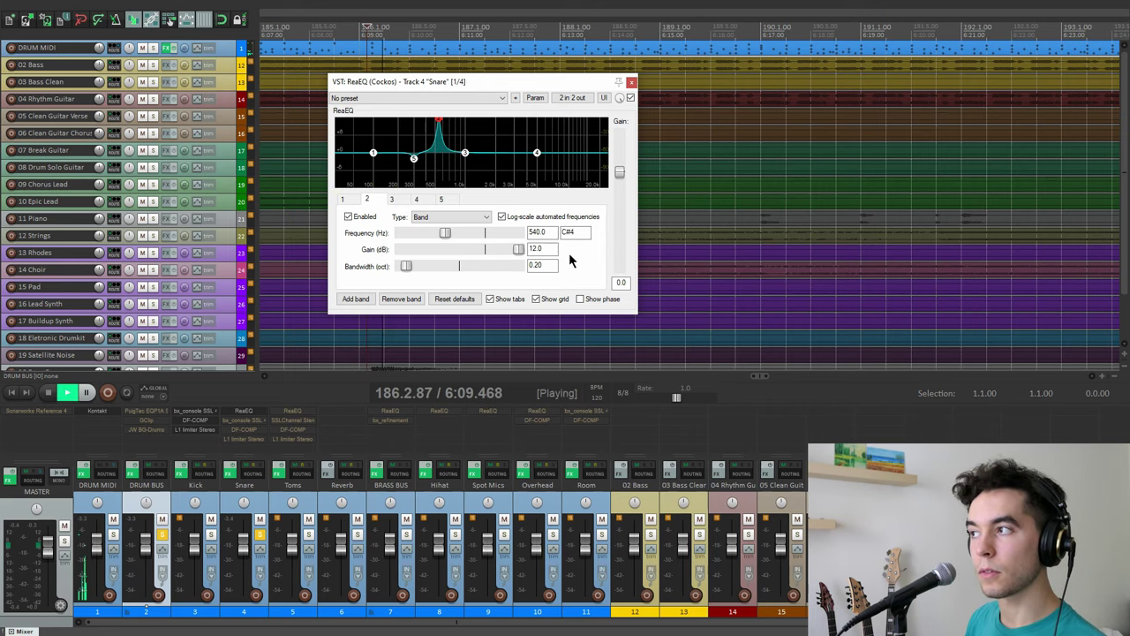
pyautogui.press('space')
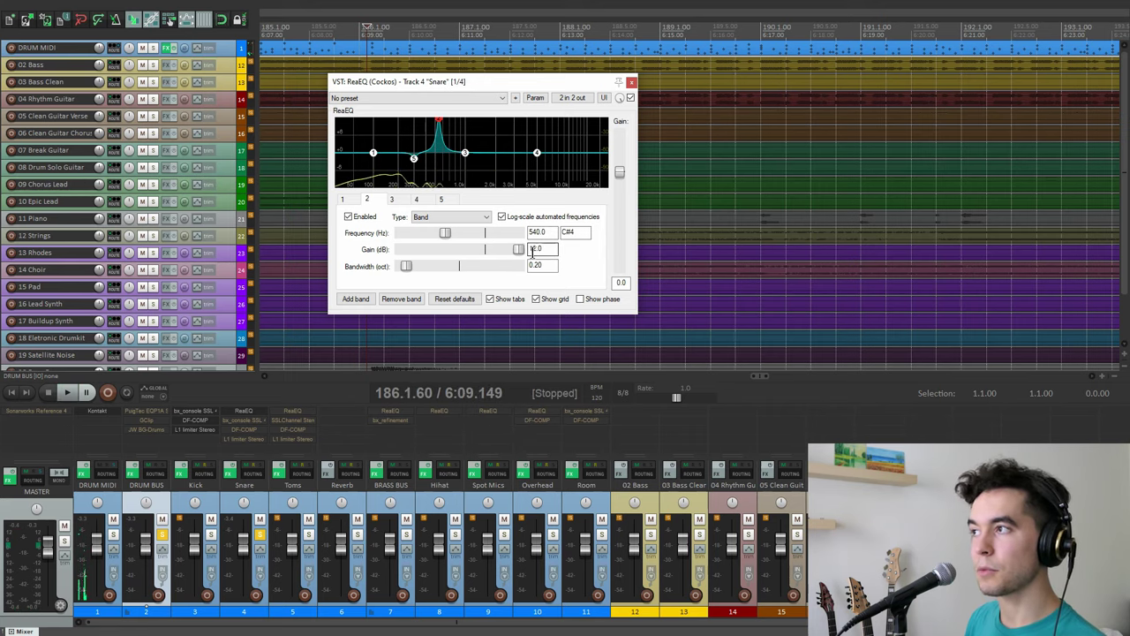
pyautogui.press('space')
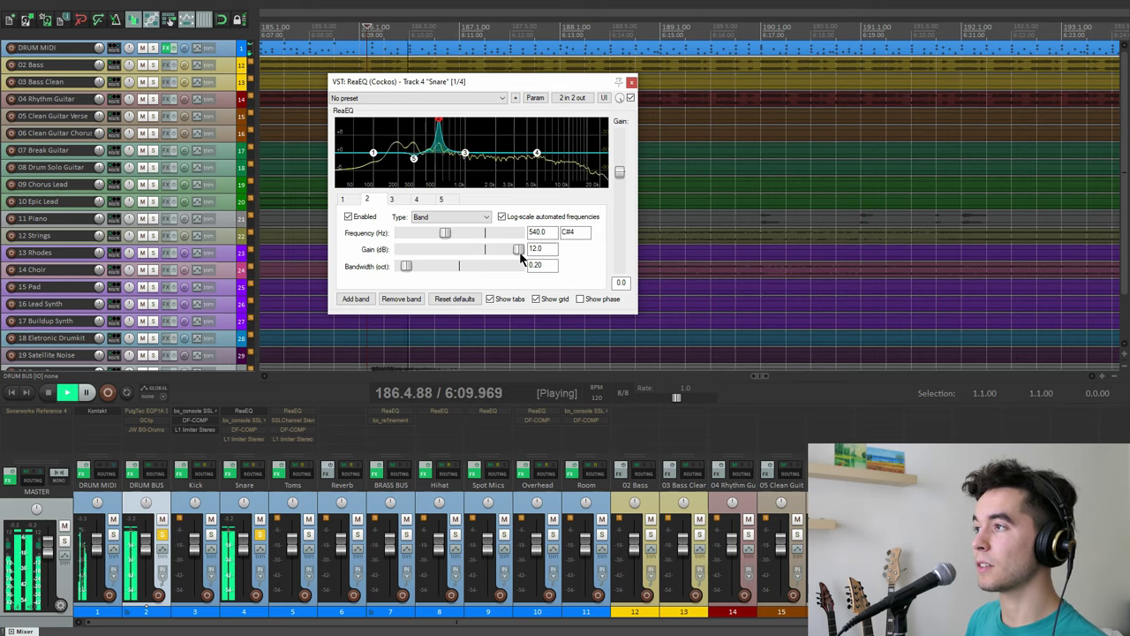
pyautogui.press('space')
pyautogui.hotkey('ctrl', 'z')
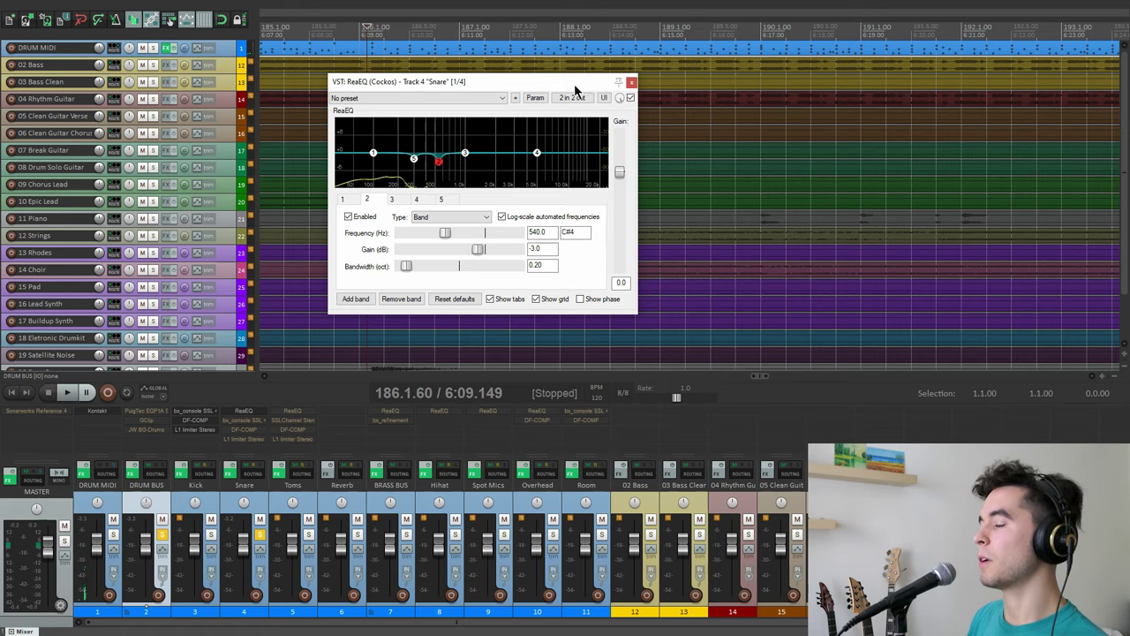
pyautogui.moveTo(527, 78); pyautogui.dragTo(516, 79)
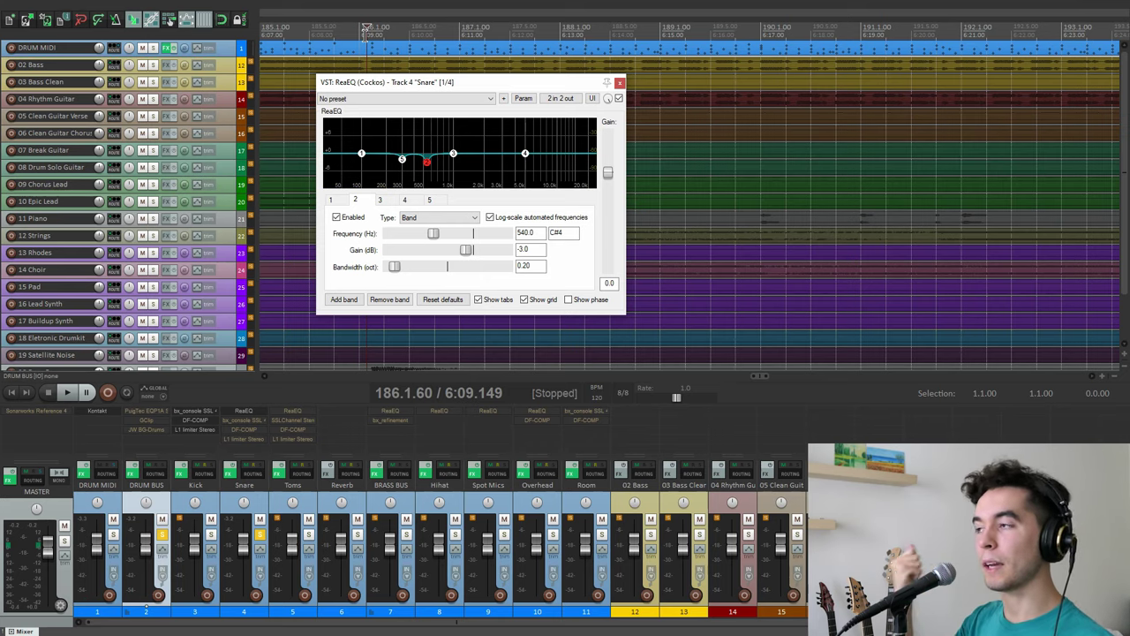
pyautogui.press('space')
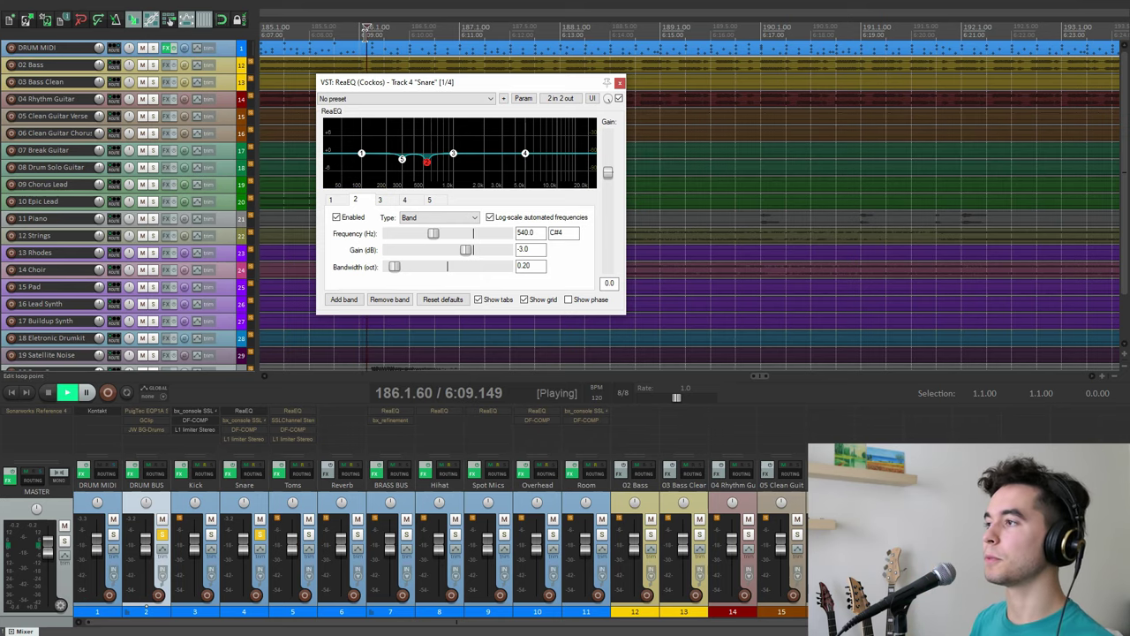
pyautogui.click(620, 84)
pyautogui.press('space')
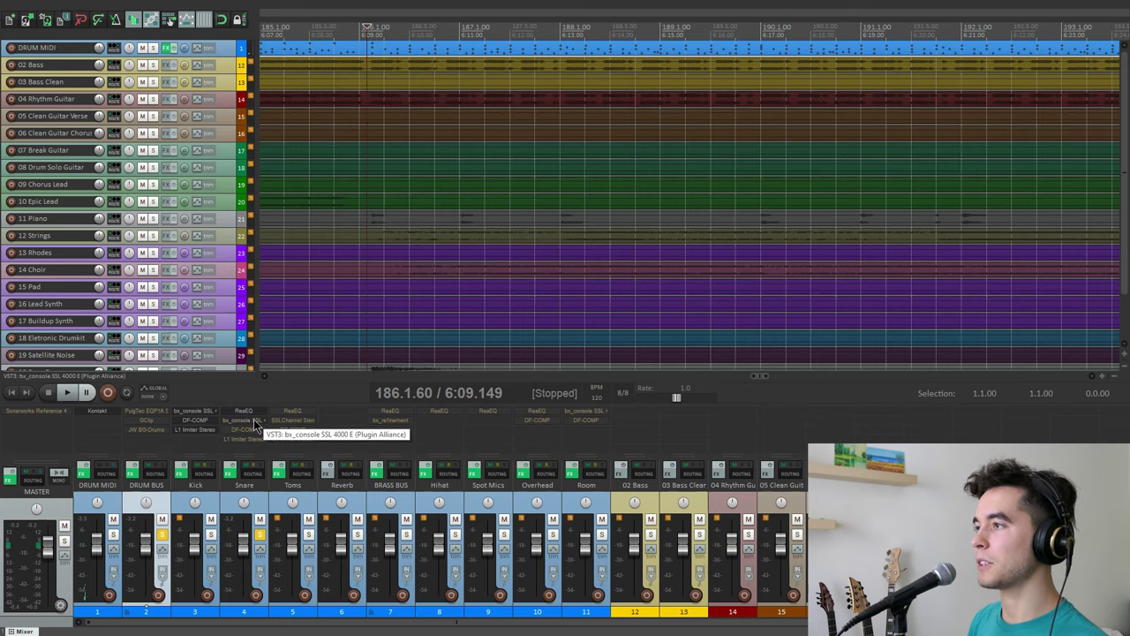
# Step: Open the Snare's SSL console strip and reduce its high-frequency boost while playing
pyautogui.click(254, 419)
pyautogui.moveTo(536, 59); pyautogui.dragTo(686, 44)
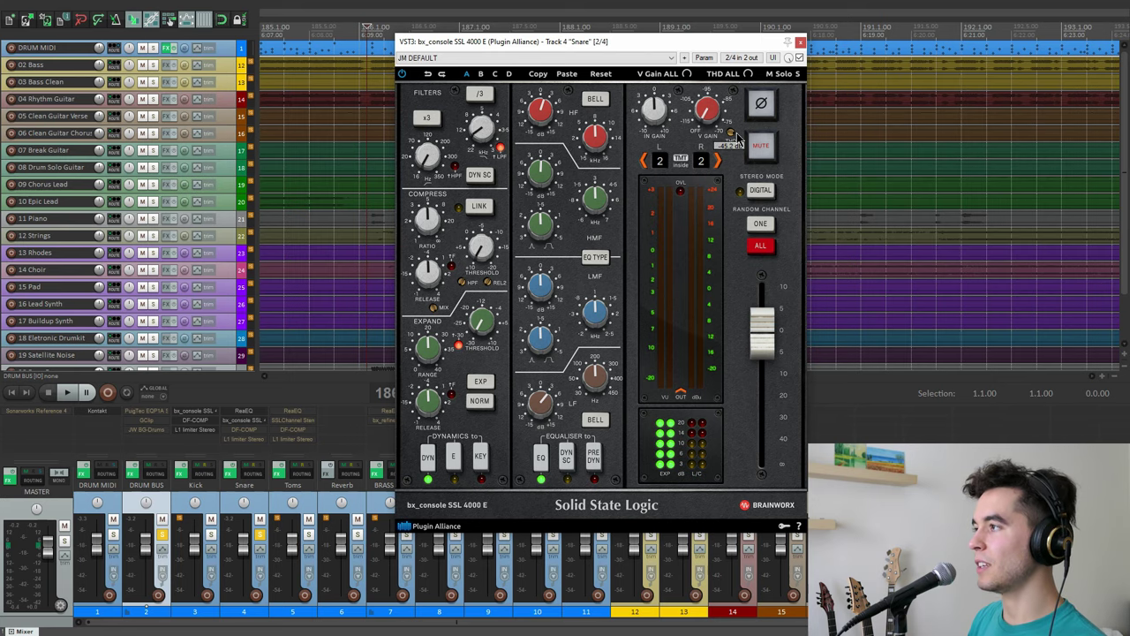
pyautogui.moveTo(658, 43); pyautogui.dragTo(654, 43)
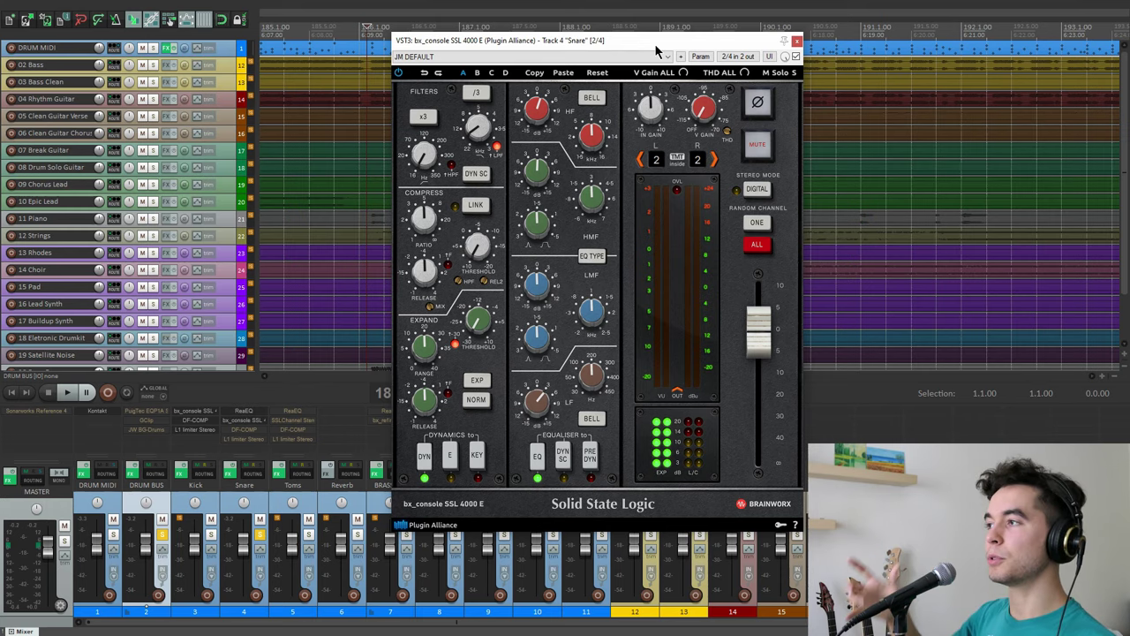
pyautogui.moveTo(654, 43); pyautogui.dragTo(647, 43)
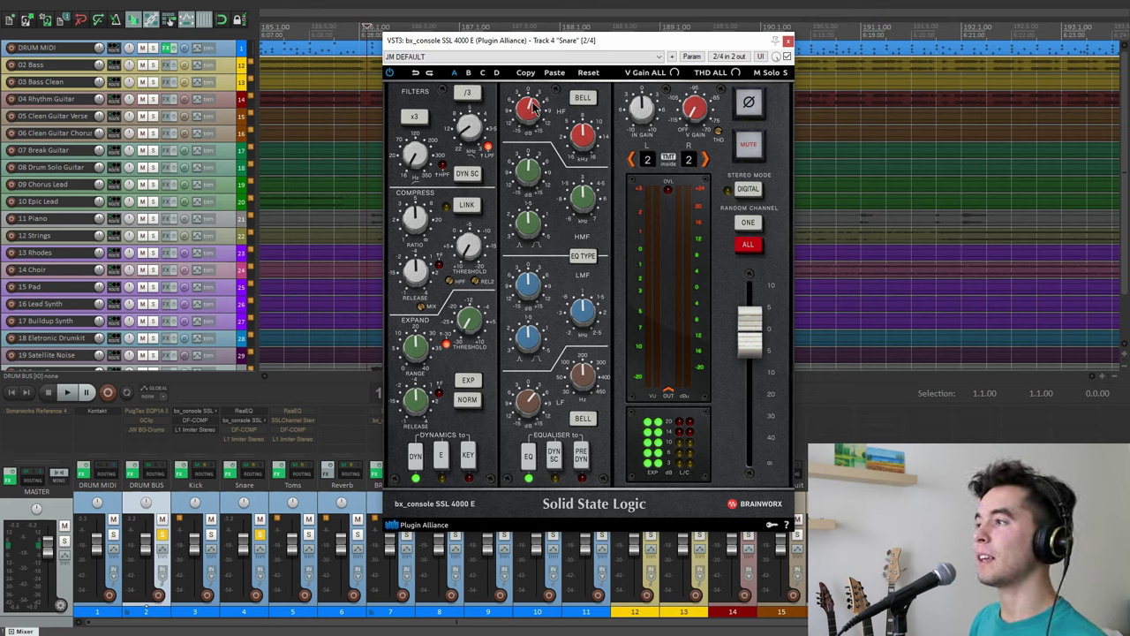
pyautogui.moveTo(537, 120)
pyautogui.press('space')
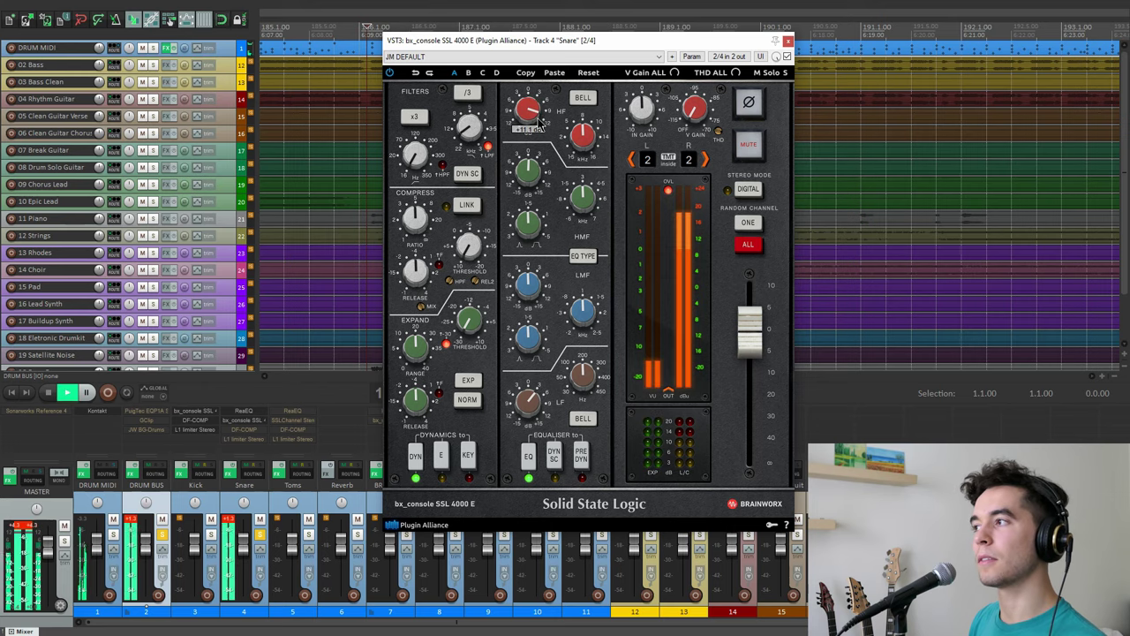
pyautogui.moveTo(539, 121); pyautogui.dragTo(545, 100)
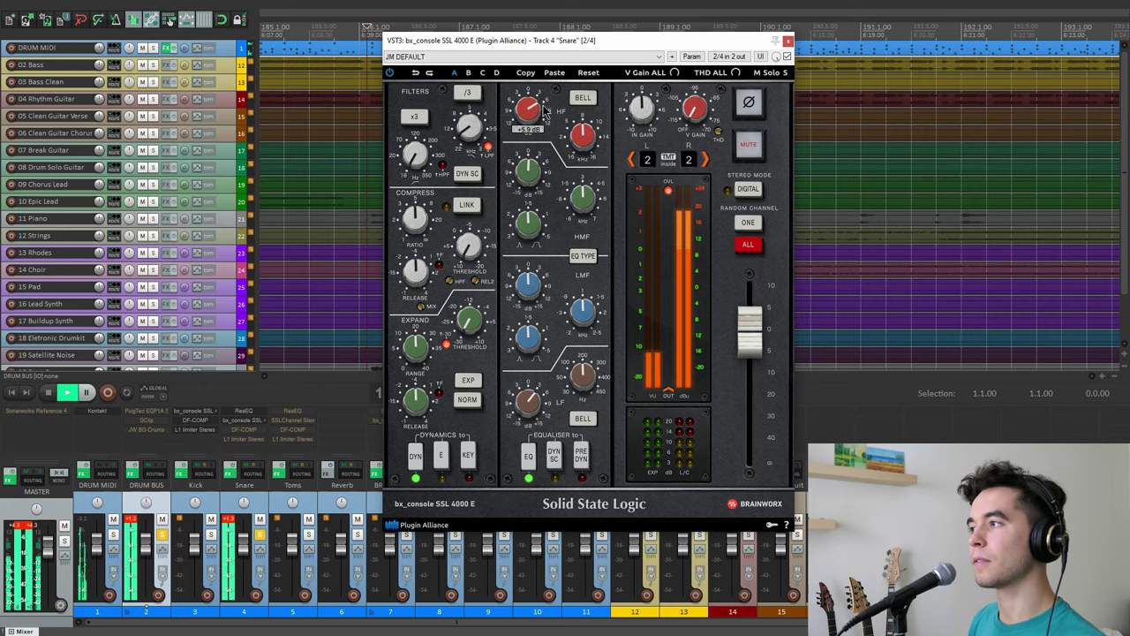
pyautogui.press('space')
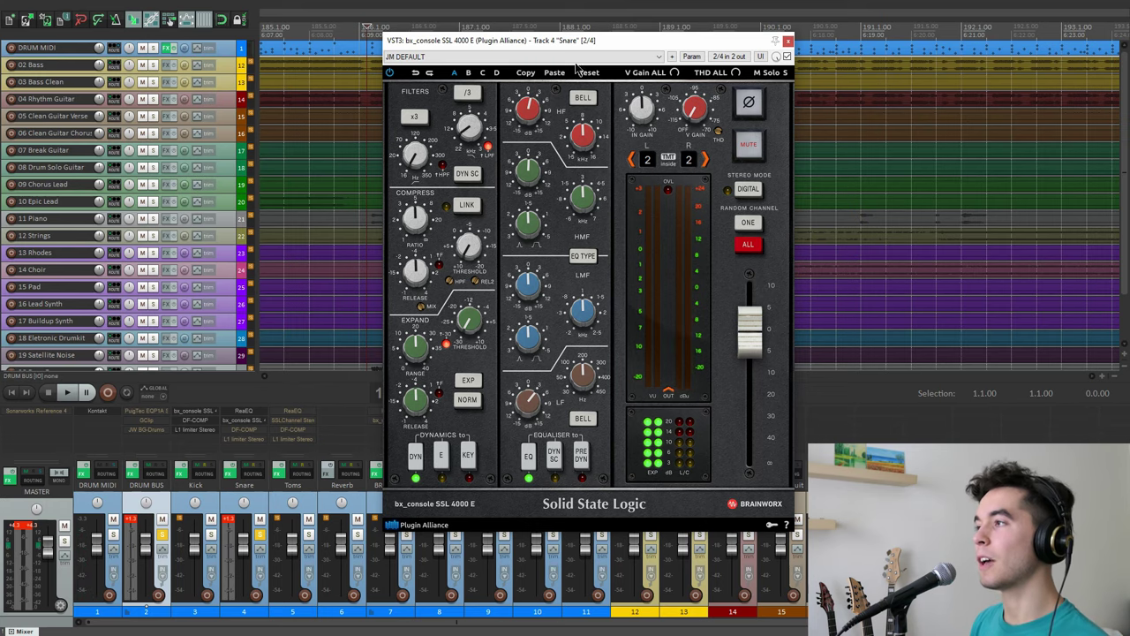
# Step: Clear the Snare, drum bus and master peak readings
pyautogui.moveTo(587, 44); pyautogui.dragTo(584, 48)
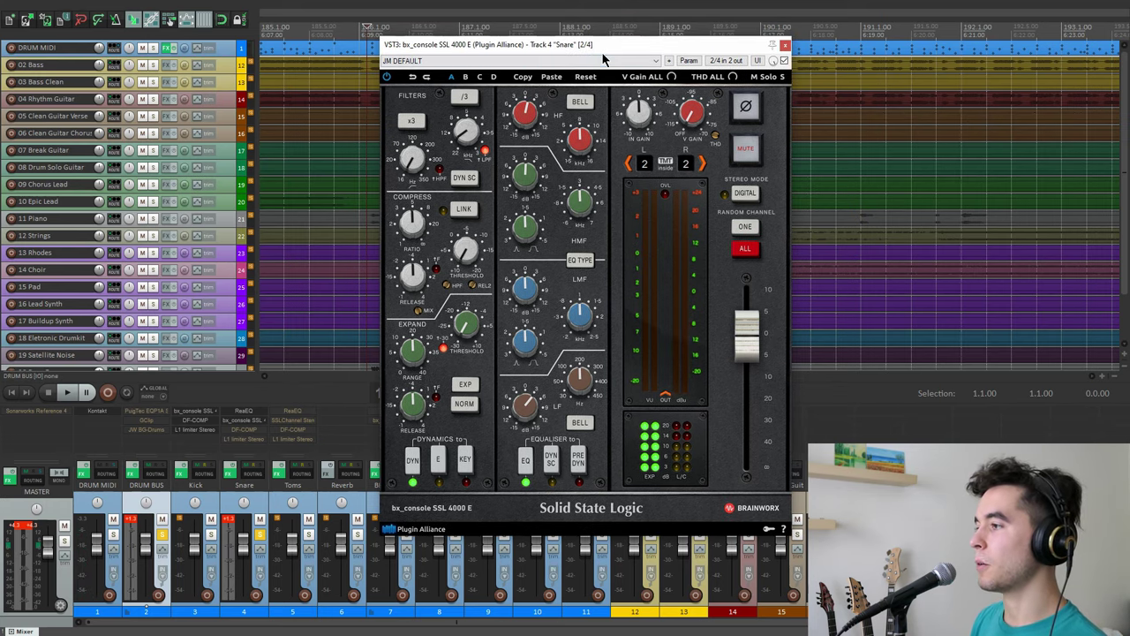
pyautogui.click(228, 520)
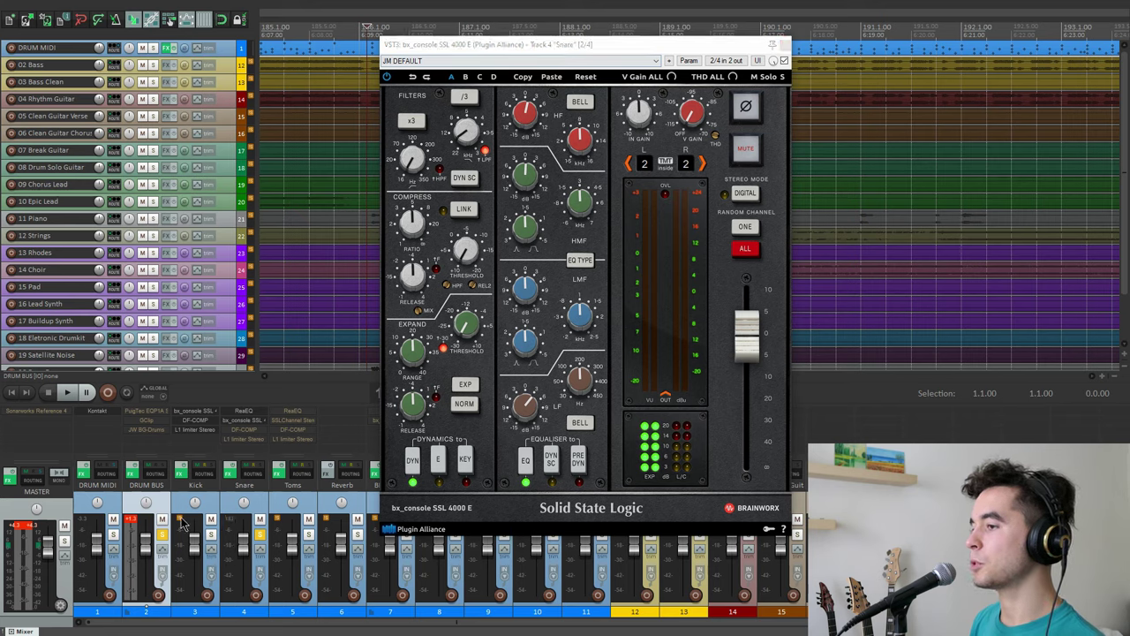
pyautogui.click(130, 522)
pyautogui.click(34, 528)
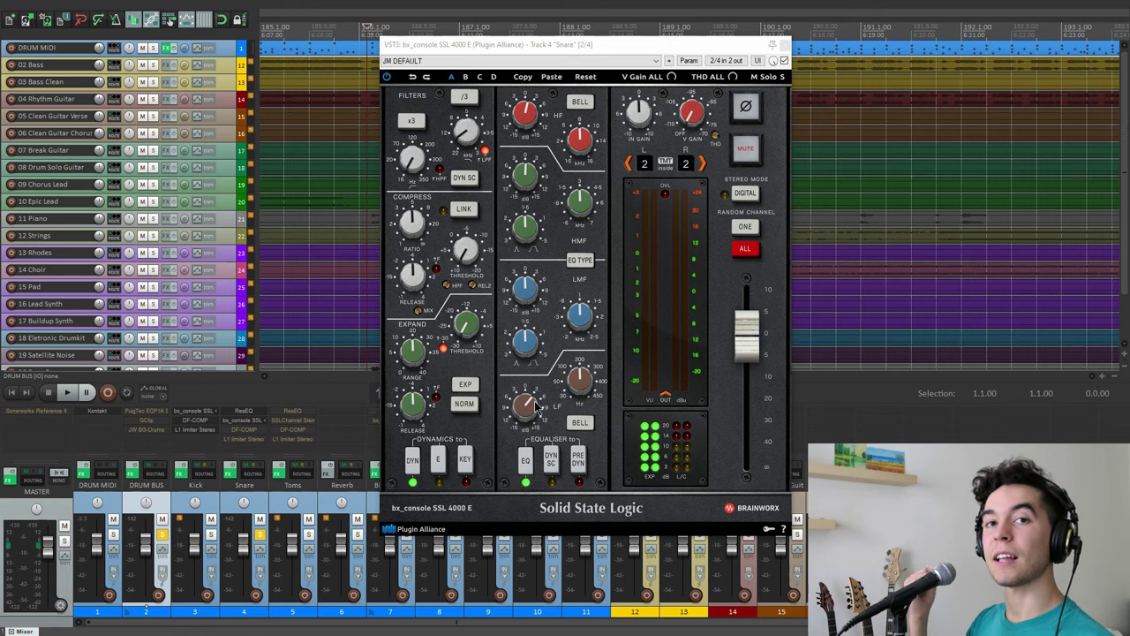
# Step: Lower the snare's low-frequency boost to about +3 dB while playing
pyautogui.press('space')
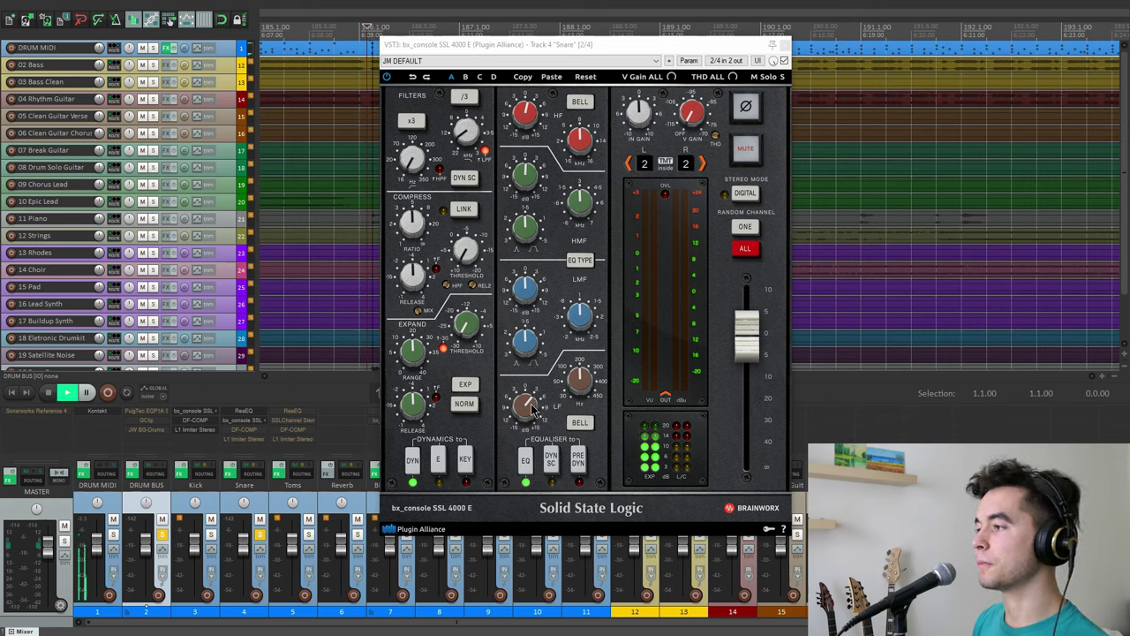
pyautogui.moveTo(536, 407)
pyautogui.moveTo(536, 407); pyautogui.dragTo(532, 422)
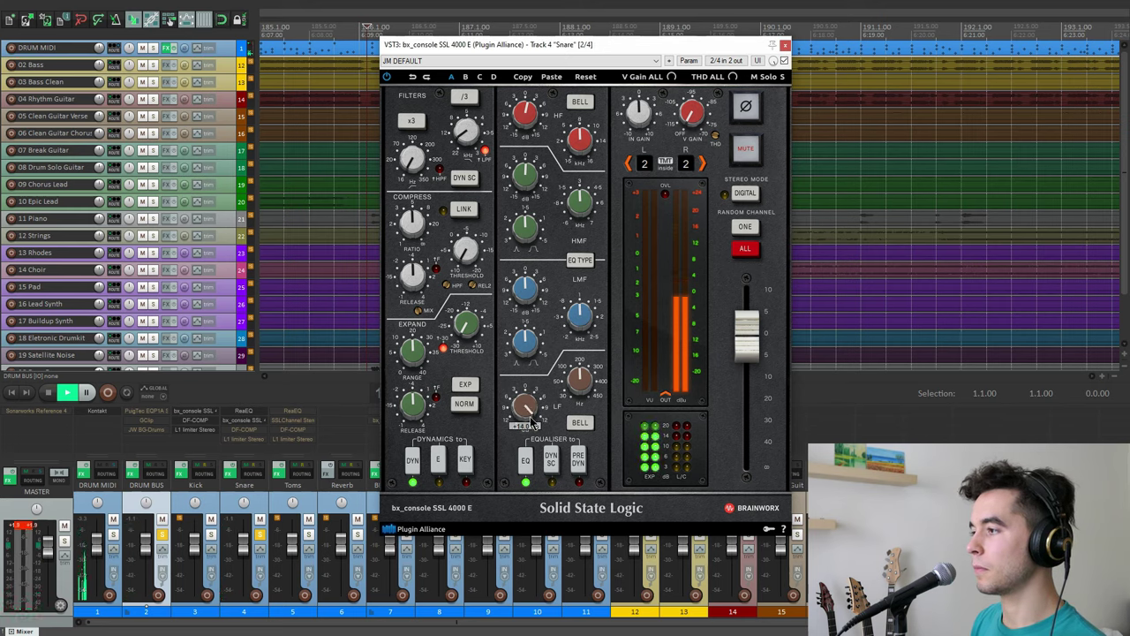
pyautogui.press('space')
pyautogui.moveTo(535, 408)
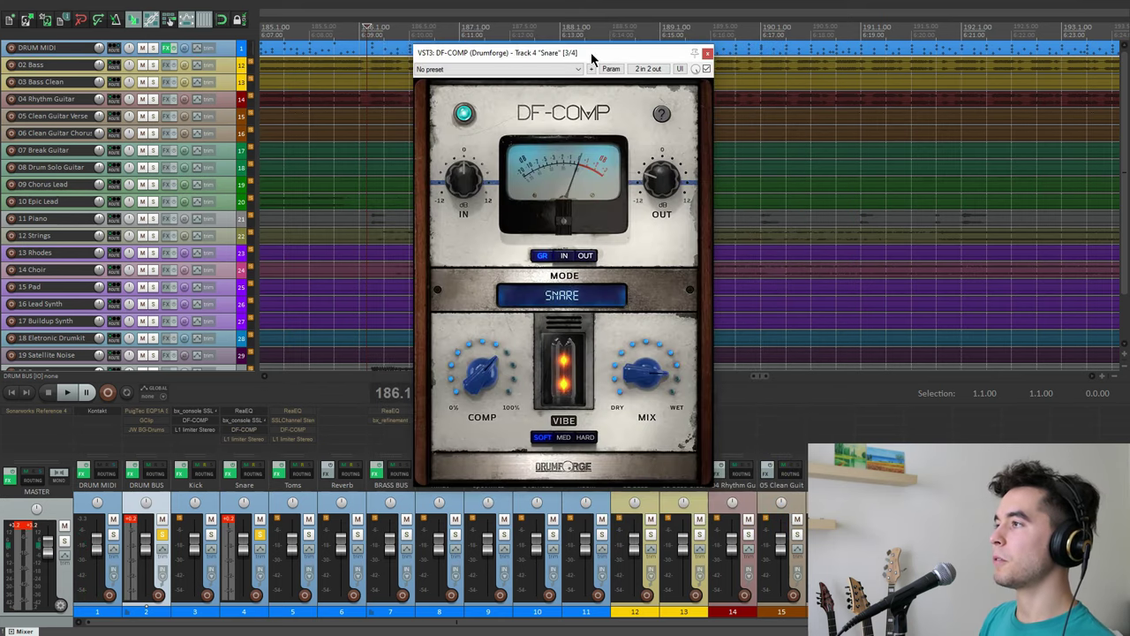
pyautogui.moveTo(591, 57); pyautogui.dragTo(618, 71)
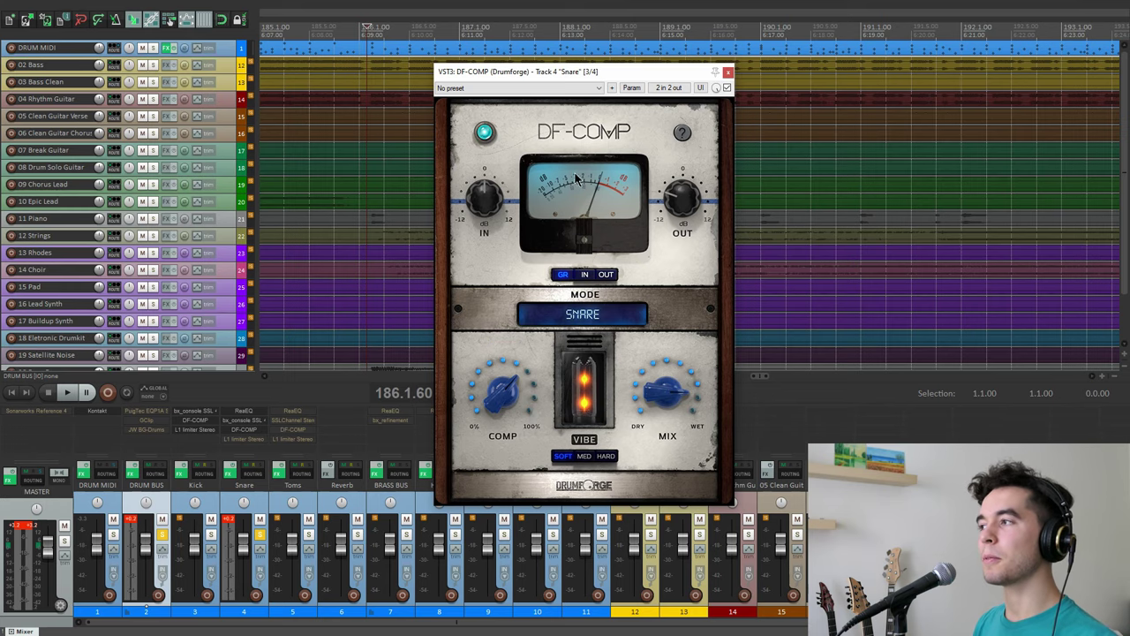
# Step: A/B the snare's DF-COMP with bypass during playback, leave it on, and close it
pyautogui.moveTo(587, 74); pyautogui.dragTo(582, 75)
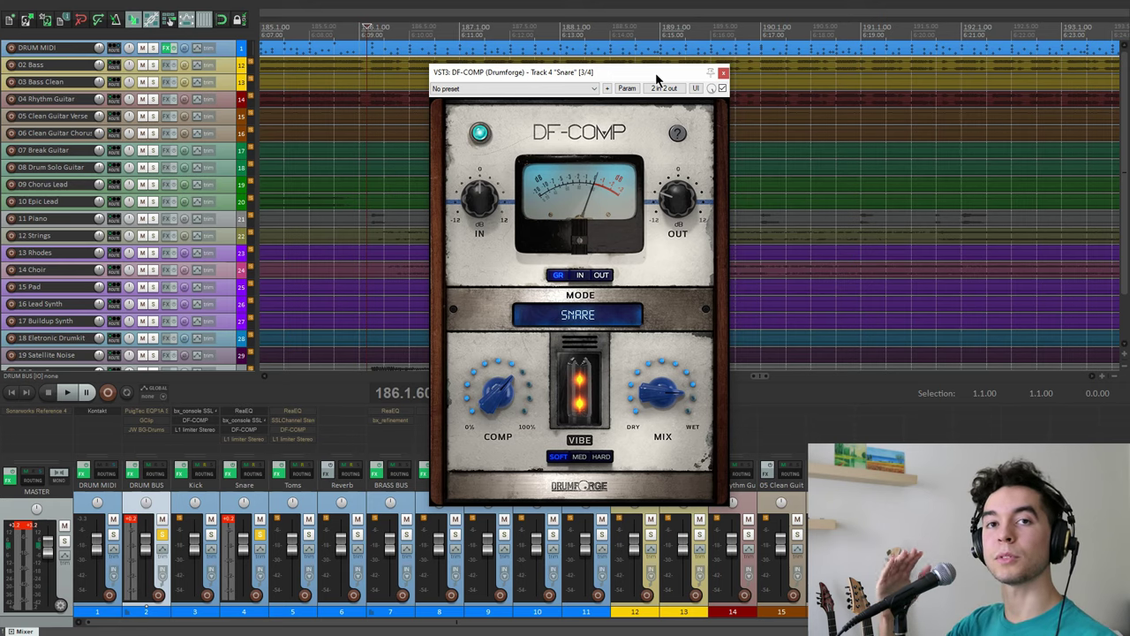
pyautogui.press('space')
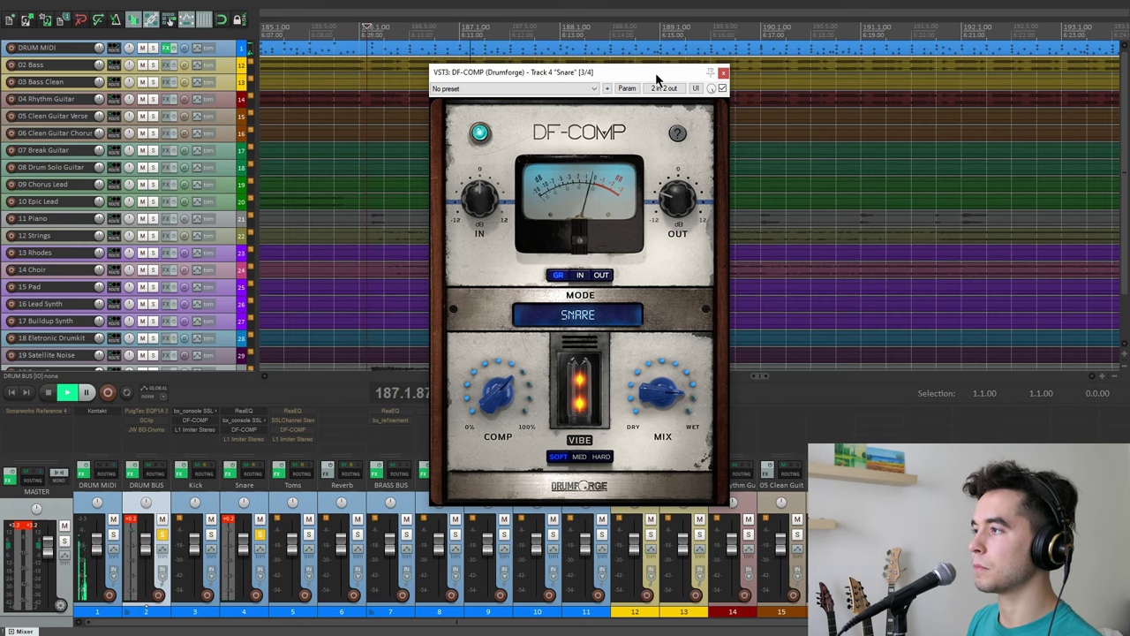
pyautogui.click(722, 89)
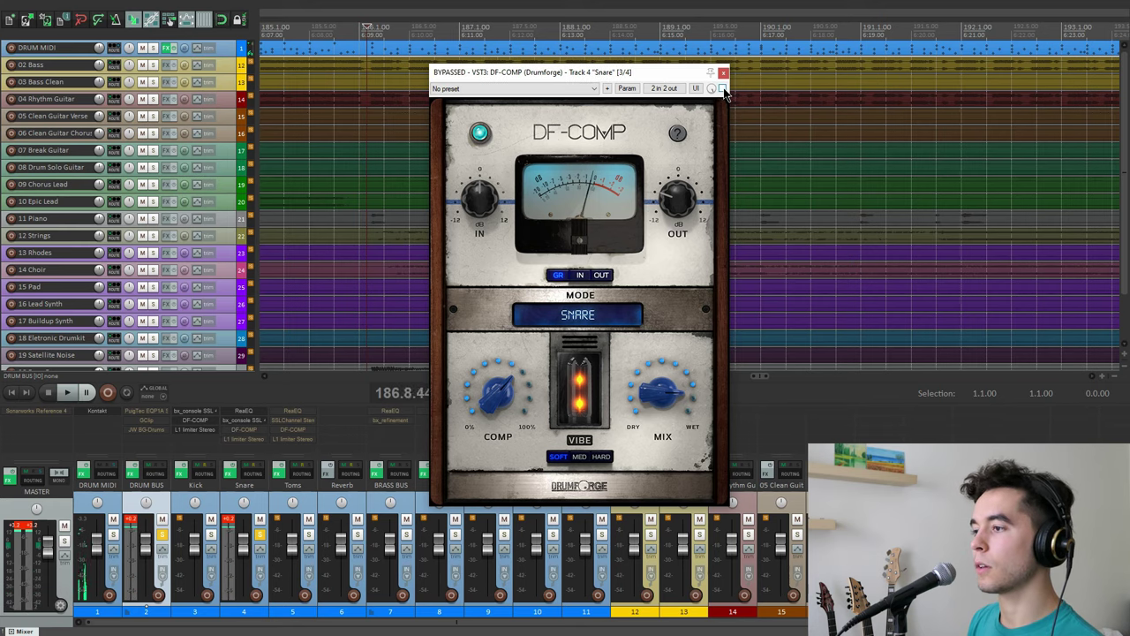
pyautogui.click(722, 89)
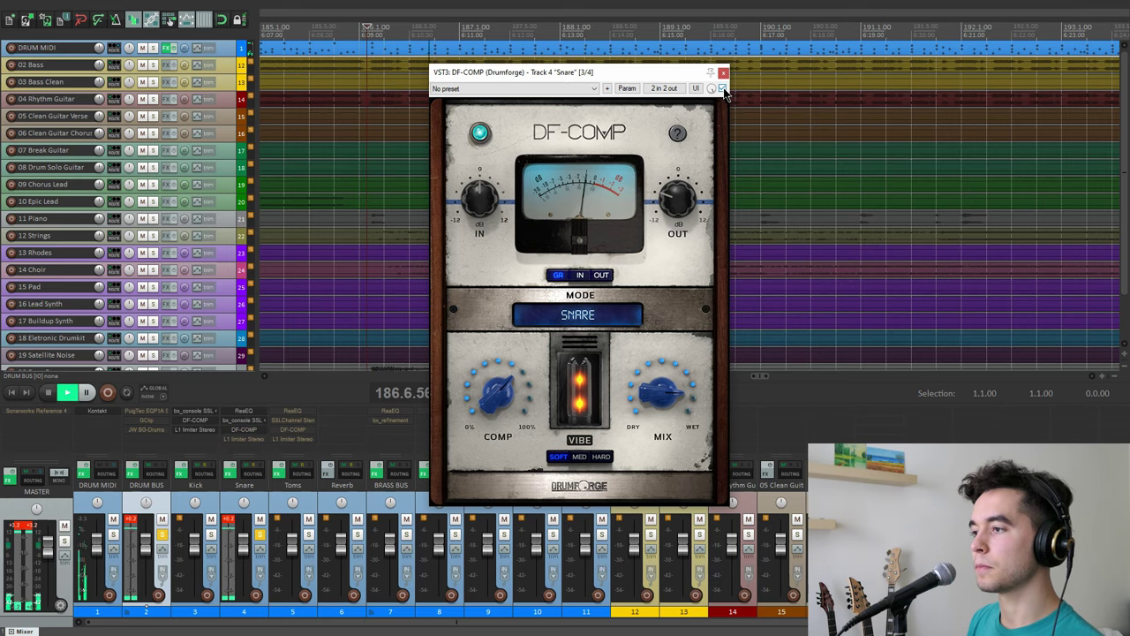
pyautogui.press('space')
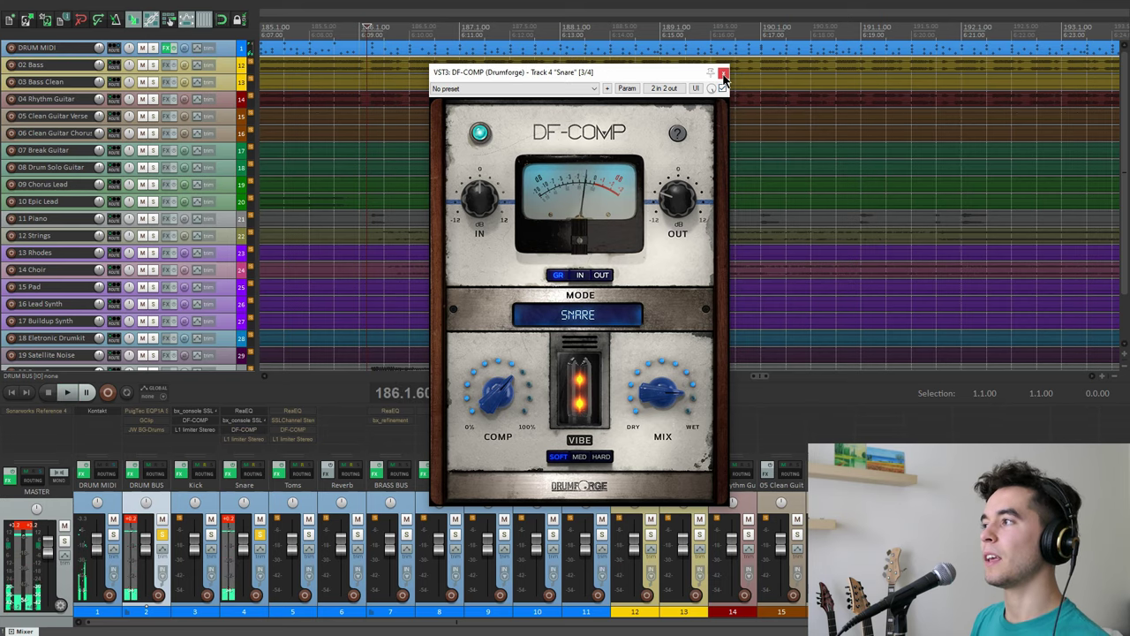
pyautogui.click(724, 73)
# Step: Reset Snare and Drum Bus peaks, audition the Snare's L1 Limiter, and open the Toms FX chain
pyautogui.click(231, 517)
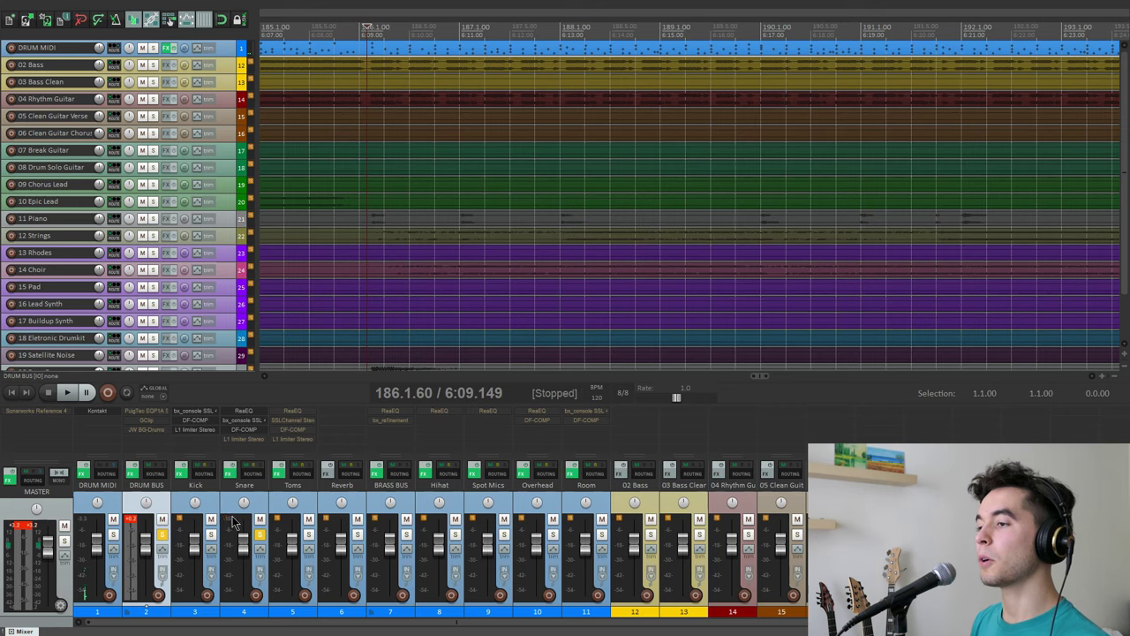
pyautogui.click(130, 520)
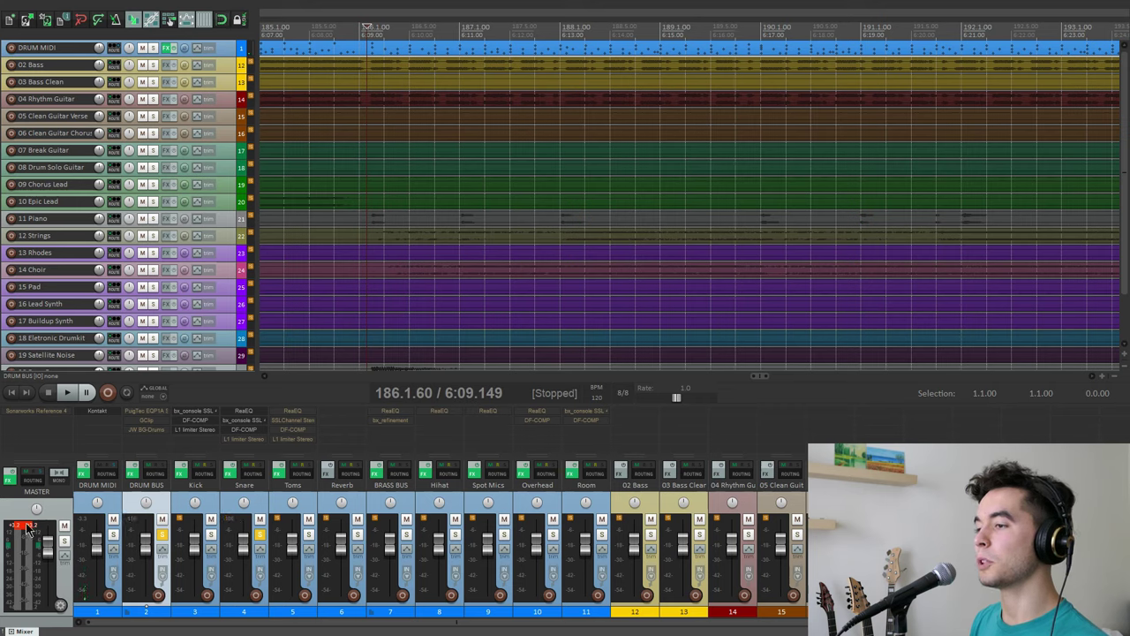
pyautogui.click(247, 439)
pyautogui.moveTo(166, 69); pyautogui.dragTo(555, 97)
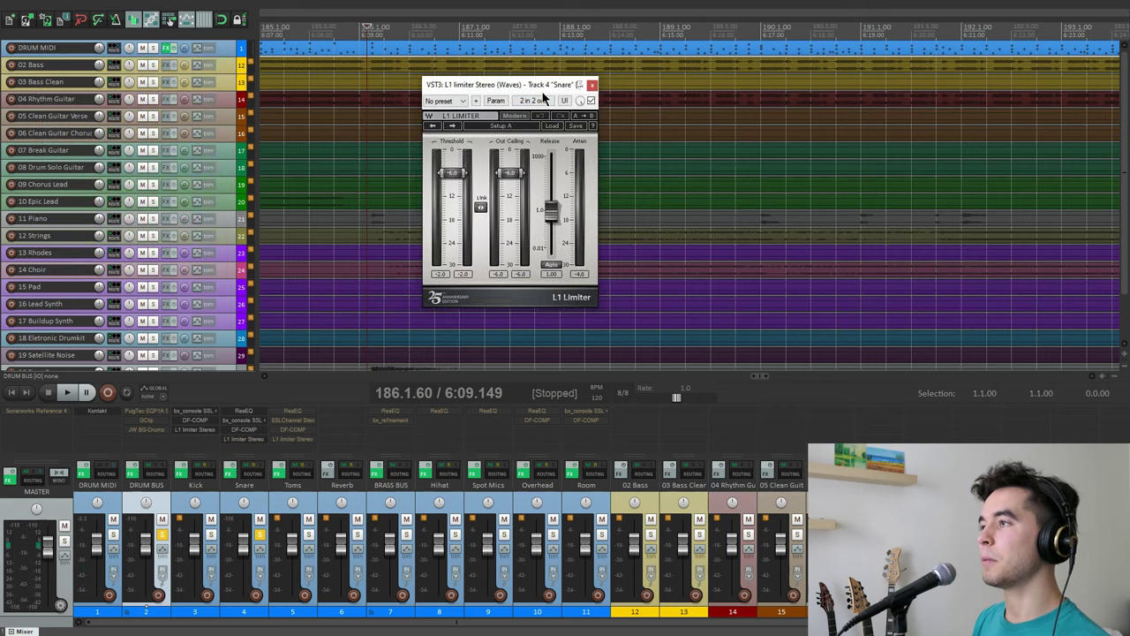
pyautogui.press('space')
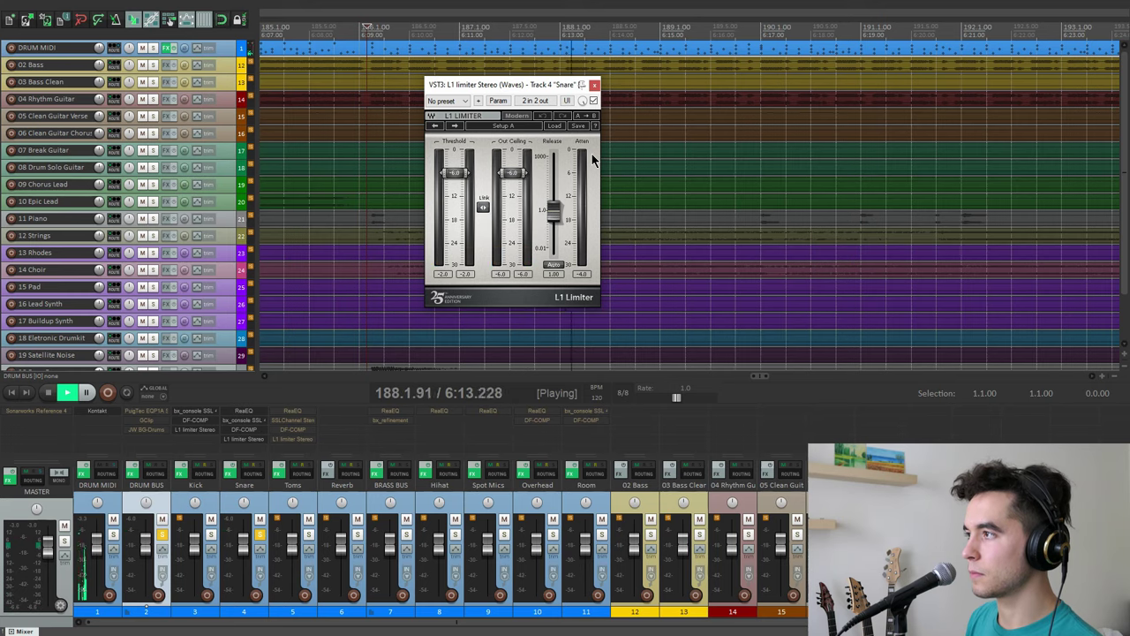
pyautogui.press('space')
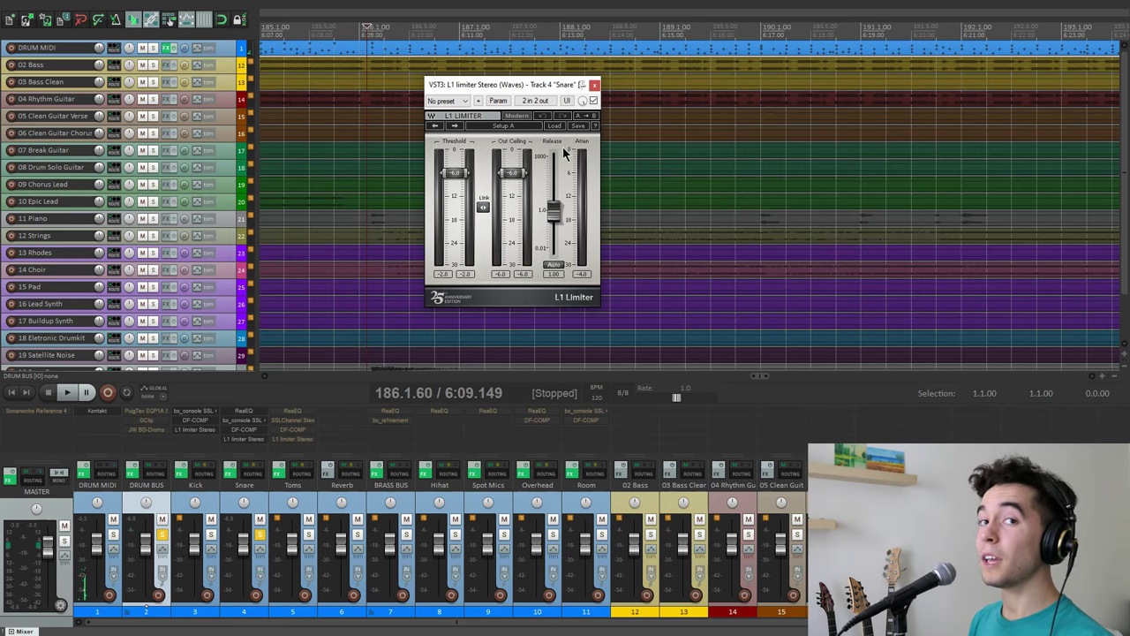
pyautogui.click(595, 86)
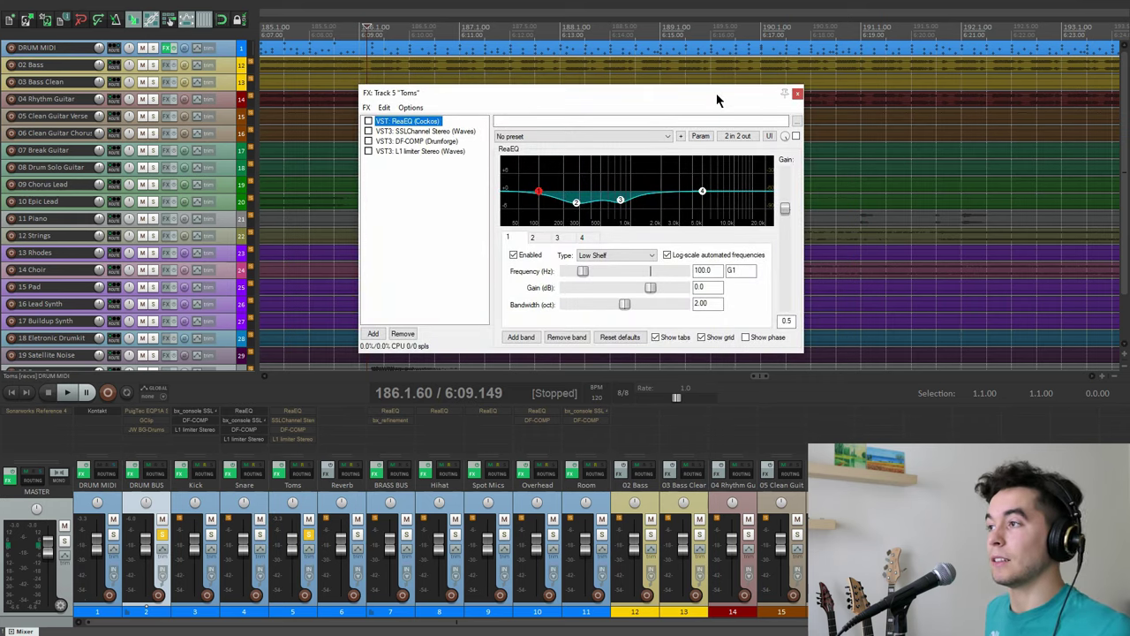
# Step: Set the play position near bar 268 and listen to the toms
pyautogui.scroll(-5, 896, 14)
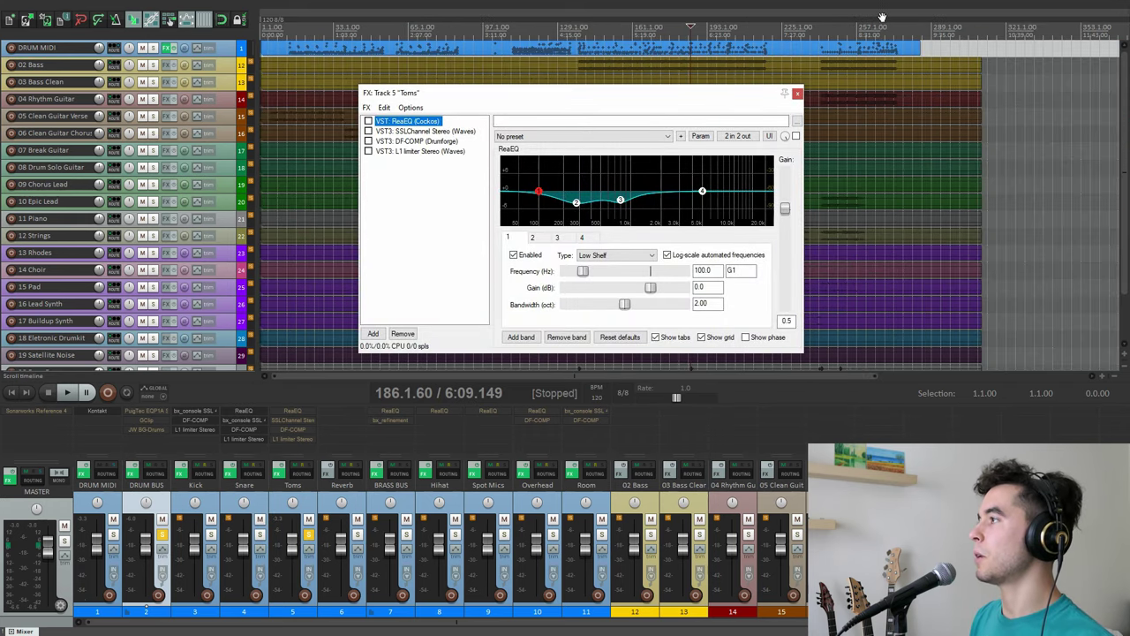
pyautogui.click(882, 17)
pyautogui.scroll(5, 847, 18)
pyautogui.press('space')
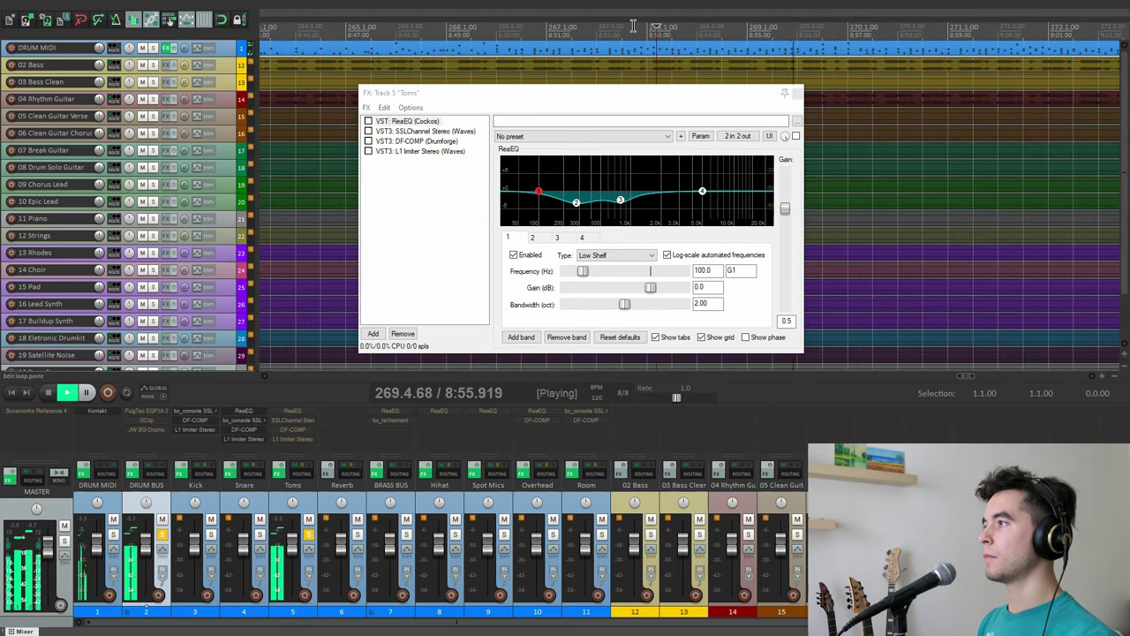
pyautogui.press('space')
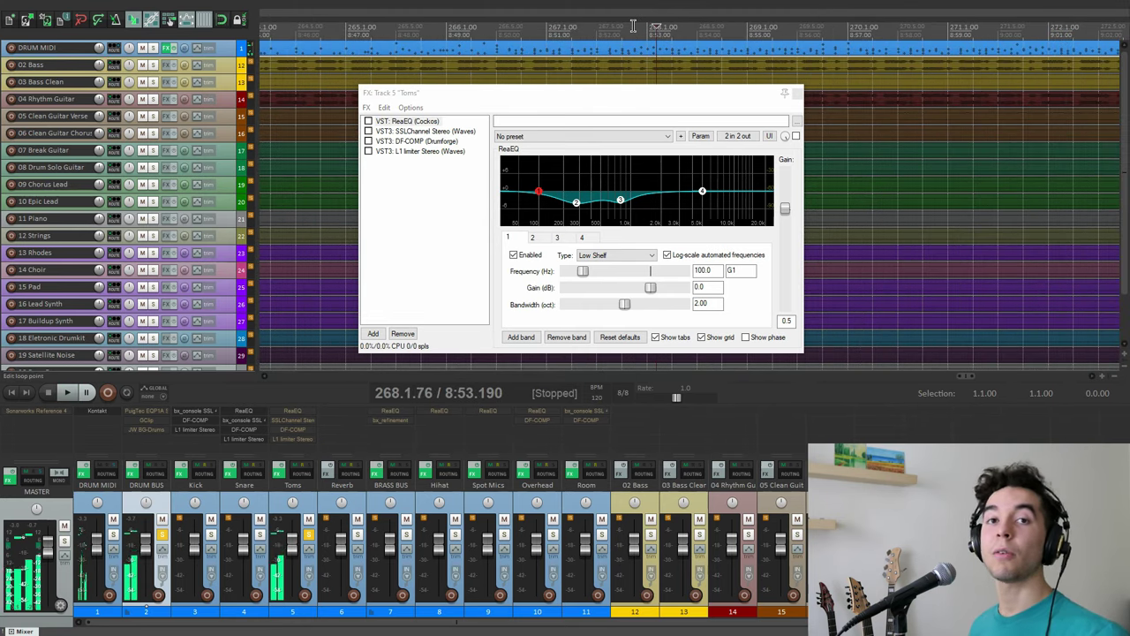
# Step: Enable the Toms ReaEQ and deepen its 800 Hz band 3 cut while playing
pyautogui.click(370, 121)
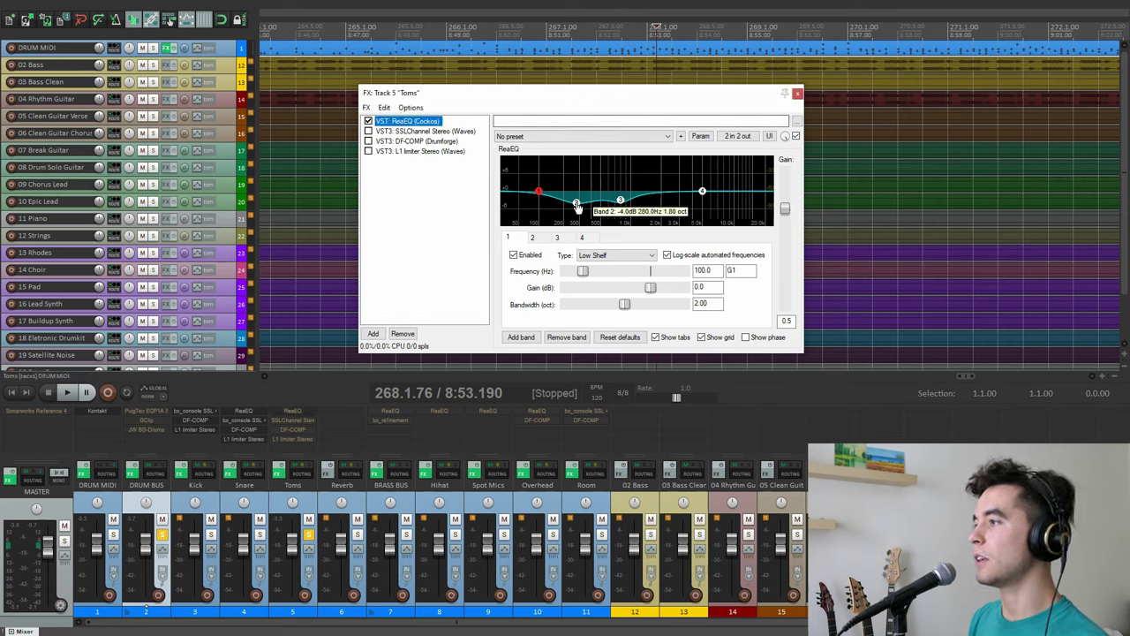
pyautogui.click(534, 238)
pyautogui.press('space')
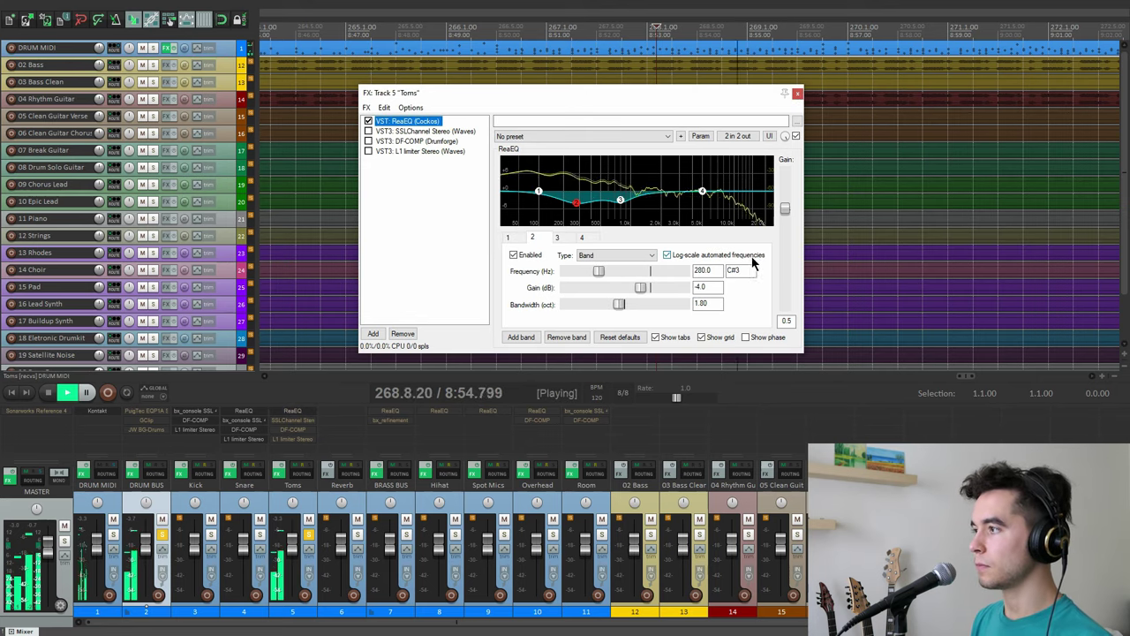
pyautogui.press('space')
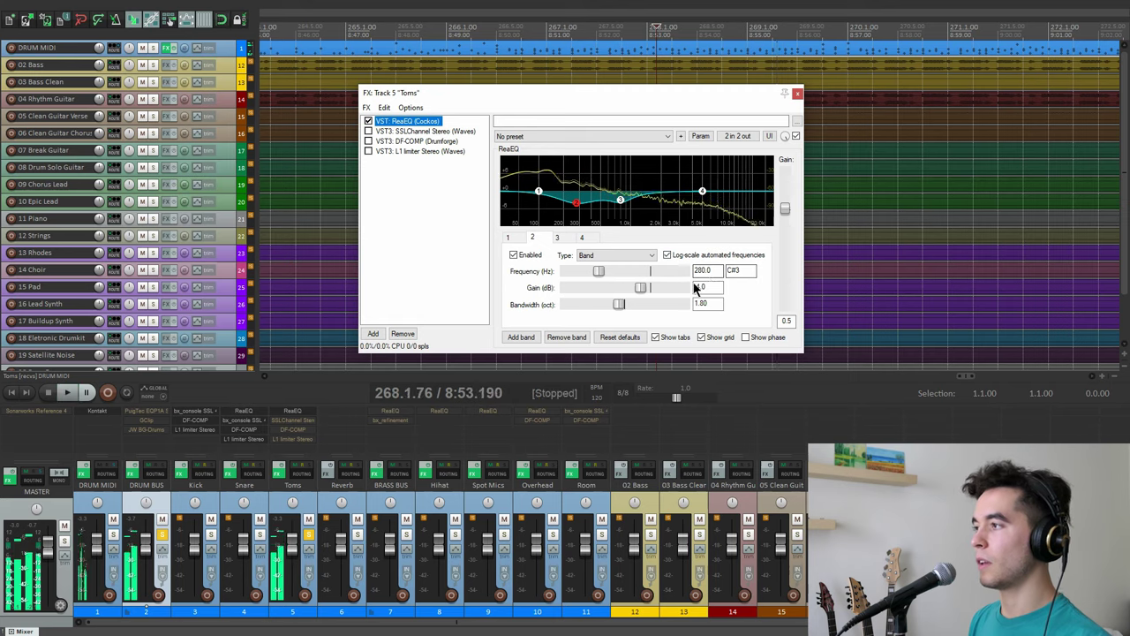
pyautogui.click(621, 201)
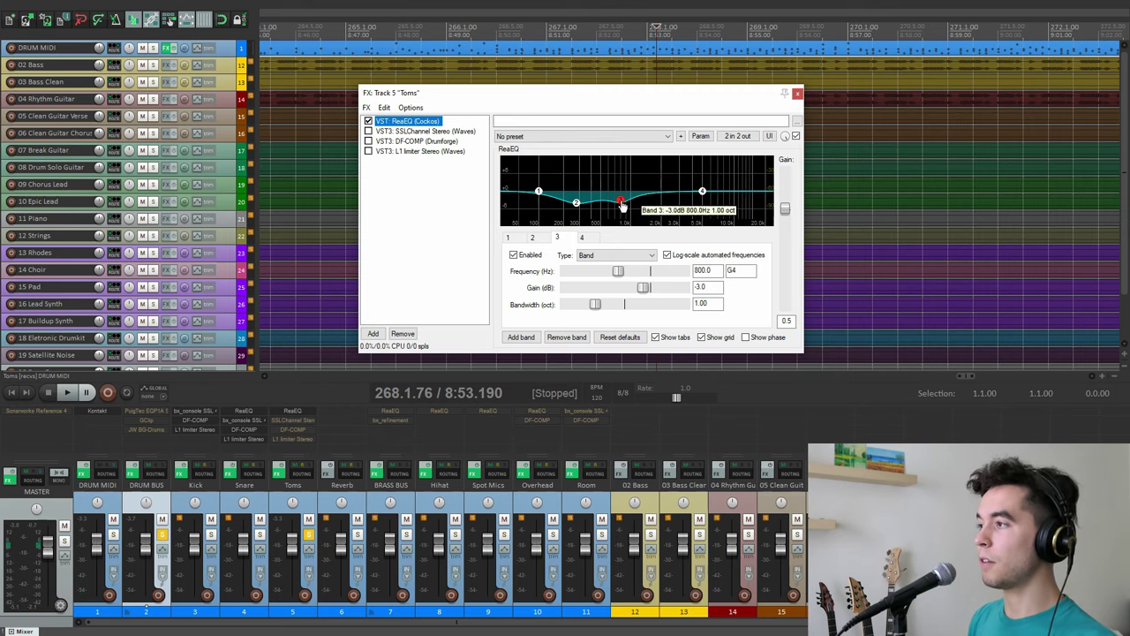
pyautogui.press('space')
pyautogui.moveTo(644, 287)
pyautogui.mouseDown()
pyautogui.moveTo(617, 285)
pyautogui.moveTo(642, 290)
pyautogui.mouseUp()
pyautogui.press('space')
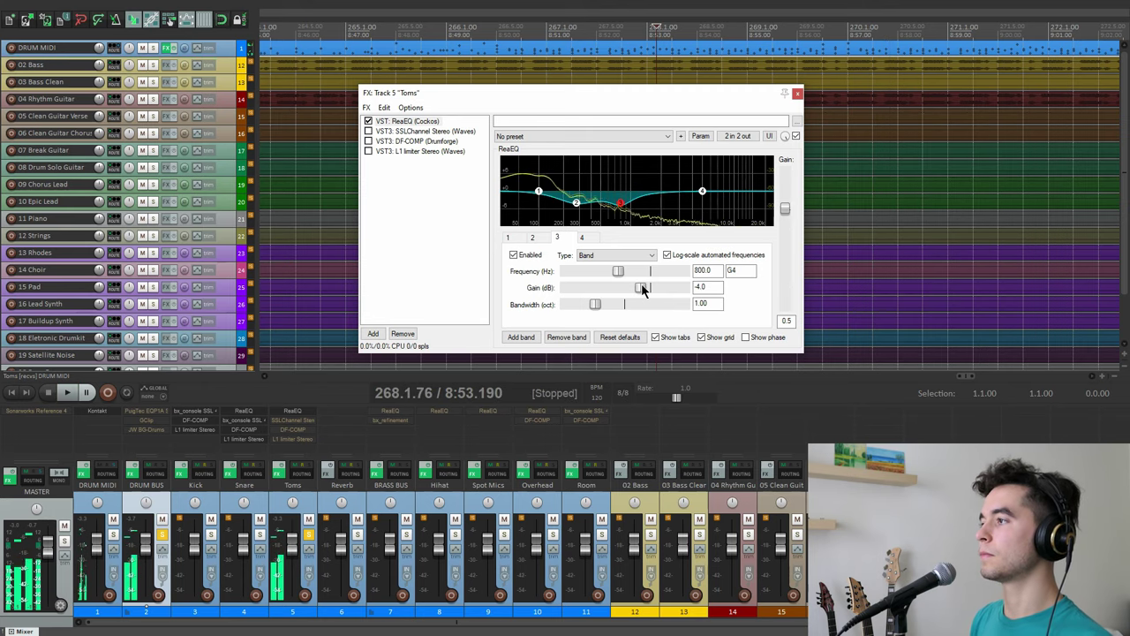
# Step: Switch on the SSLChannel strip in the Toms FX chain after glancing at Snare's bx_console
pyautogui.click(433, 132)
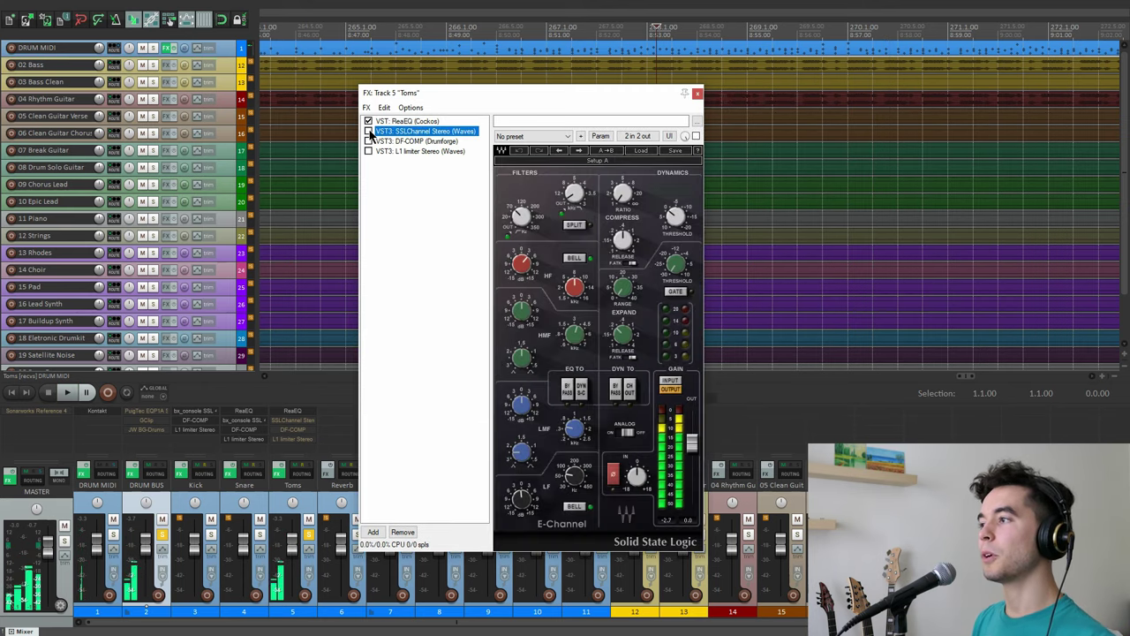
pyautogui.click(369, 131)
pyautogui.moveTo(526, 93); pyautogui.dragTo(564, 76)
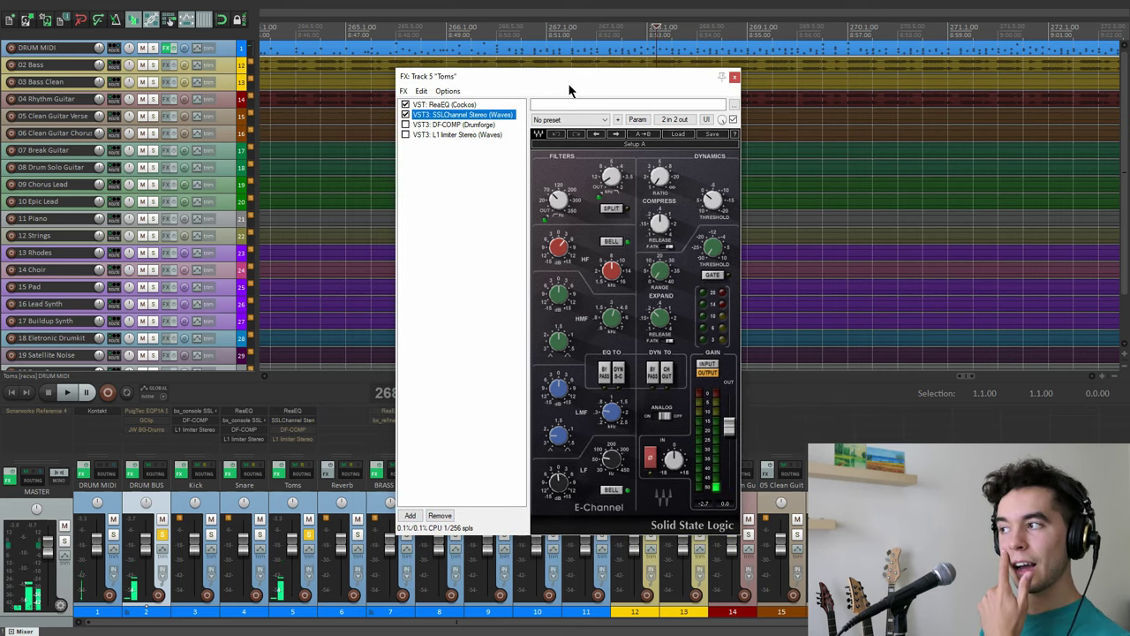
pyautogui.moveTo(651, 73); pyautogui.dragTo(904, 79)
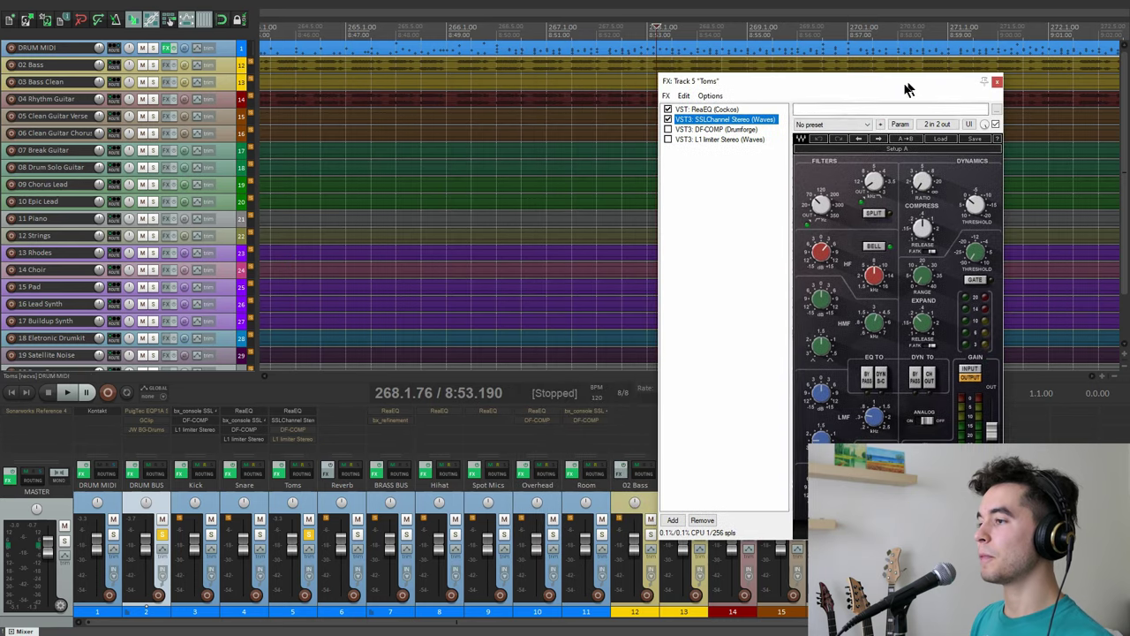
pyautogui.click(244, 411)
pyautogui.moveTo(596, 47); pyautogui.dragTo(423, 62)
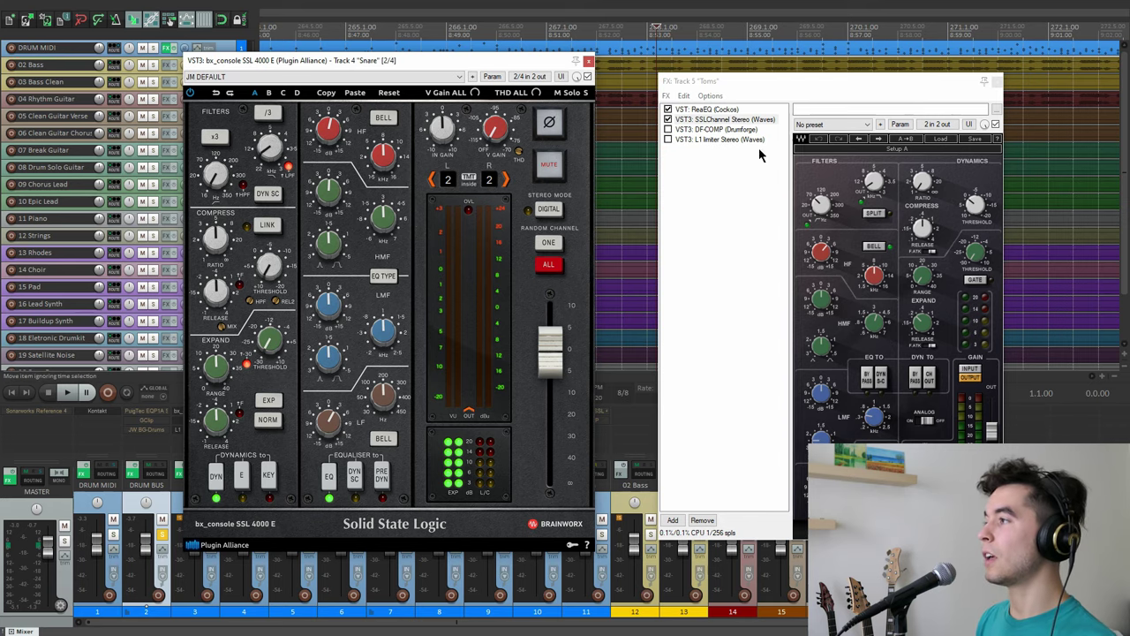
pyautogui.moveTo(795, 81); pyautogui.dragTo(791, 83)
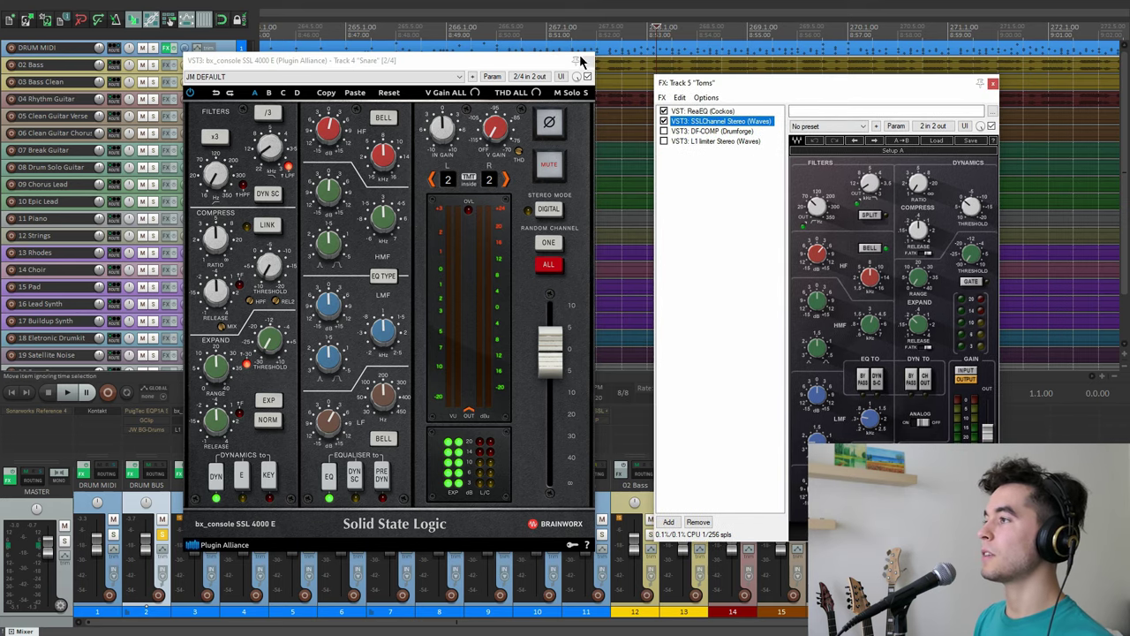
pyautogui.click(589, 62)
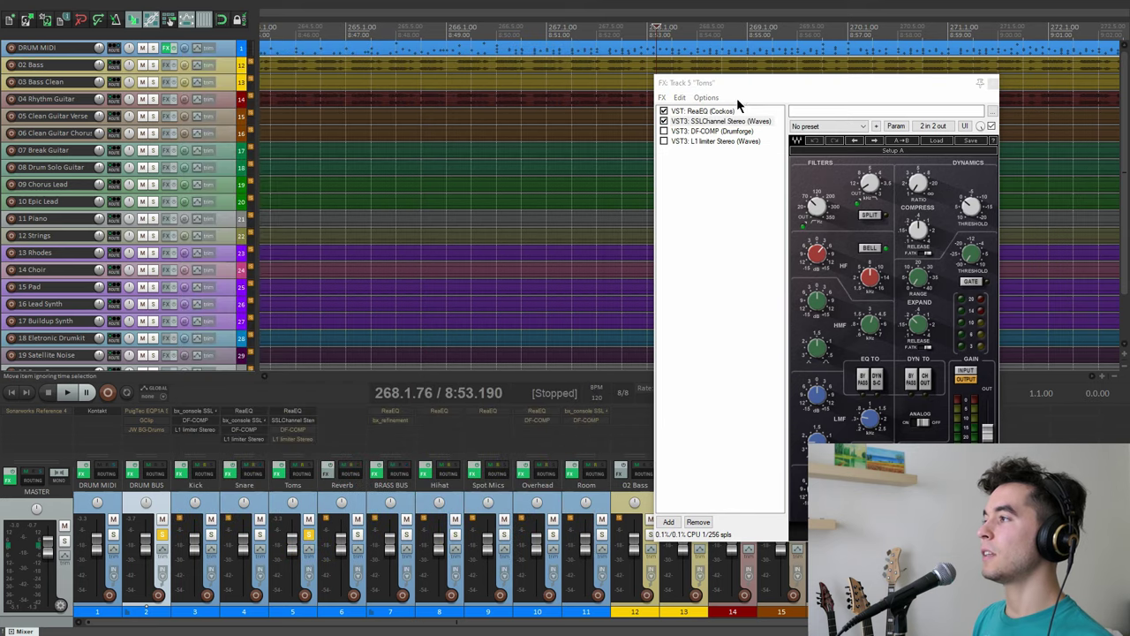
pyautogui.moveTo(801, 85); pyautogui.dragTo(620, 71)
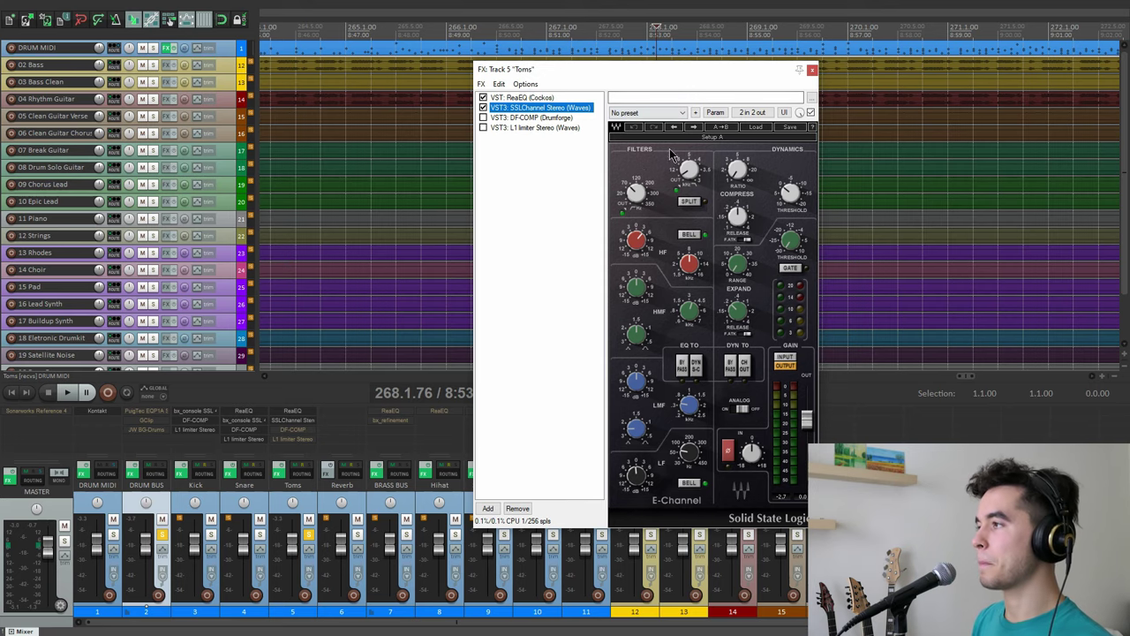
# Step: Check the strip's high-pass filter and adjust its high-frequency gain on the toms during playback
pyautogui.click(634, 193)
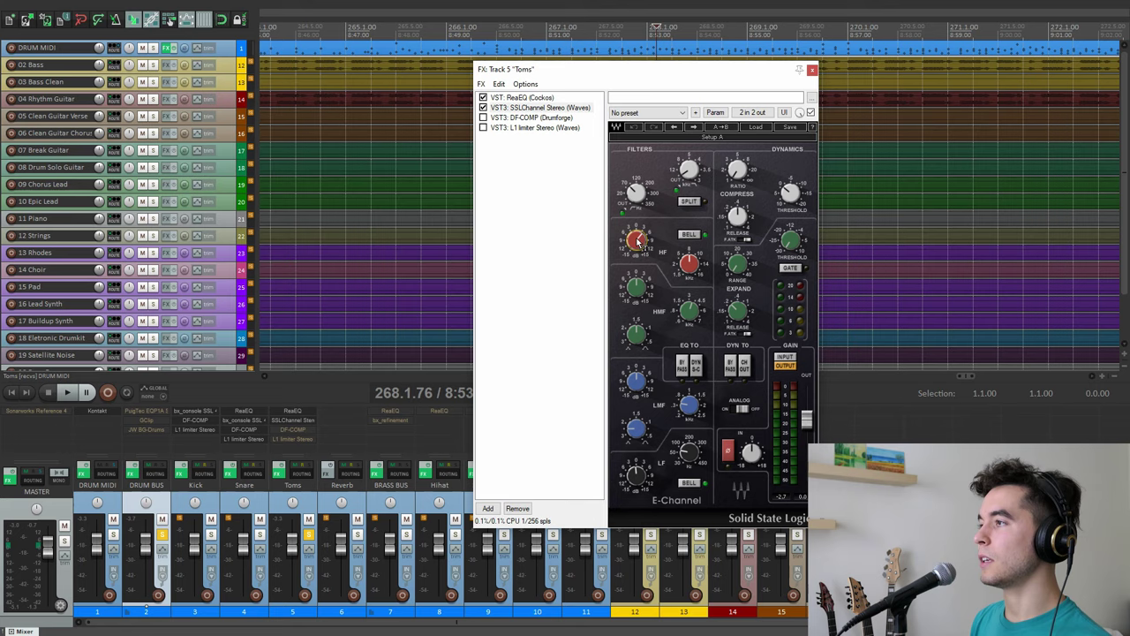
pyautogui.press('space')
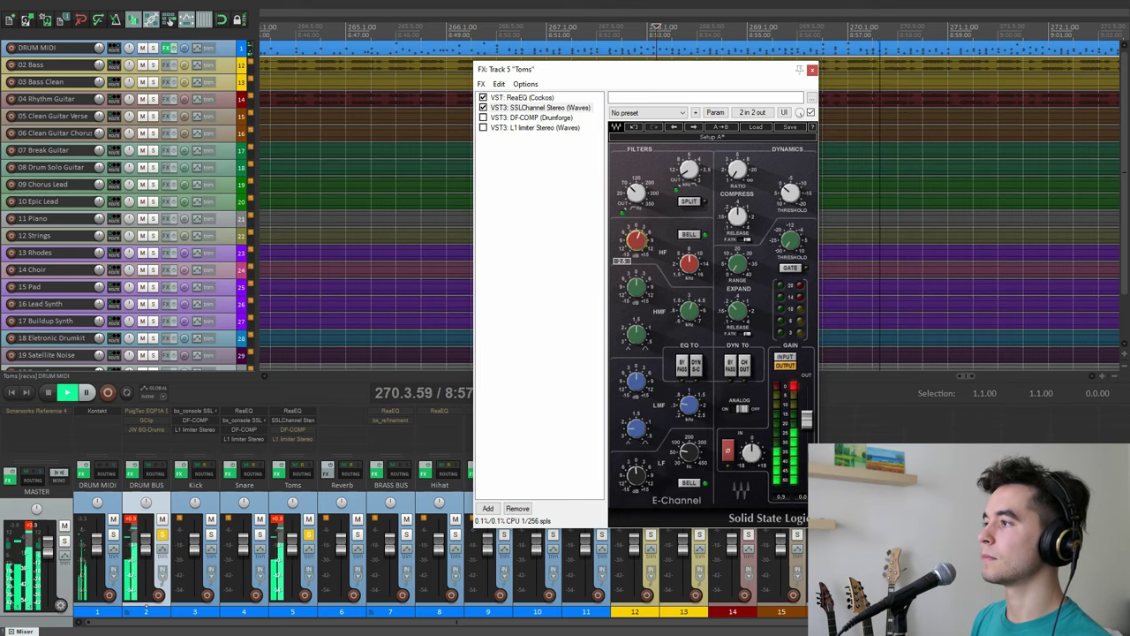
pyautogui.press('space')
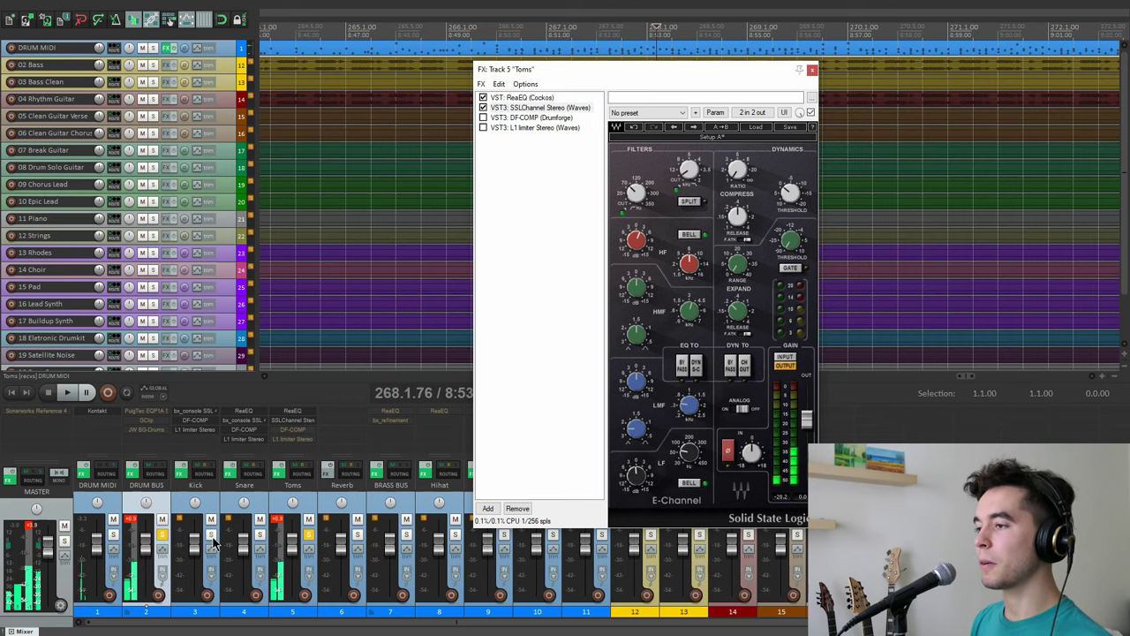
pyautogui.click(211, 534)
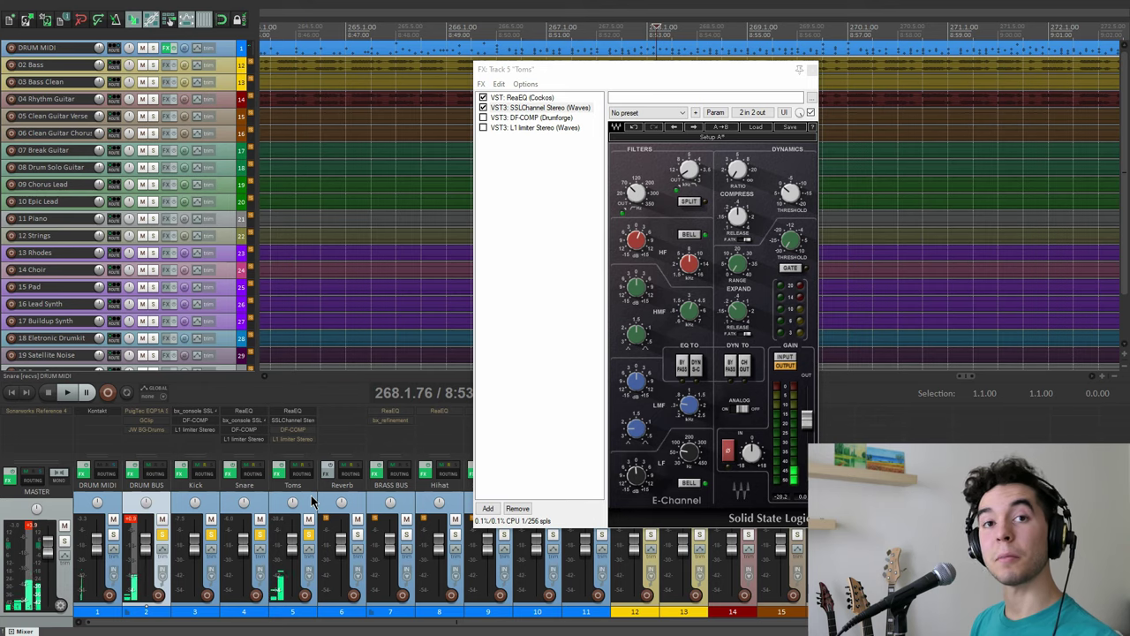
pyautogui.press('space')
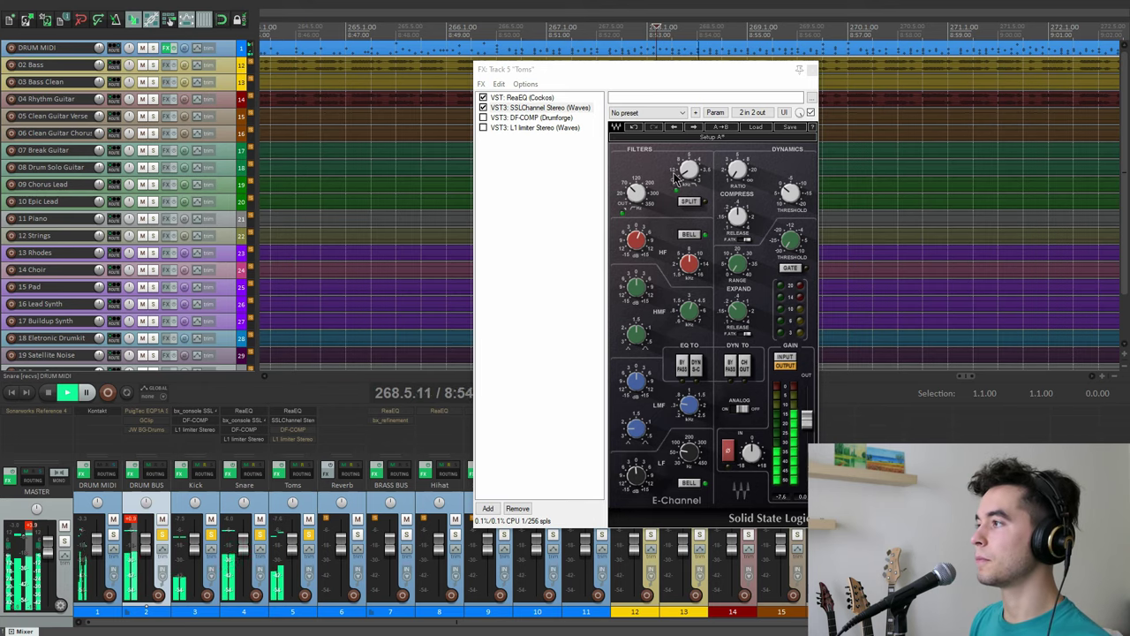
pyautogui.click(636, 240)
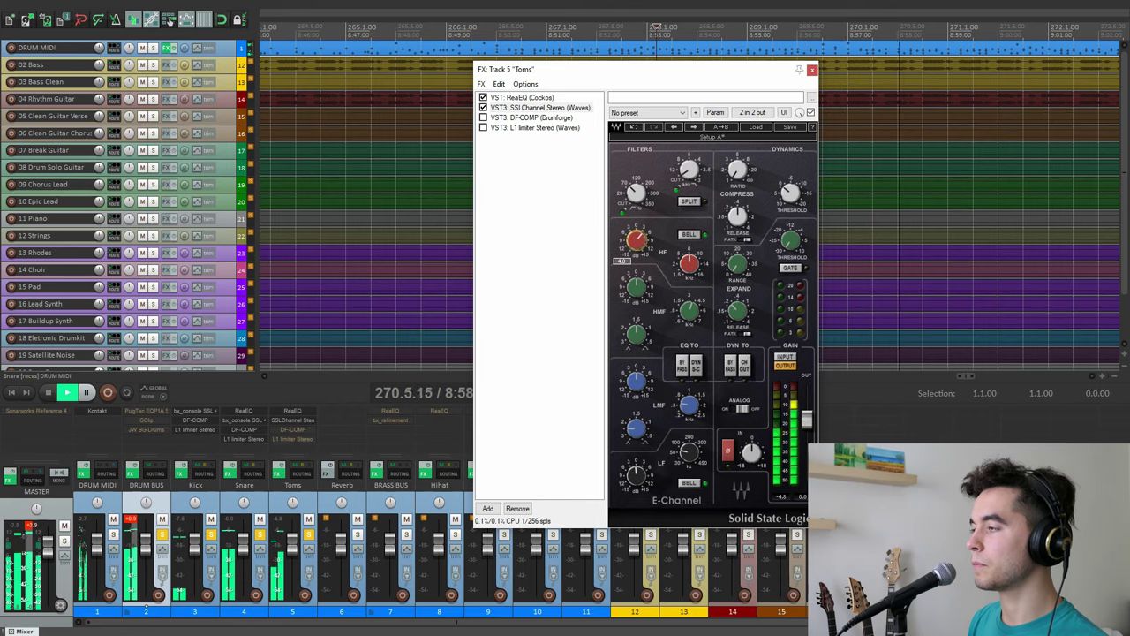
pyautogui.press('space')
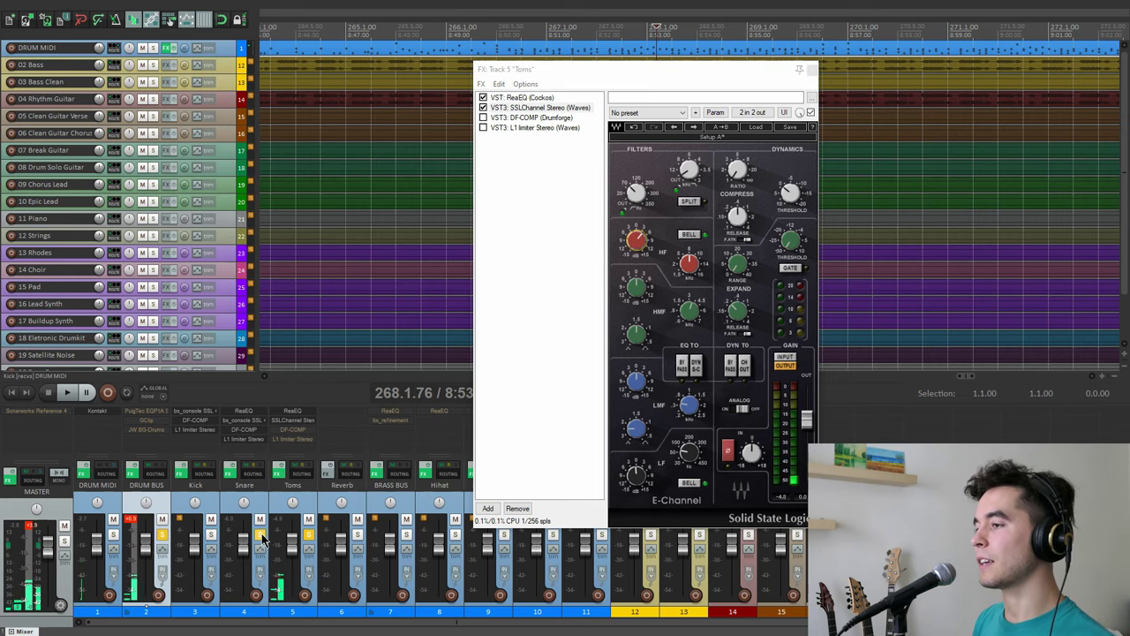
# Step: Enable DF-COMP in Toms mode, audition it, then enable the L1 limiter and show its settings
pyautogui.click(292, 534)
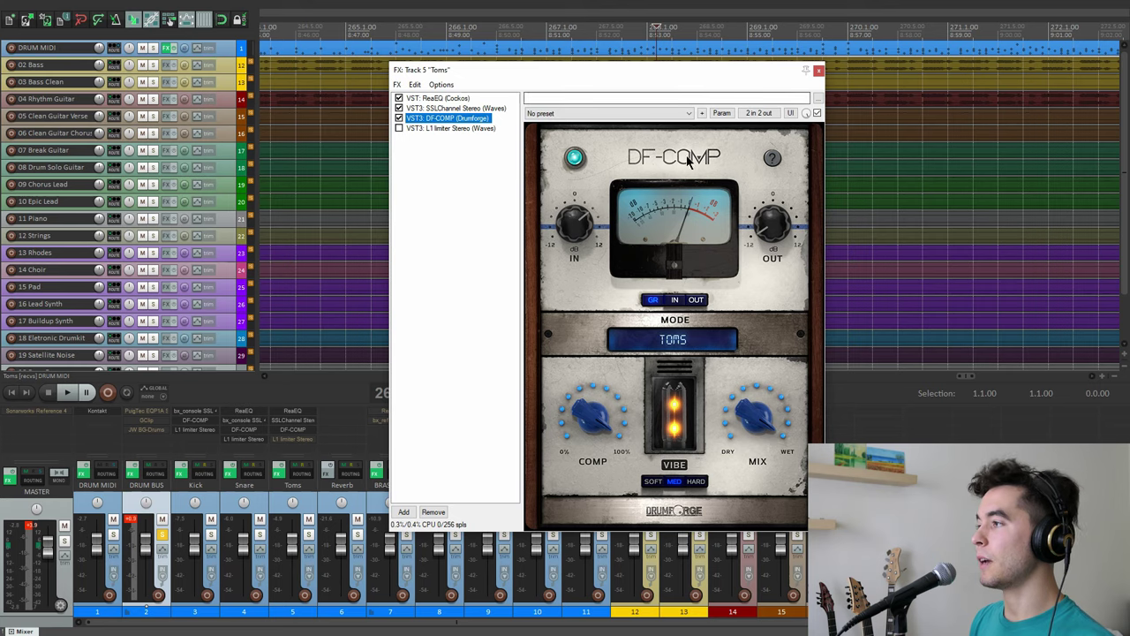
pyautogui.press('space')
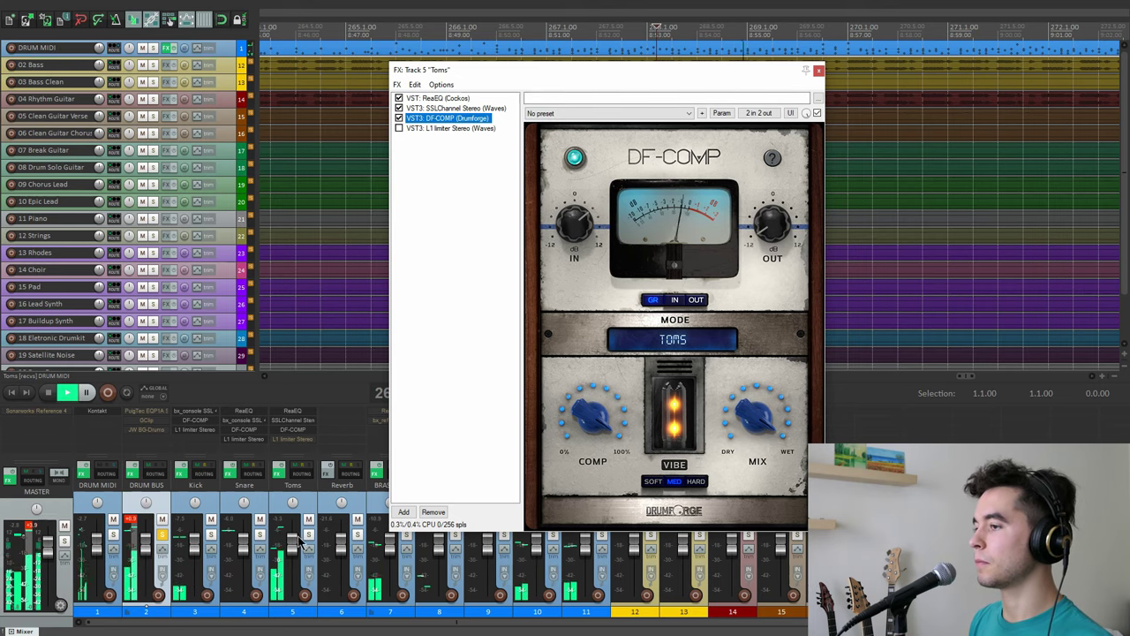
pyautogui.click(162, 541)
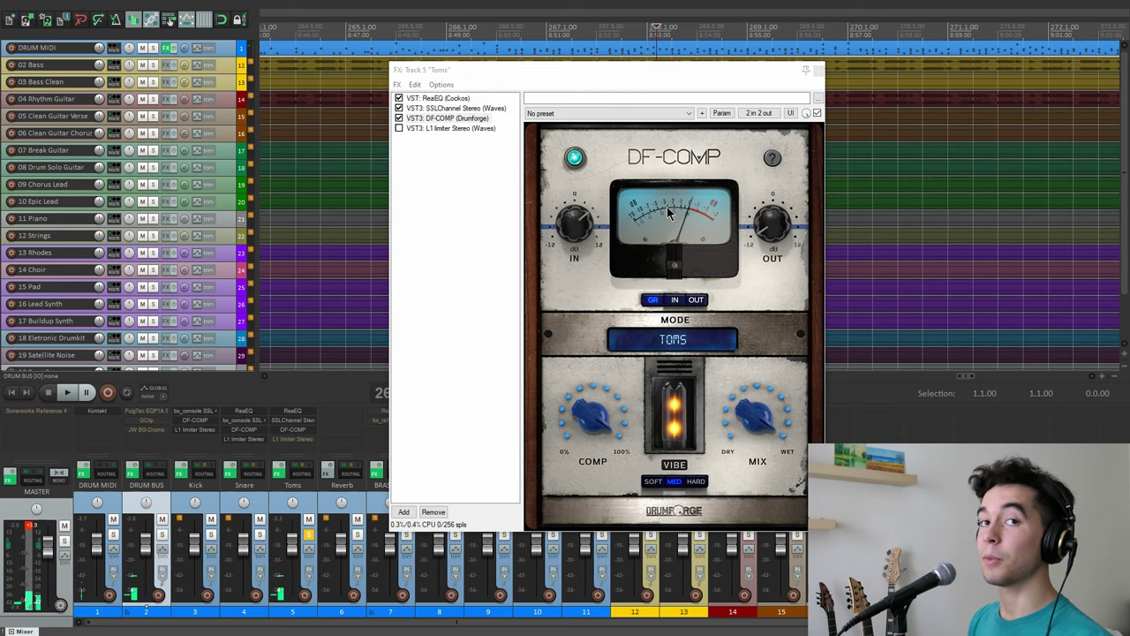
pyautogui.click(411, 129)
pyautogui.click(399, 128)
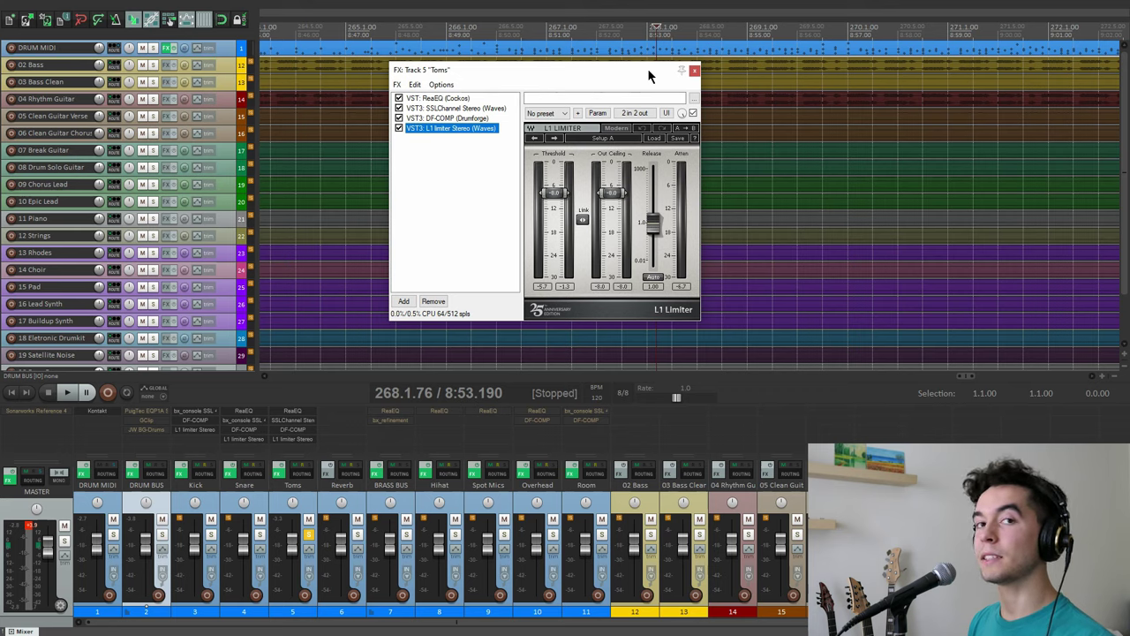
# Step: Replace the Toms solo with a DRUM BUS solo during playback, then close the Toms FX window
pyautogui.press('space')
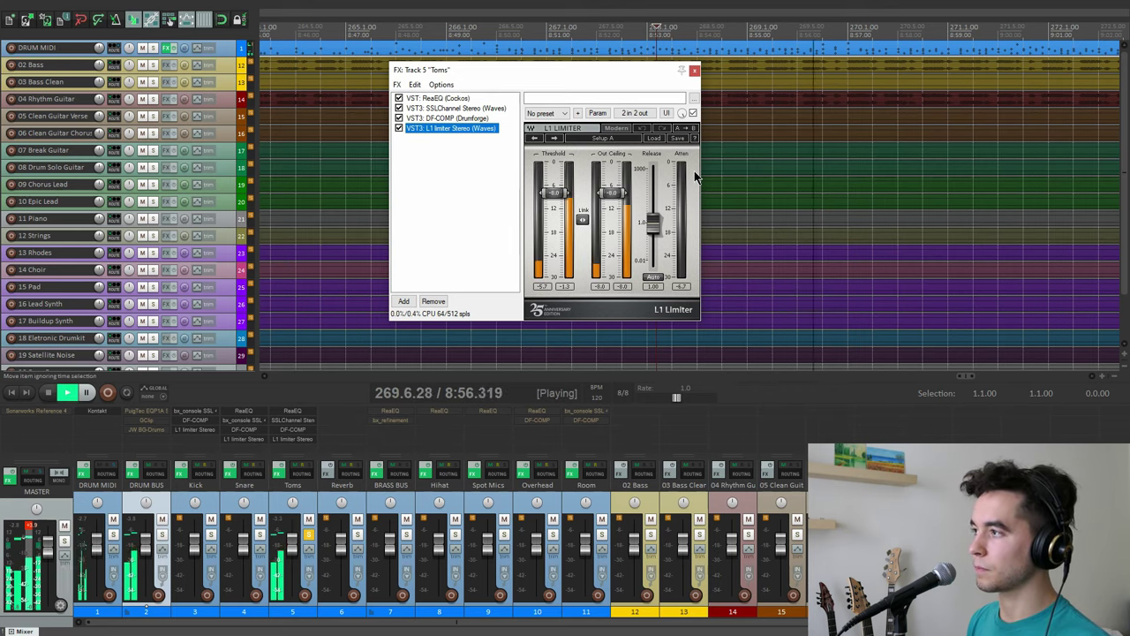
pyautogui.click(307, 534)
pyautogui.click(161, 534)
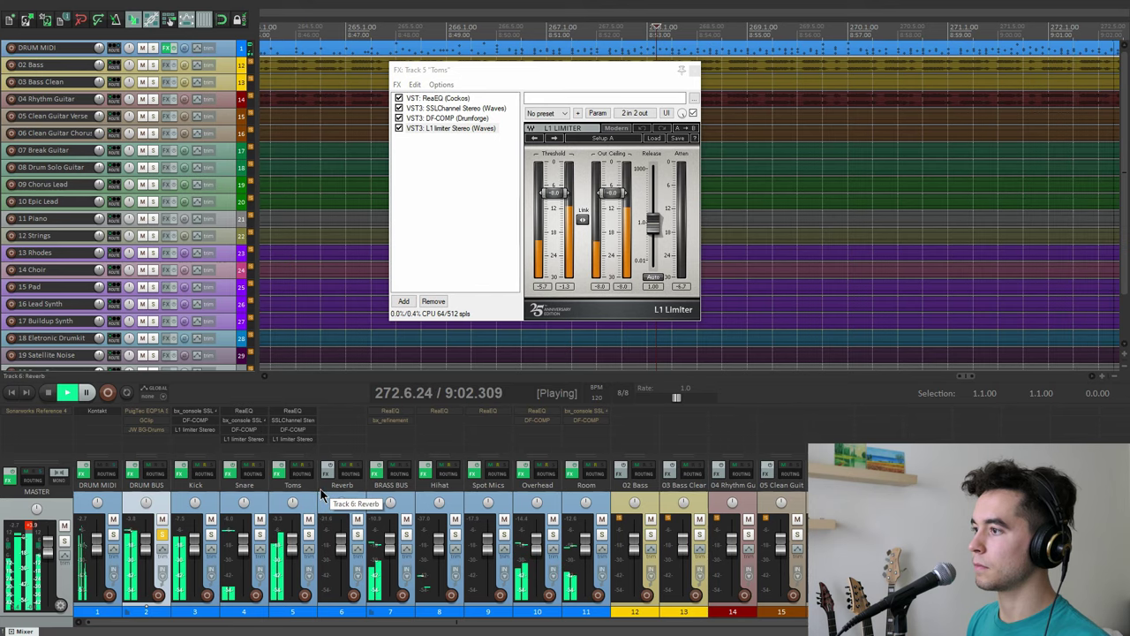
pyautogui.press('space')
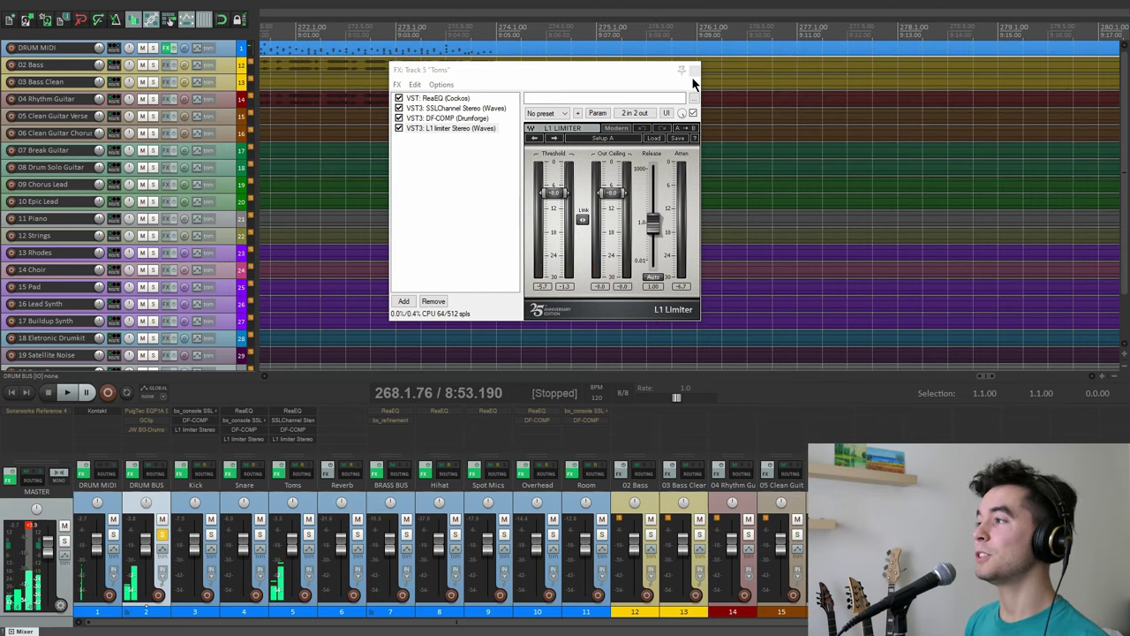
pyautogui.click(694, 71)
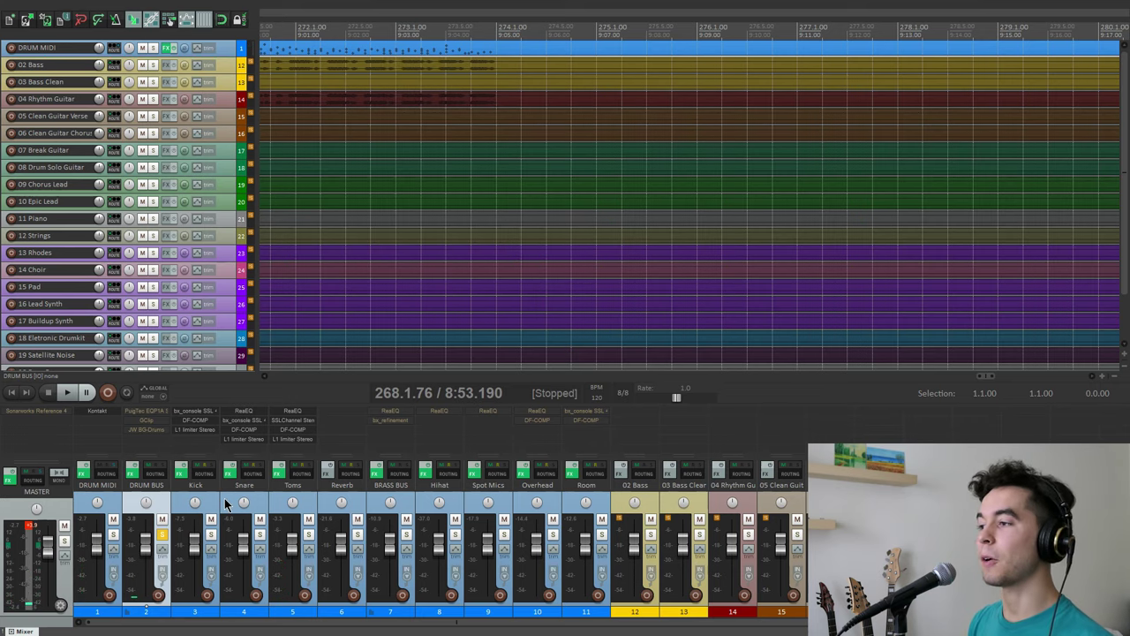
# Step: Set the play start position to 186.1.69 and briefly play from there
pyautogui.scroll(-2, 543, 265)
pyautogui.scroll(-8, 645, 207)
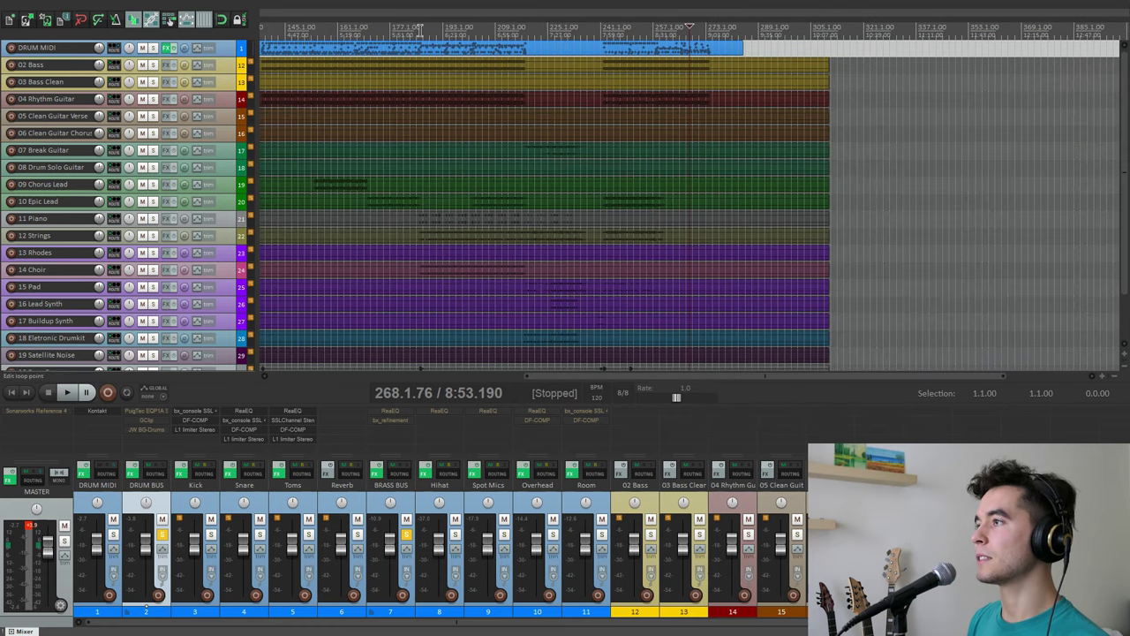
pyautogui.click(438, 30)
pyautogui.scroll(4, 530, 30)
pyautogui.click(630, 33)
pyautogui.scroll(4, 662, 33)
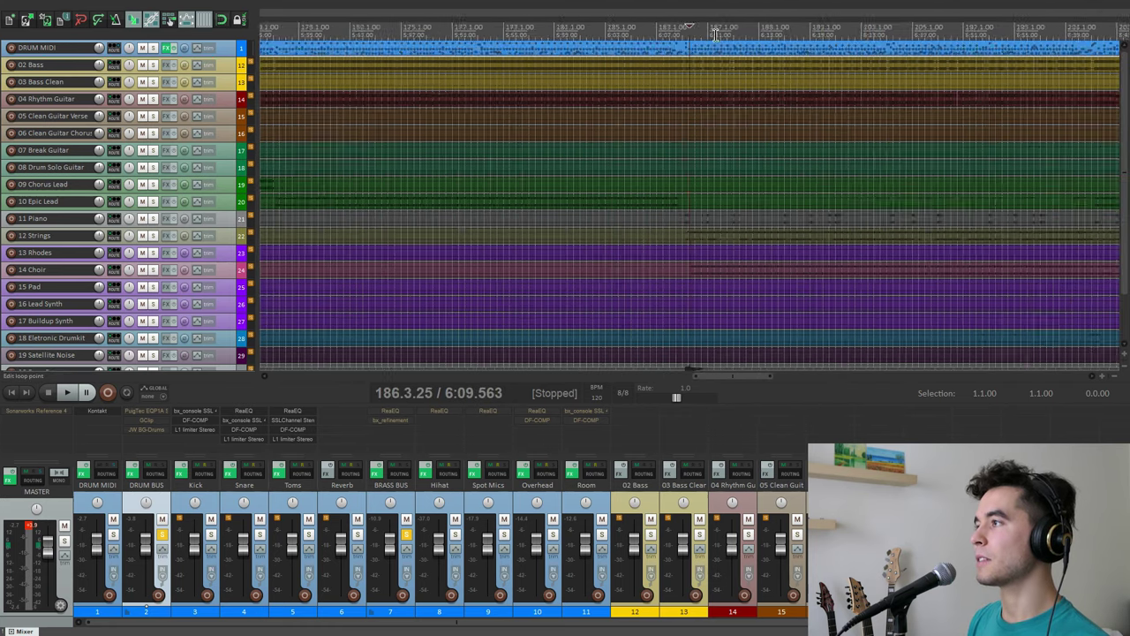
pyautogui.click(649, 32)
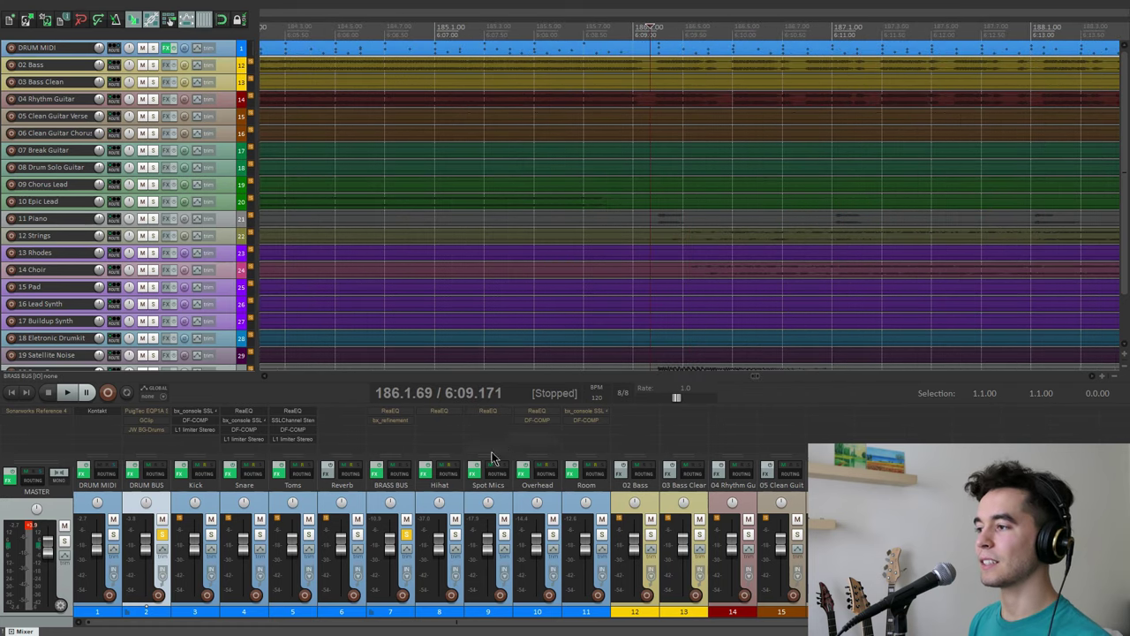
pyautogui.press('space')
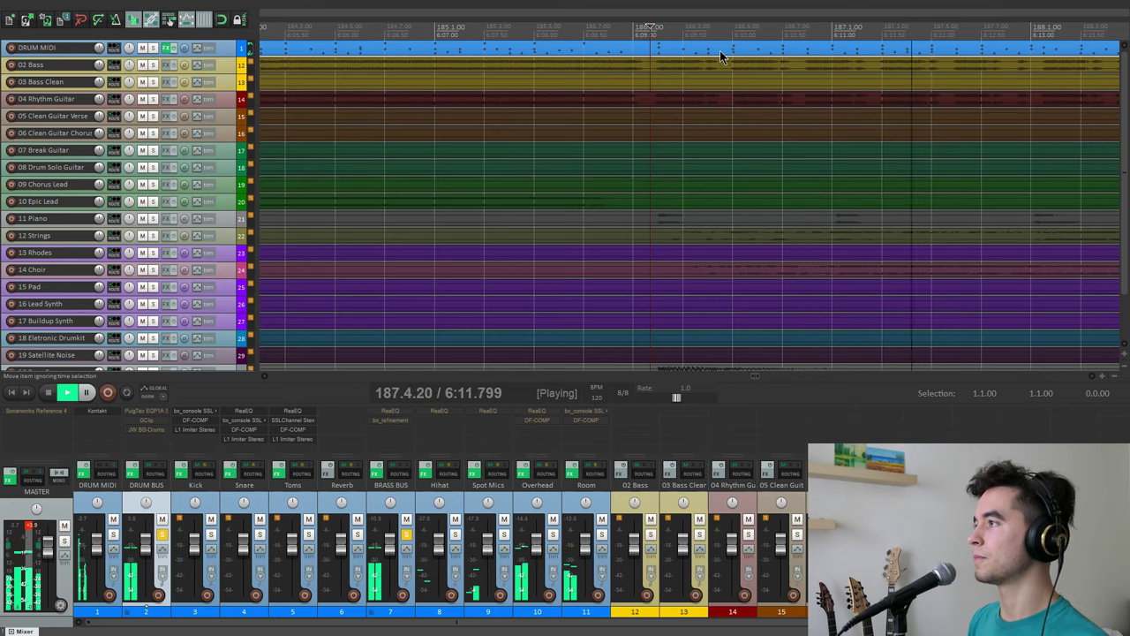
pyautogui.scroll(-1, 720, 35)
pyautogui.press('space')
pyautogui.scroll(-1, 720, 34)
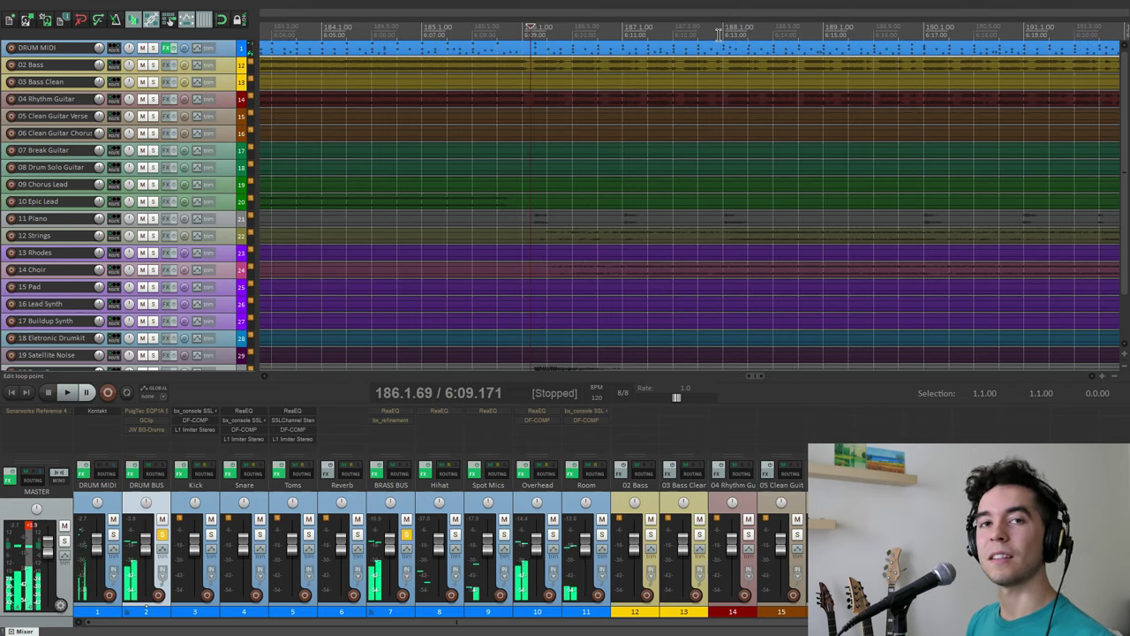
# Step: Compare the BRASS BUS with its effects bypassed and re-enabled, leaving them on
pyautogui.click(377, 470)
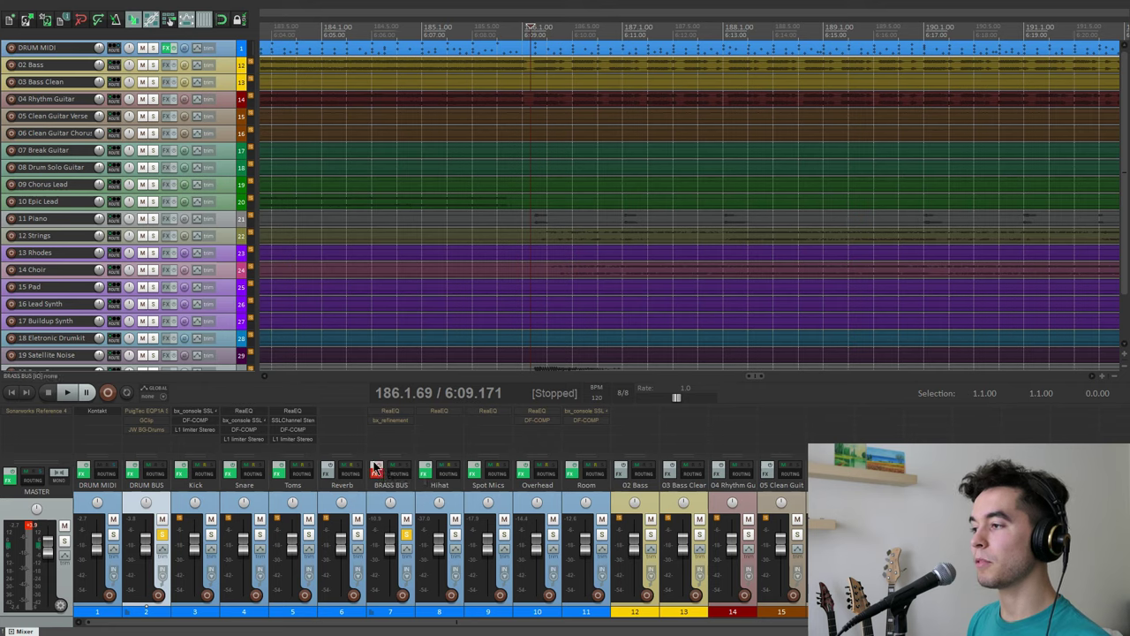
pyautogui.press('space')
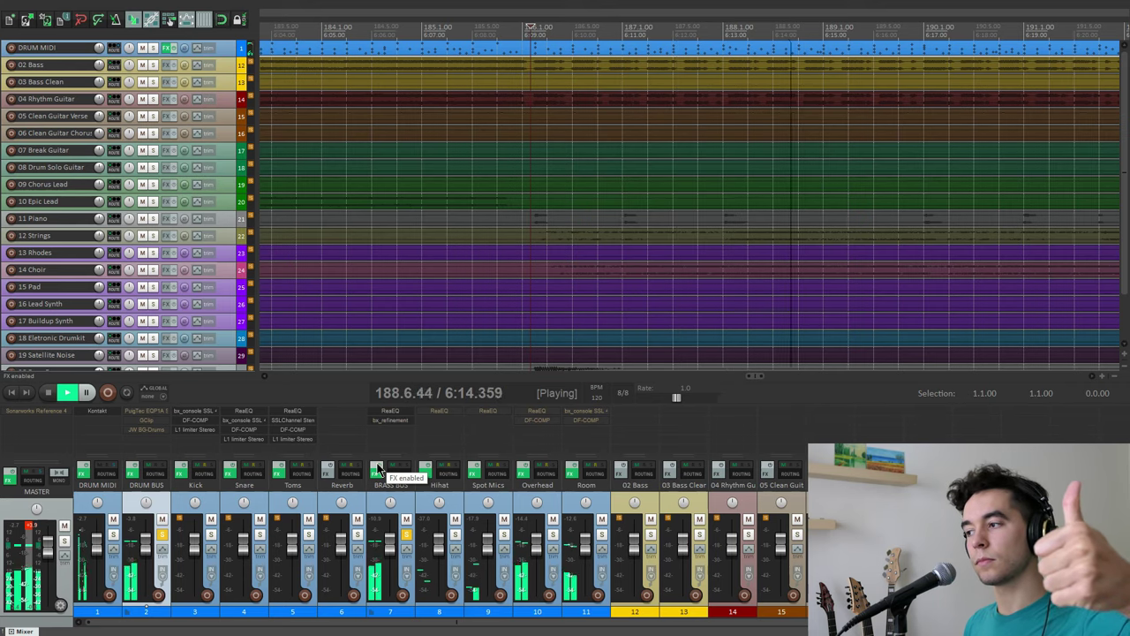
pyautogui.click(377, 467)
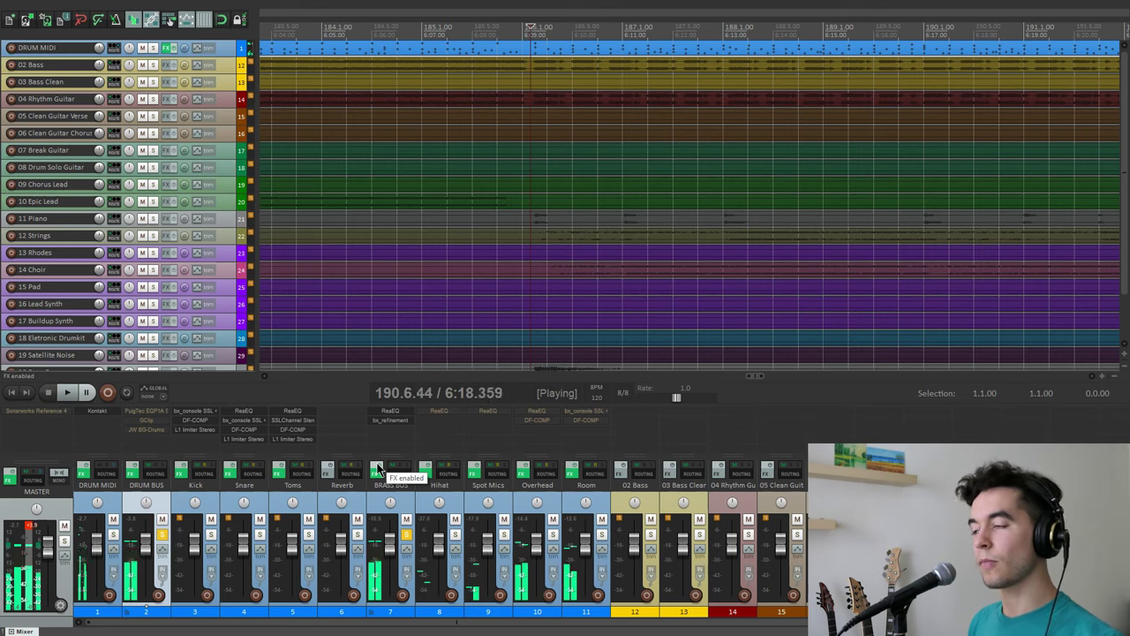
pyautogui.press('space')
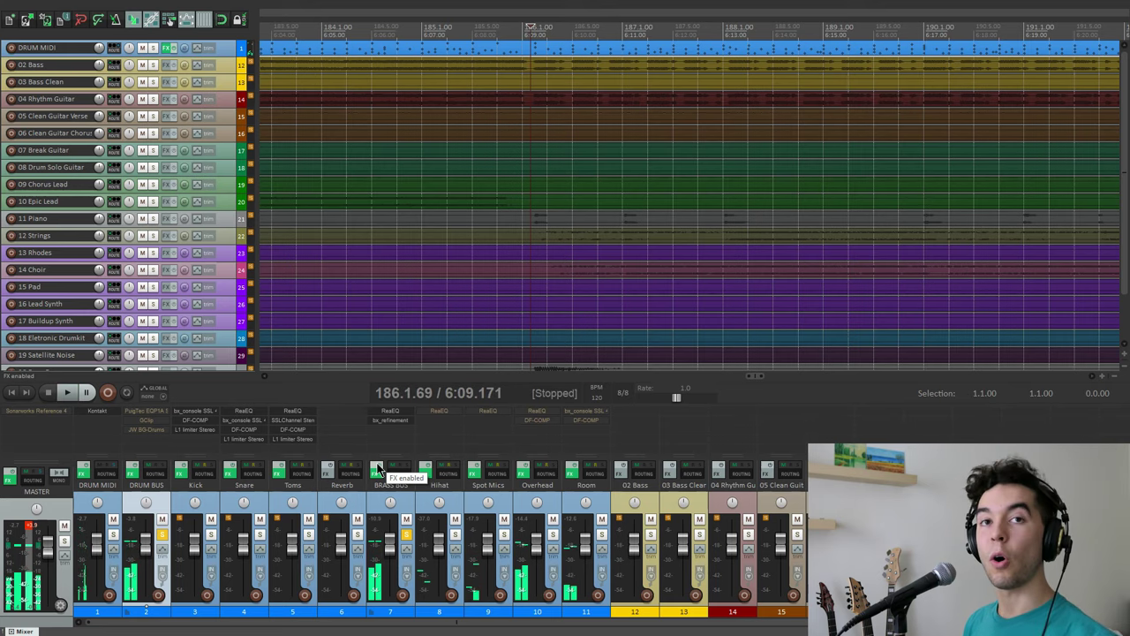
# Step: Audition the BRASS BUS ReaEQ bands 5 and 3 boosted to 12 dB, returning both to -4 dB cuts
pyautogui.click(396, 410)
pyautogui.moveTo(256, 49); pyautogui.dragTo(607, 105)
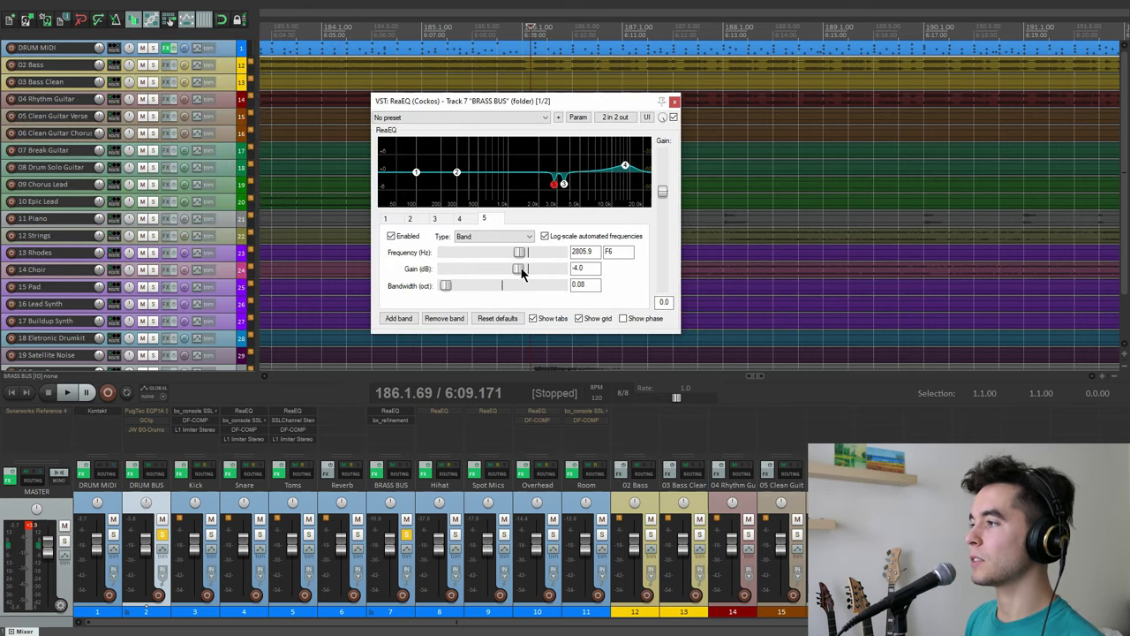
pyautogui.press('space')
pyautogui.moveTo(519, 270); pyautogui.dragTo(601, 268)
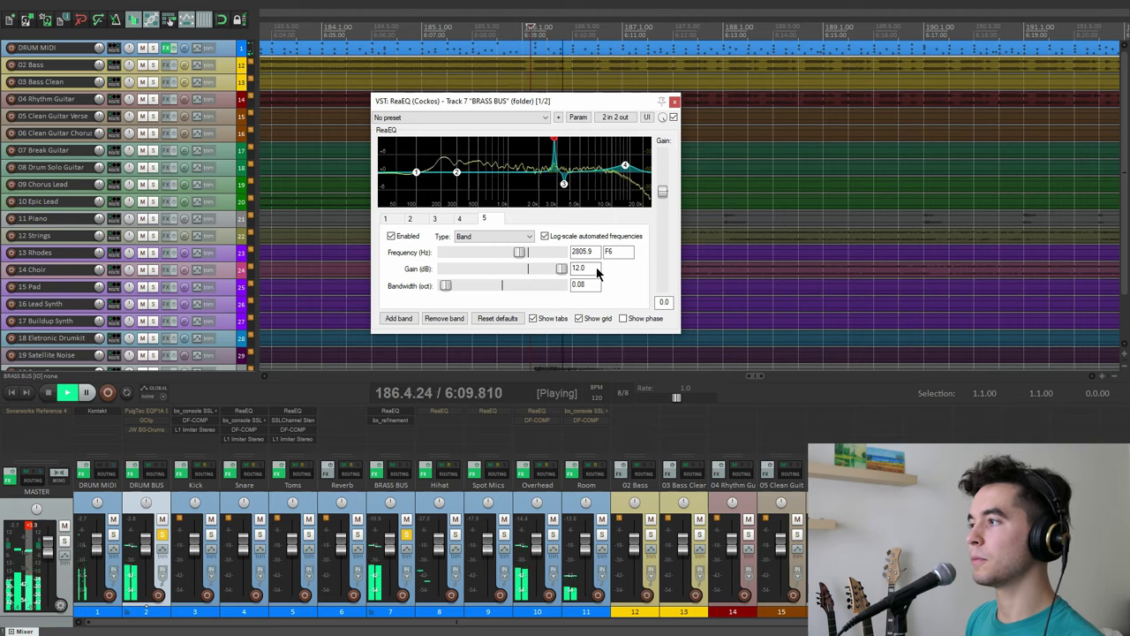
pyautogui.hotkey('ctrl', 'z')
pyautogui.click(565, 183)
pyautogui.press('space')
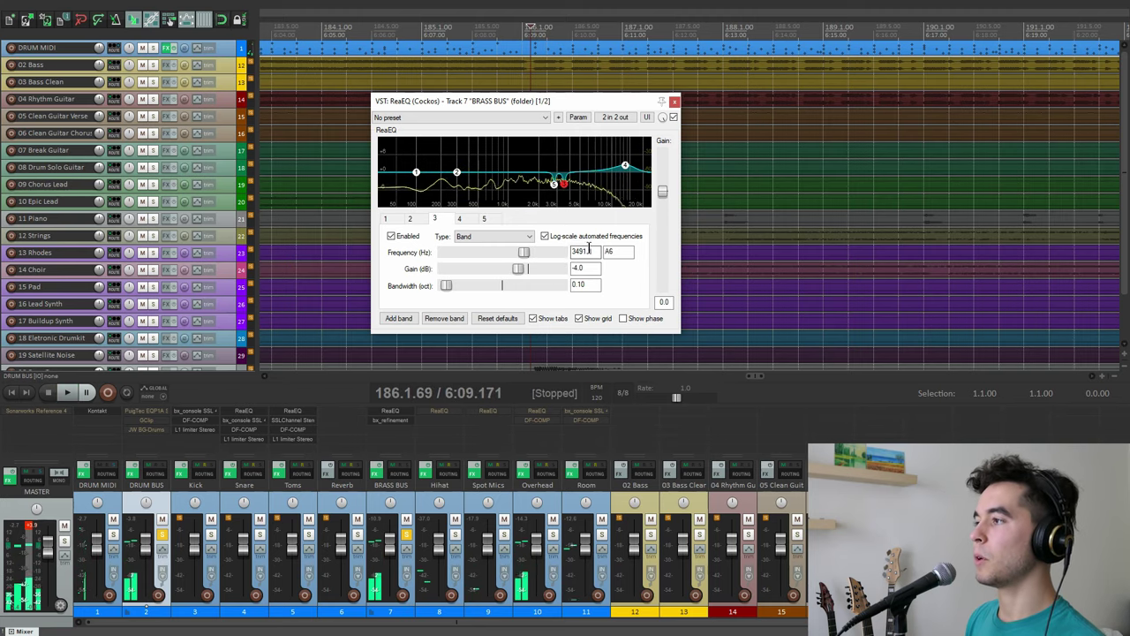
pyautogui.press('space')
pyautogui.moveTo(518, 269); pyautogui.dragTo(611, 271)
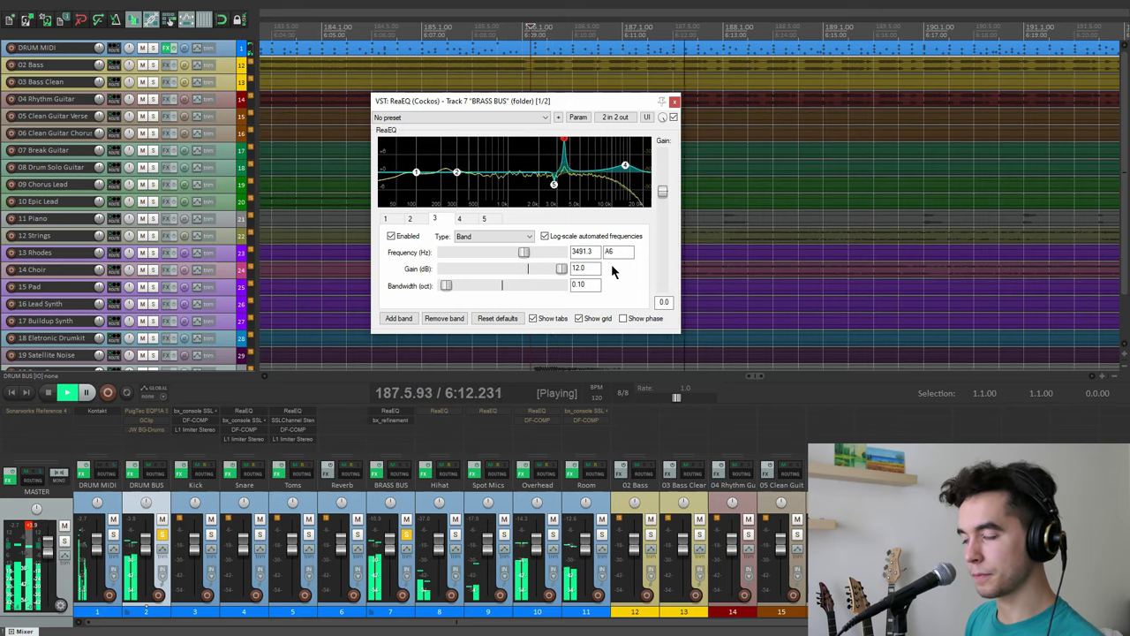
pyautogui.hotkey('ctrl', 'z')
pyautogui.press('space')
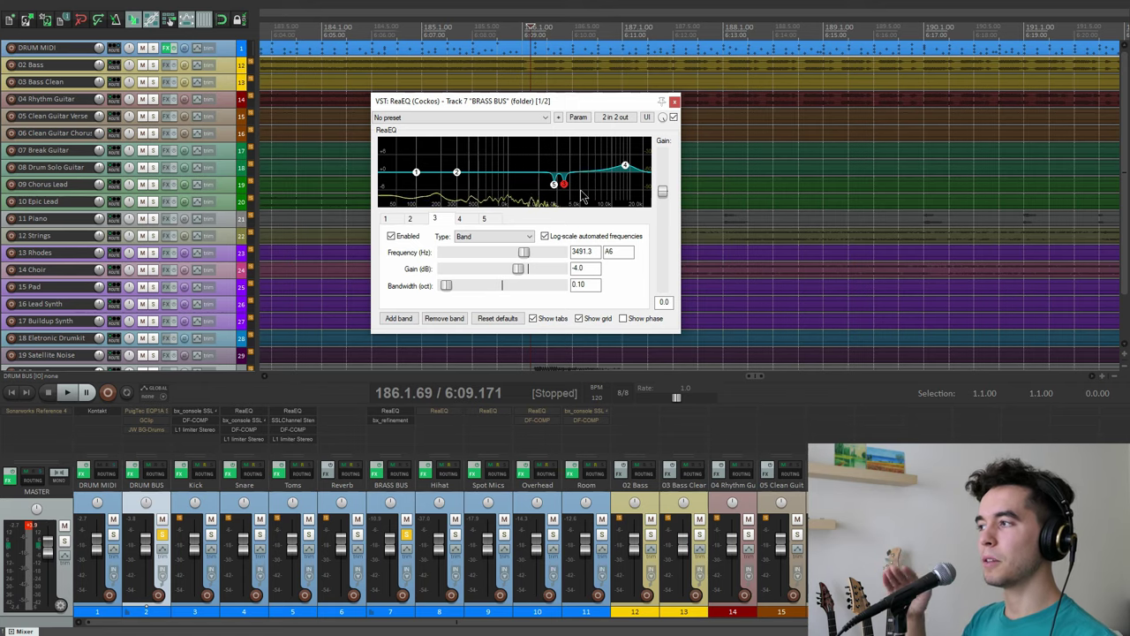
# Step: Compare band 4 at 13500 Hz flat versus boosted, leaving it at 2.5 dB, and close ReaEQ
pyautogui.click(626, 167)
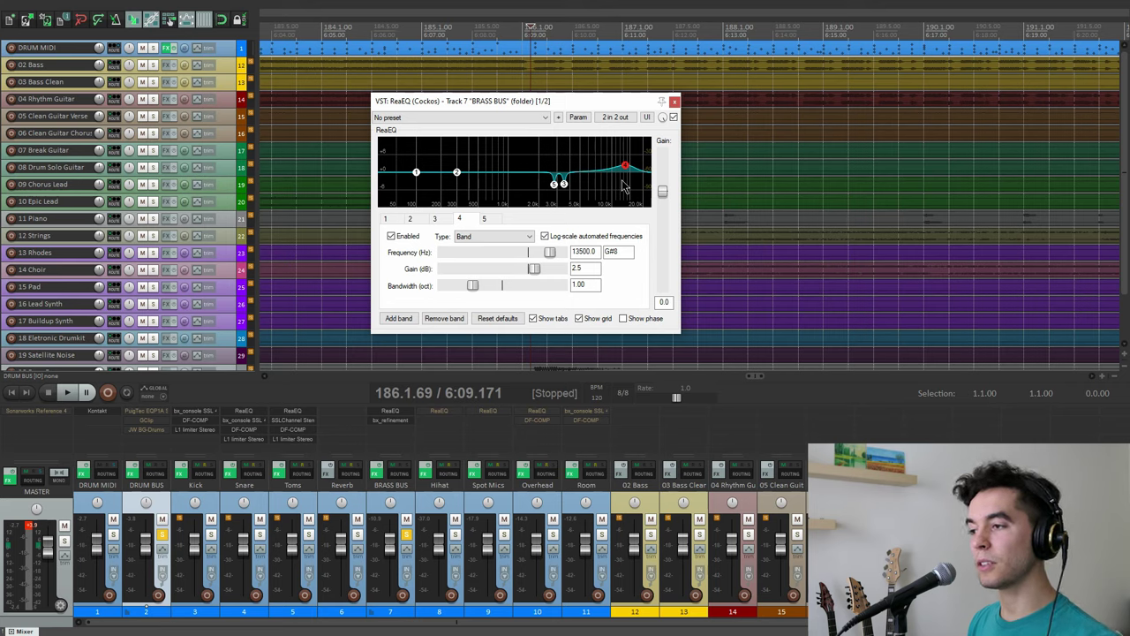
pyautogui.doubleClick(532, 268)
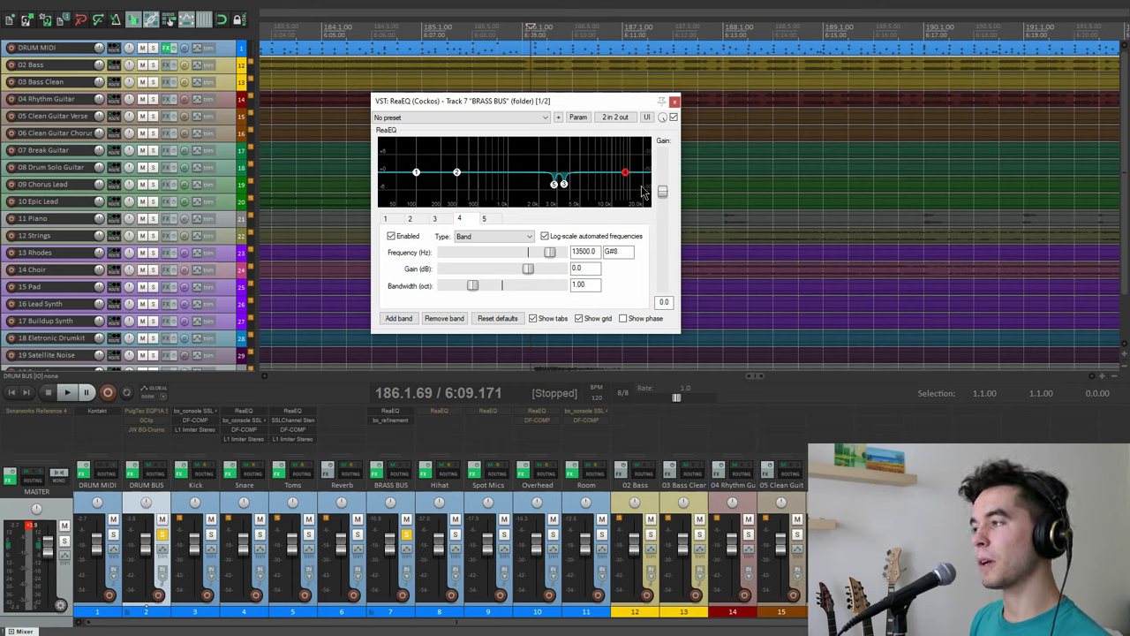
pyautogui.press('space')
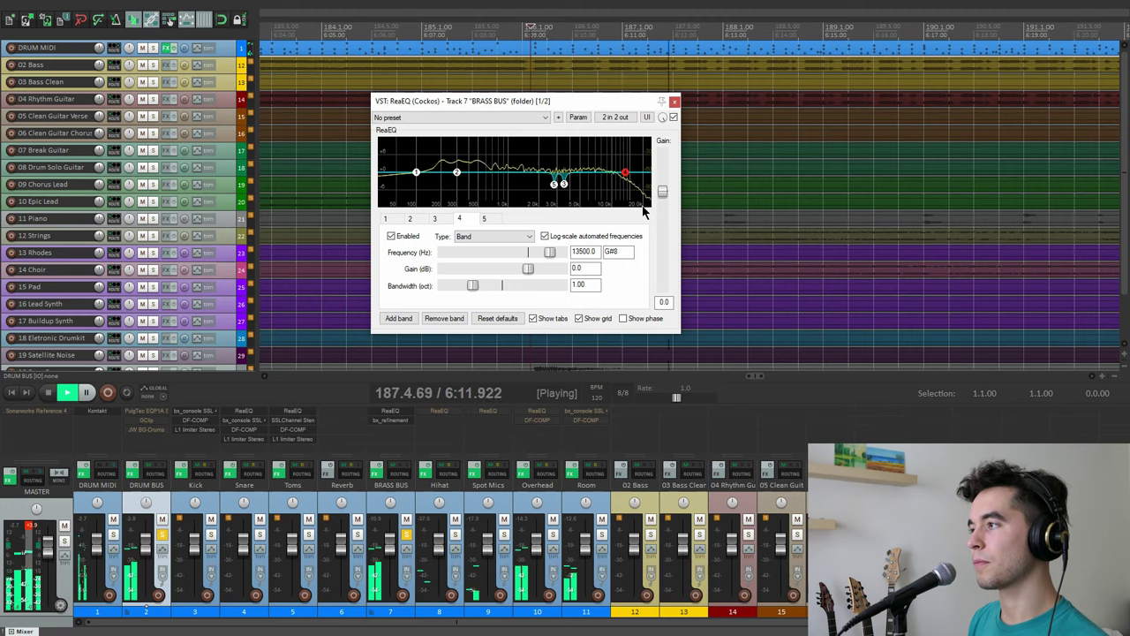
pyautogui.press('space')
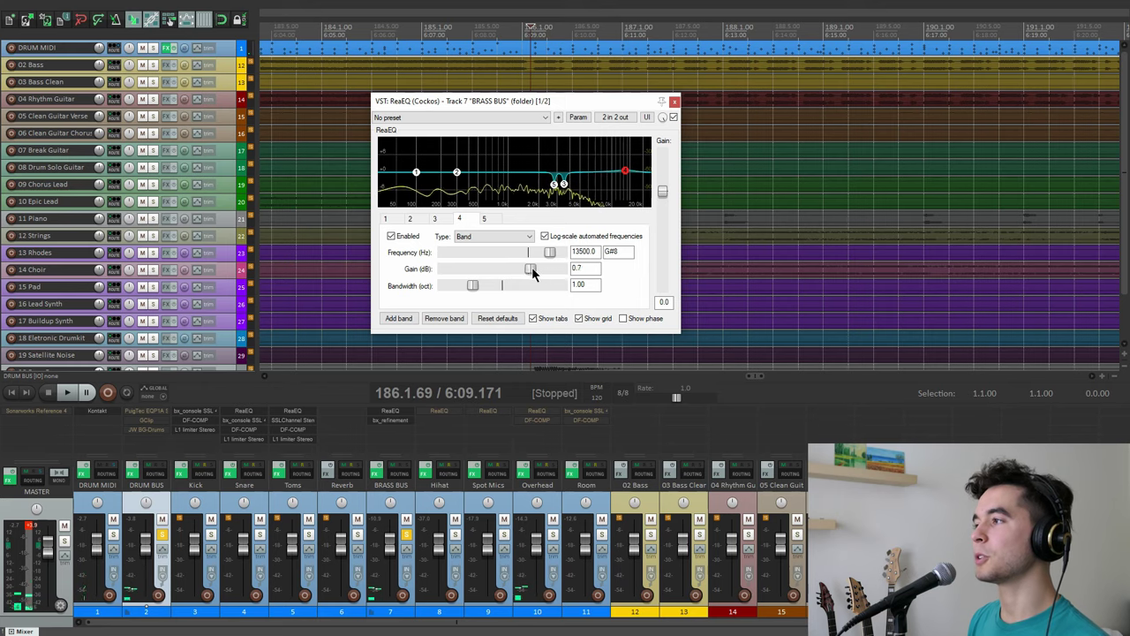
pyautogui.moveTo(529, 268); pyautogui.dragTo(535, 271)
pyautogui.press('space')
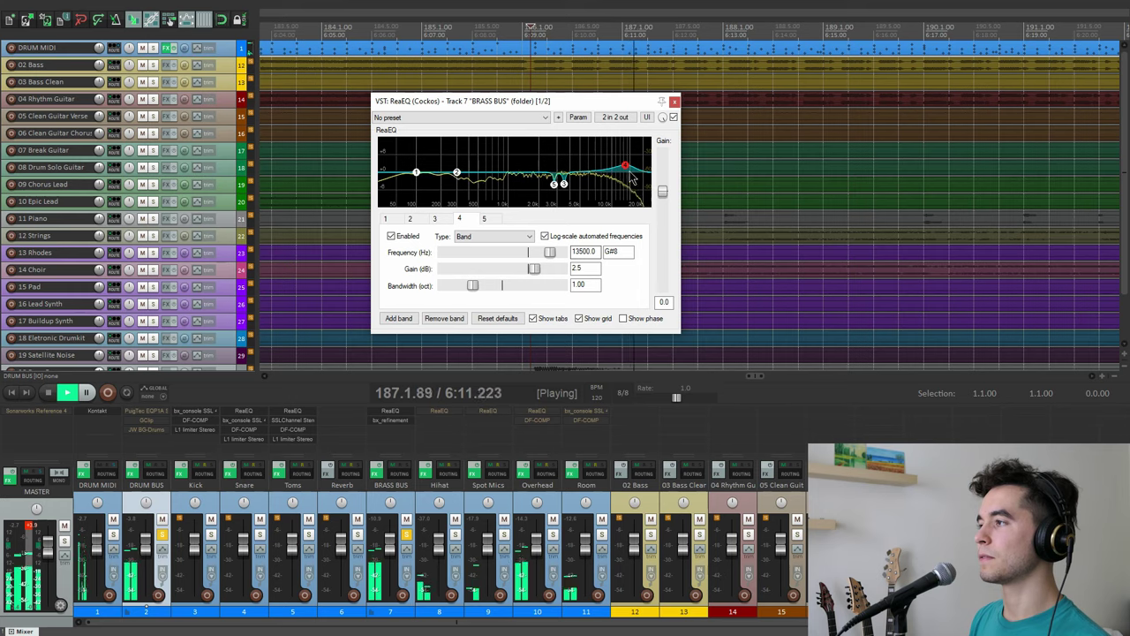
pyautogui.moveTo(625, 169)
pyautogui.press('space')
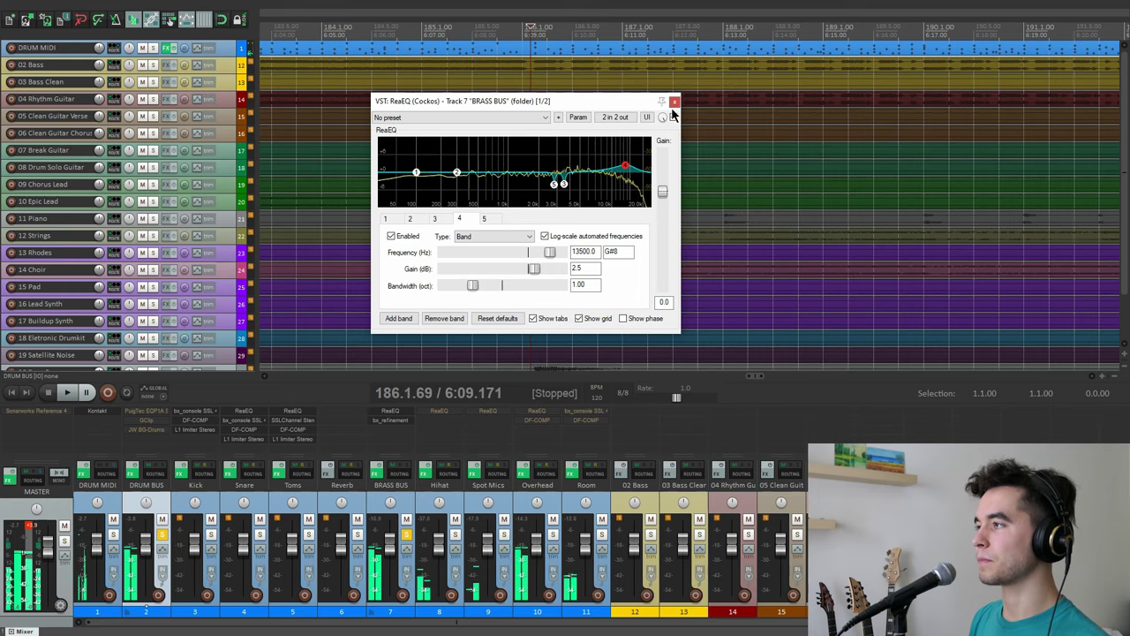
pyautogui.click(673, 102)
pyautogui.click(403, 421)
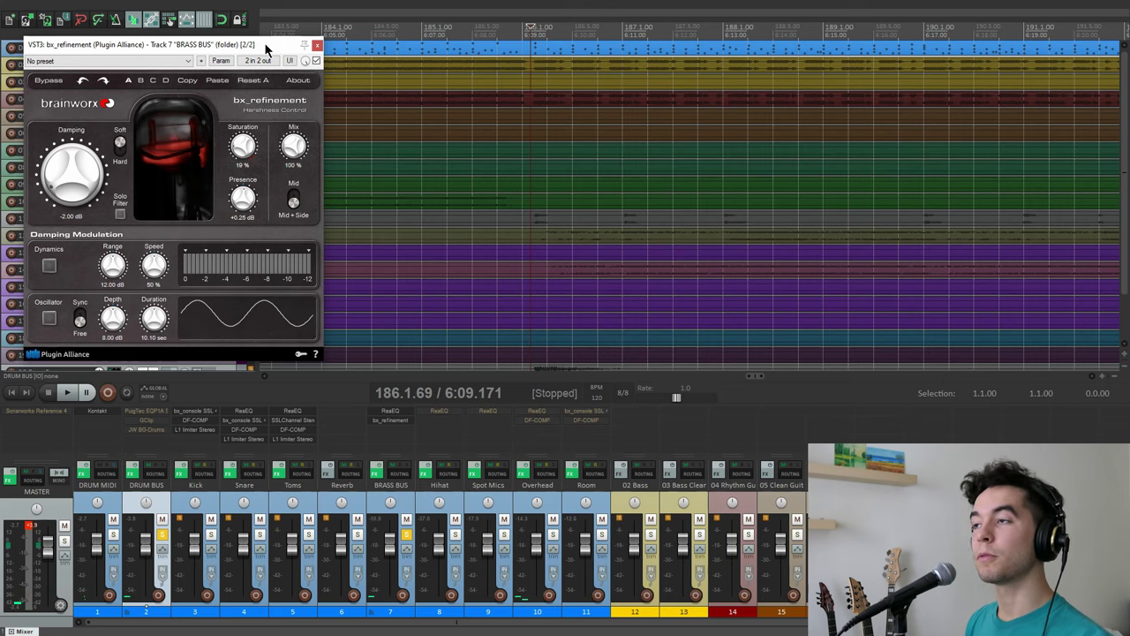
# Step: Toggle bx_refinement's Solo Filter on and off during playback, then close the plugin
pyautogui.moveTo(259, 49); pyautogui.dragTo(652, 81)
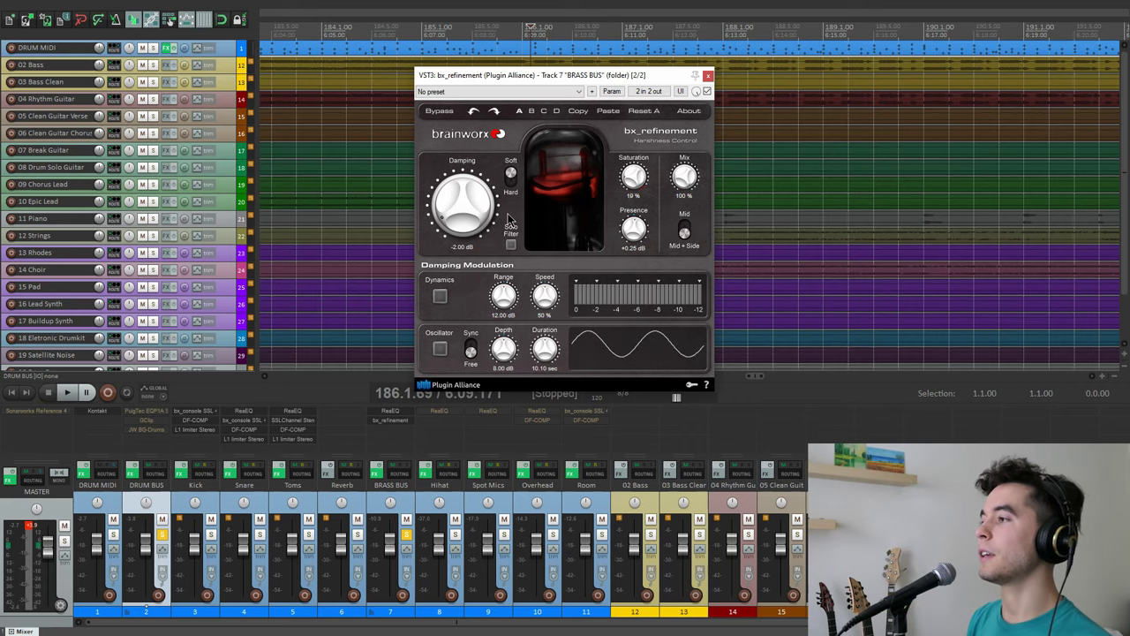
pyautogui.click(513, 246)
pyautogui.press('space')
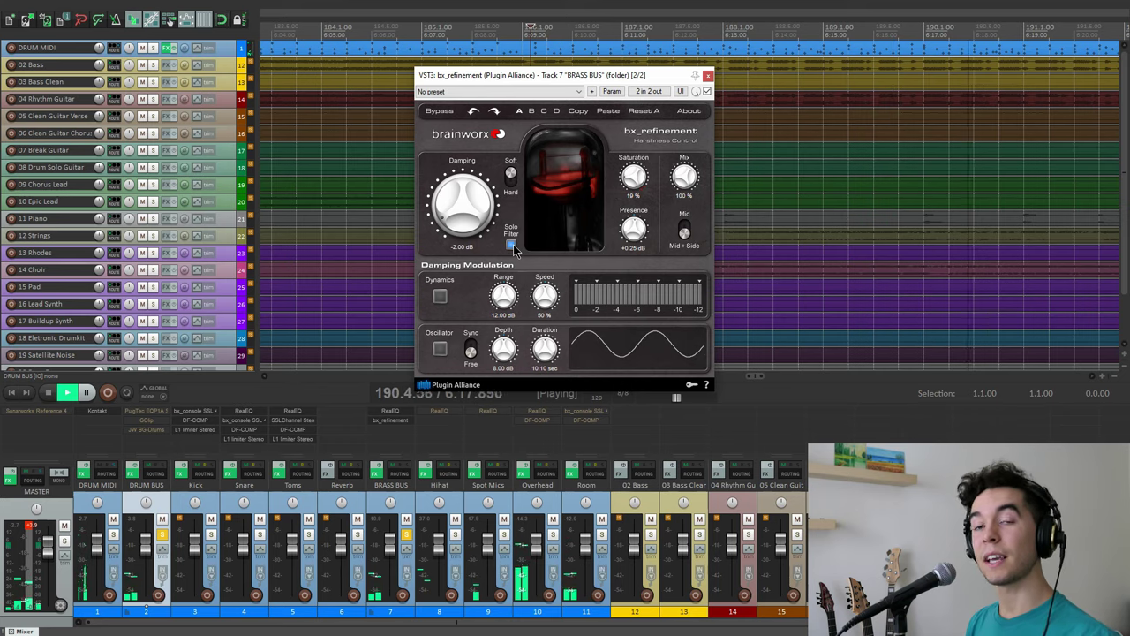
pyautogui.click(512, 247)
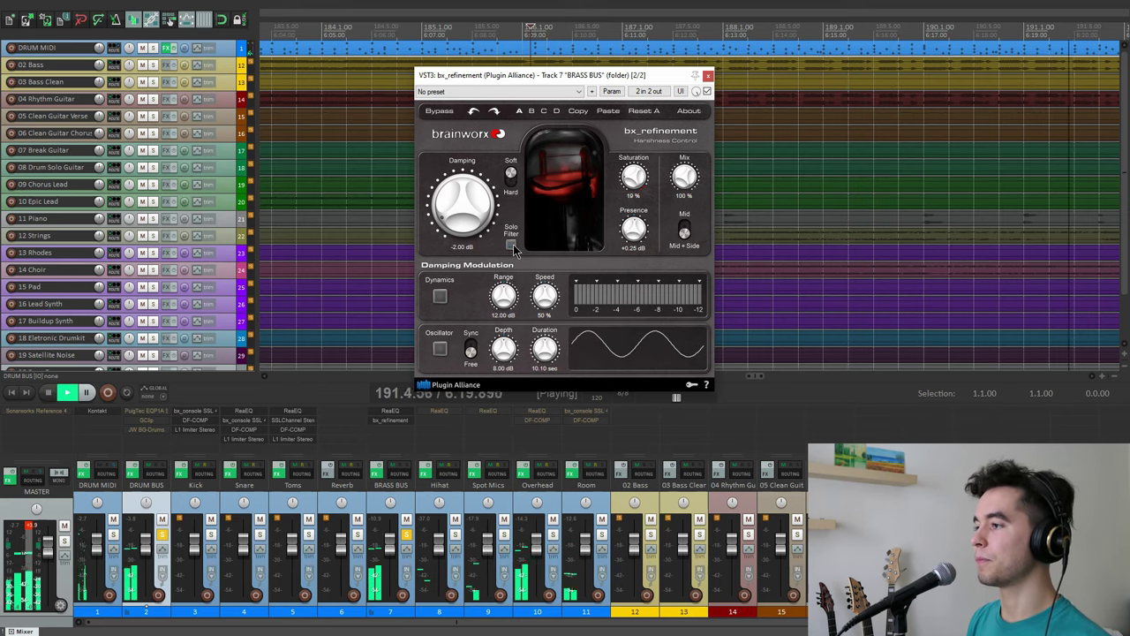
pyautogui.press('space')
pyautogui.press('Escape')
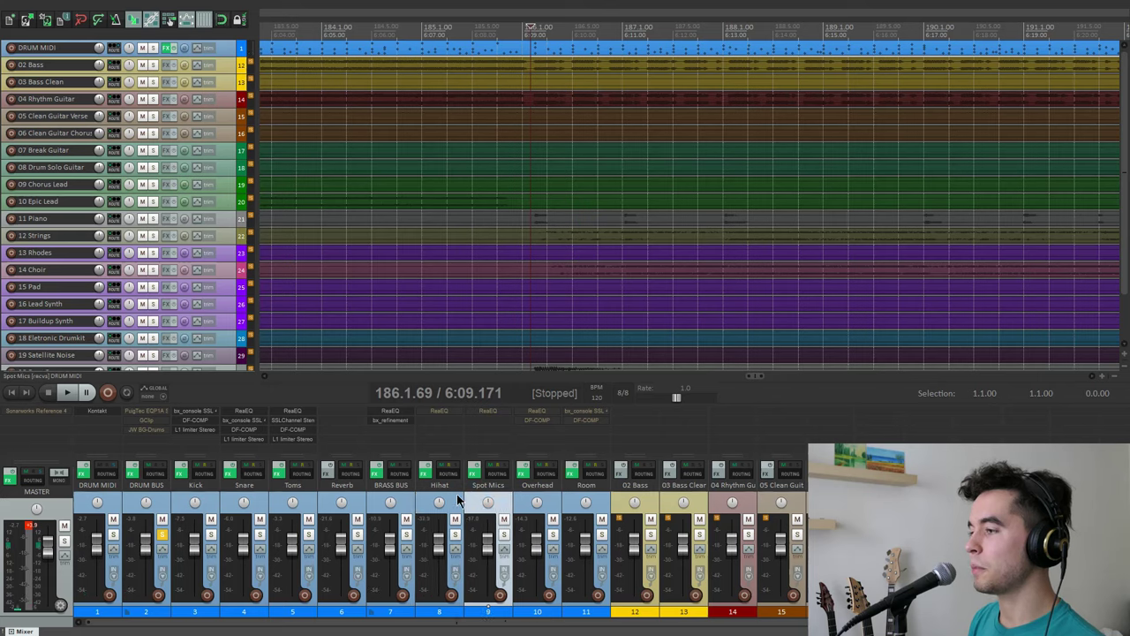
# Step: Solo Hihat and Spot Mics, inspect their ReaEQs (Hihat high-pass at 300 Hz), then solo Overhead
pyautogui.keyDown('ctrl'); pyautogui.click(457, 500); pyautogui.keyUp('ctrl')
pyautogui.click(455, 534)
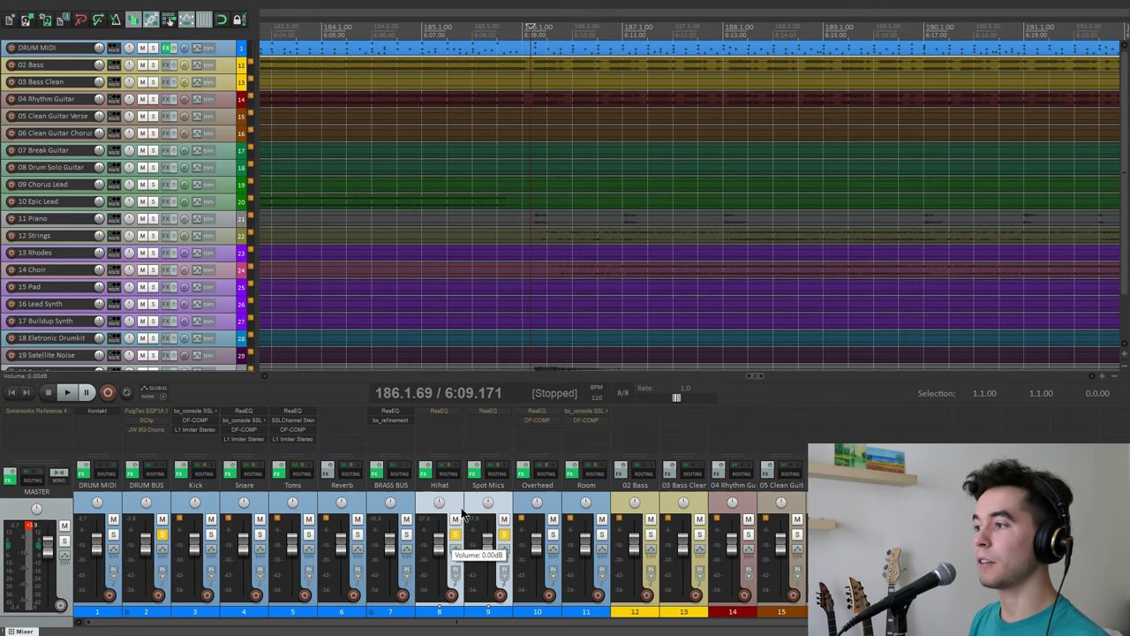
pyautogui.click(453, 408)
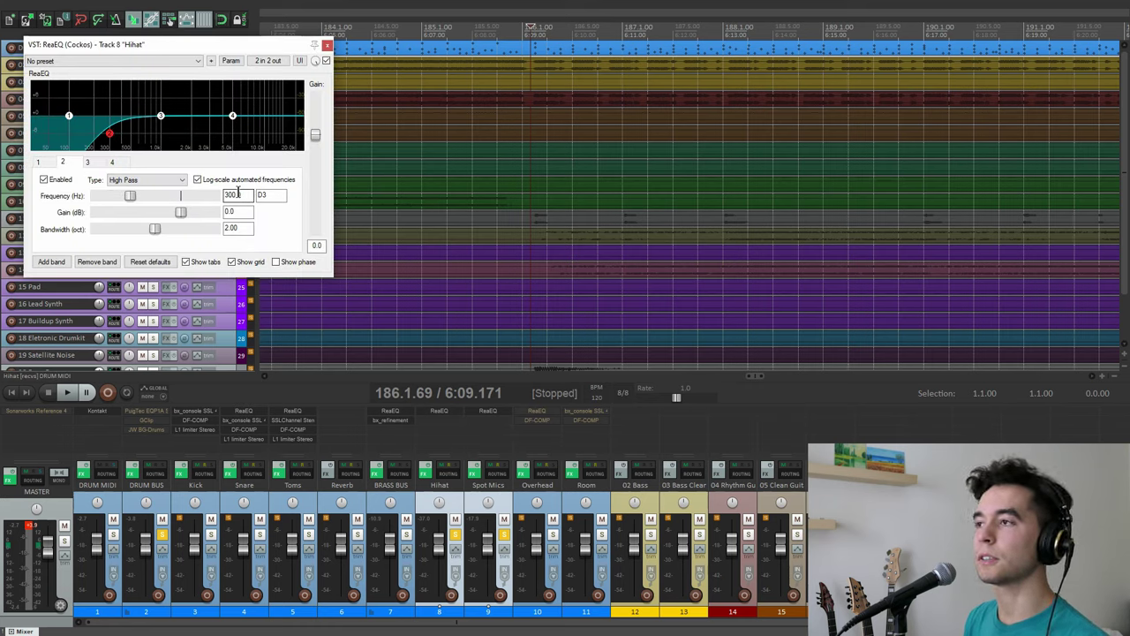
pyautogui.press('space')
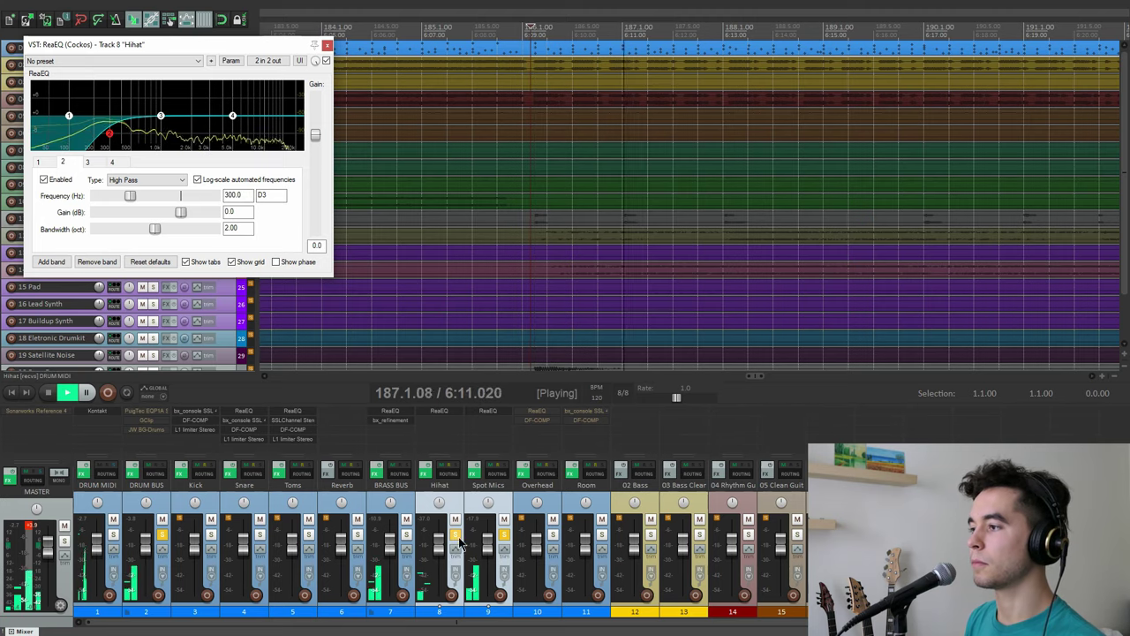
pyautogui.click(485, 413)
pyautogui.press('space')
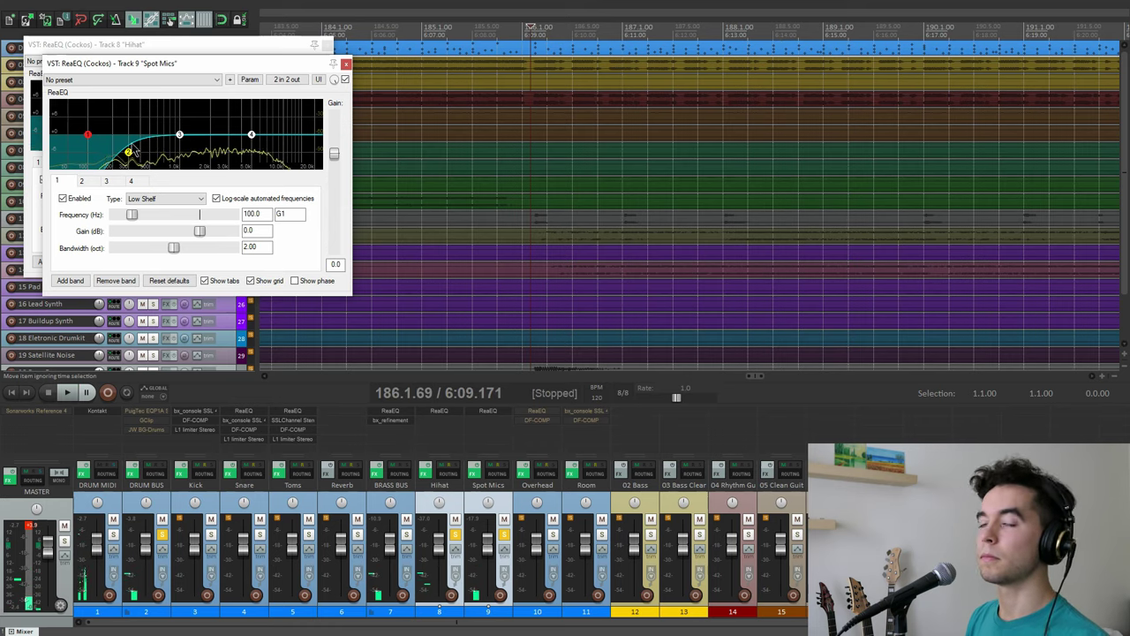
pyautogui.click(553, 490)
pyautogui.press('space')
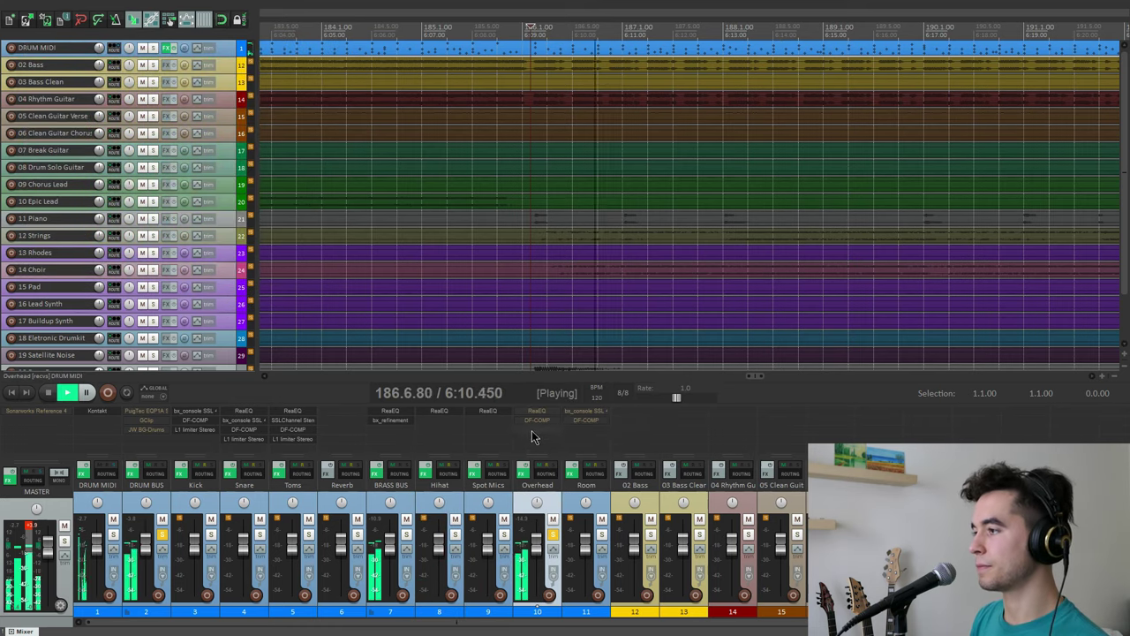
# Step: In Overhead's ReaEQ, sweep band 2 at 420 Hz up to 12 dB and back to -3.0 dB
pyautogui.click(537, 411)
pyautogui.moveTo(351, 53); pyautogui.dragTo(702, 97)
pyautogui.press('space')
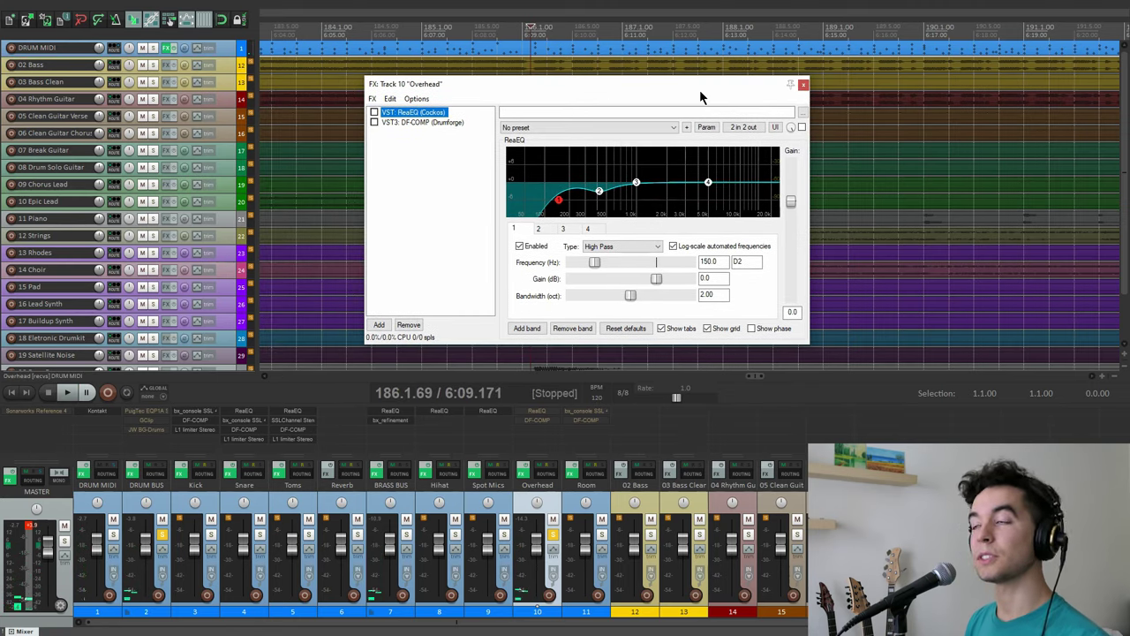
pyautogui.moveTo(700, 92); pyautogui.dragTo(734, 99)
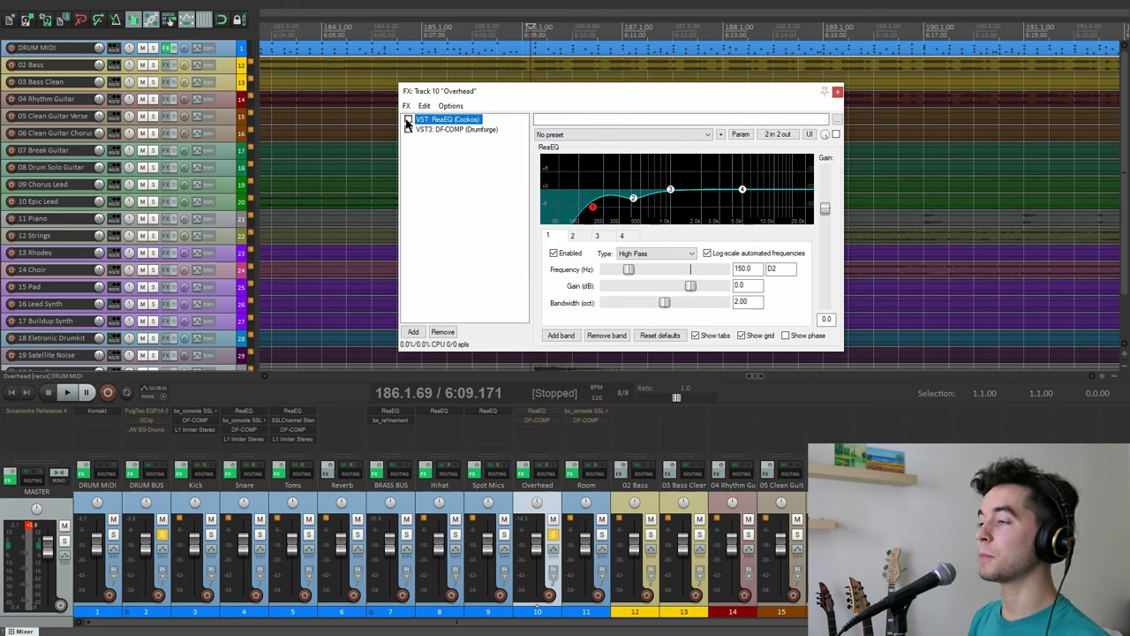
pyautogui.click(635, 199)
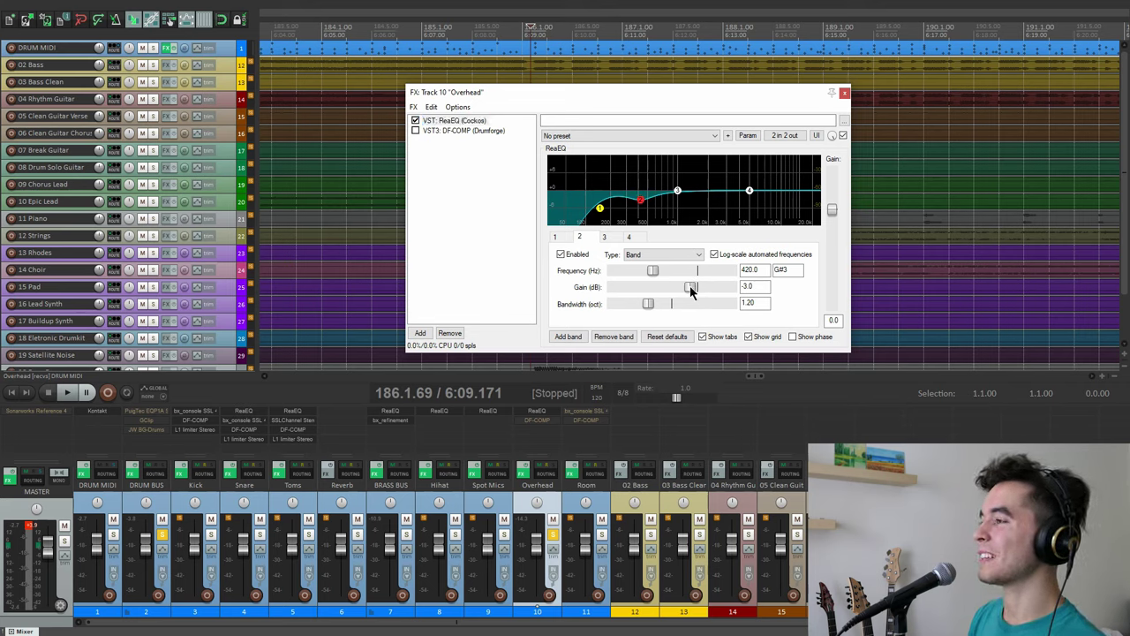
pyautogui.press('space')
pyautogui.moveTo(690, 289); pyautogui.dragTo(761, 294)
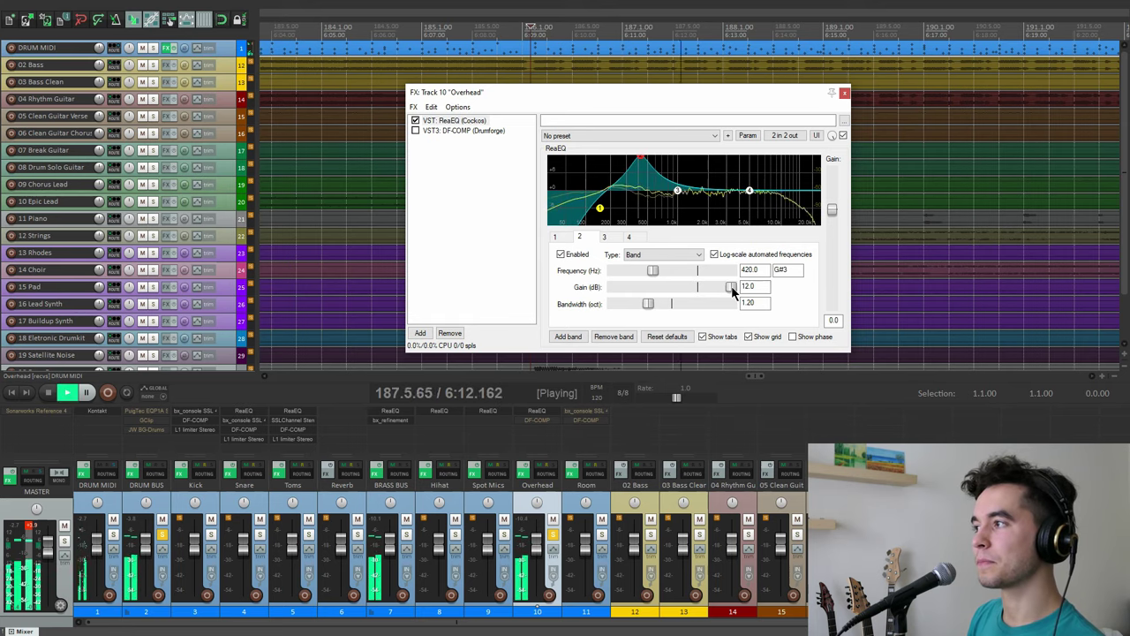
pyautogui.moveTo(731, 288); pyautogui.dragTo(694, 295)
pyautogui.press('space')
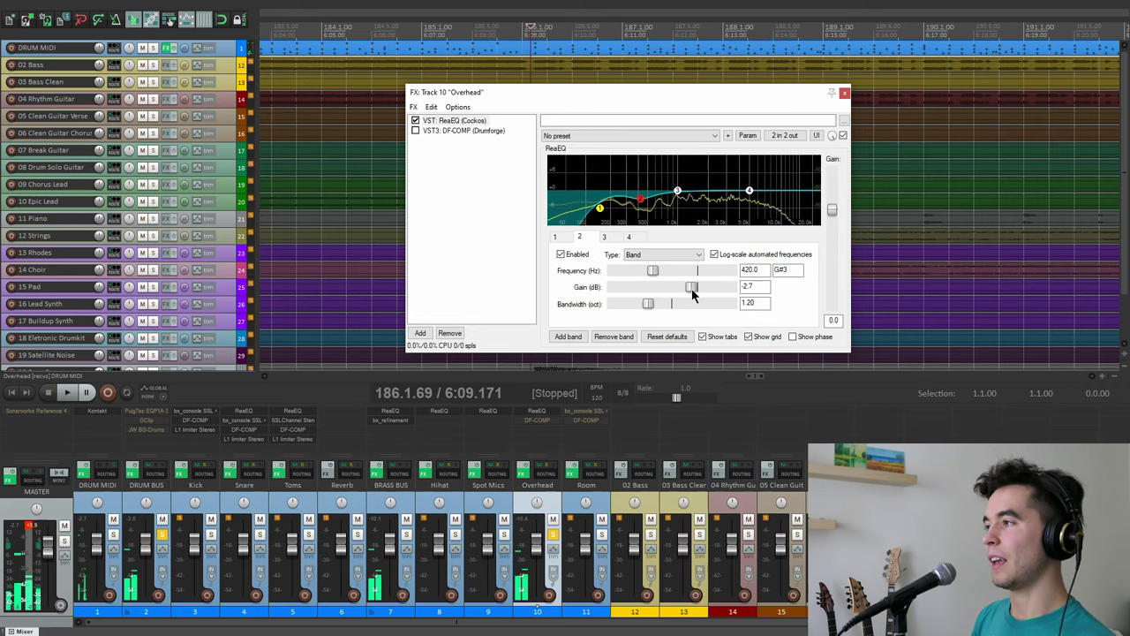
pyautogui.hotkey('ctrl', 'z')
pyautogui.click(692, 288)
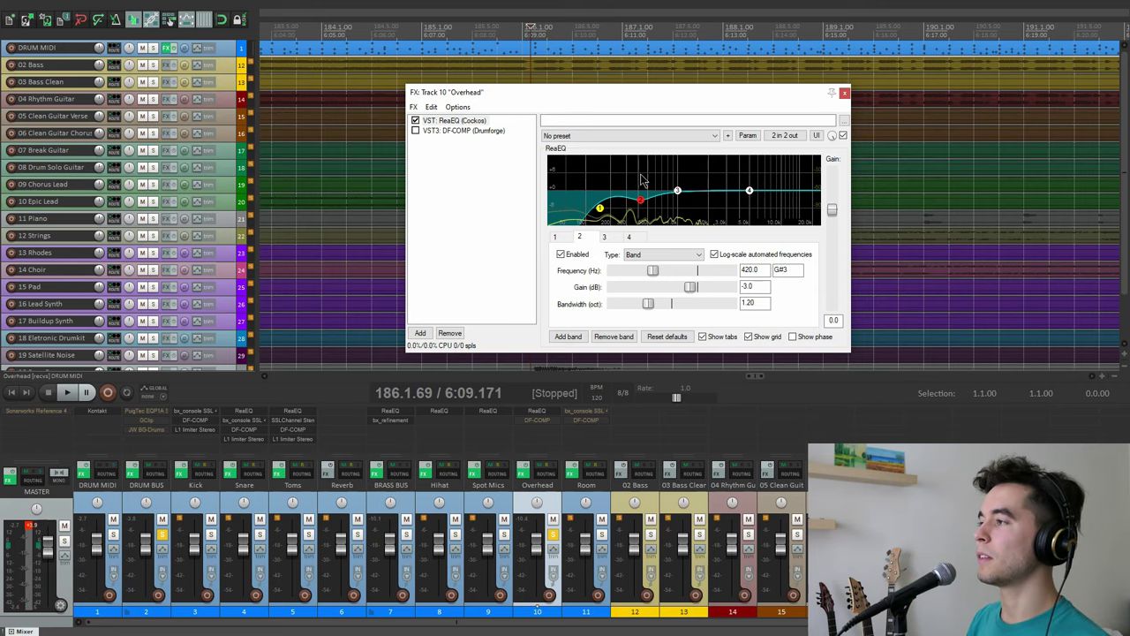
# Step: Enable DF-COMP on Overhead and A/B it on and off during playback
pyautogui.click(415, 130)
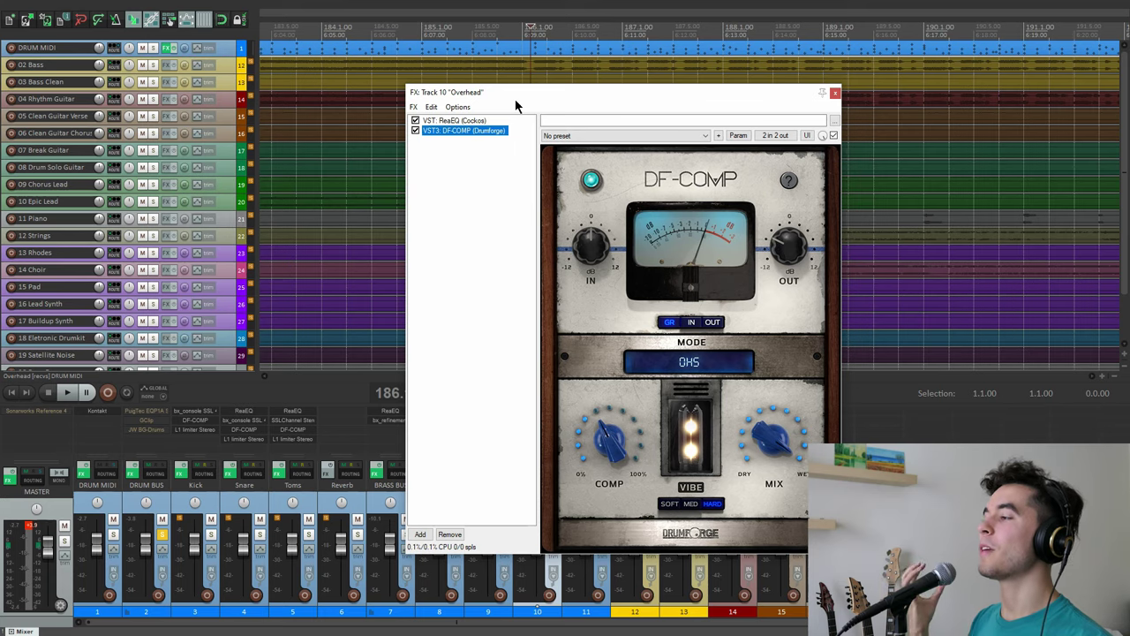
pyautogui.moveTo(520, 99); pyautogui.dragTo(682, 85)
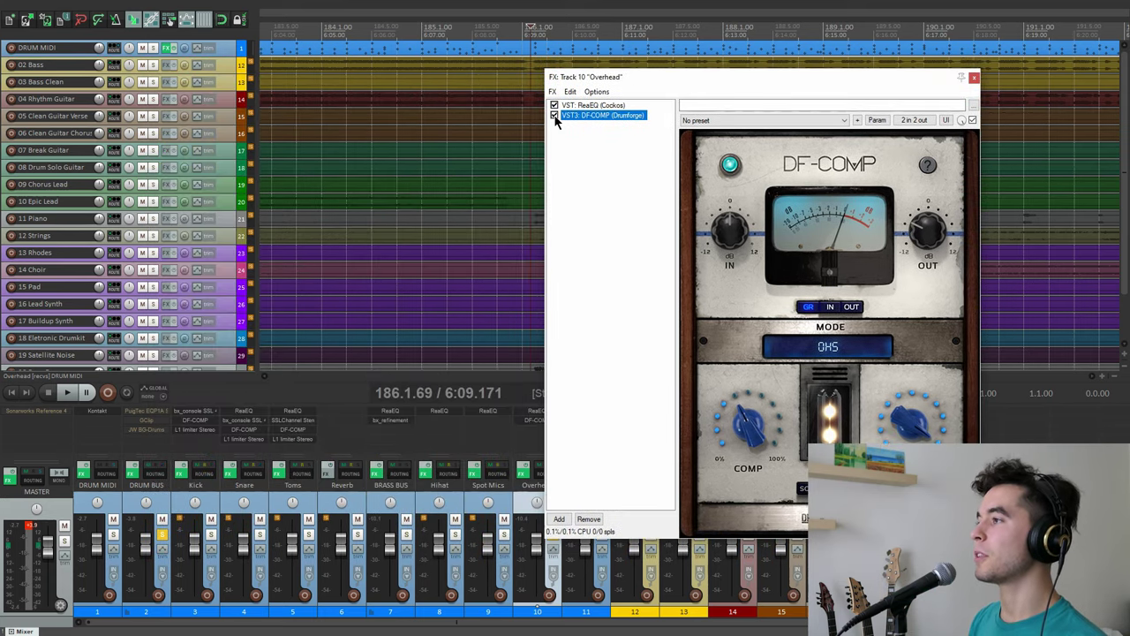
pyautogui.press('space')
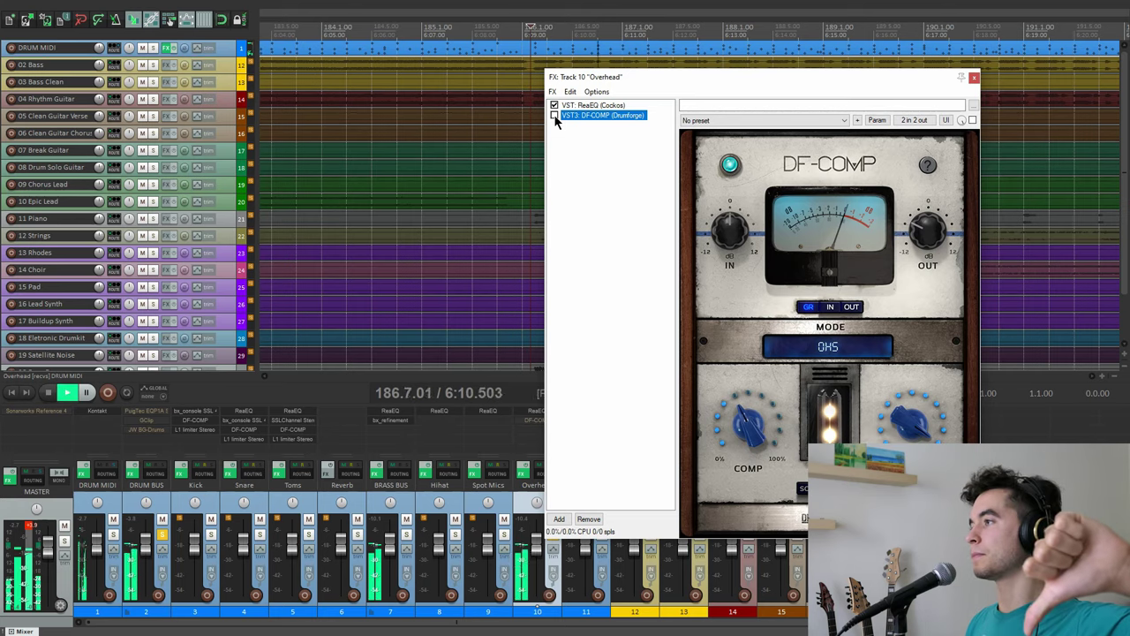
pyautogui.click(554, 115)
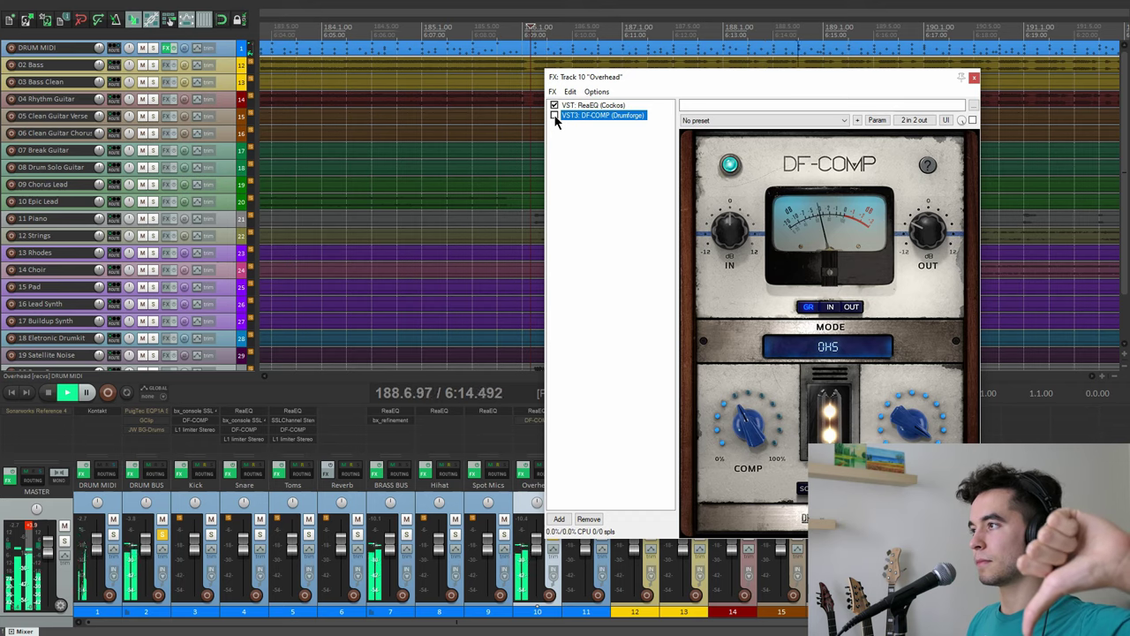
pyautogui.click(554, 114)
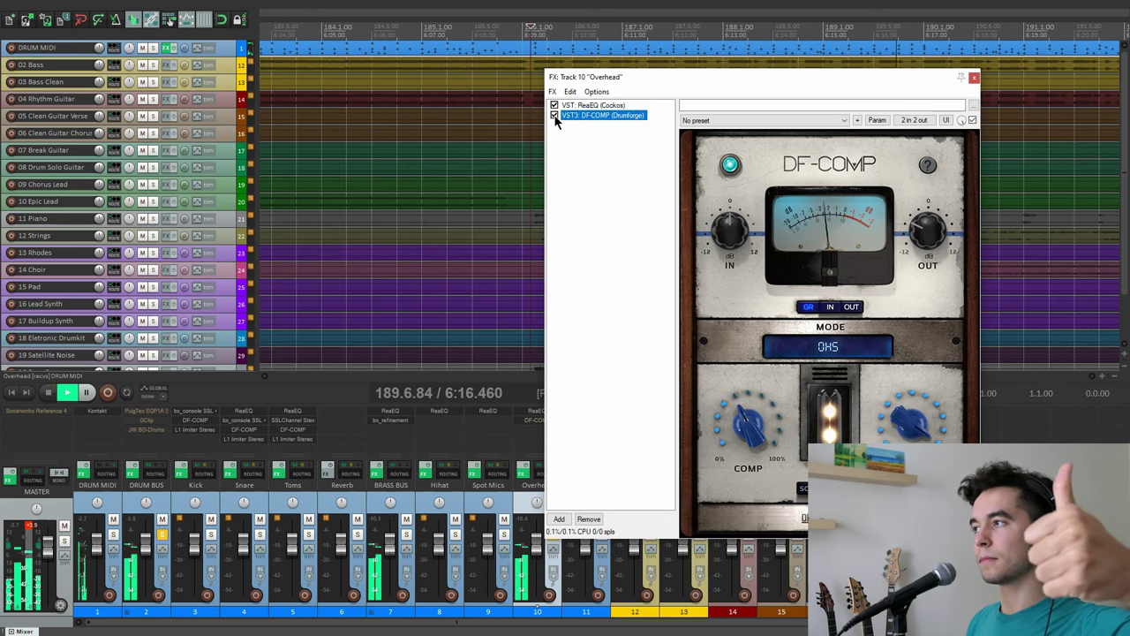
pyautogui.click(553, 115)
pyautogui.press('space')
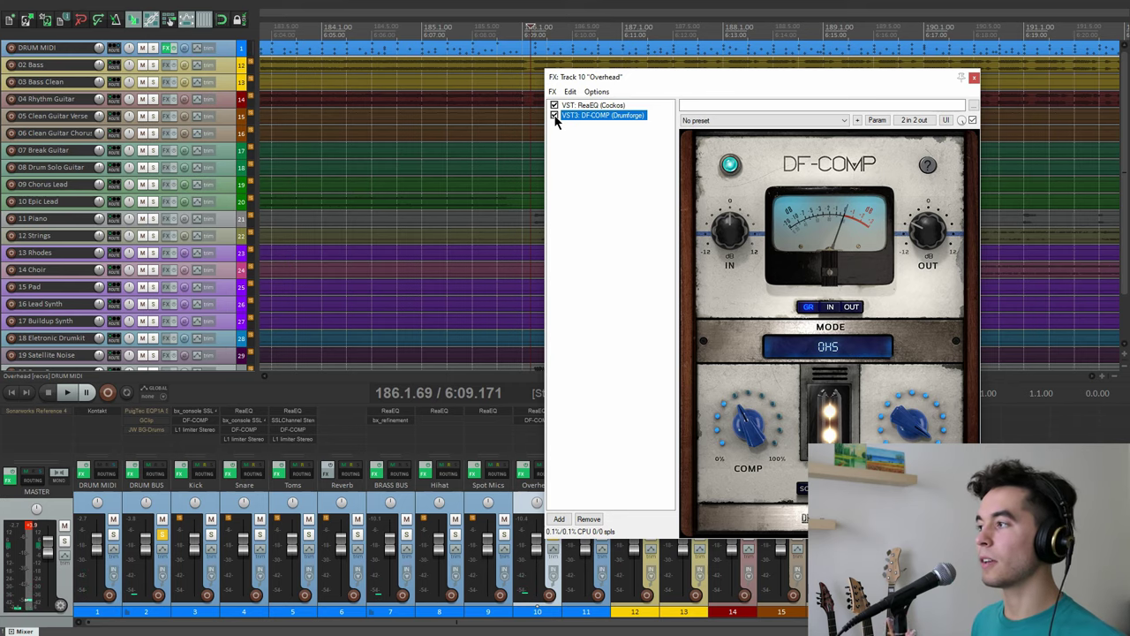
# Step: Listen once more to the compressed overheads, then close the Overhead FX window
pyautogui.moveTo(658, 79); pyautogui.dragTo(524, 77)
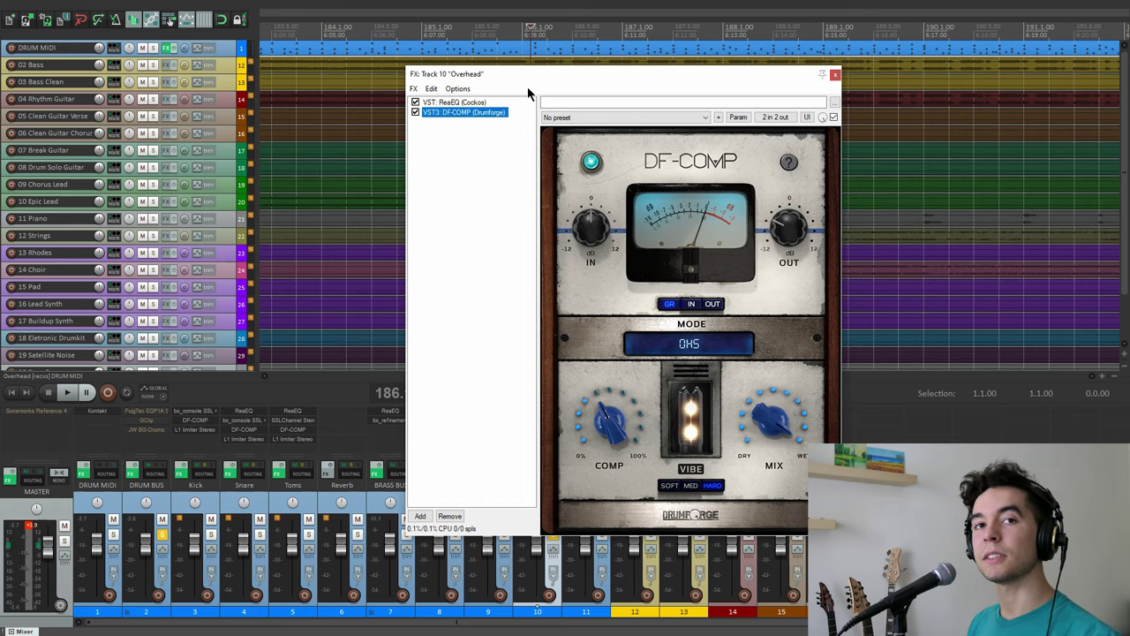
pyautogui.moveTo(541, 80); pyautogui.dragTo(529, 78)
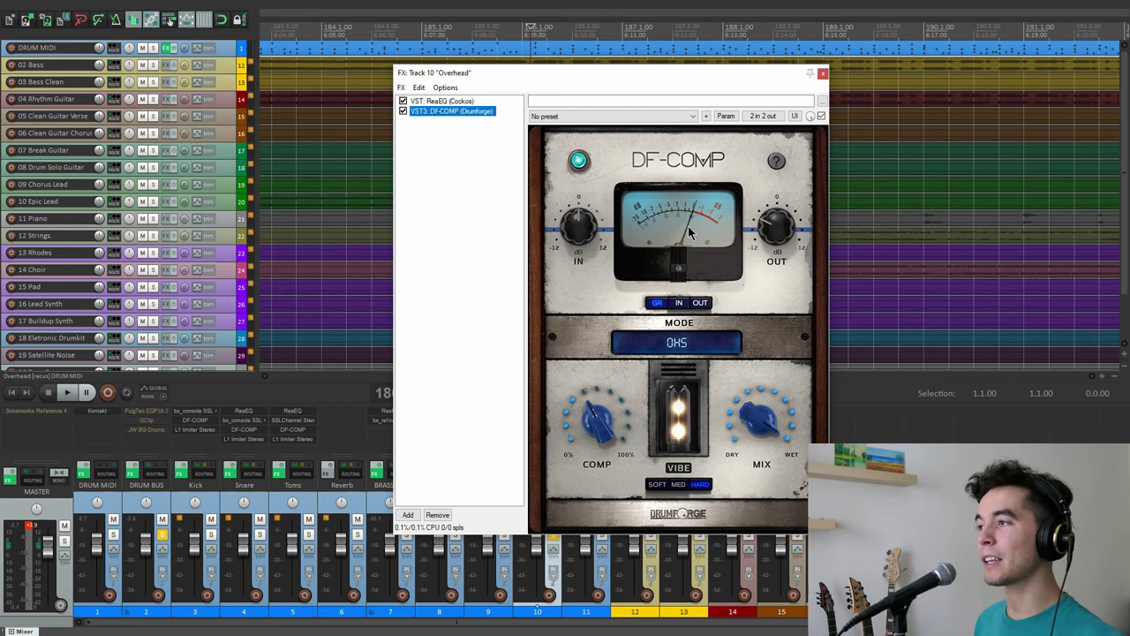
pyautogui.moveTo(693, 76); pyautogui.dragTo(686, 76)
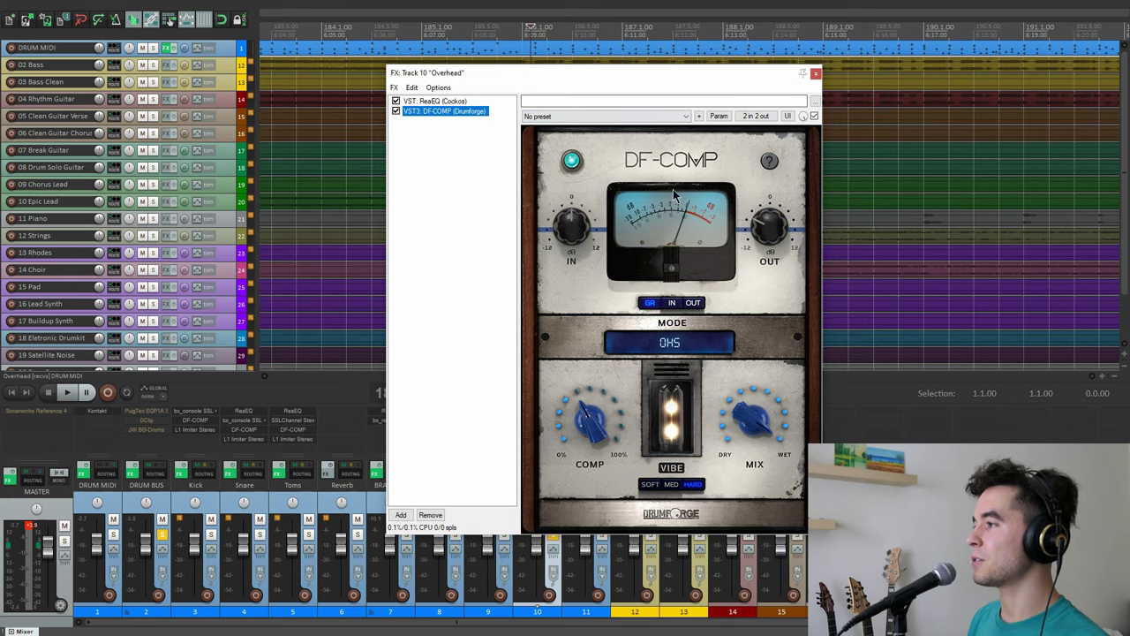
pyautogui.press('space')
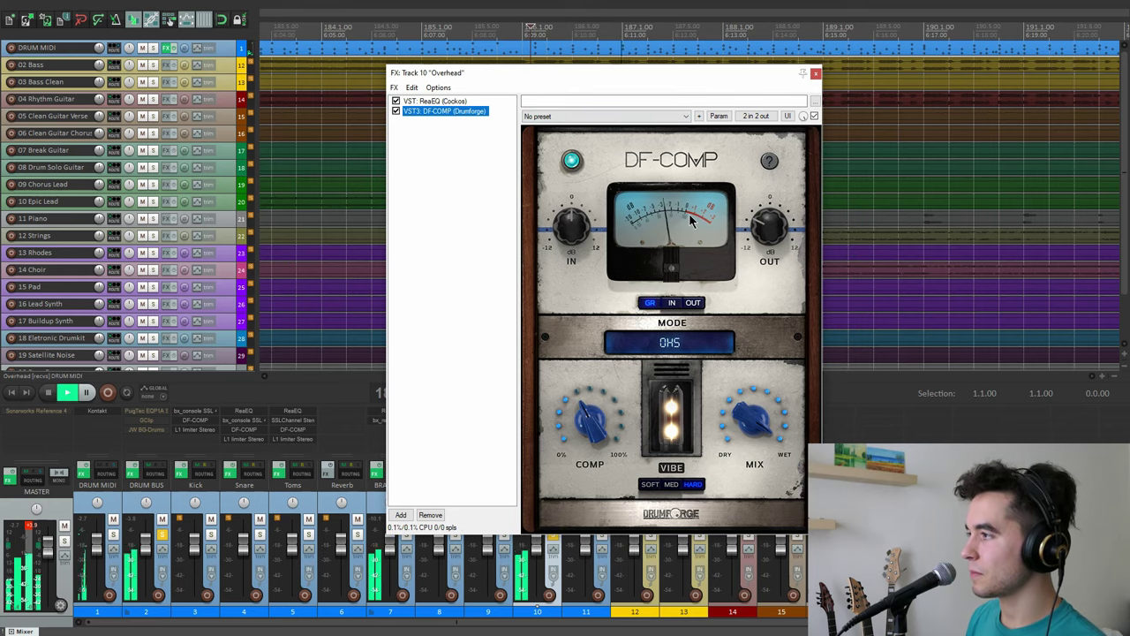
pyautogui.press('space')
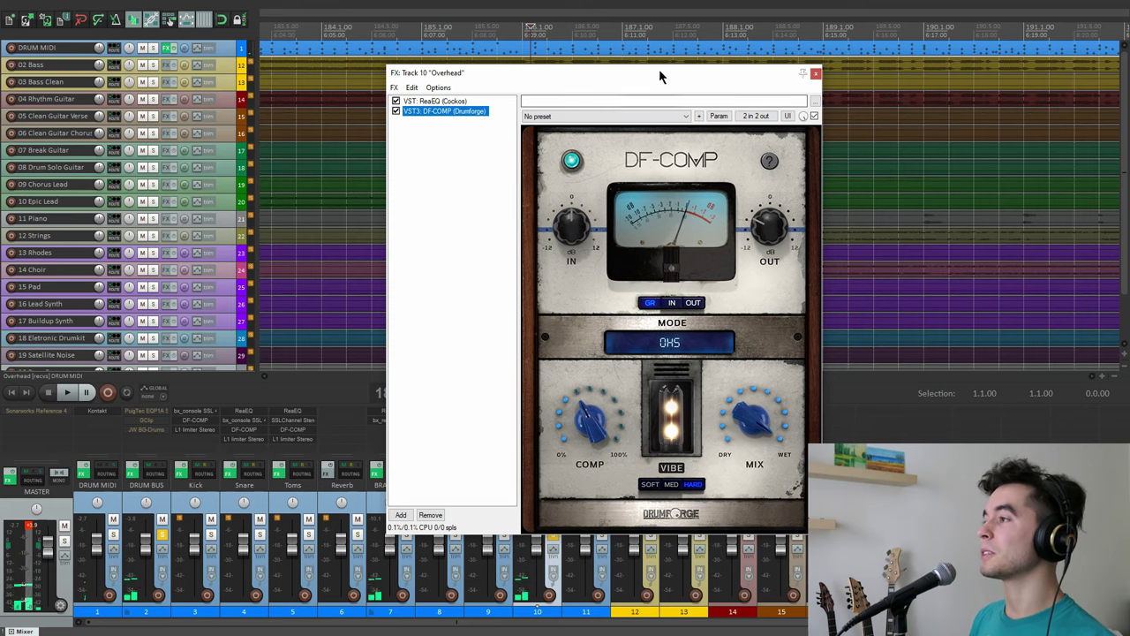
pyautogui.moveTo(660, 75); pyautogui.dragTo(649, 73)
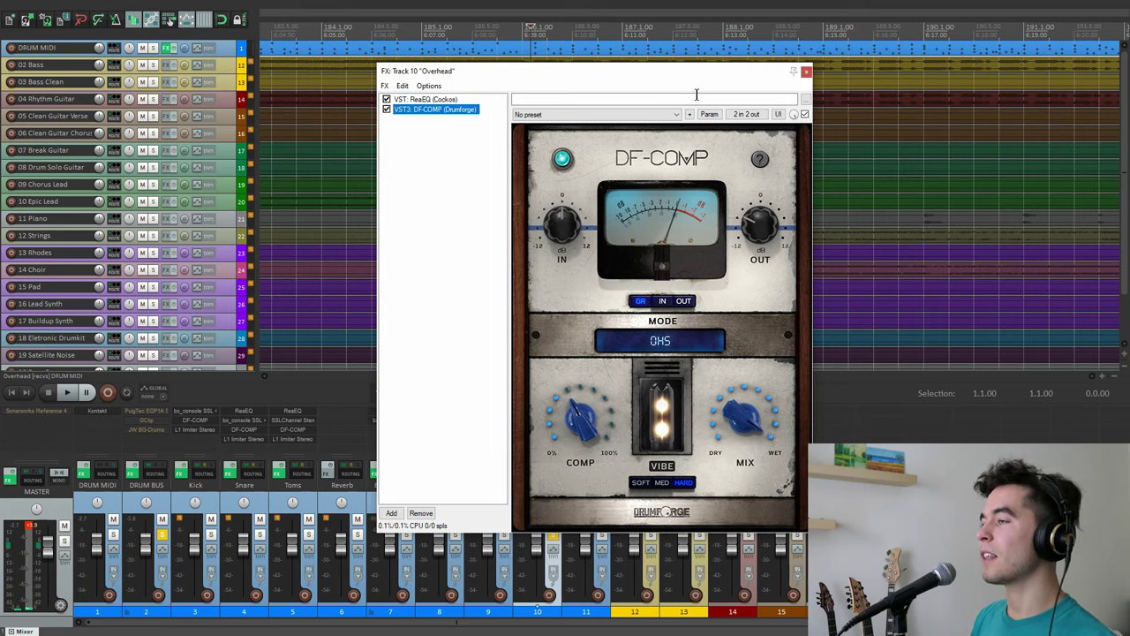
pyautogui.click(806, 73)
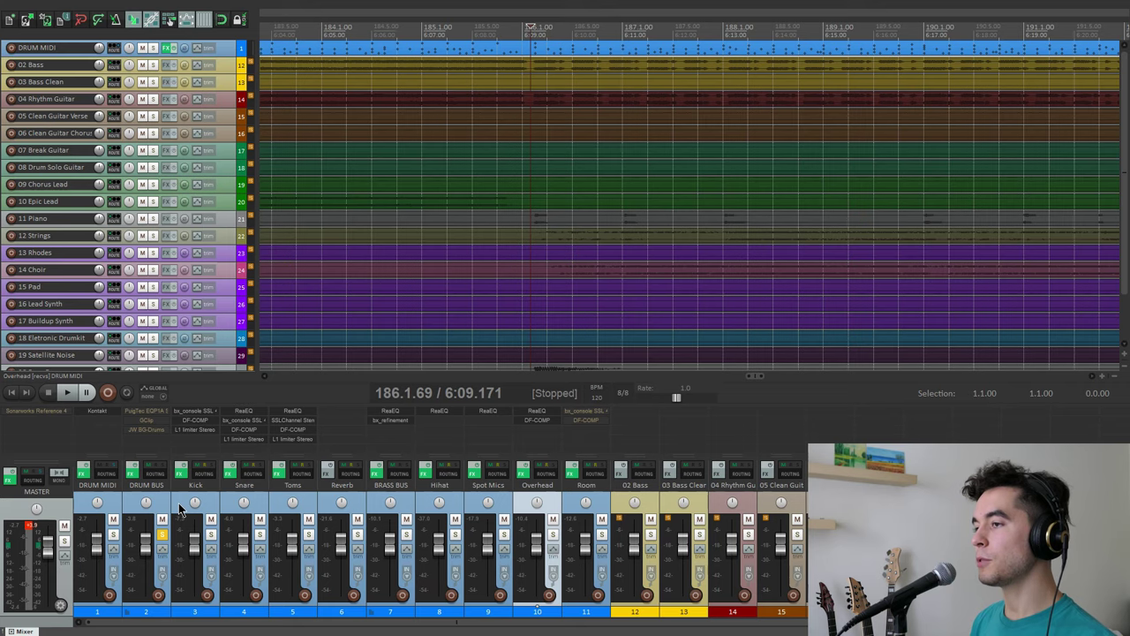
# Step: Bypass the Room track's DF-COMP, then its whole FX chain, listening after each change
pyautogui.press('space')
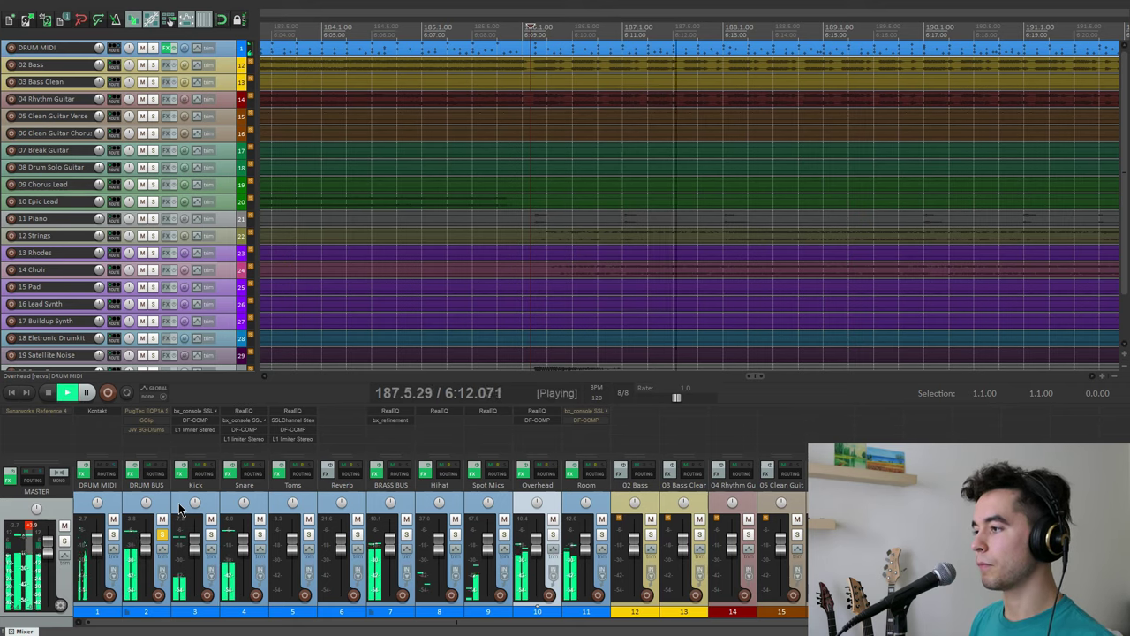
pyautogui.press('space')
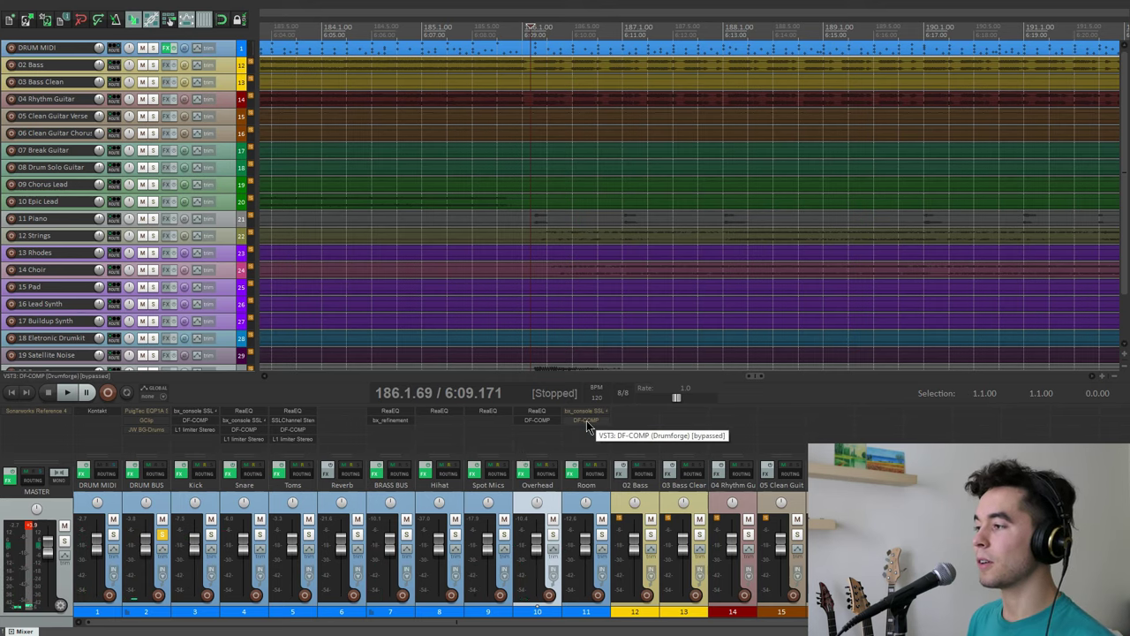
pyautogui.keyDown('ctrl'); pyautogui.click(586, 420); pyautogui.keyUp('ctrl')
pyautogui.press('space')
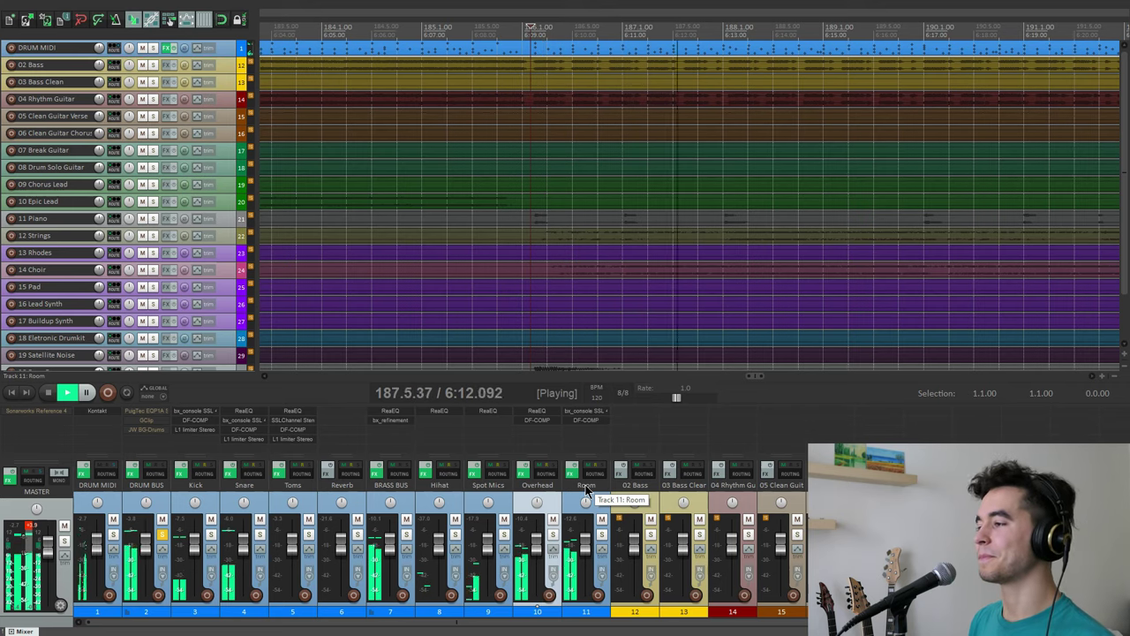
pyautogui.press('space')
pyautogui.click(571, 470)
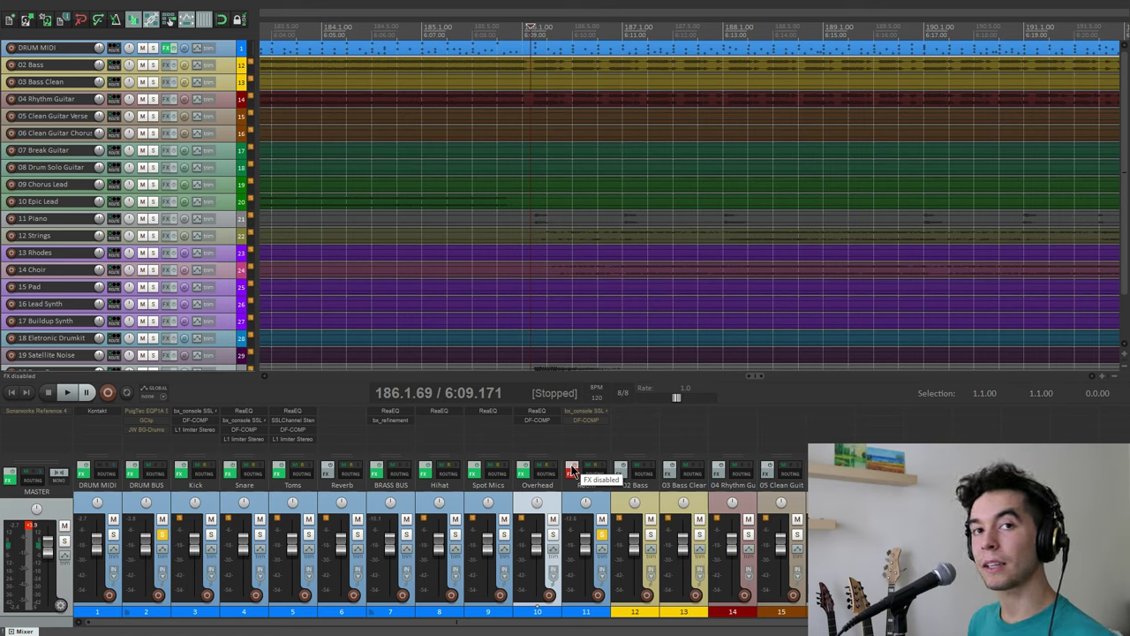
pyautogui.press('space')
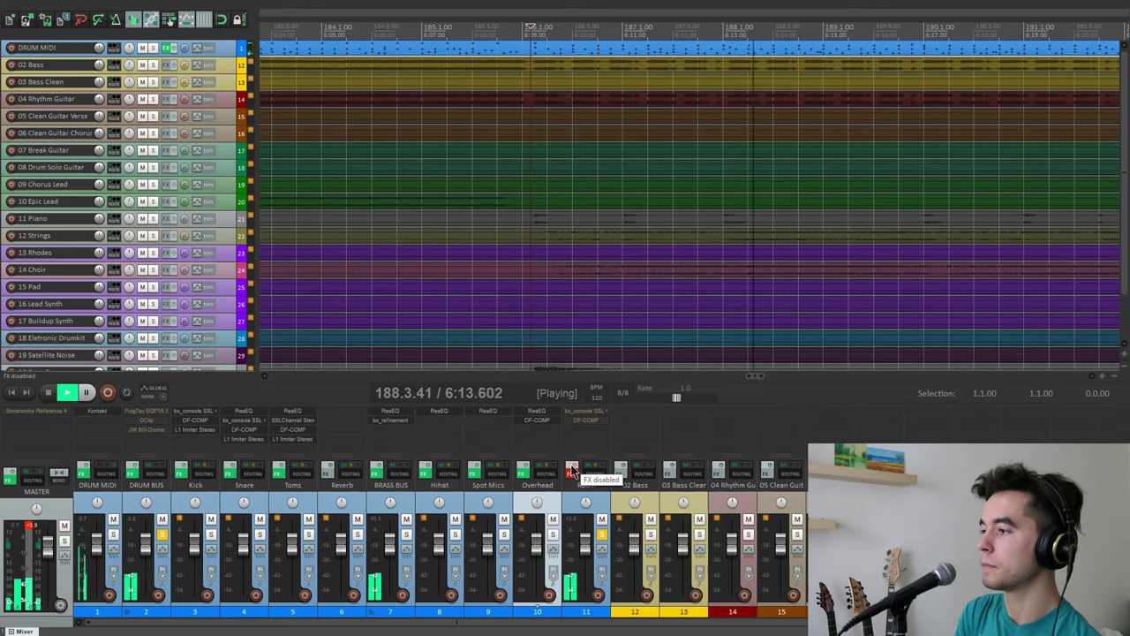
pyautogui.press('space')
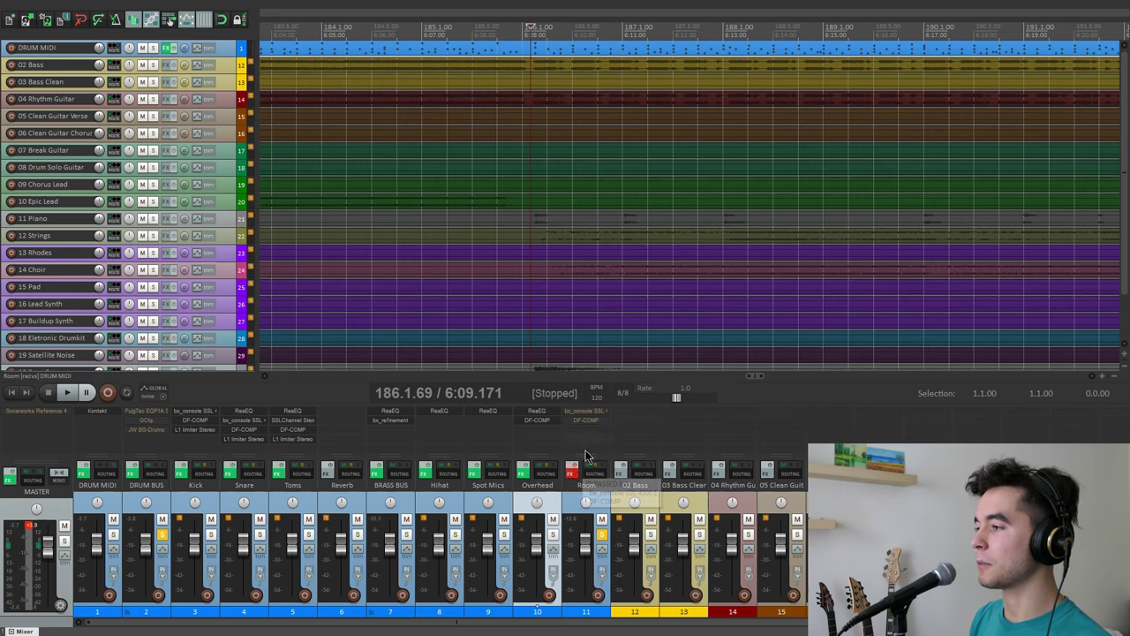
pyautogui.click(572, 474)
# Step: Bypass DF-COMP and re-enable the Room track's effects chain
pyautogui.moveTo(357, 53); pyautogui.dragTo(718, 47)
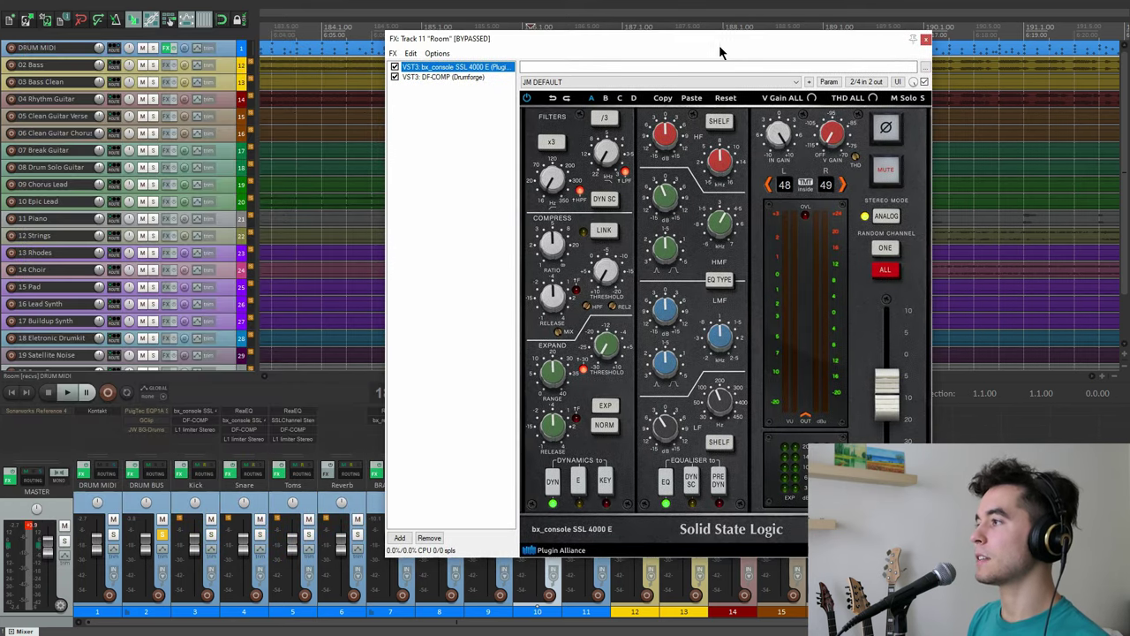
pyautogui.click(396, 77)
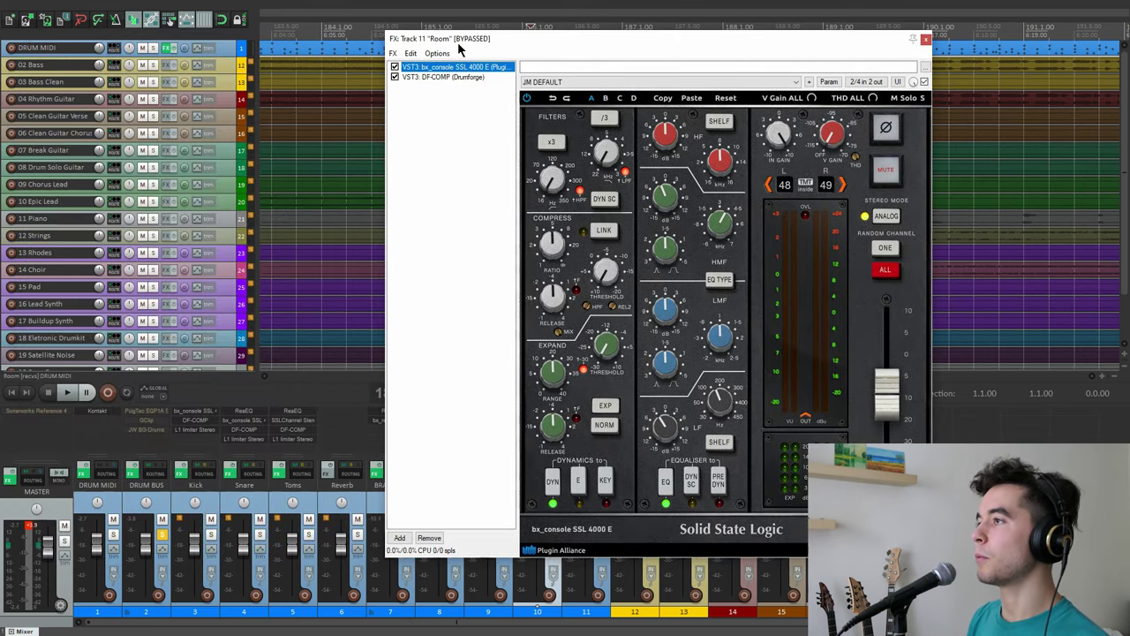
pyautogui.moveTo(458, 50); pyautogui.dragTo(697, 81)
pyautogui.click(572, 473)
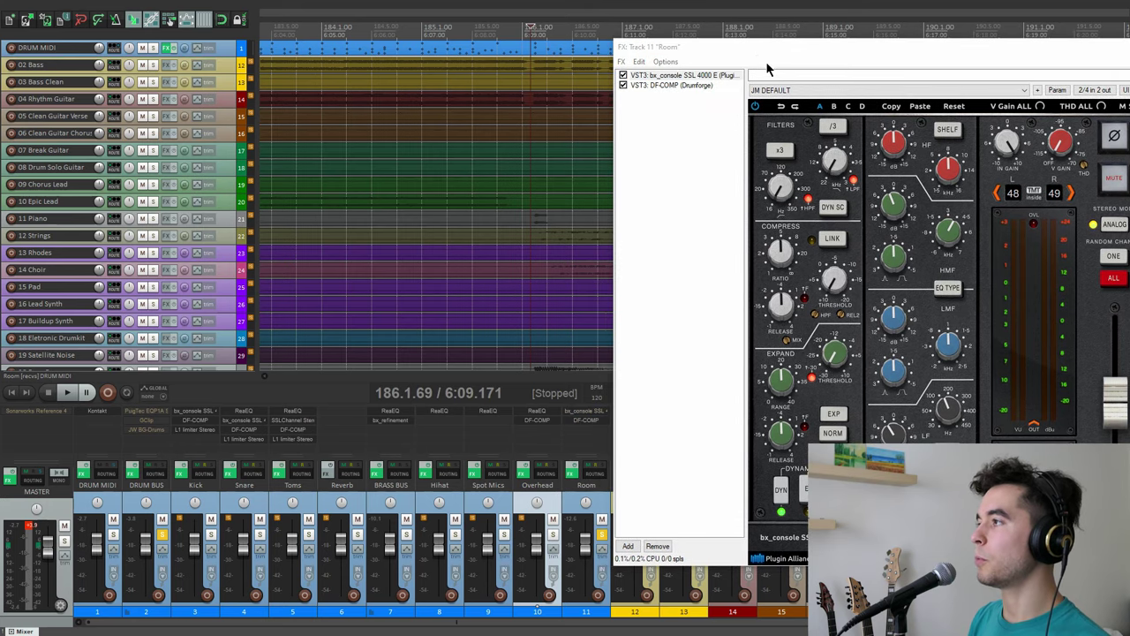
pyautogui.moveTo(765, 60); pyautogui.dragTo(521, 58)
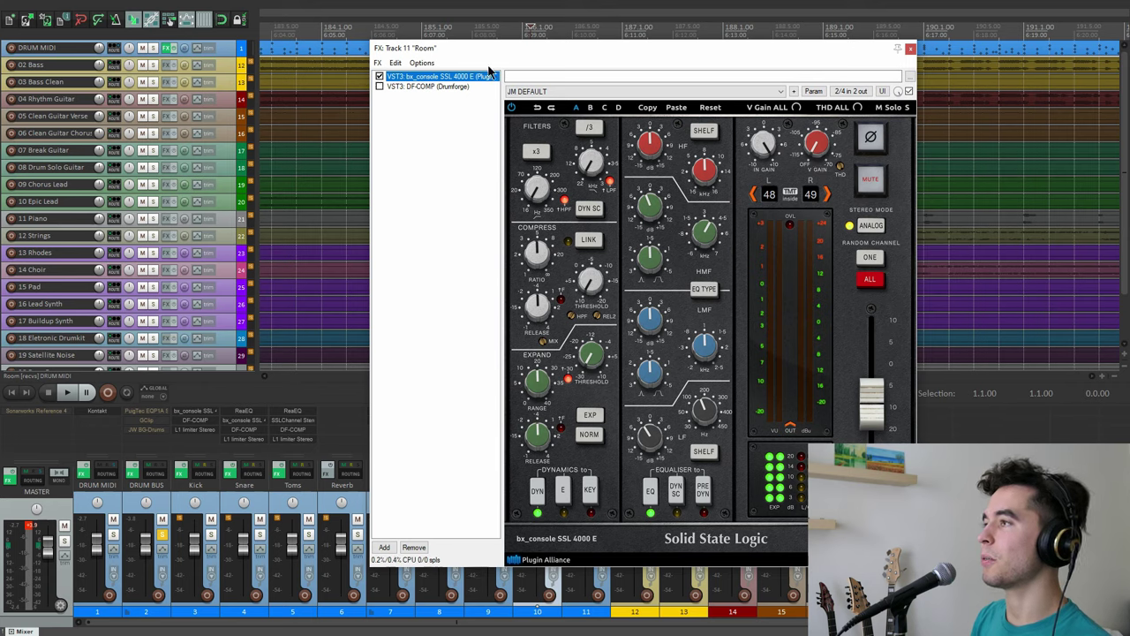
pyautogui.moveTo(488, 71); pyautogui.dragTo(449, 74)
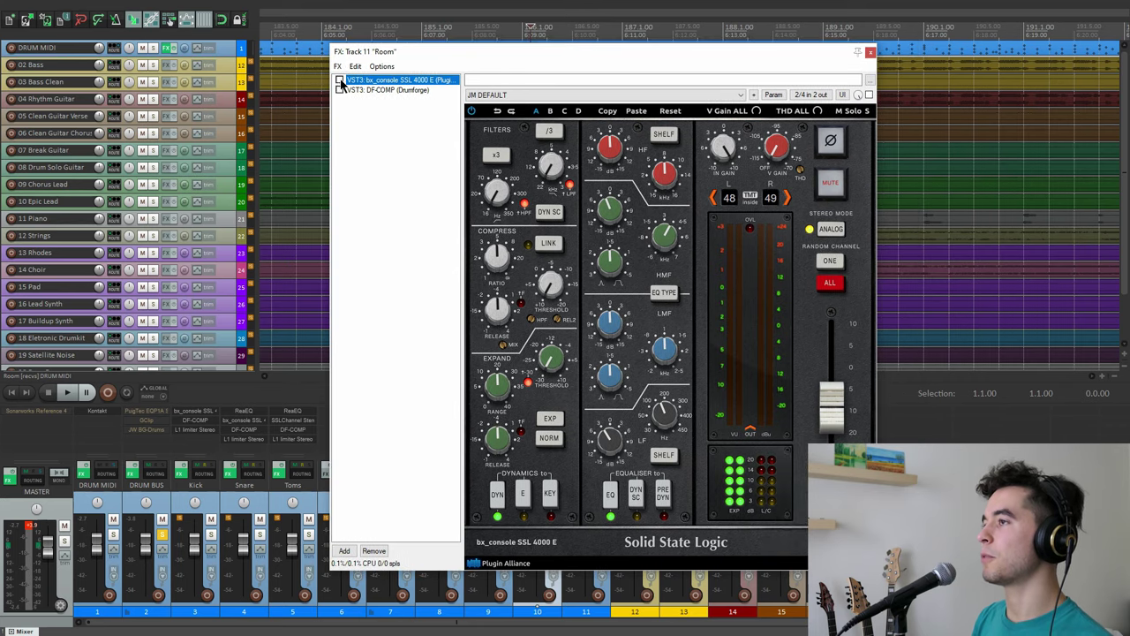
# Step: Turn on the bx_console SSL 4000 E strip and lower its green high-mid EQ gain during playback
pyautogui.press('space')
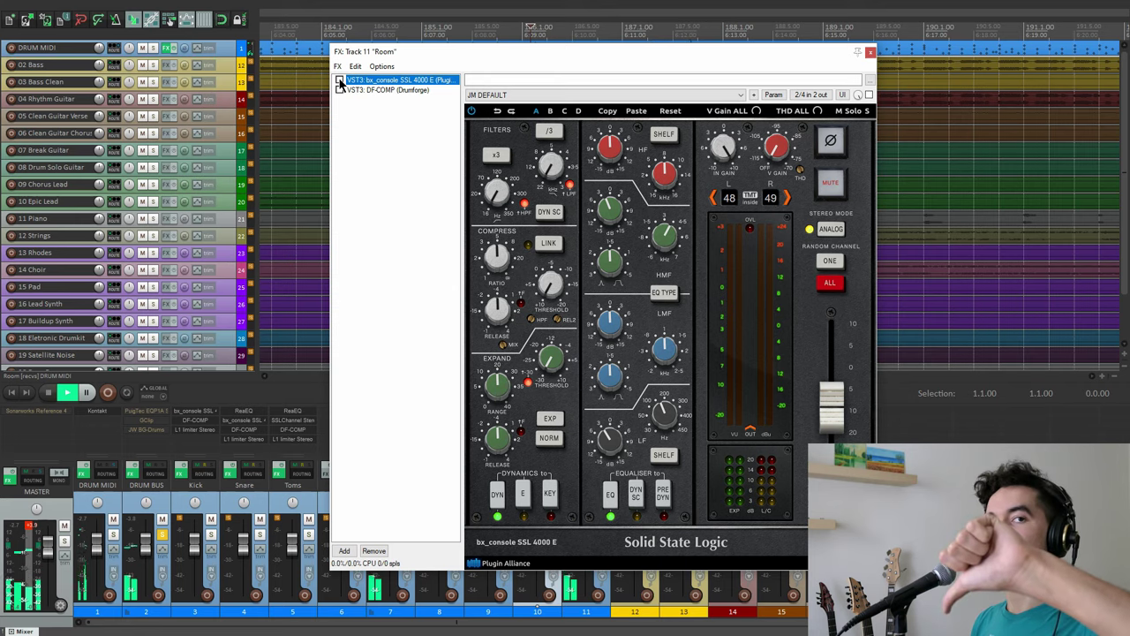
pyautogui.click(340, 82)
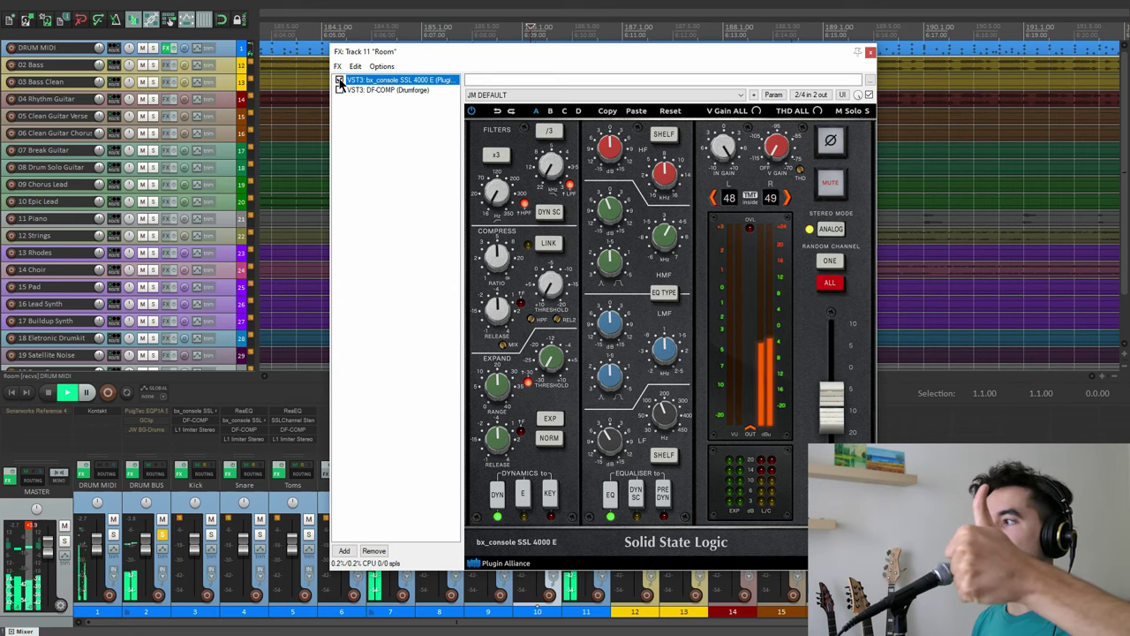
pyautogui.press('space')
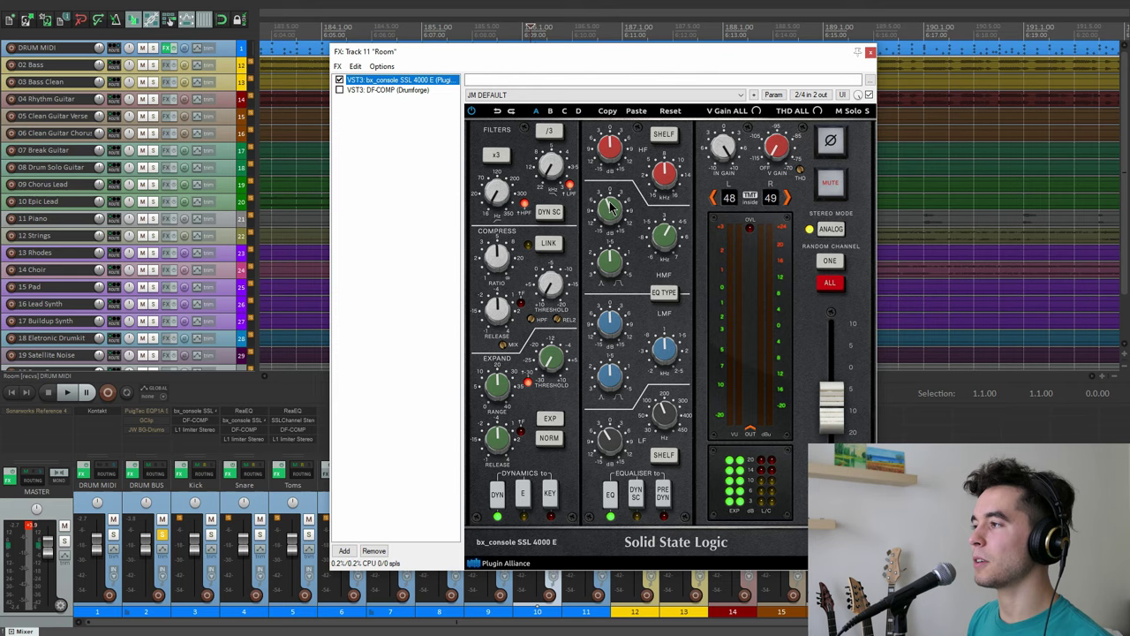
pyautogui.press('space')
pyautogui.moveTo(608, 205)
pyautogui.mouseDown()
pyautogui.moveTo(597, 256)
pyautogui.moveTo(602, 203)
pyautogui.mouseUp()
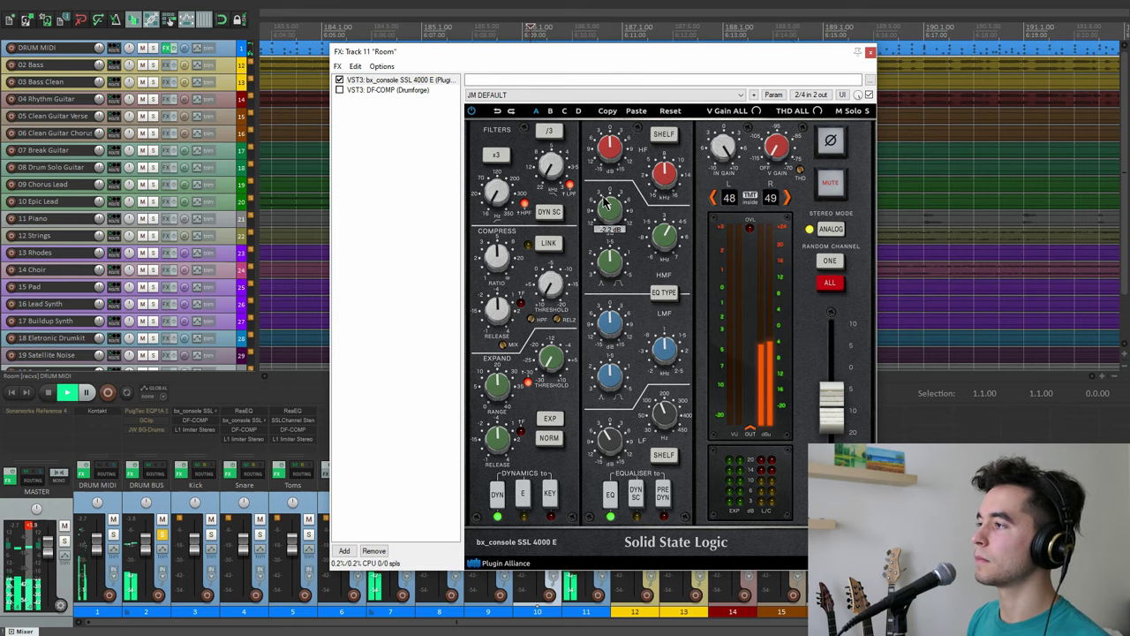
pyautogui.click(382, 89)
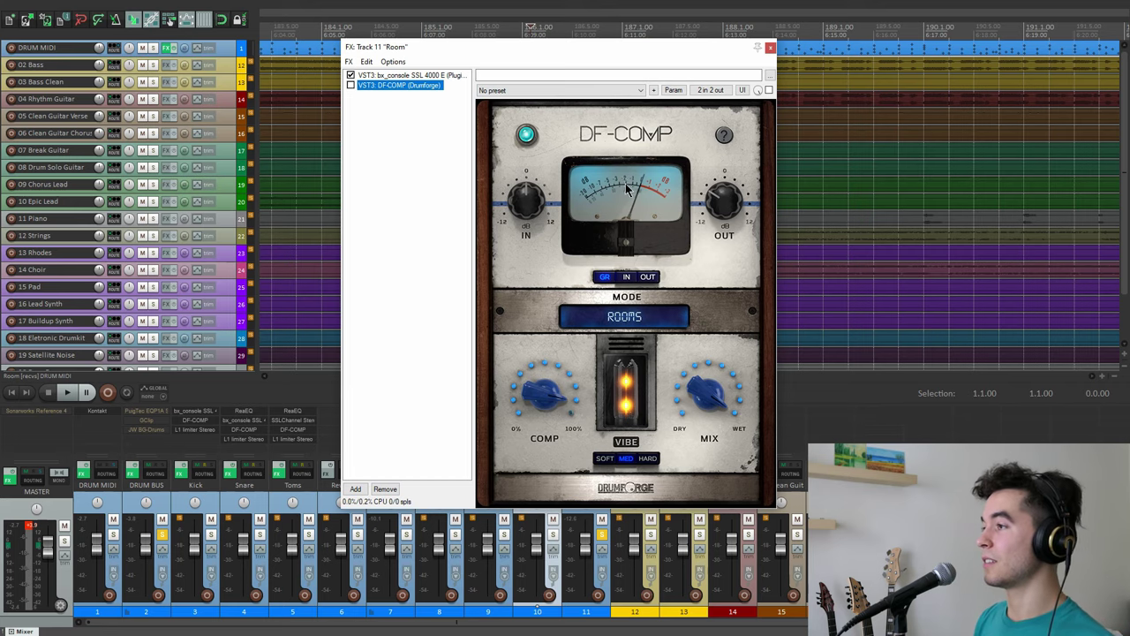
# Step: Enable DF-COMP (Rooms mode, Med vibe) on Room, A/B it during playback, and leave it on
pyautogui.click(768, 90)
pyautogui.press('space')
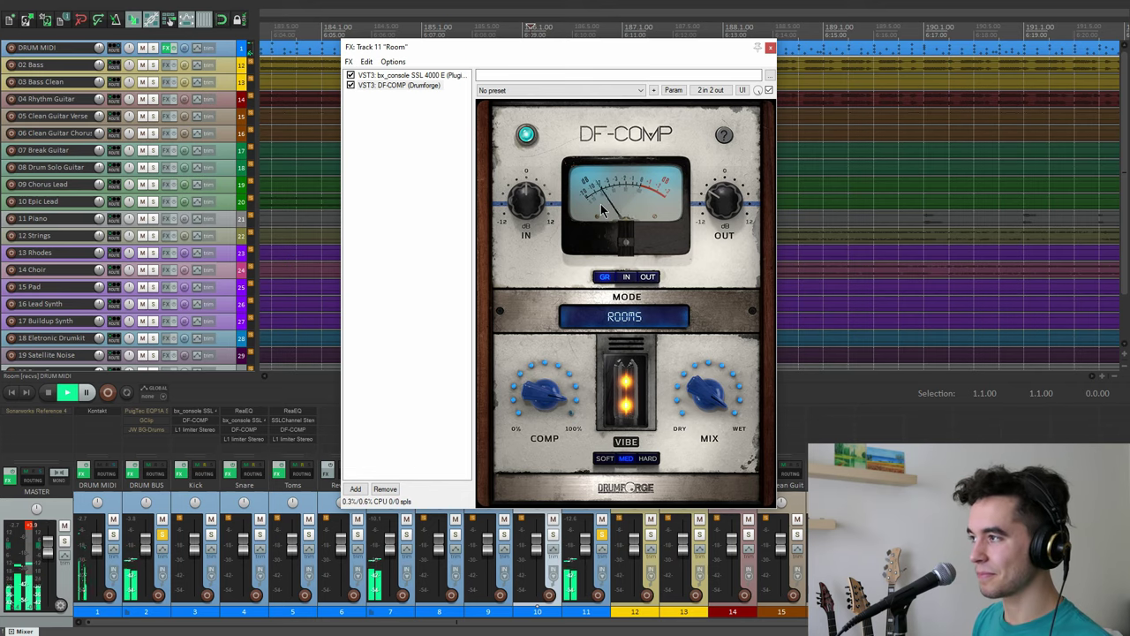
pyautogui.press('space')
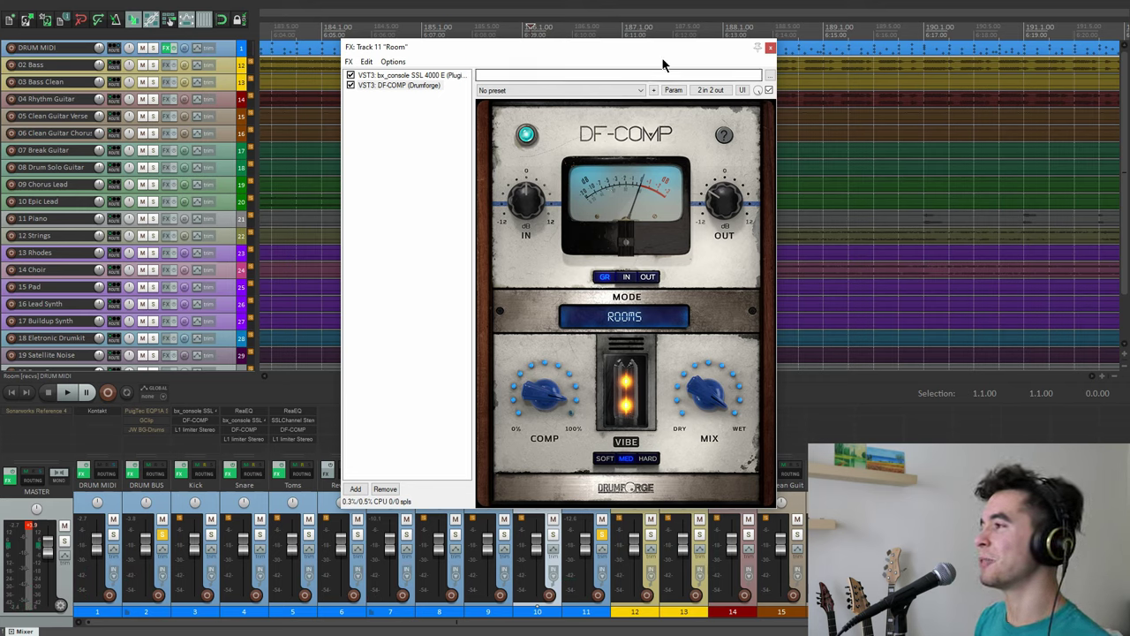
pyautogui.click(770, 90)
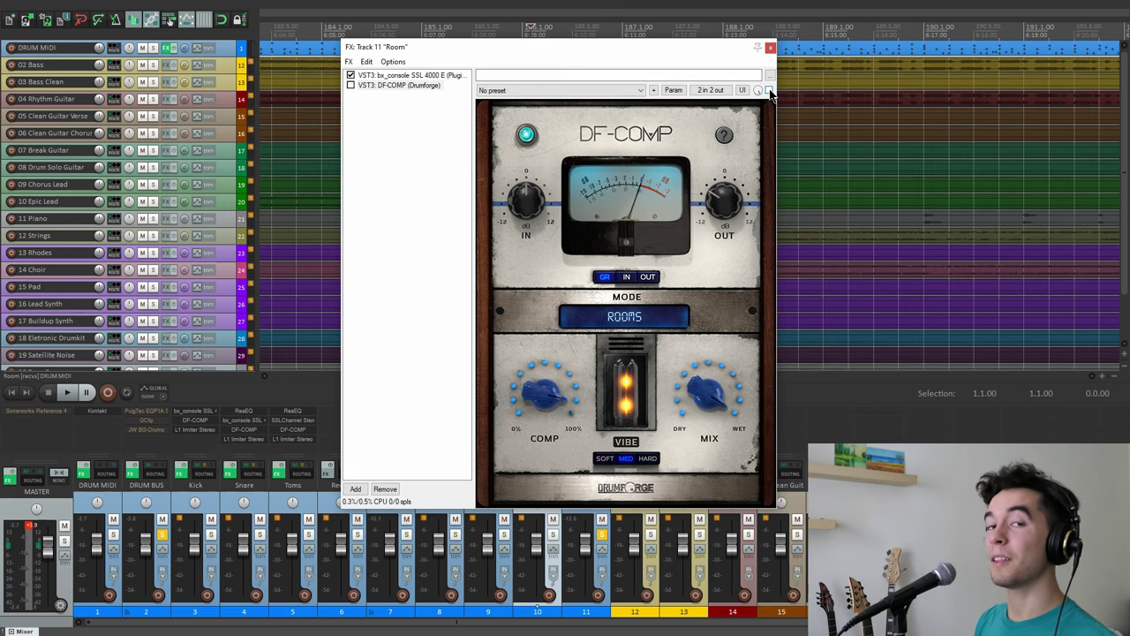
pyautogui.press('space')
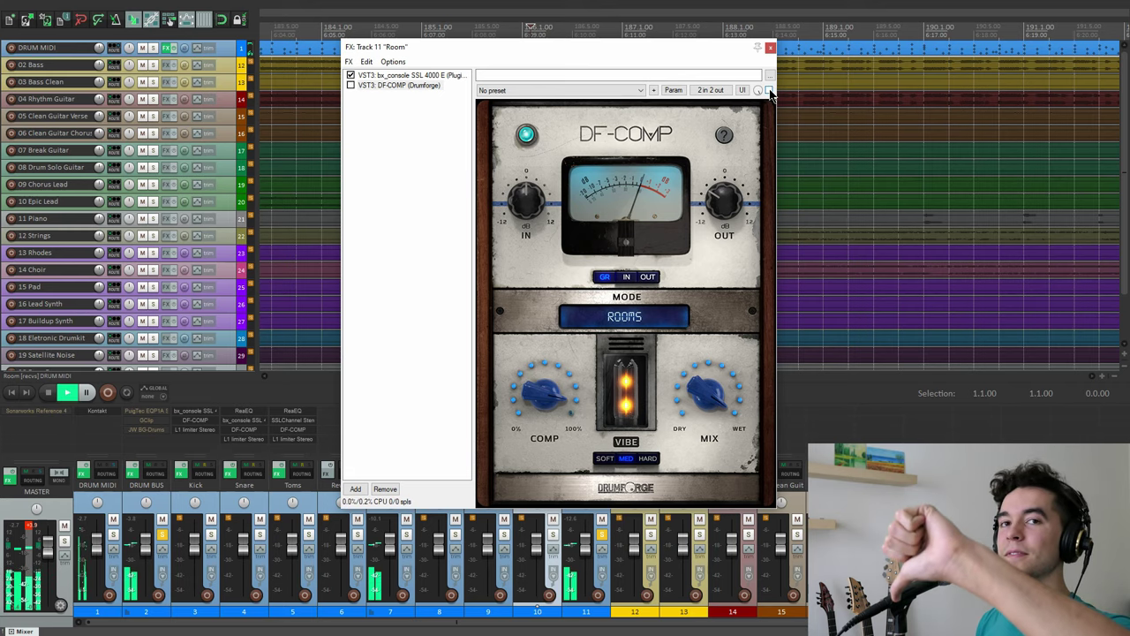
pyautogui.click(769, 90)
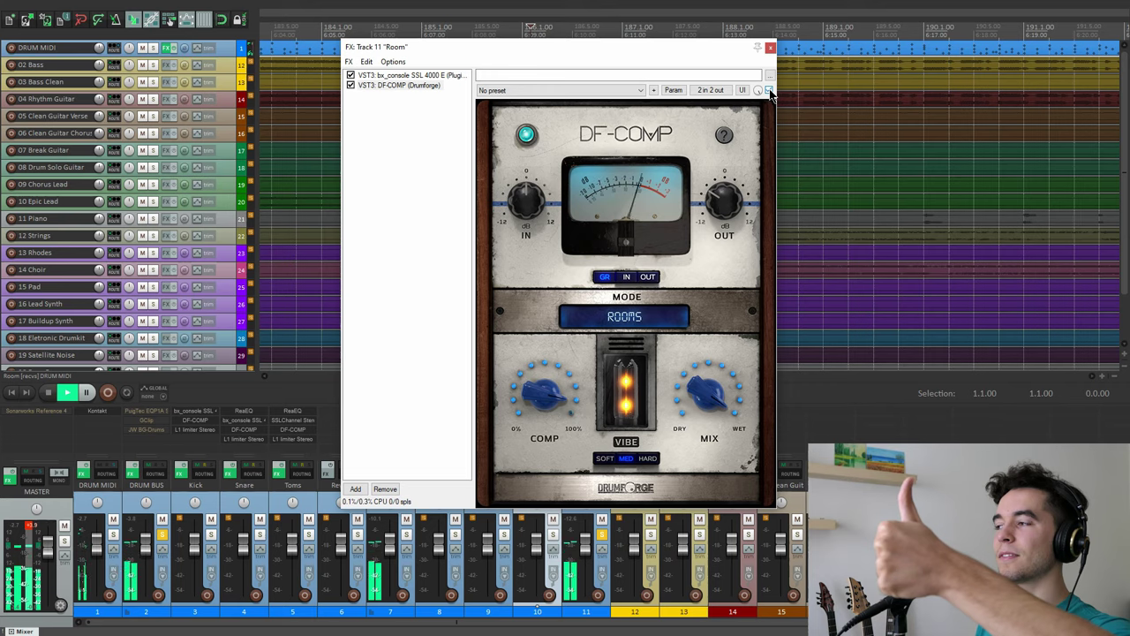
pyautogui.click(769, 90)
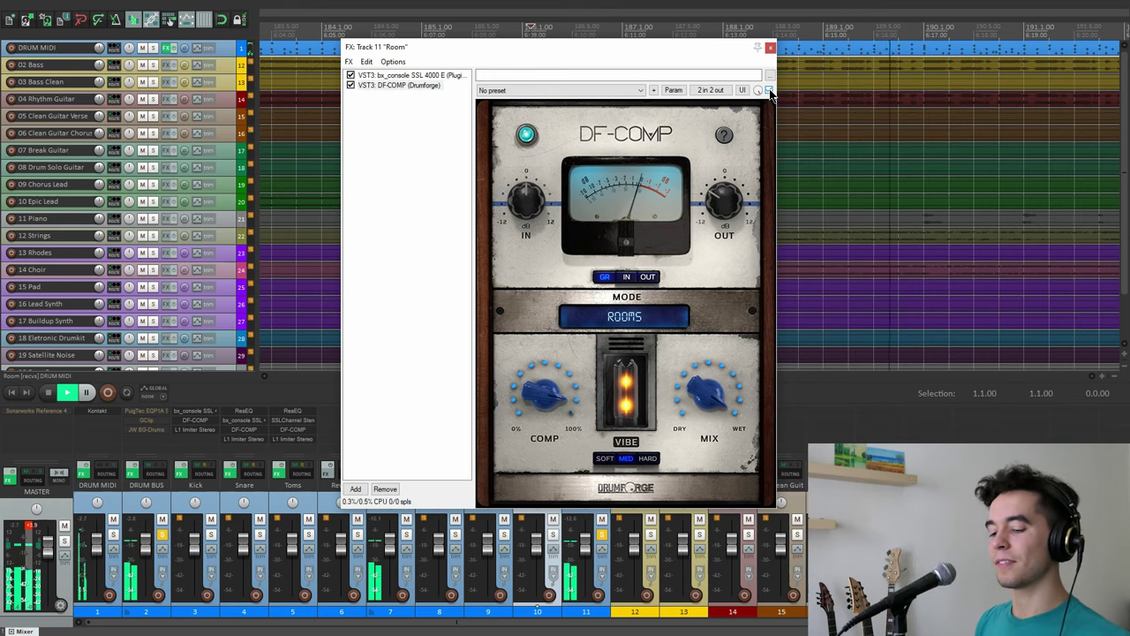
pyautogui.click(769, 90)
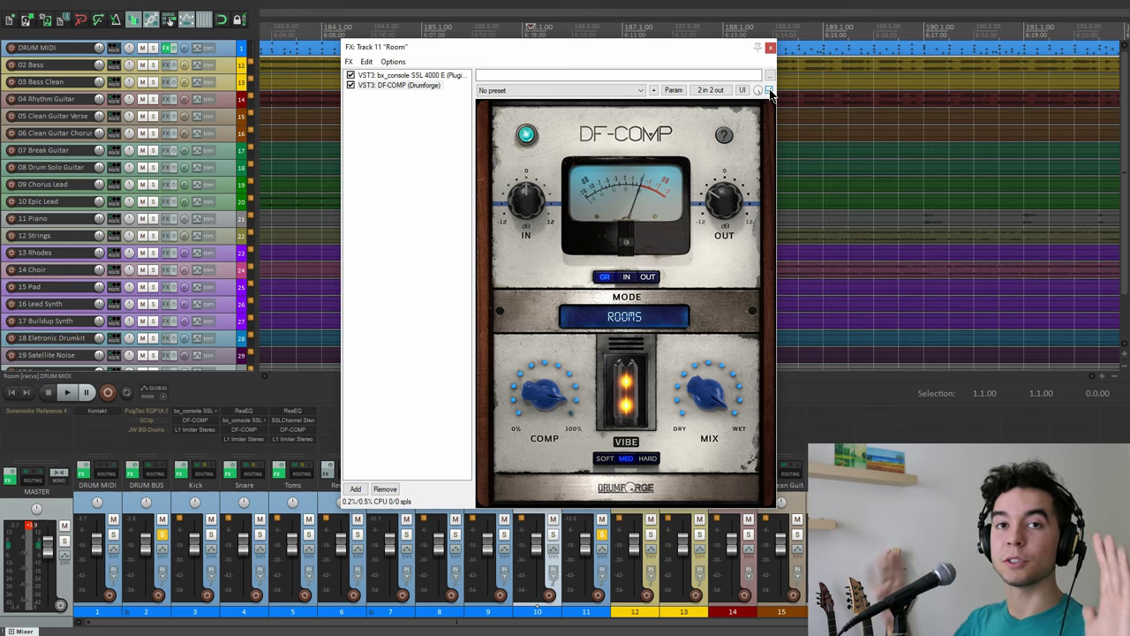
# Step: Solo the Snare track and play it back
pyautogui.moveTo(684, 47); pyautogui.dragTo(816, 36)
pyautogui.click(261, 535)
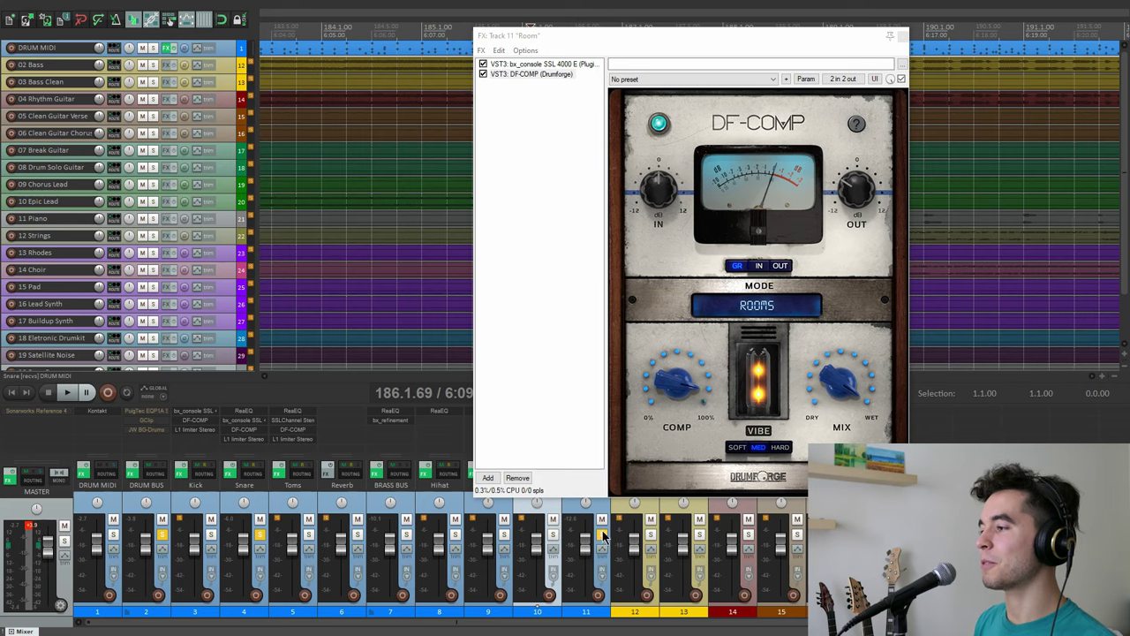
pyautogui.press('space')
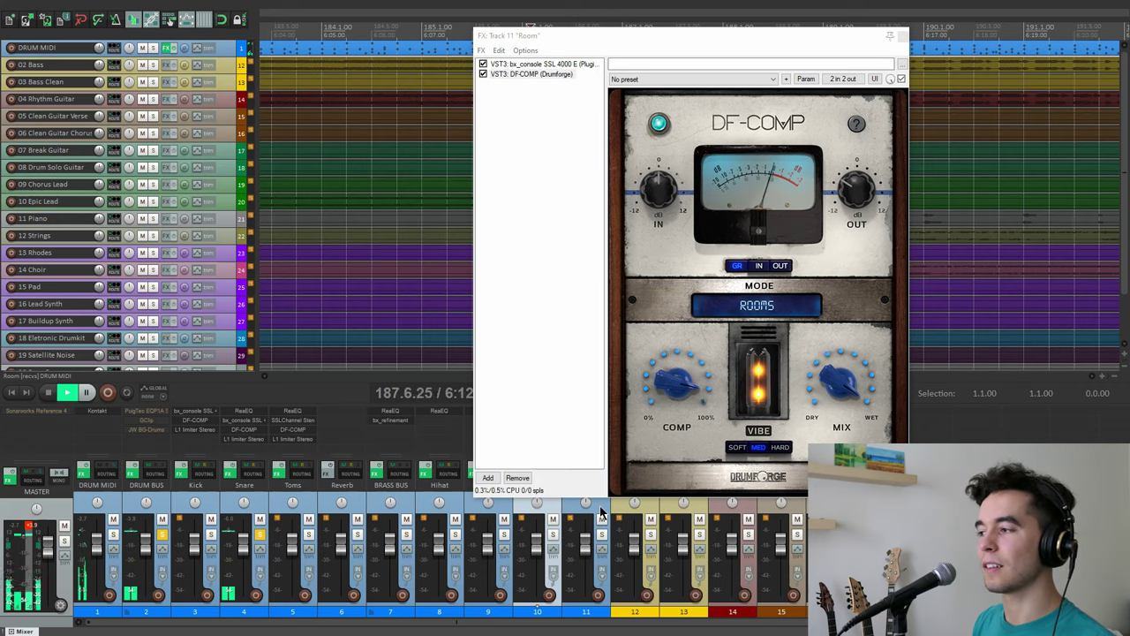
pyautogui.press('space')
# Step: Solo the Room track, audition it, and close its effects window
pyautogui.click(603, 538)
pyautogui.press('space')
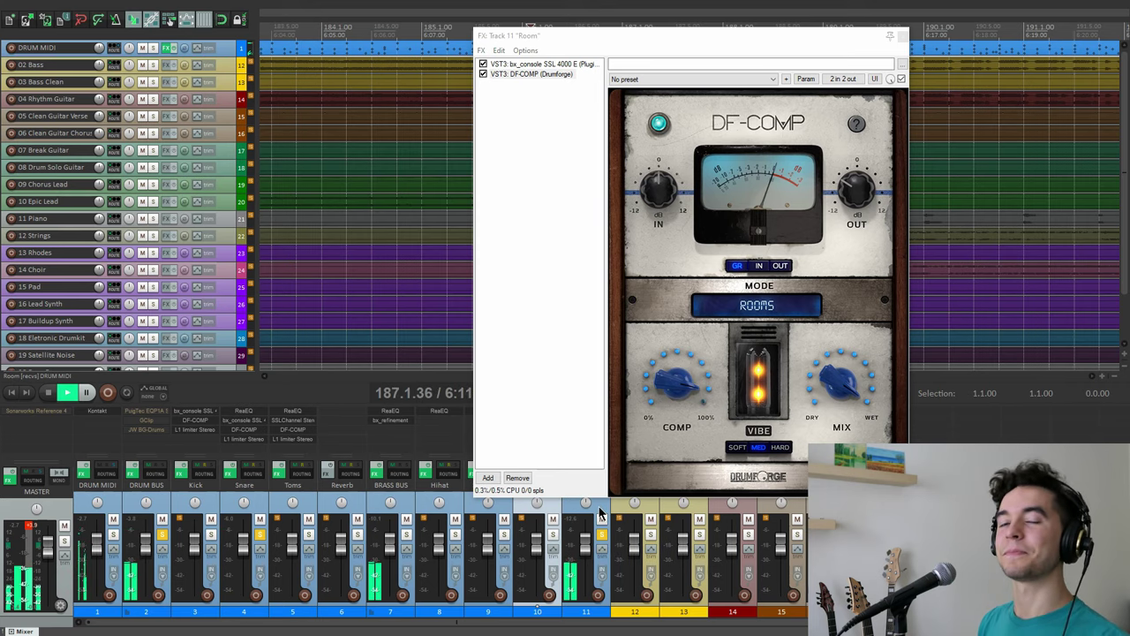
pyautogui.press('space')
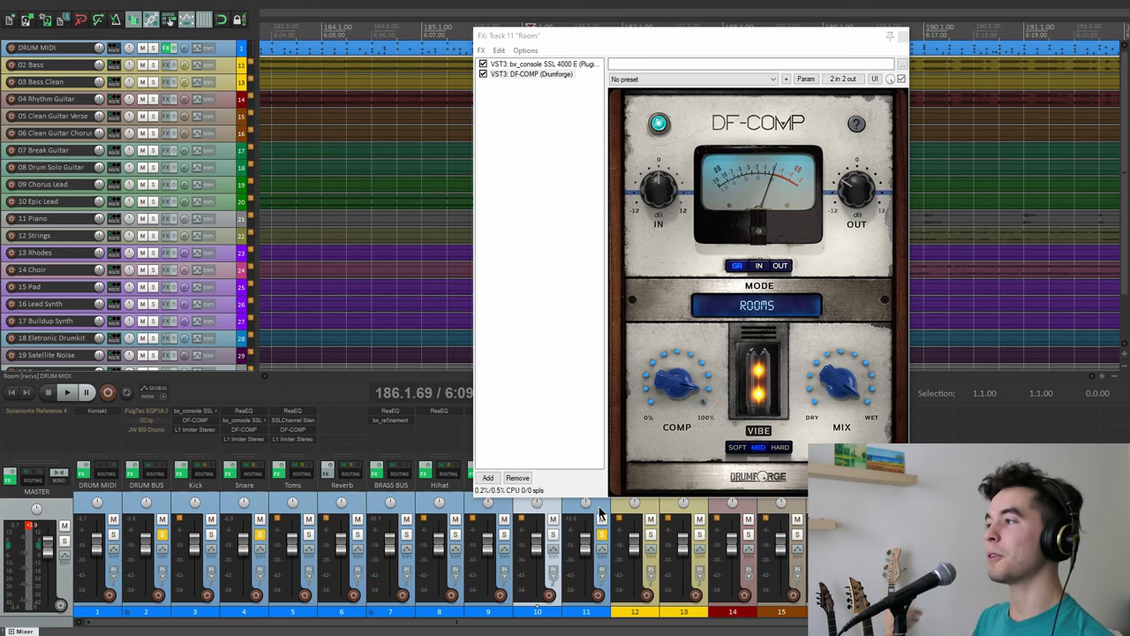
pyautogui.press('Escape')
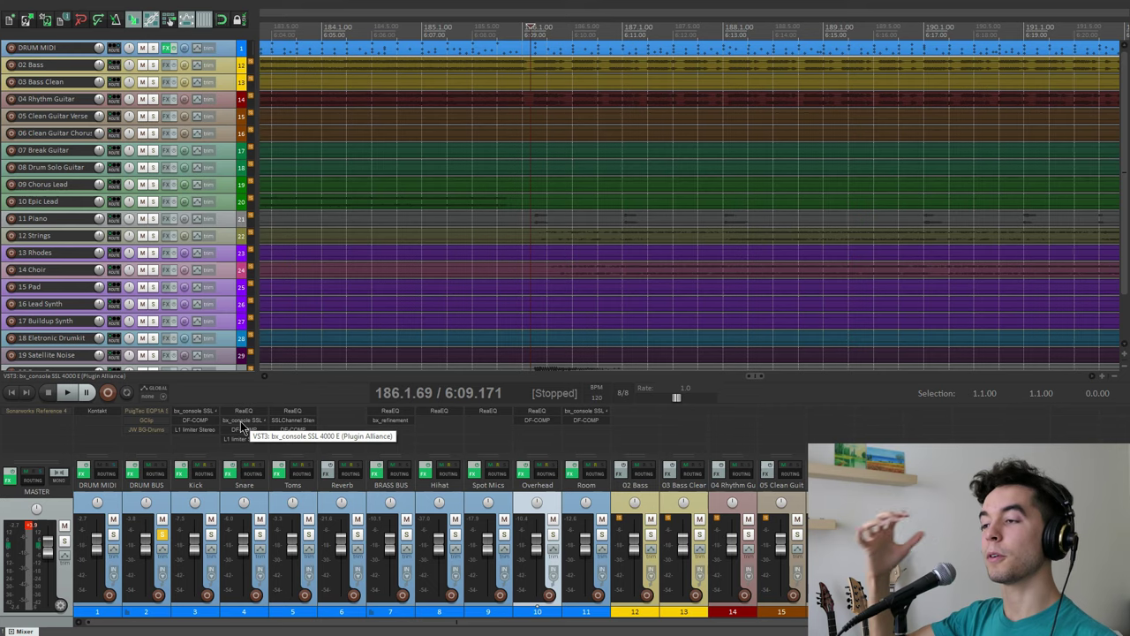
# Step: Enable the PuigTec EQP1A on the DRUM BUS, comparing bypassed and active during playback
pyautogui.moveTo(627, 76); pyautogui.dragTo(636, 88)
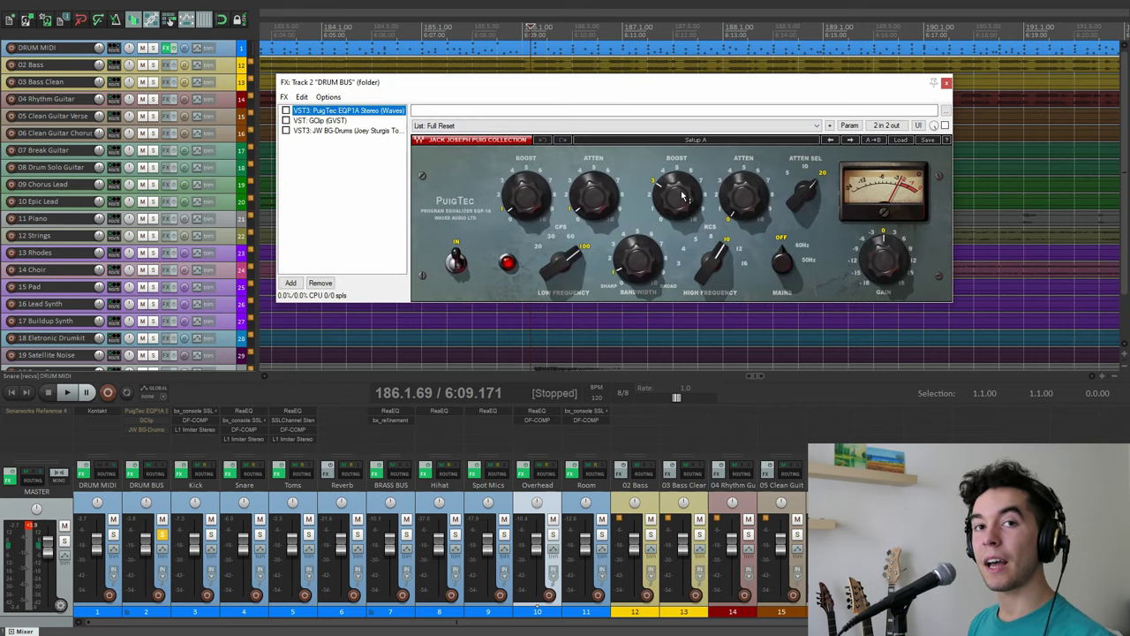
pyautogui.moveTo(681, 198)
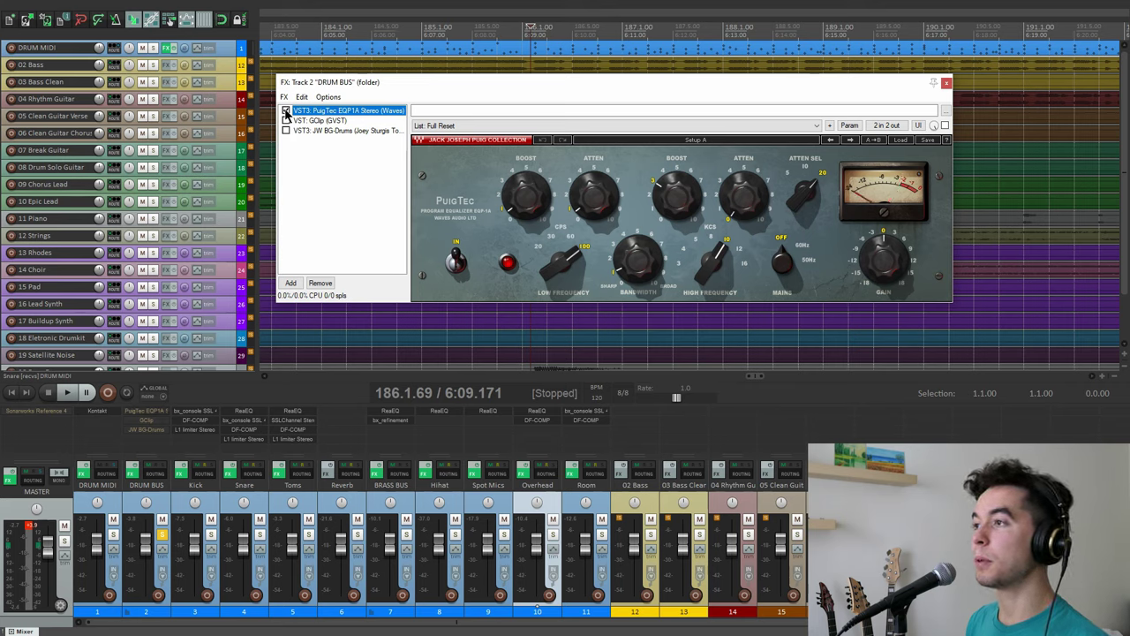
pyautogui.press('space')
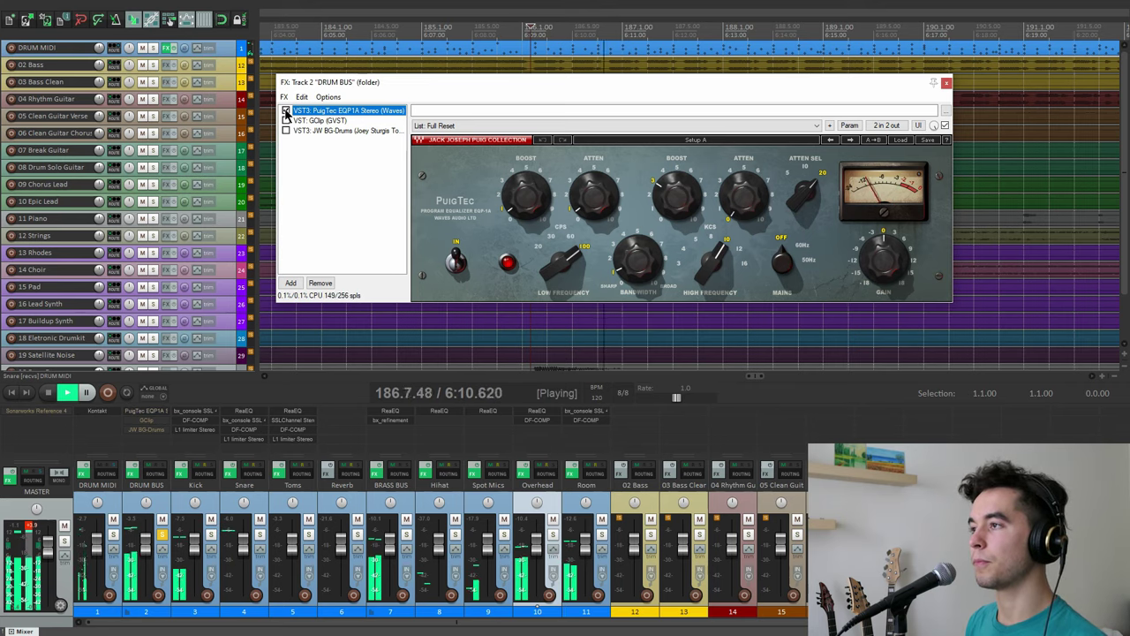
pyautogui.click(286, 111)
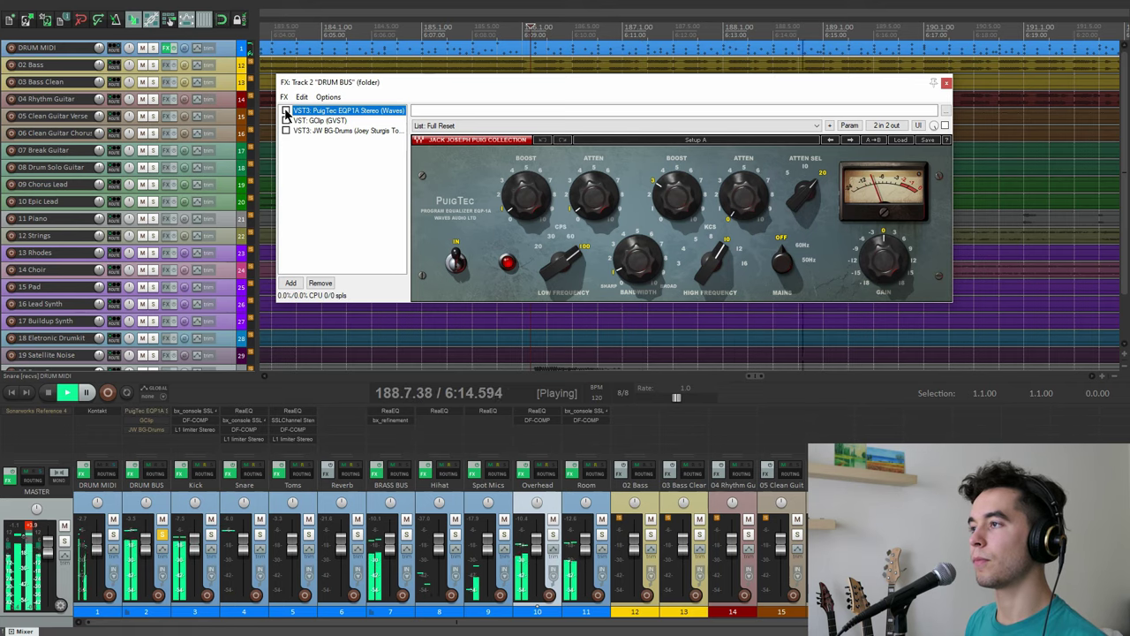
pyautogui.click(285, 111)
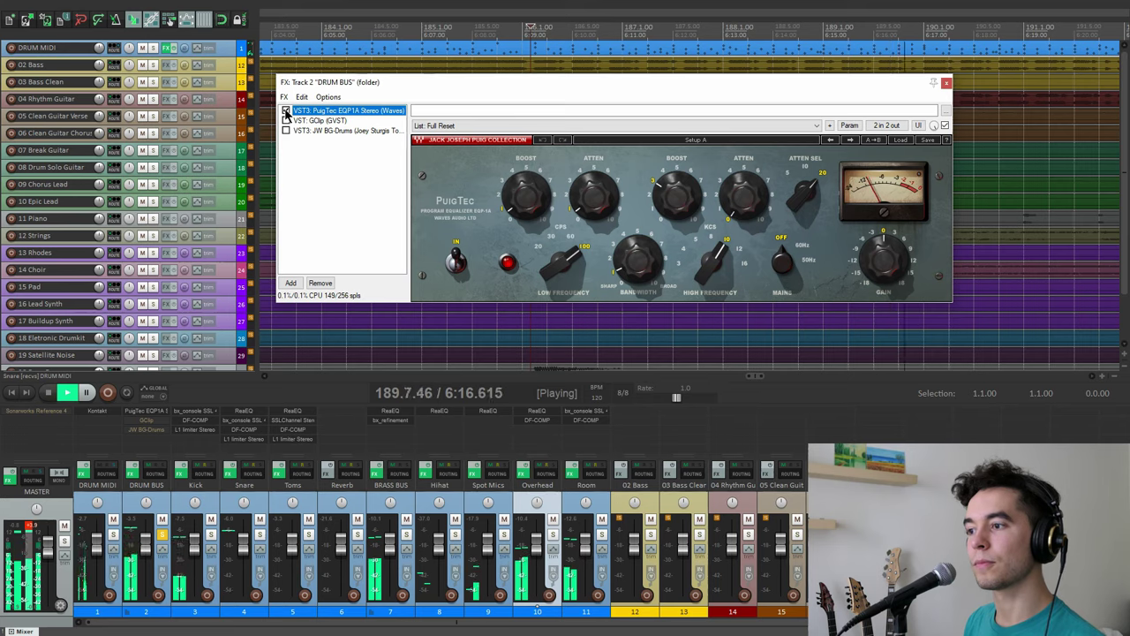
pyautogui.press('space')
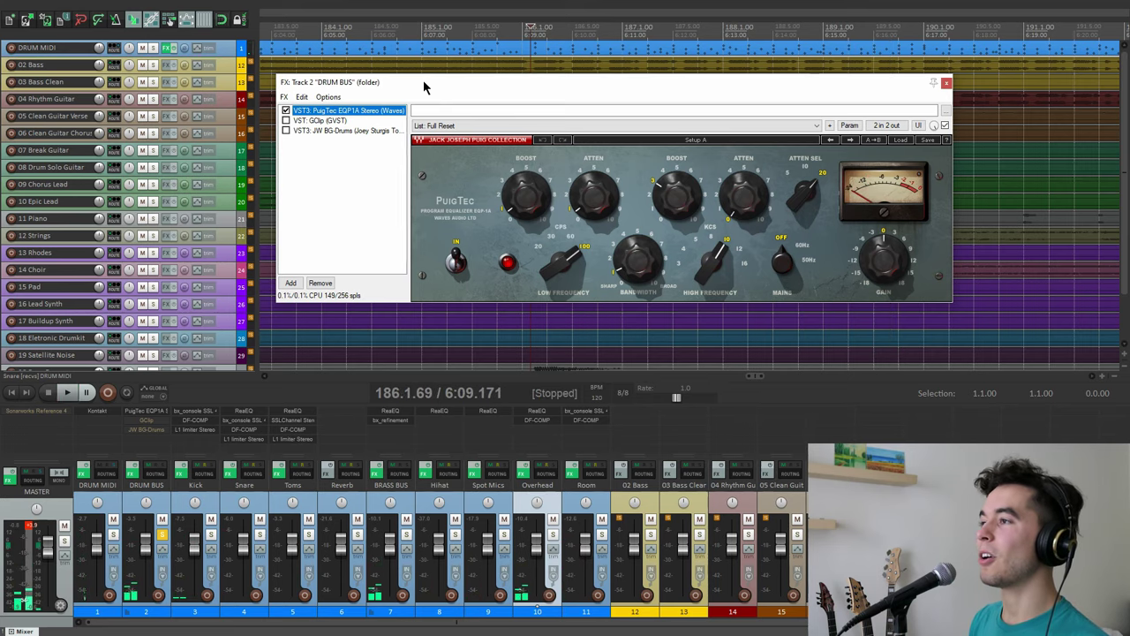
# Step: Enable GClip in Simple Hard Clip mode on the DRUM BUS and audition it
pyautogui.press('Down')
pyautogui.moveTo(424, 86); pyautogui.dragTo(324, 86)
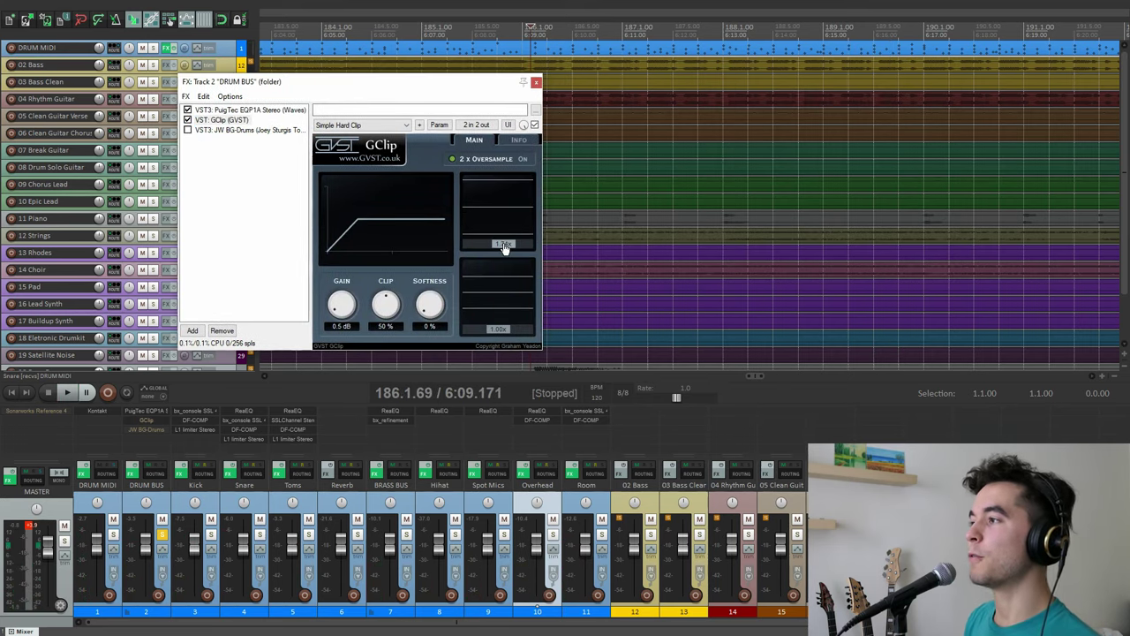
pyautogui.moveTo(449, 84); pyautogui.dragTo(459, 86)
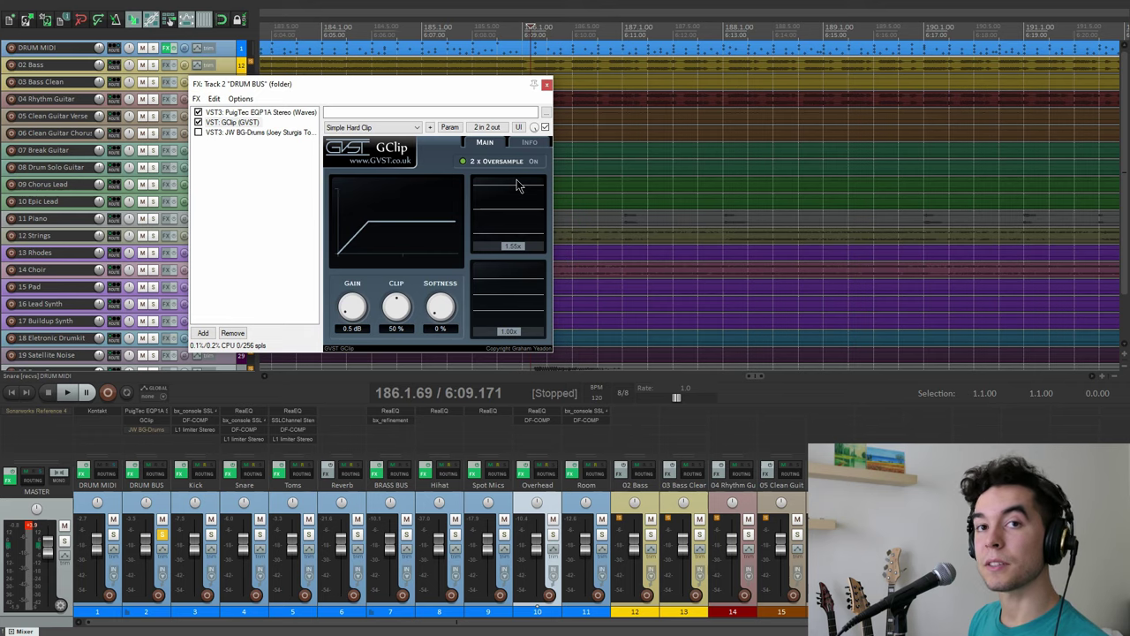
pyautogui.moveTo(477, 90); pyautogui.dragTo(487, 91)
pyautogui.press('space')
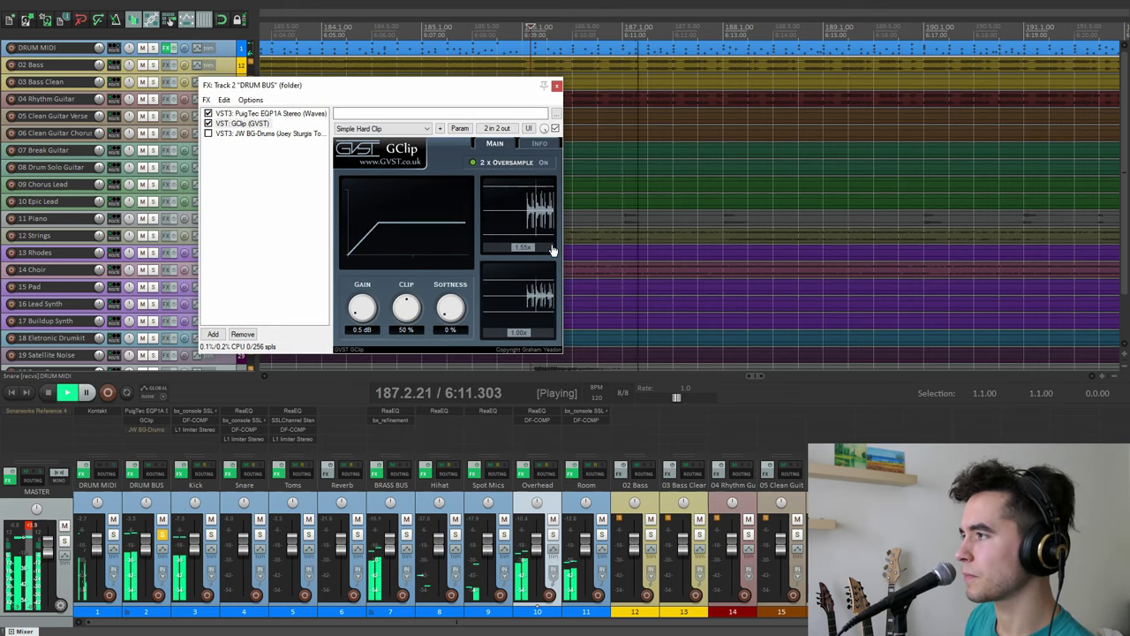
pyautogui.press('space')
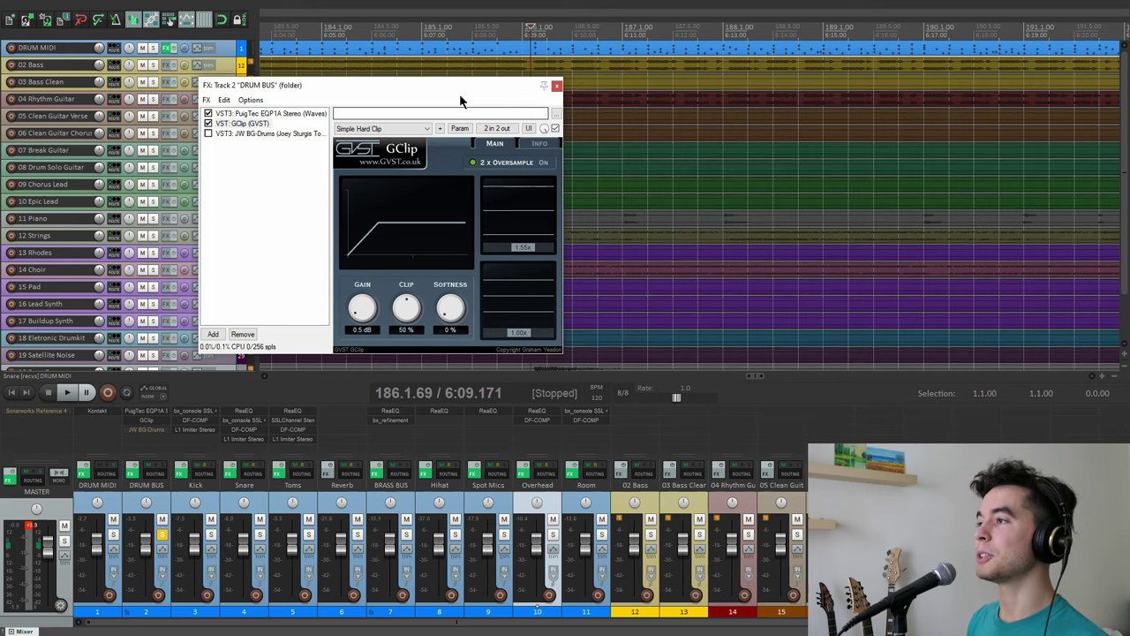
pyautogui.moveTo(459, 88); pyautogui.dragTo(477, 88)
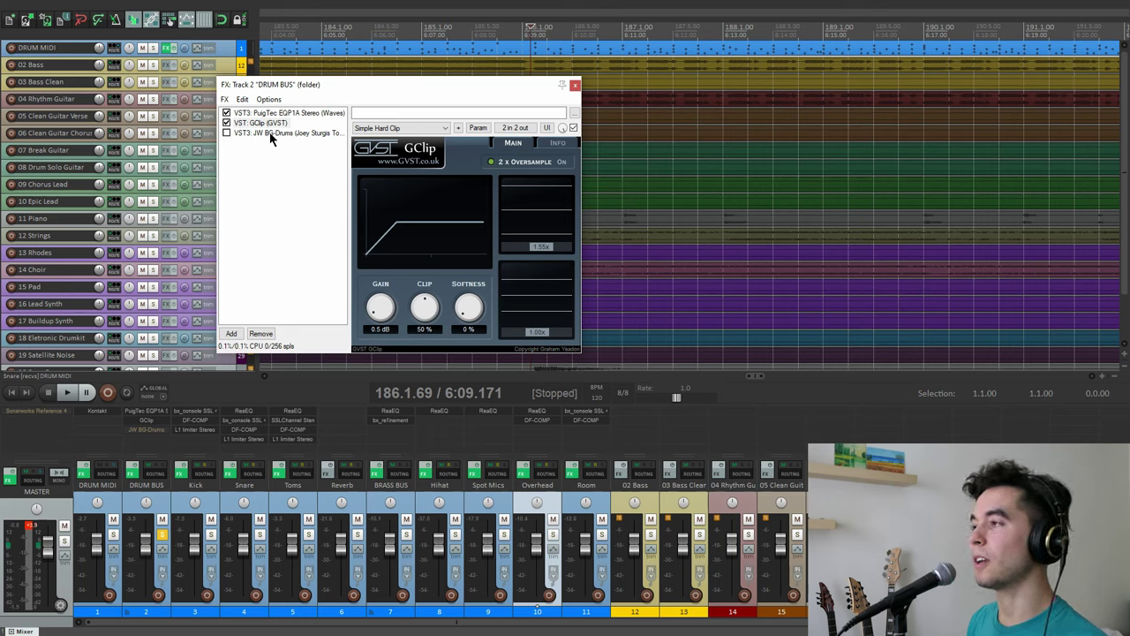
pyautogui.click(271, 134)
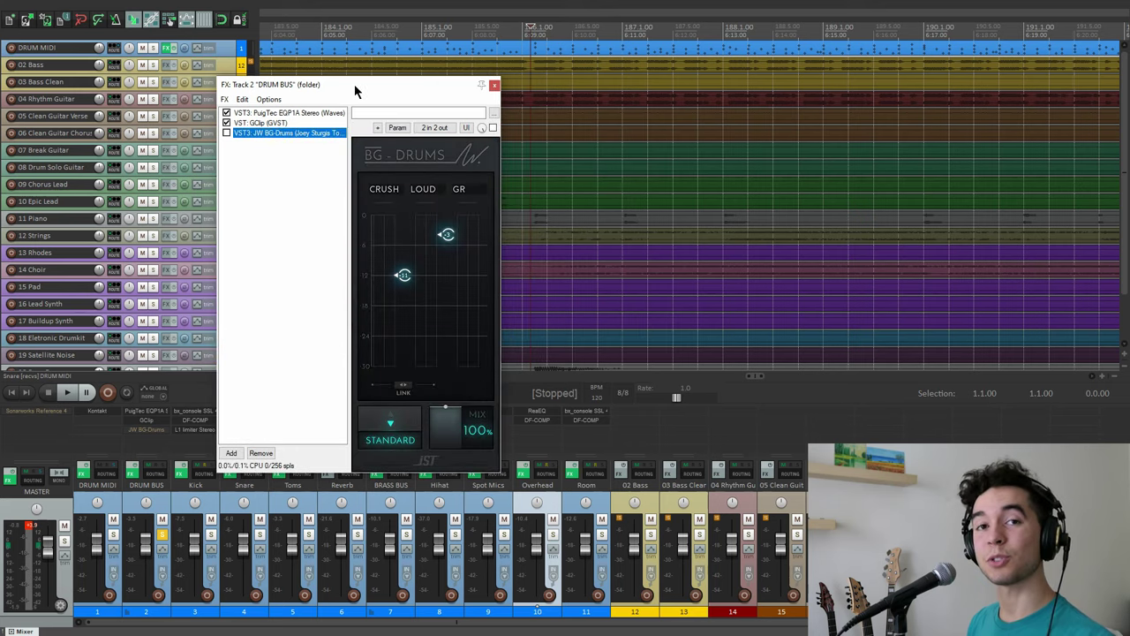
# Step: Activate JW BG-Drums, audition the bus, then close the DRUM BUS FX window
pyautogui.moveTo(354, 84); pyautogui.dragTo(428, 68)
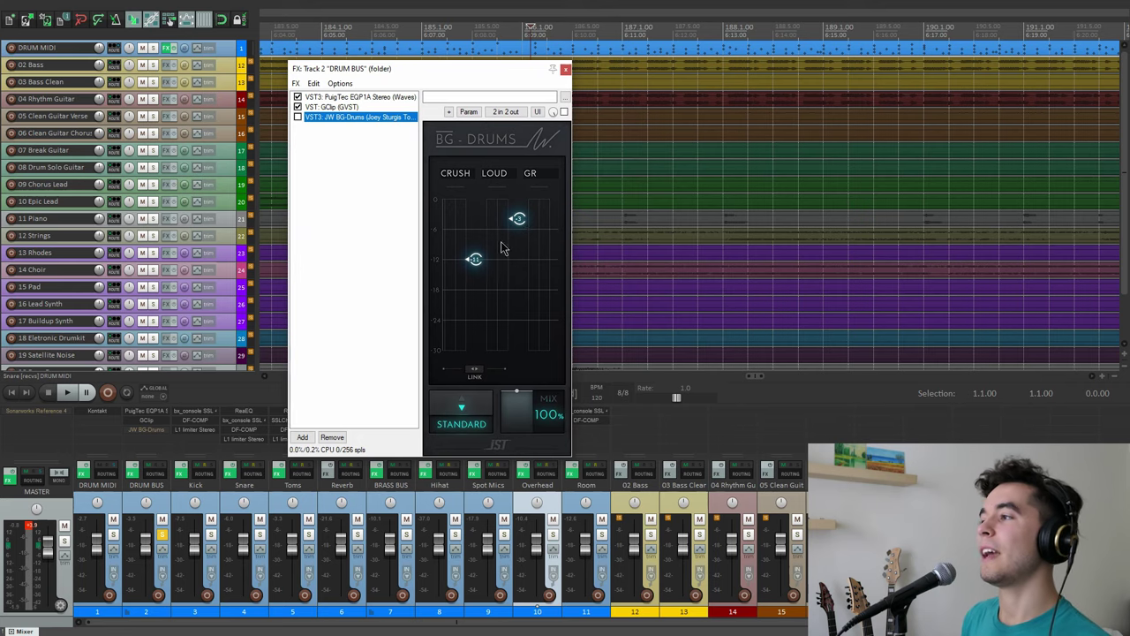
pyautogui.moveTo(527, 212)
pyautogui.moveTo(486, 263)
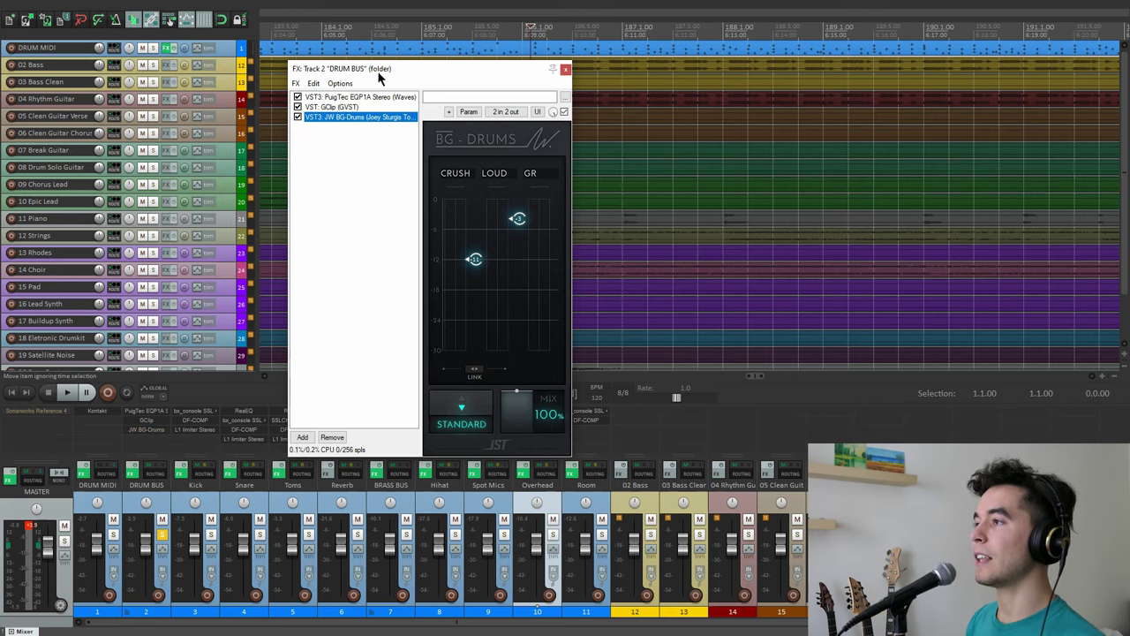
pyautogui.moveTo(377, 70); pyautogui.dragTo(369, 66)
pyautogui.press('space')
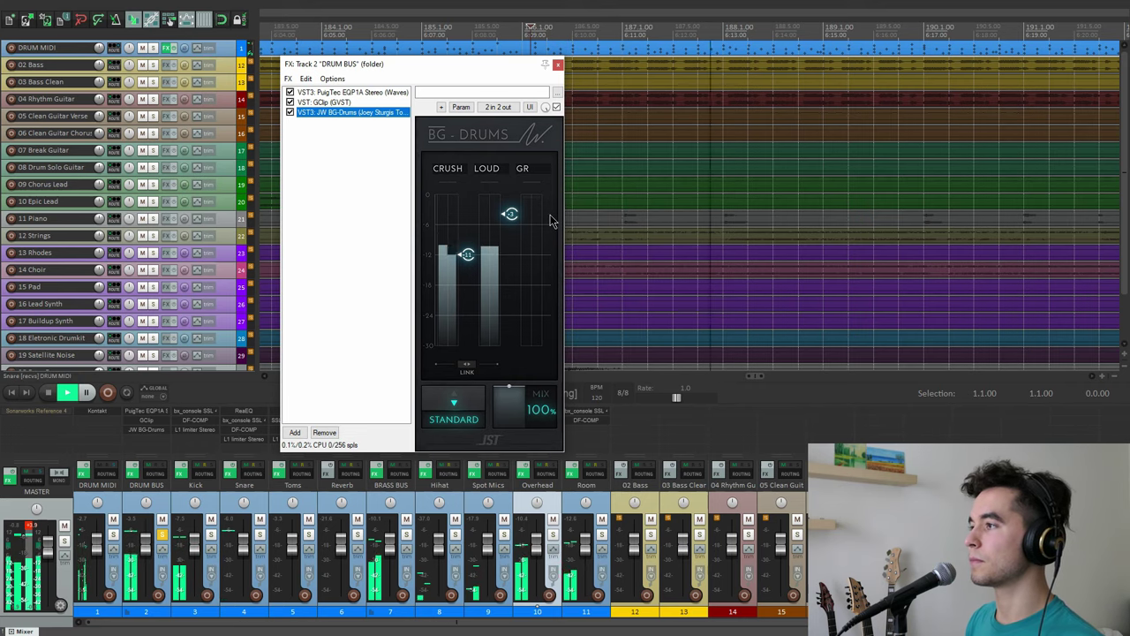
pyautogui.press('space')
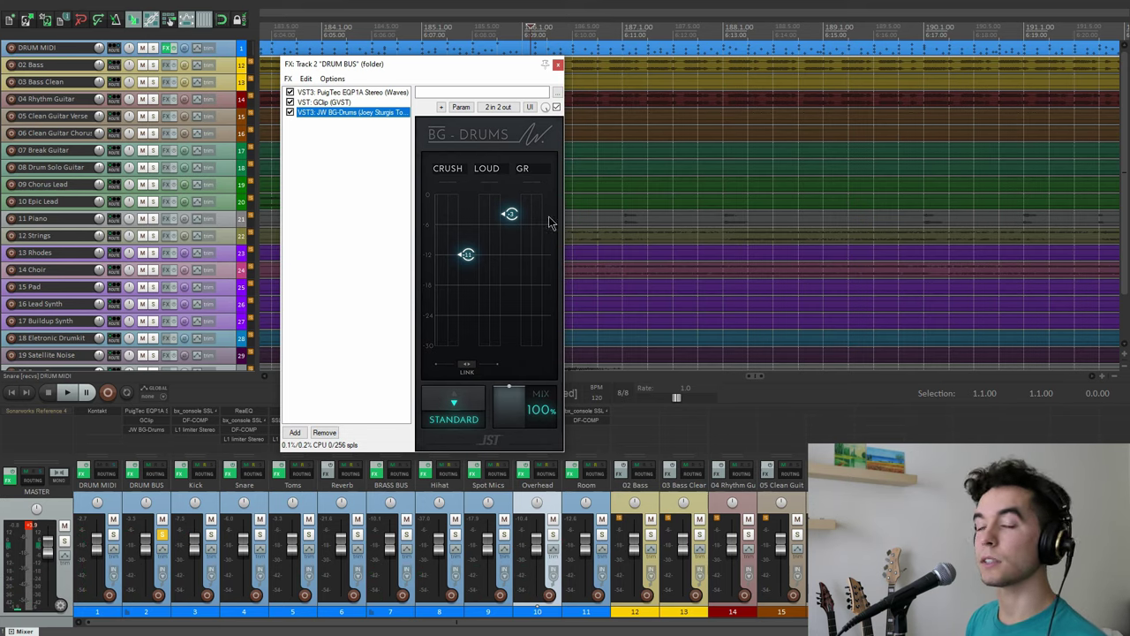
pyautogui.click(558, 65)
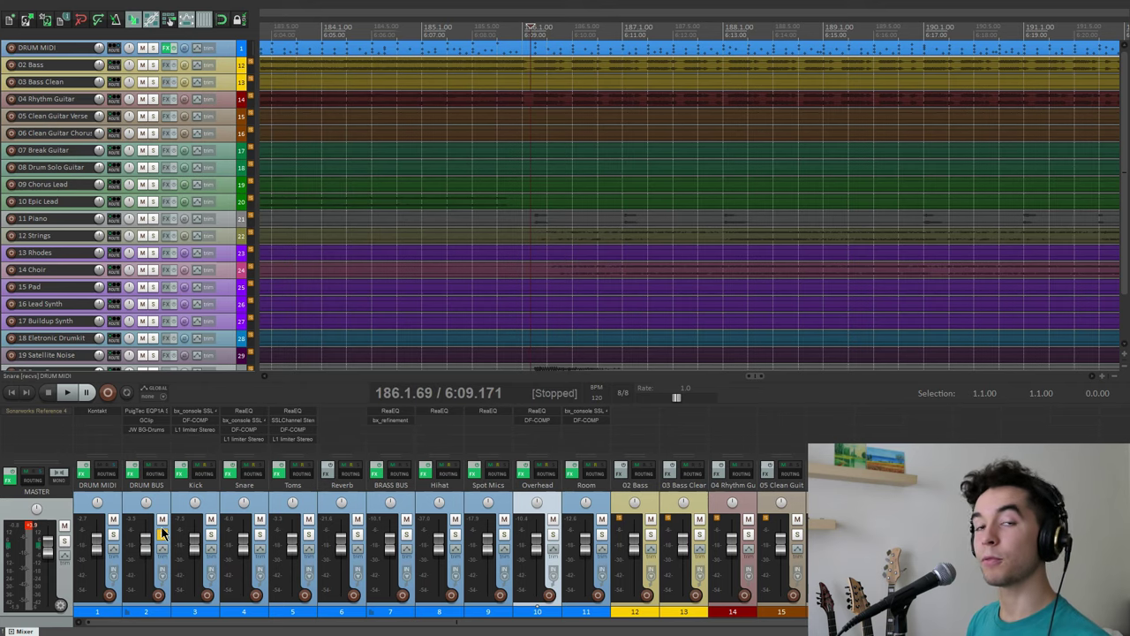
pyautogui.click(130, 468)
pyautogui.press('space')
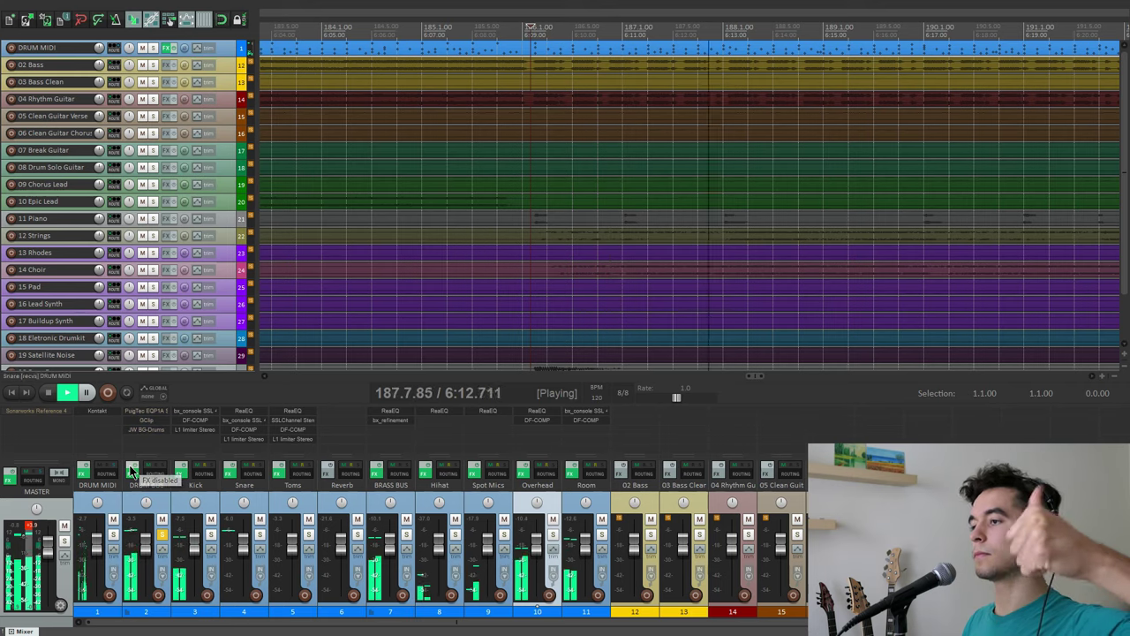
pyautogui.click(131, 468)
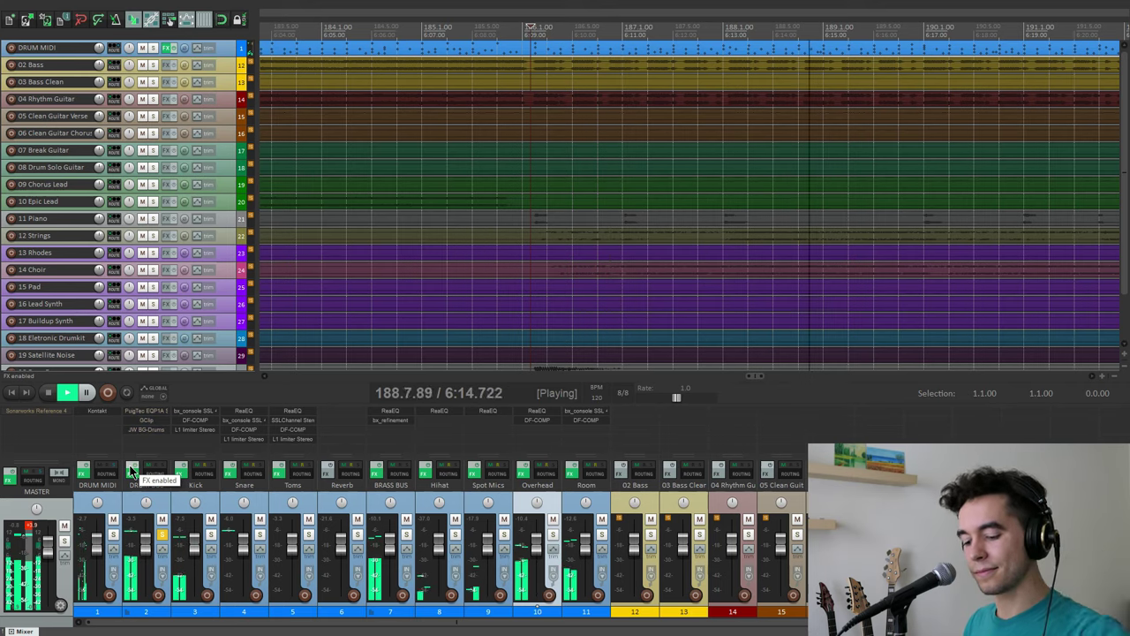
pyautogui.press('space')
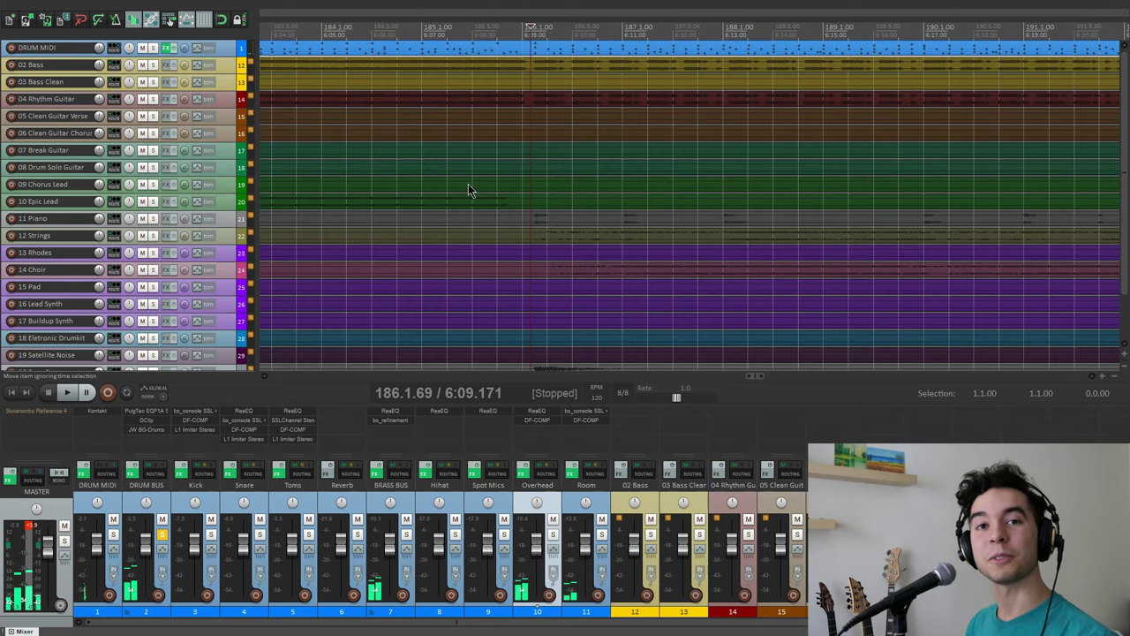